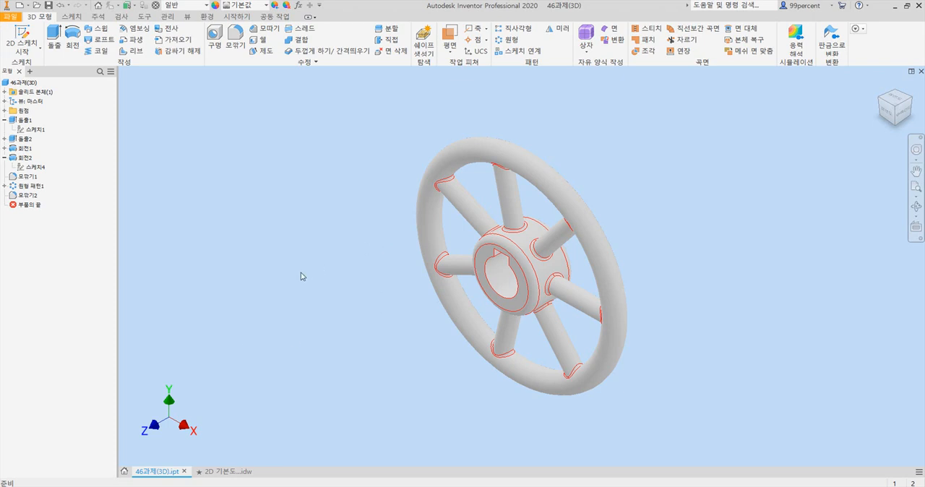
Create a new drawing from the Metric ISO.idw template
{"action": "left_click", "coordinate": [8, 16]}
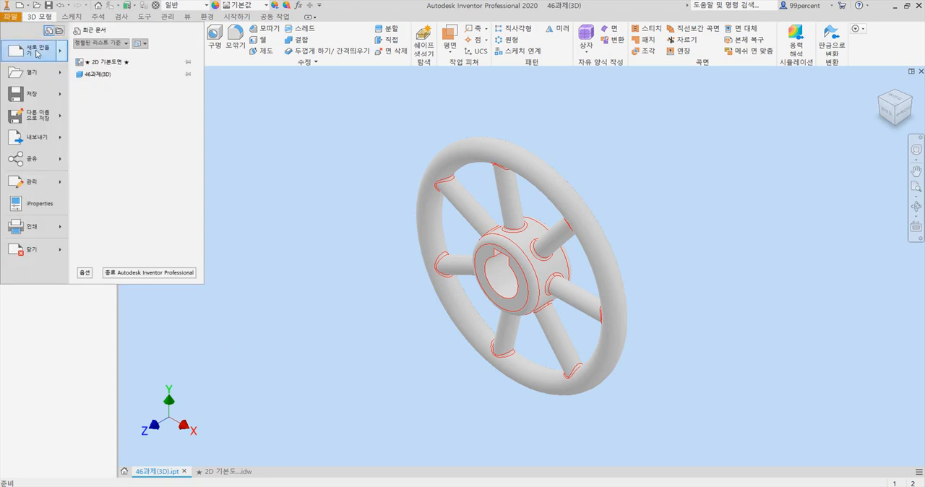
{"action": "mouse_move", "coordinate": [38, 53]}
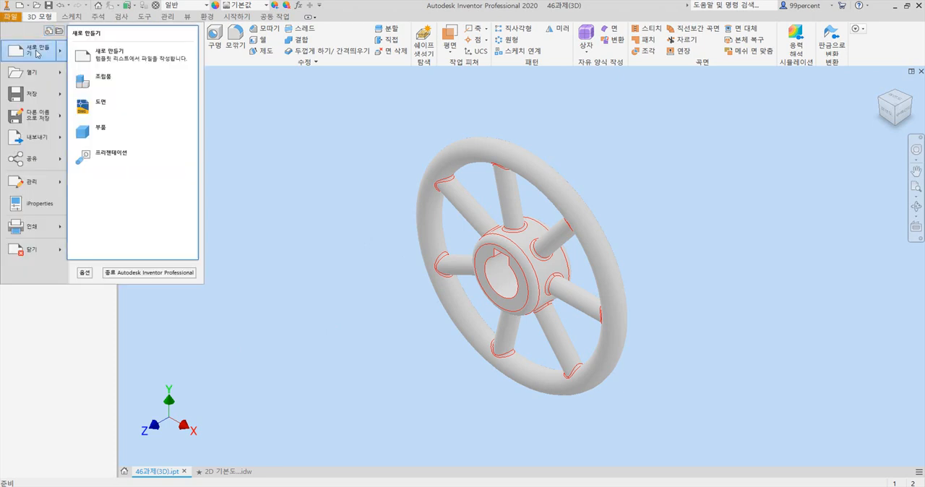
{"action": "left_click", "coordinate": [37, 53]}
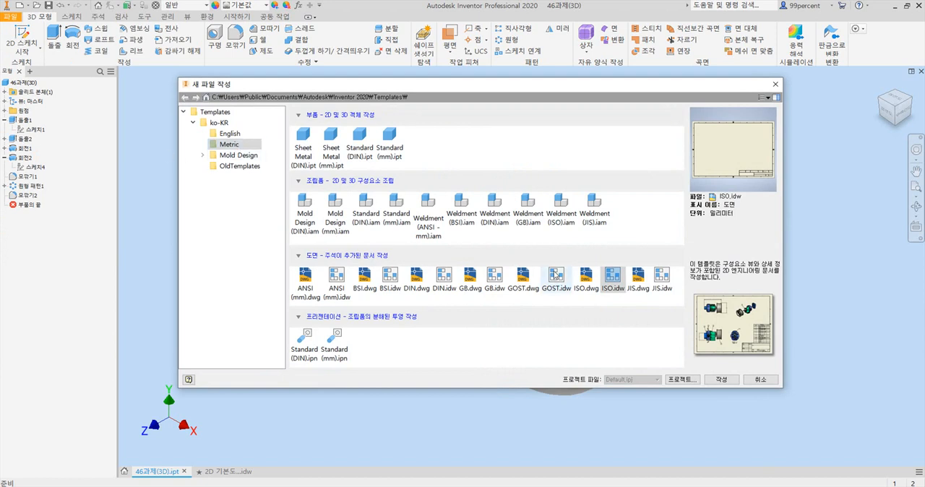
{"action": "left_click", "coordinate": [617, 281]}
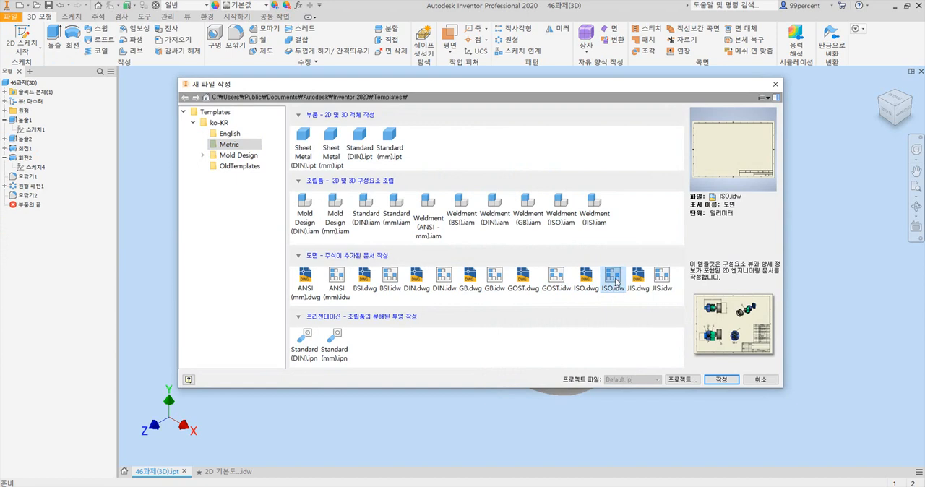
{"action": "left_click", "coordinate": [722, 380]}
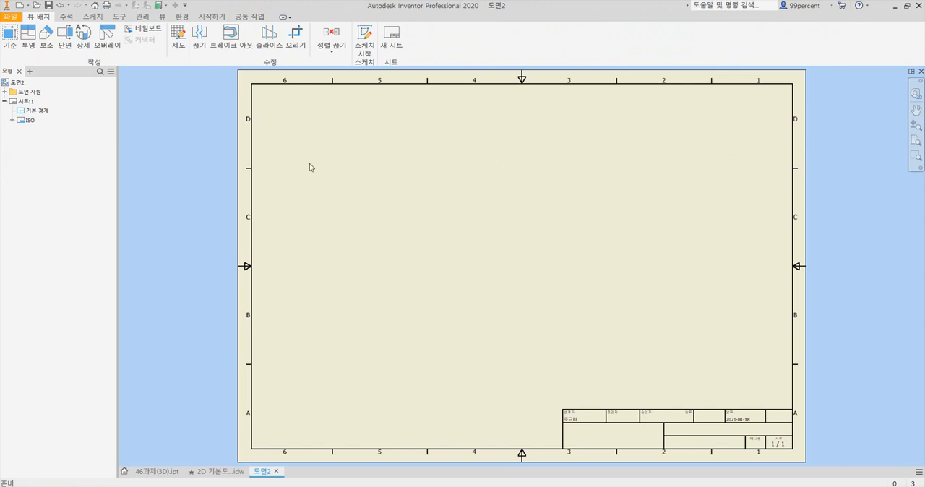
Review the new sheet's settings and accept A3 size with landscape orientation
{"action": "right_click", "coordinate": [26, 103]}
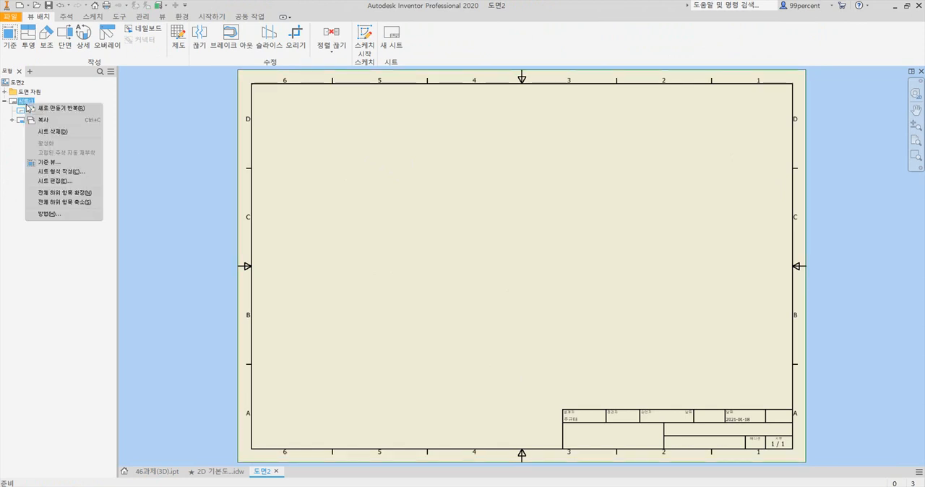
{"action": "left_click", "coordinate": [65, 182]}
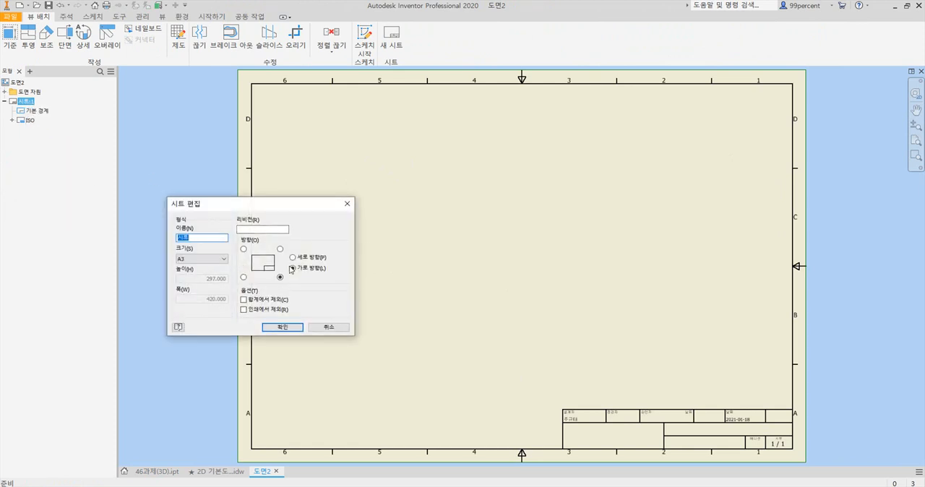
{"action": "left_click", "coordinate": [284, 329]}
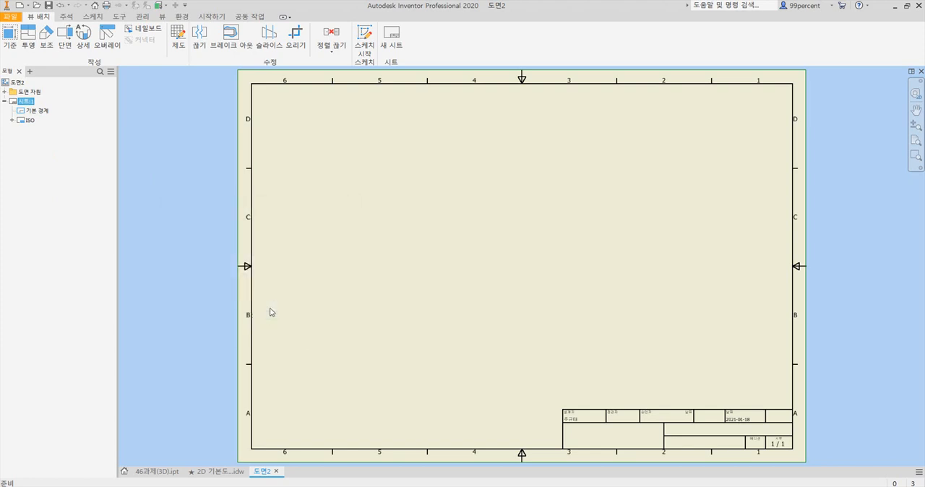
Delete the default border and the ISO title block from the sheet
{"action": "right_click", "coordinate": [32, 113]}
{"action": "left_click", "coordinate": [52, 128]}
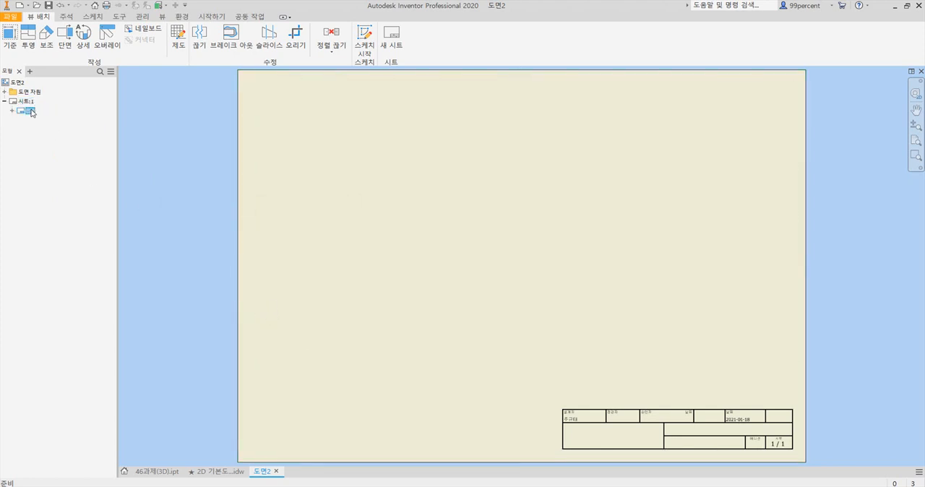
{"action": "right_click", "coordinate": [34, 113]}
{"action": "left_click", "coordinate": [52, 127]}
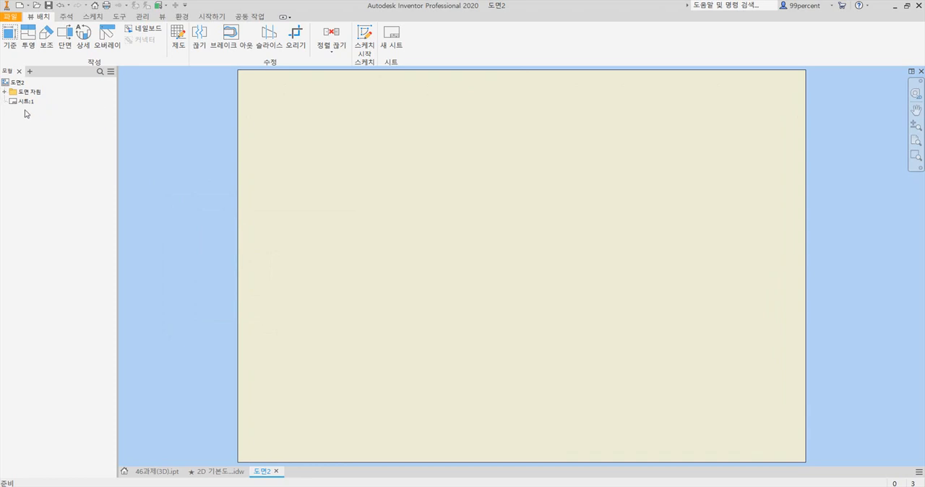
Examine the border and title block entries in the drawing resources and the commands for defining new ones
{"action": "left_click", "coordinate": [4, 92]}
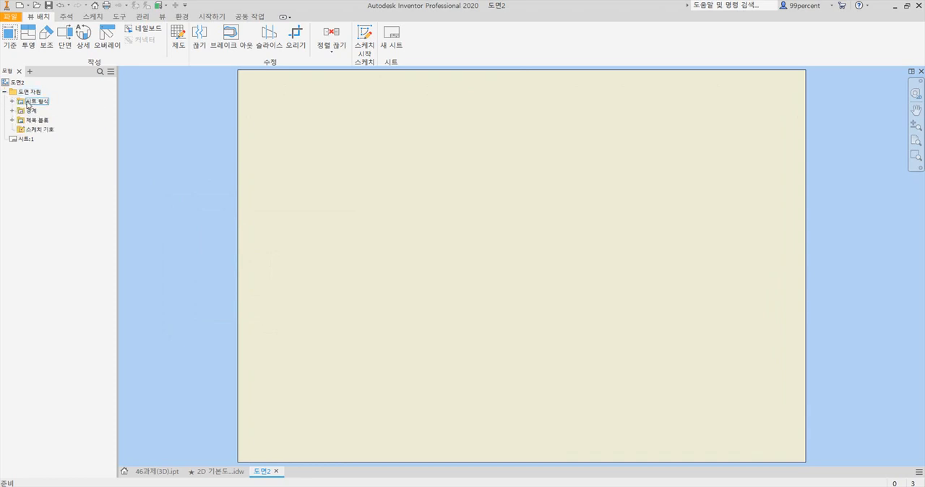
{"action": "left_click", "coordinate": [12, 110]}
{"action": "left_click", "coordinate": [12, 130]}
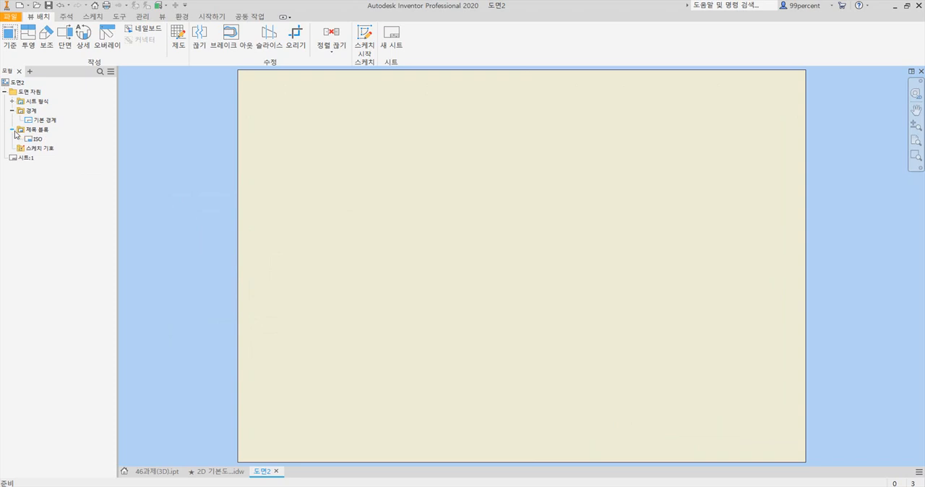
{"action": "right_click", "coordinate": [35, 113]}
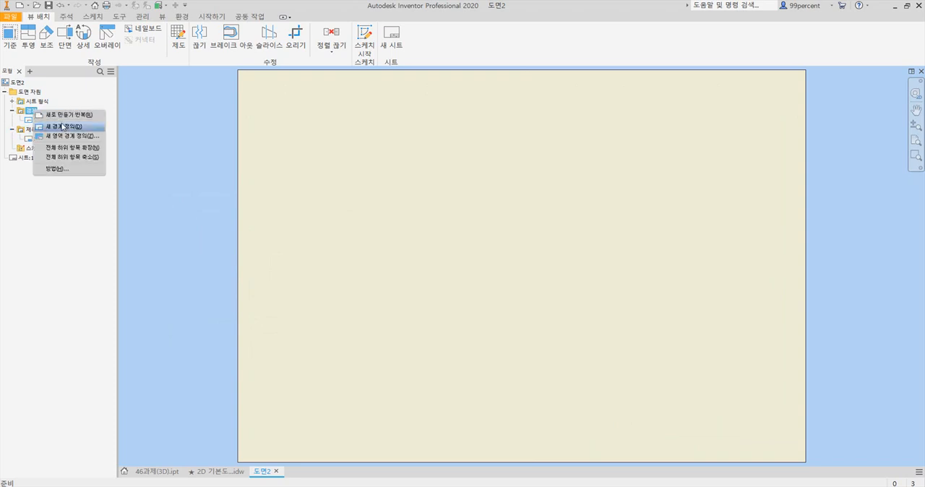
{"action": "left_click", "coordinate": [10, 223]}
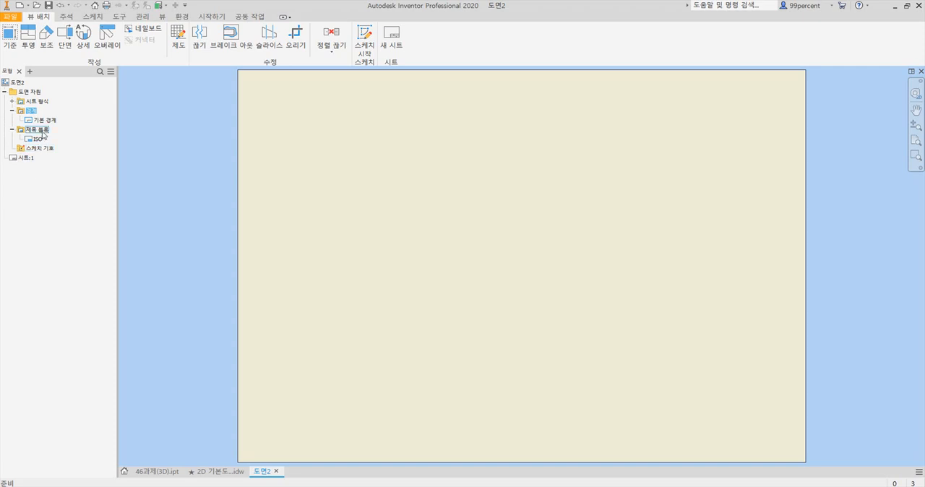
{"action": "right_click", "coordinate": [43, 133]}
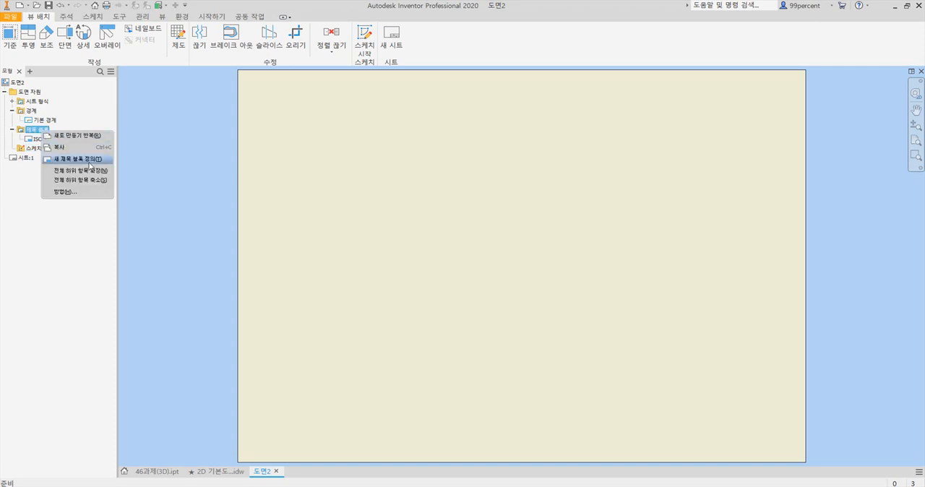
{"action": "left_click", "coordinate": [449, 196]}
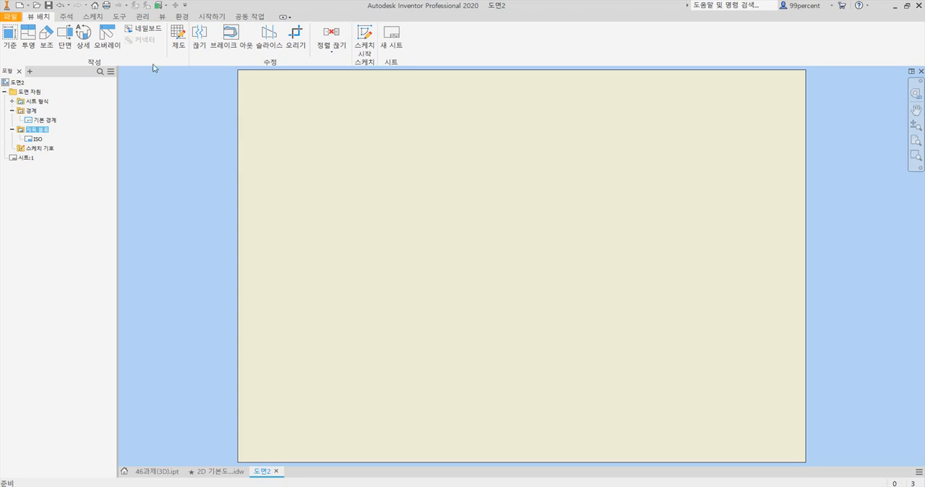
{"action": "left_click", "coordinate": [142, 17]}
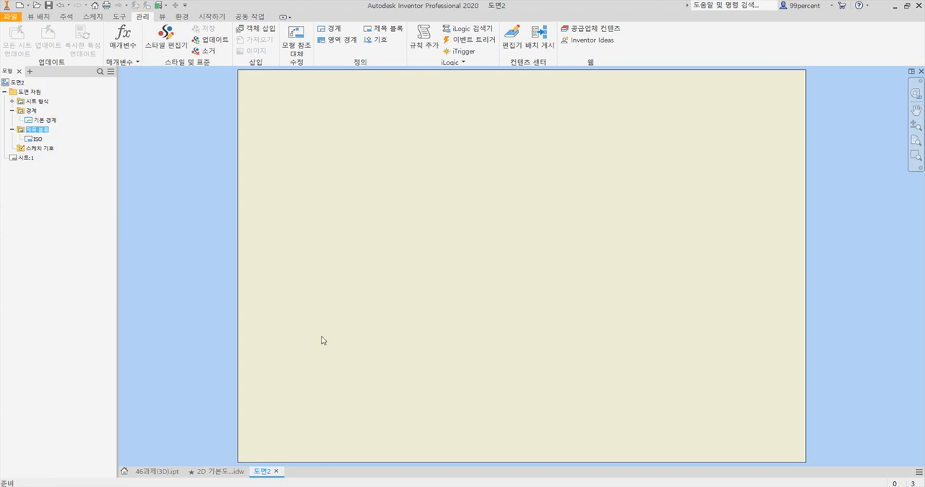
Check the handwheel part 46과제(3D) and switch to the prepared 2D 기본도면 drawing
{"action": "left_click", "coordinate": [220, 471]}
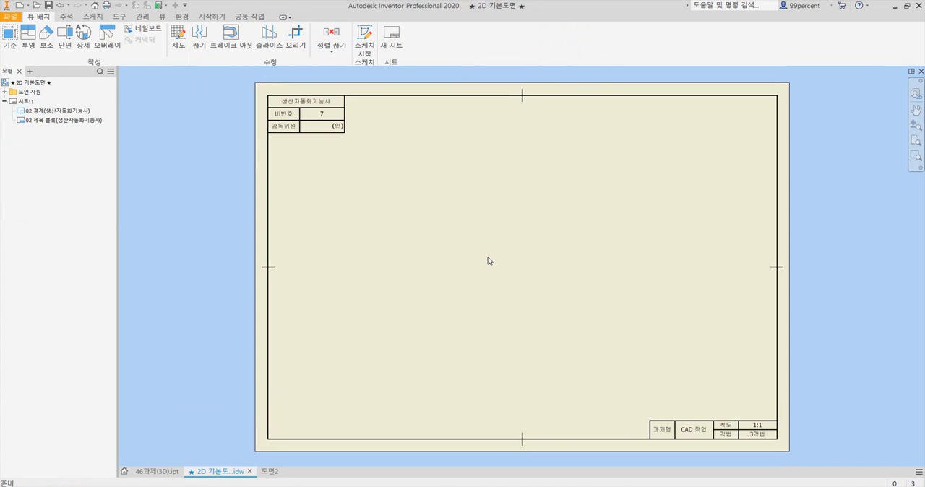
{"action": "left_click", "coordinate": [160, 473]}
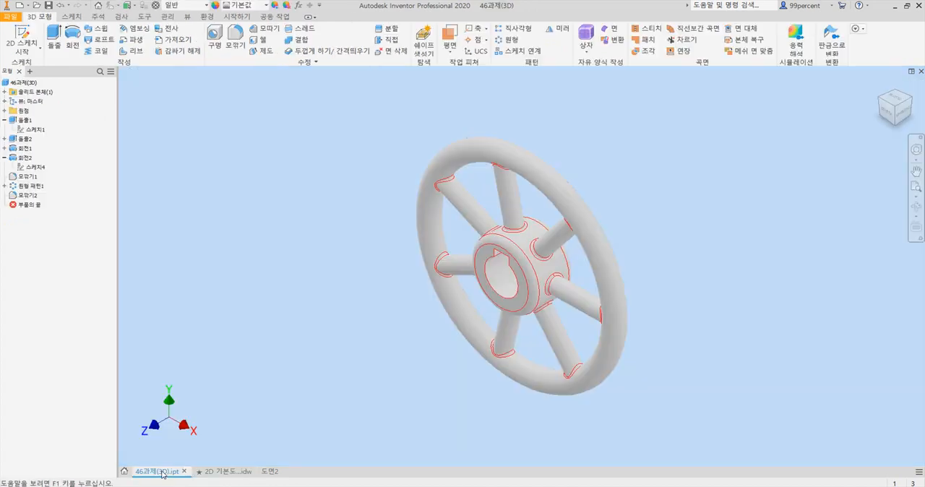
{"action": "left_click", "coordinate": [229, 474]}
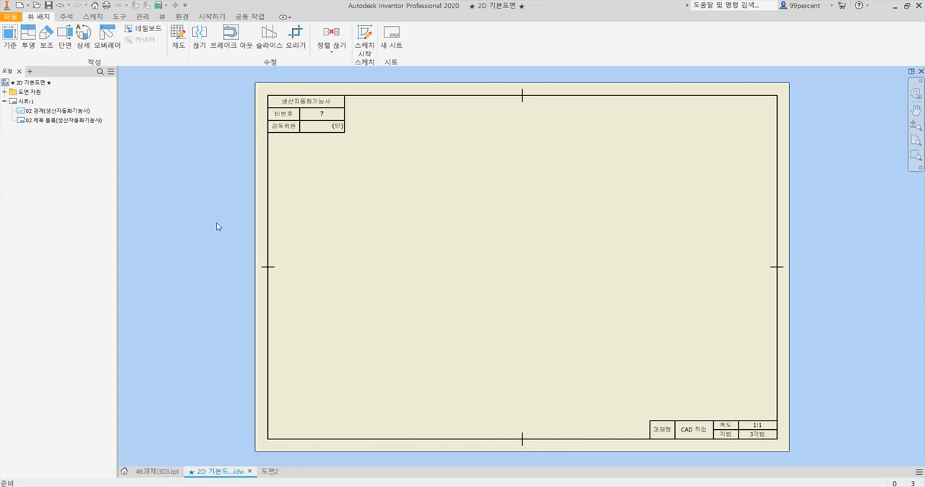
Place a 1:1 base view of the 46과제(3D) wheel's front, plus a projected side view and an isometric view
{"action": "left_click", "coordinate": [8, 34]}
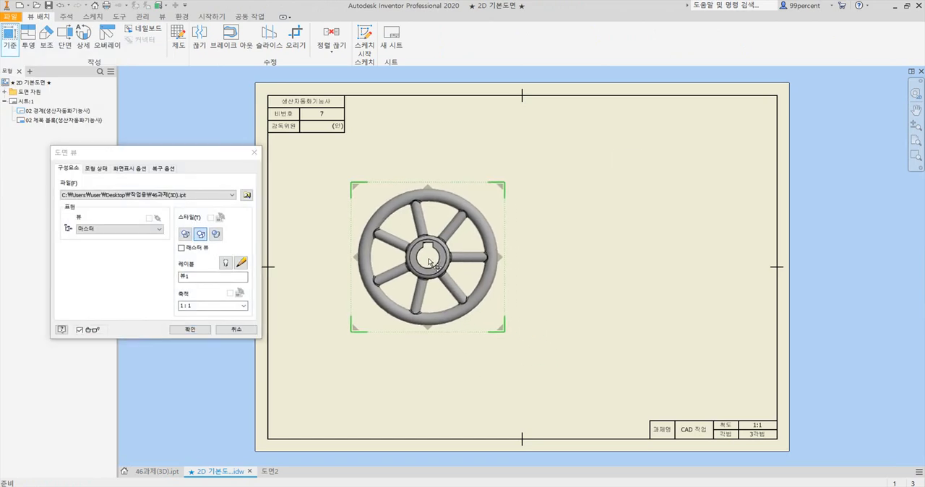
{"action": "left_click", "coordinate": [438, 271]}
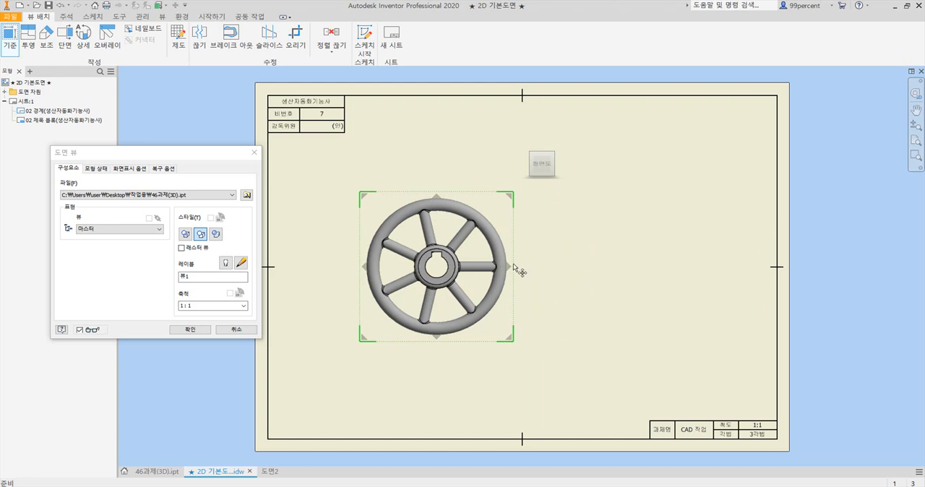
{"action": "left_click", "coordinate": [606, 282]}
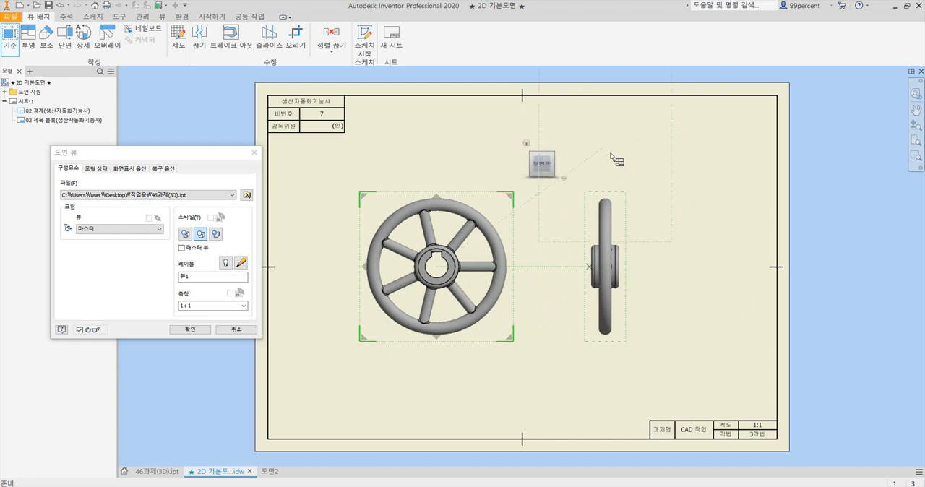
{"action": "left_click", "coordinate": [701, 165]}
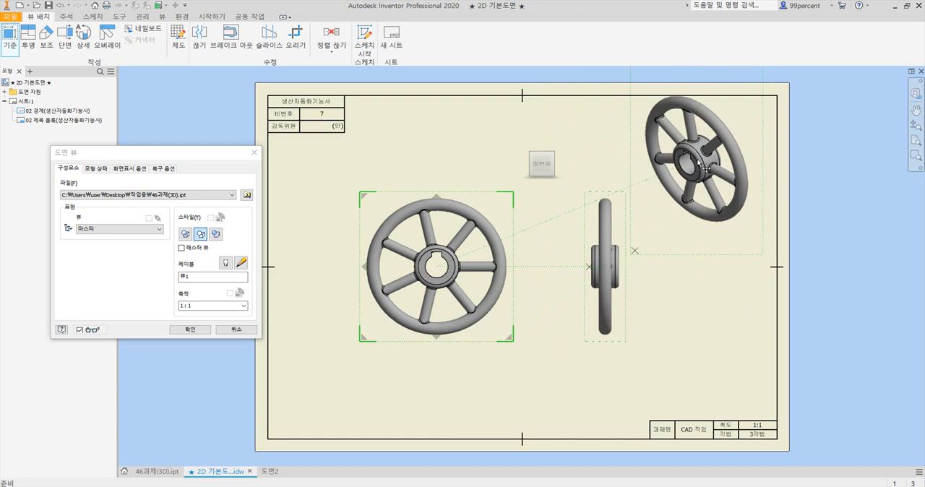
{"action": "left_click", "coordinate": [202, 334]}
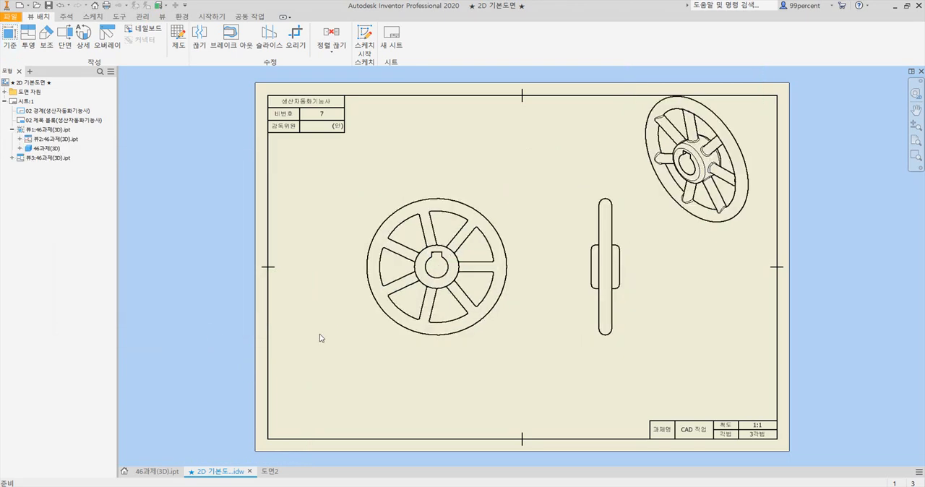
Reposition the front, side and isometric views to balance their spacing on the sheet
{"action": "left_click_drag", "start_coordinate": [413, 341], "coordinate": [373, 354]}
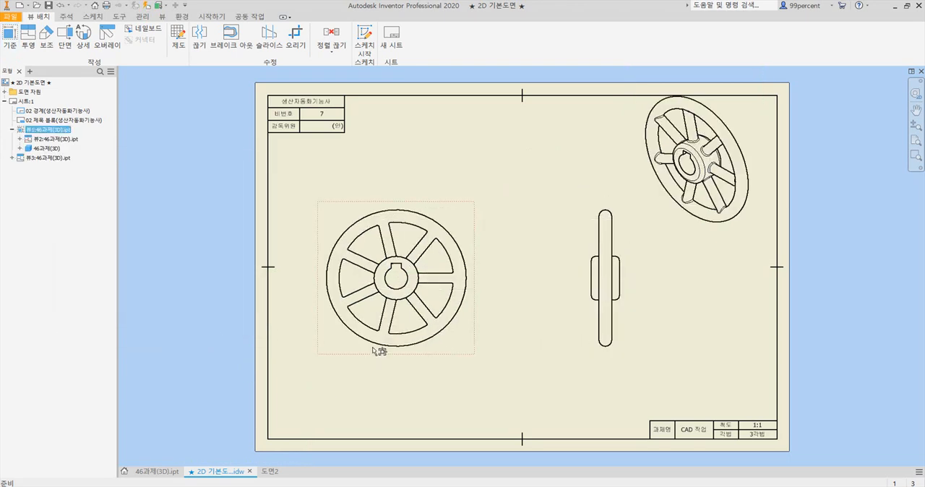
{"action": "left_click_drag", "start_coordinate": [588, 352], "coordinate": [561, 354]}
{"action": "left_click_drag", "start_coordinate": [684, 250], "coordinate": [681, 275]}
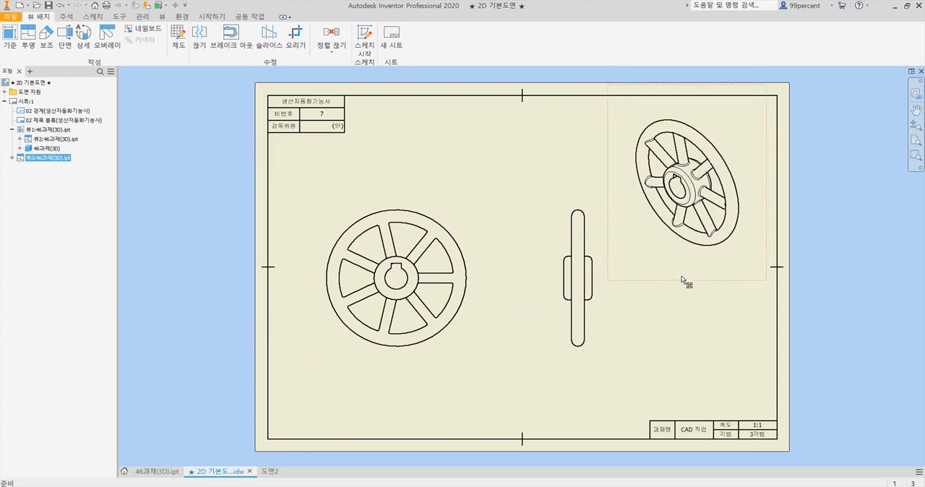
Set the isometric view's display style to shaded
{"action": "double_click", "coordinate": [644, 244]}
{"action": "left_click_drag", "start_coordinate": [176, 158], "coordinate": [464, 88]}
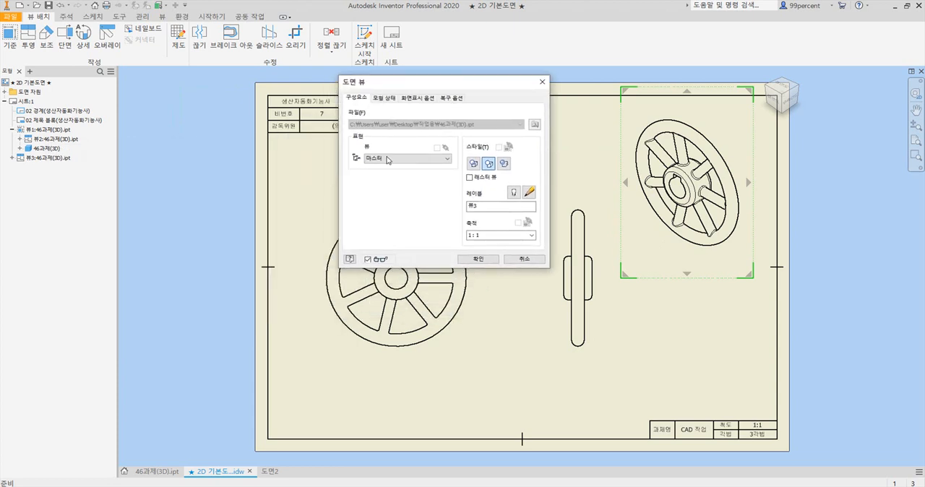
{"action": "left_click", "coordinate": [506, 164]}
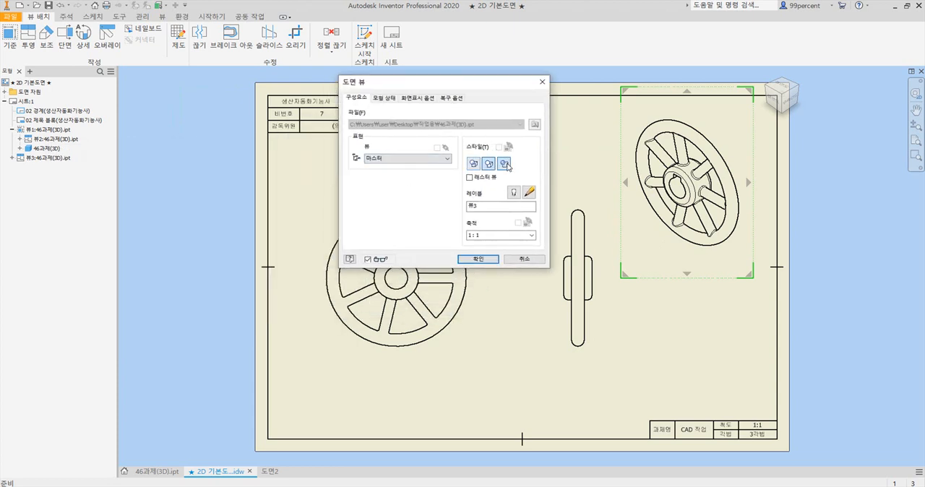
{"action": "left_click", "coordinate": [482, 260]}
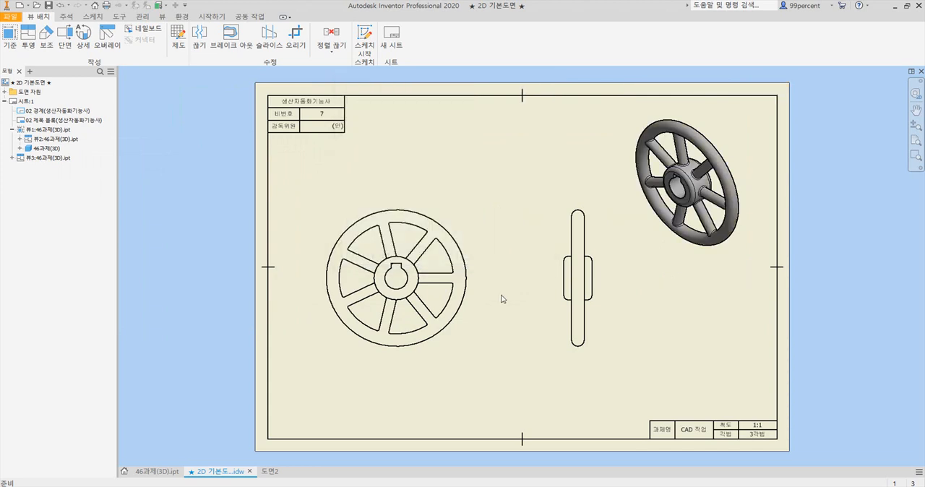
Switch to the reference PDF in Acrobat, examine the wheel's views and dimensions, and return to the Inventor drawing
{"action": "left_click", "coordinate": [462, 255]}
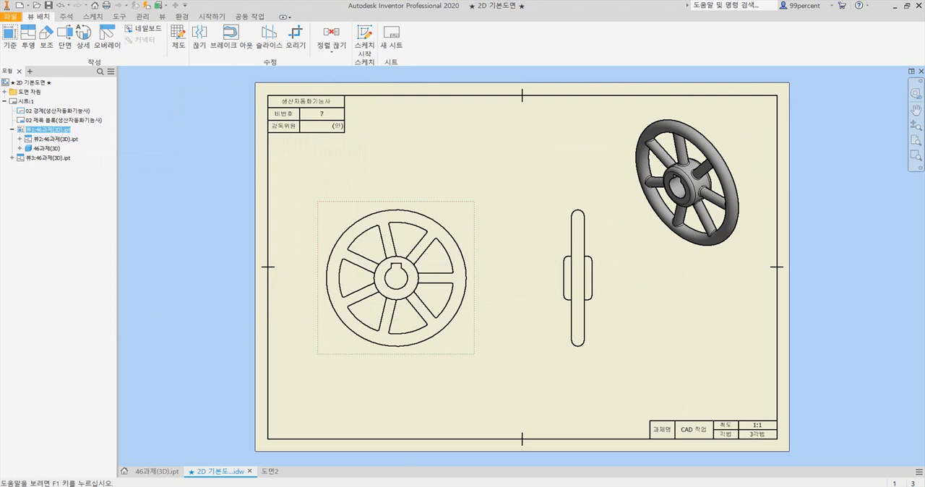
{"action": "key", "text": "alt+Tab"}
{"action": "scroll", "coordinate": [434, 211], "scroll_direction": "up", "scroll_amount": 1}
{"action": "scroll", "coordinate": [436, 210], "scroll_direction": "down", "scroll_amount": 1}
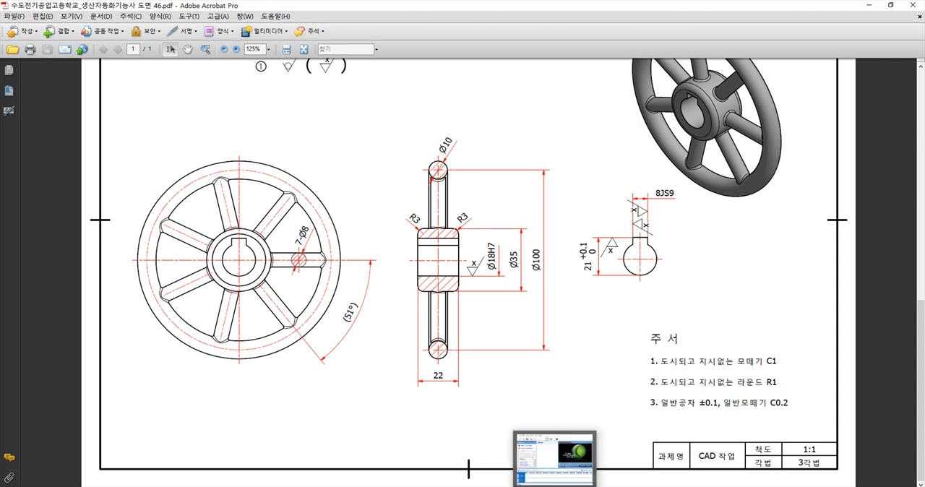
{"action": "left_click", "coordinate": [504, 486]}
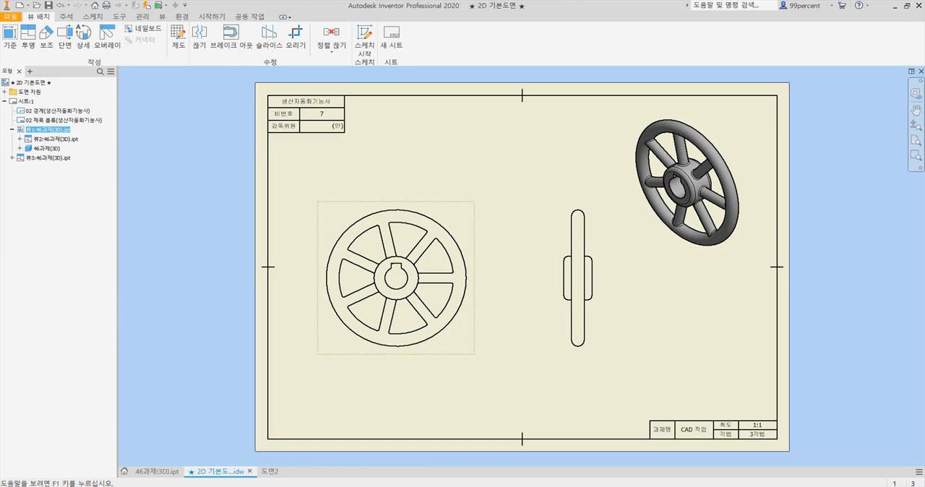
Turn on tangent edge display (접하는 모서리) for the front view of the wheel
{"action": "double_click", "coordinate": [461, 217]}
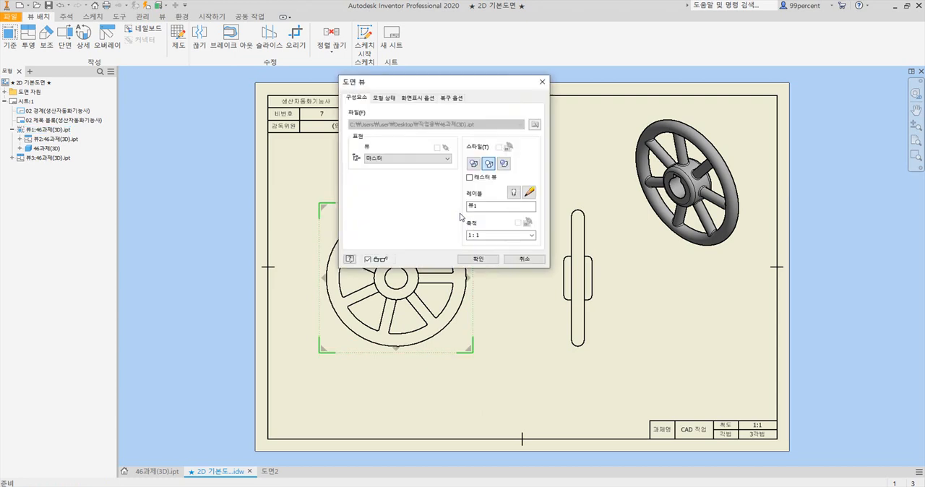
{"action": "left_click_drag", "start_coordinate": [447, 83], "coordinate": [513, 113]}
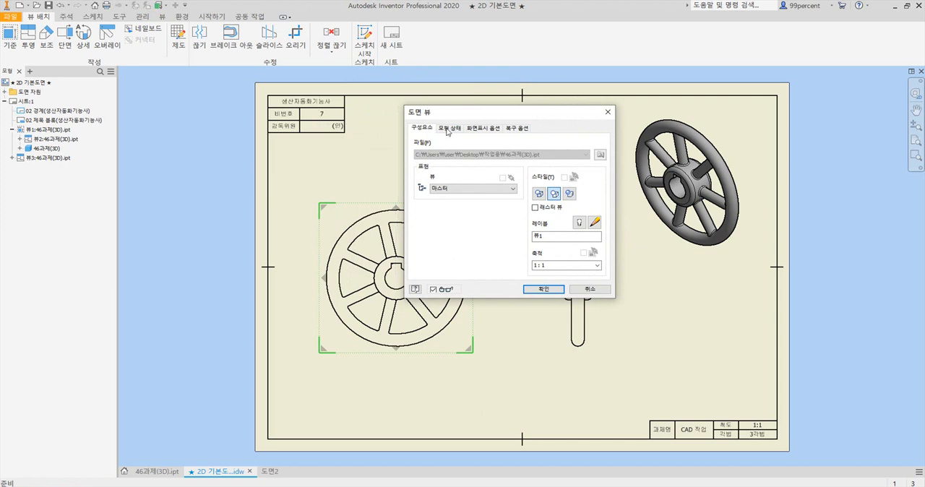
{"action": "left_click", "coordinate": [456, 130]}
{"action": "left_click", "coordinate": [477, 131]}
{"action": "left_click", "coordinate": [515, 130]}
{"action": "left_click", "coordinate": [489, 131]}
{"action": "left_click", "coordinate": [450, 131]}
{"action": "left_click", "coordinate": [420, 131]}
{"action": "left_click", "coordinate": [482, 130]}
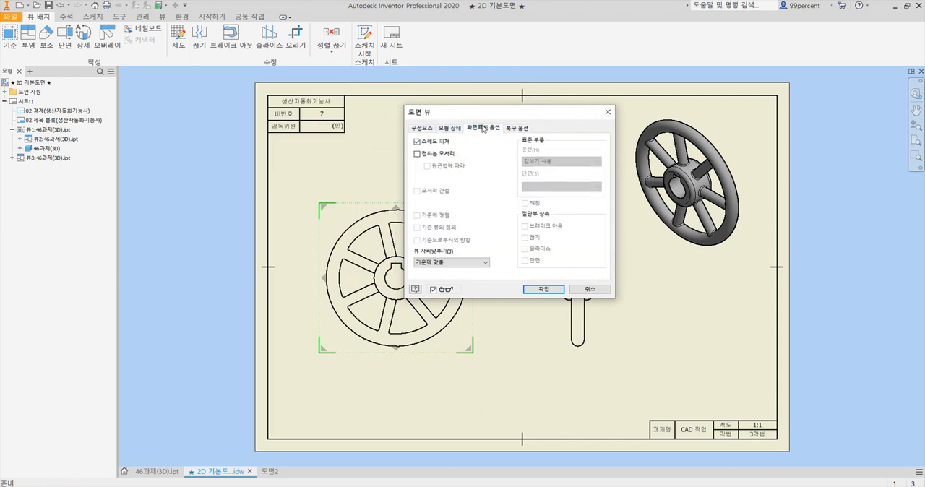
{"action": "left_click", "coordinate": [417, 154]}
{"action": "left_click", "coordinate": [544, 289]}
{"action": "scroll", "coordinate": [413, 229], "scroll_direction": "up", "scroll_amount": 10}
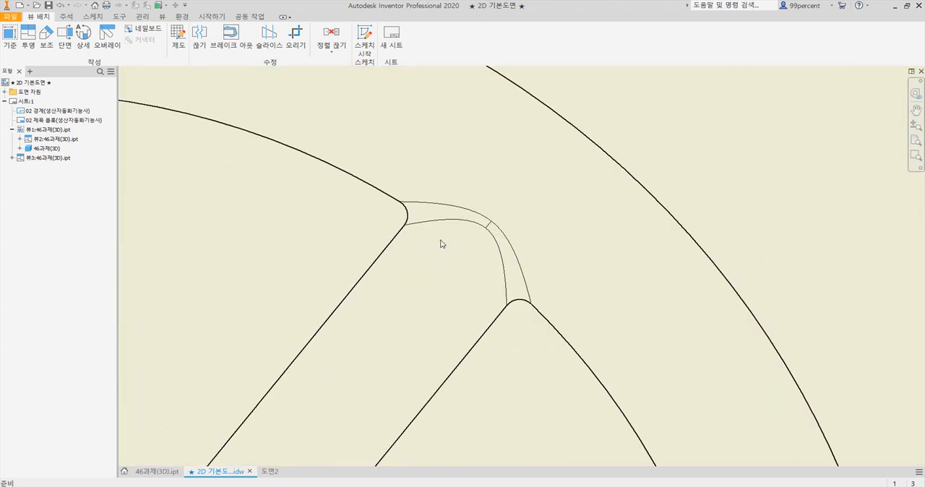
{"action": "scroll", "coordinate": [553, 272], "scroll_direction": "down", "scroll_amount": 10}
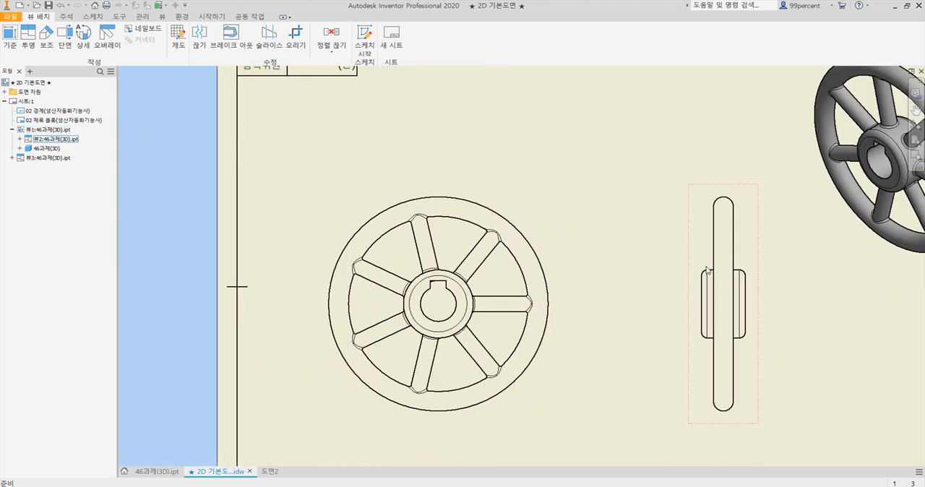
Unlink the side view's style from the base view and keep tangent edges (접하는 모서리) enabled for it
{"action": "scroll", "coordinate": [698, 263], "scroll_direction": "up", "scroll_amount": 5}
{"action": "scroll", "coordinate": [698, 260], "scroll_direction": "down", "scroll_amount": 5}
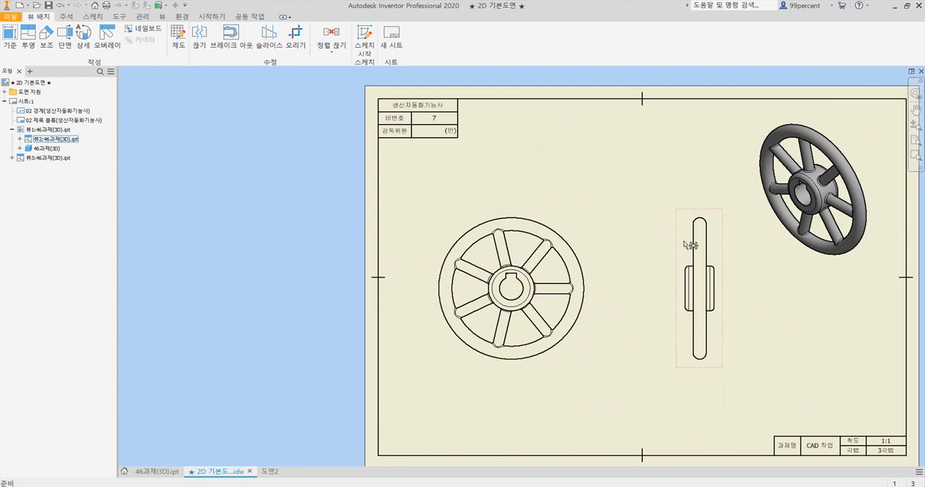
{"action": "double_click", "coordinate": [690, 245]}
{"action": "left_click", "coordinate": [564, 177]}
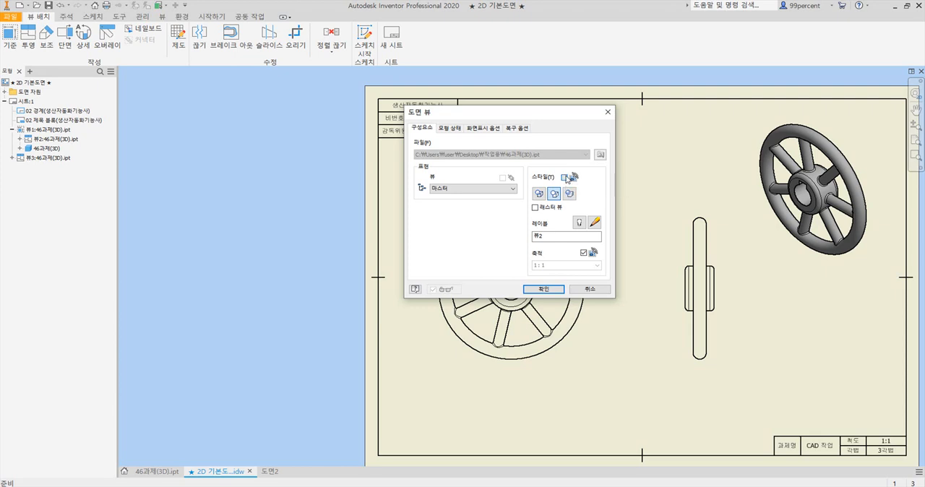
{"action": "left_click", "coordinate": [481, 129]}
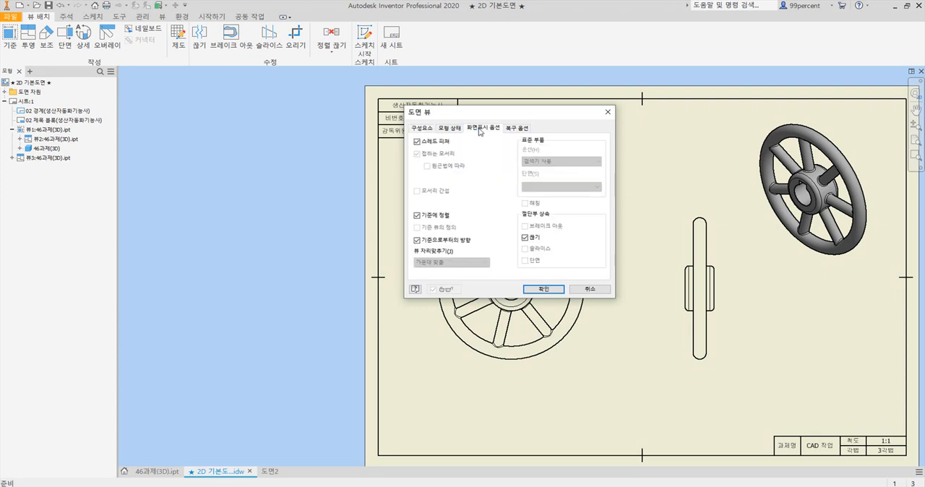
{"action": "left_click", "coordinate": [432, 133]}
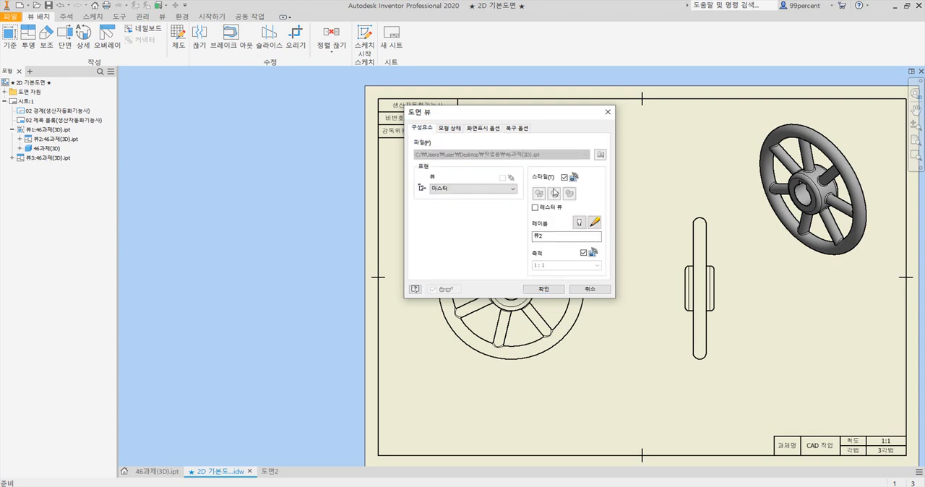
{"action": "left_click", "coordinate": [477, 130]}
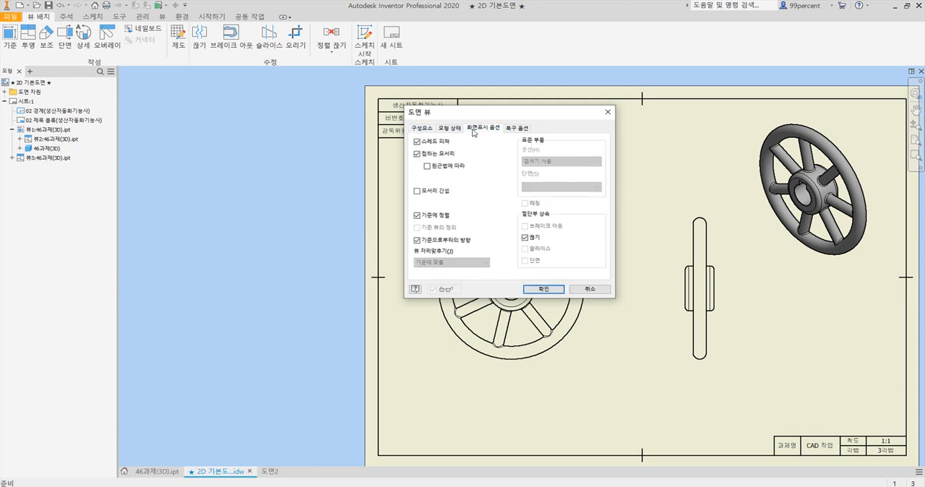
{"action": "left_click", "coordinate": [555, 292]}
Examine the side view's hub edges and the keyway outline in the front view's hub up close
{"action": "scroll", "coordinate": [698, 267], "scroll_direction": "up", "scroll_amount": 4}
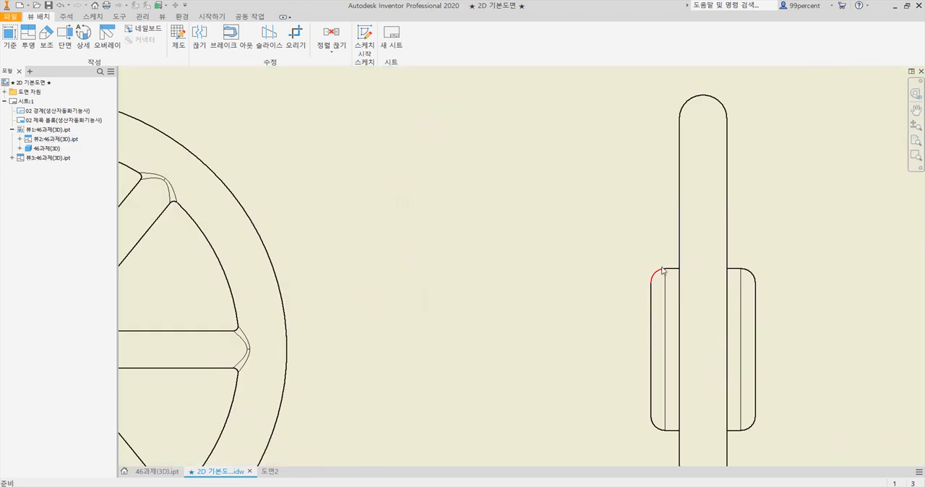
{"action": "scroll", "coordinate": [657, 275], "scroll_direction": "down", "scroll_amount": 3}
{"action": "left_click", "coordinate": [442, 303]}
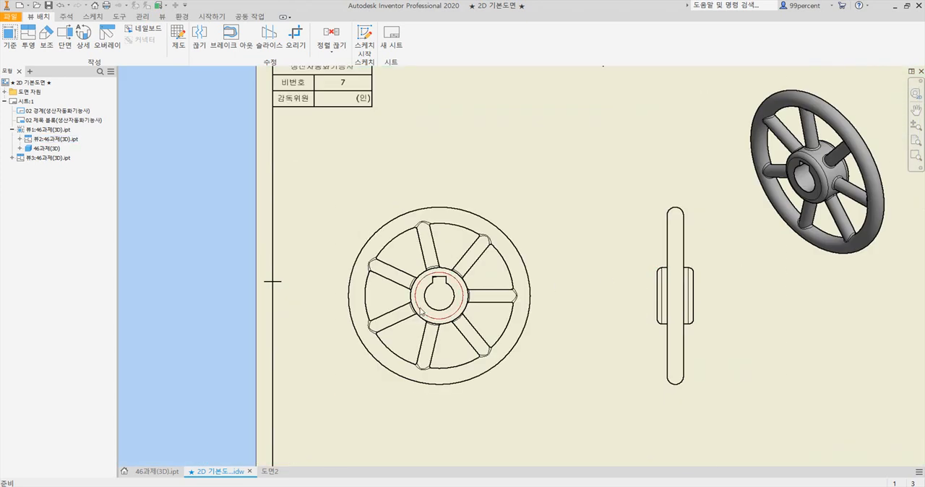
{"action": "scroll", "coordinate": [442, 289], "scroll_direction": "up", "scroll_amount": 4}
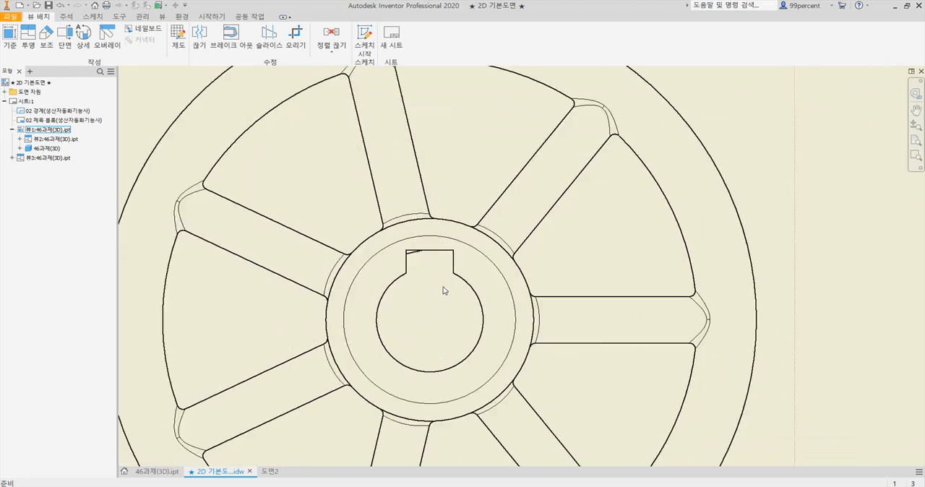
{"action": "scroll", "coordinate": [442, 285], "scroll_direction": "up", "scroll_amount": 3}
{"action": "scroll", "coordinate": [390, 232], "scroll_direction": "up", "scroll_amount": 2}
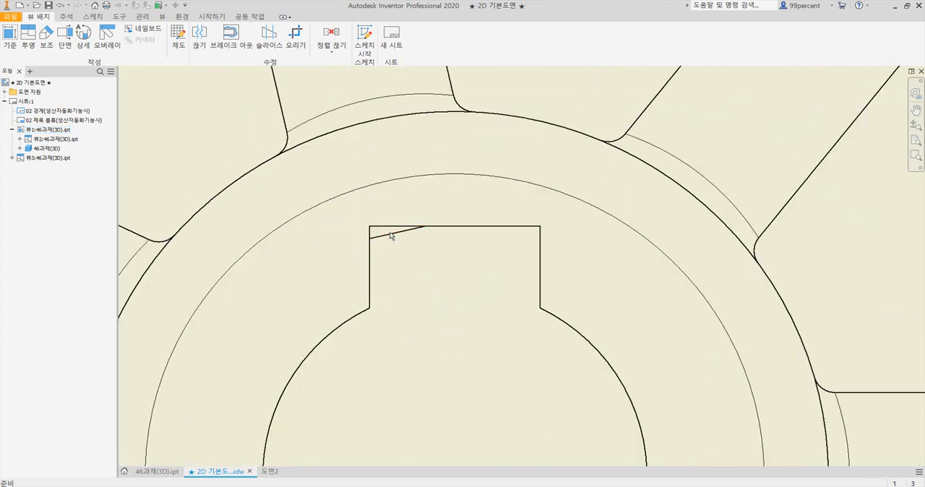
{"action": "scroll", "coordinate": [413, 230], "scroll_direction": "down", "scroll_amount": 3}
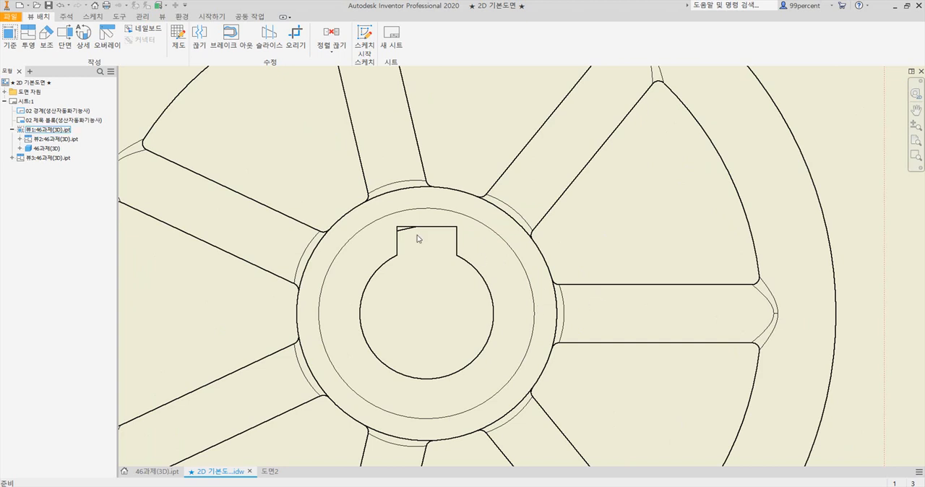
{"action": "scroll", "coordinate": [419, 235], "scroll_direction": "up", "scroll_amount": 3}
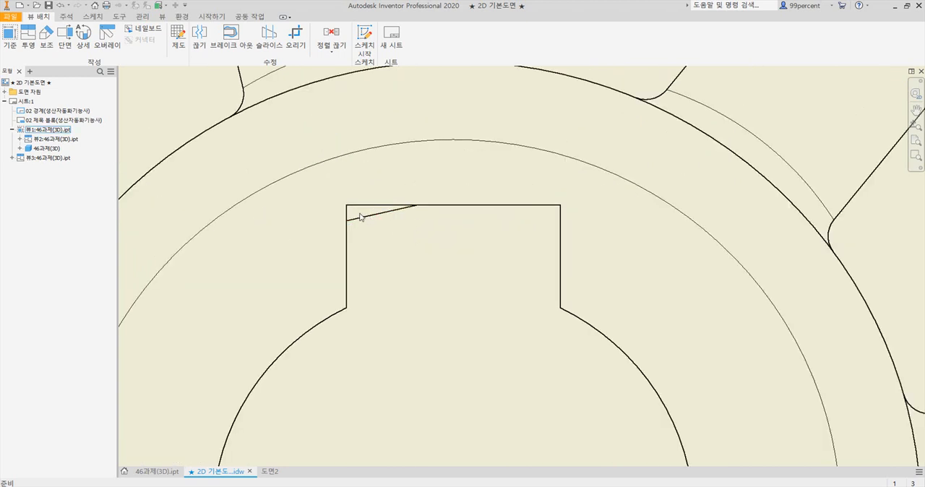
{"action": "scroll", "coordinate": [393, 219], "scroll_direction": "down", "scroll_amount": 5}
{"action": "scroll", "coordinate": [398, 253], "scroll_direction": "up", "scroll_amount": 6}
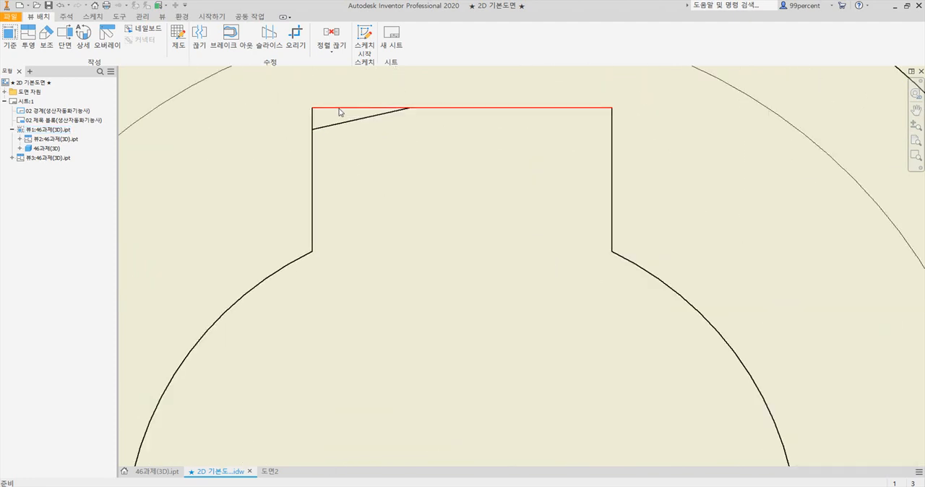
{"action": "scroll", "coordinate": [348, 130], "scroll_direction": "down", "scroll_amount": 4}
{"action": "scroll", "coordinate": [363, 159], "scroll_direction": "down", "scroll_amount": 2}
{"action": "scroll", "coordinate": [453, 230], "scroll_direction": "up", "scroll_amount": 1}
{"action": "scroll", "coordinate": [449, 221], "scroll_direction": "up", "scroll_amount": 3}
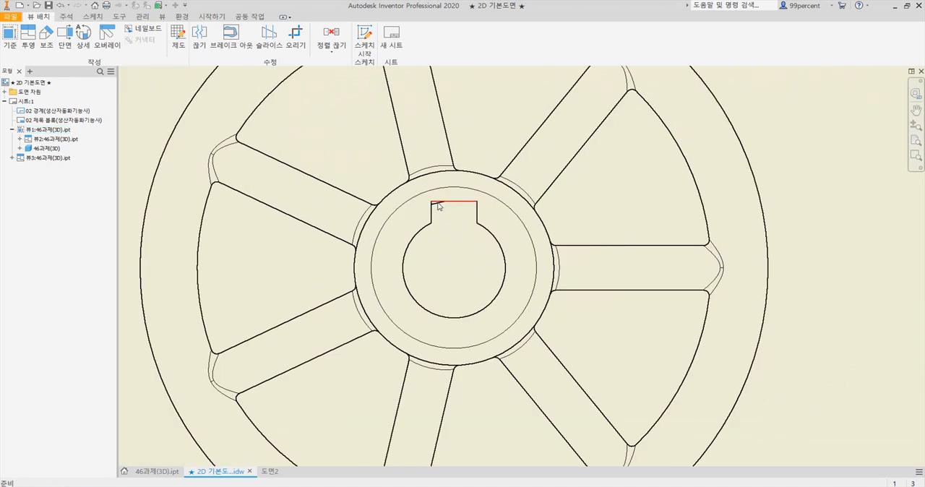
Switch to the 46과제(3D) part and set the spoke sketch's offset from the wheel centre to 13 mm, finishing the sketch
{"action": "left_click", "coordinate": [154, 472]}
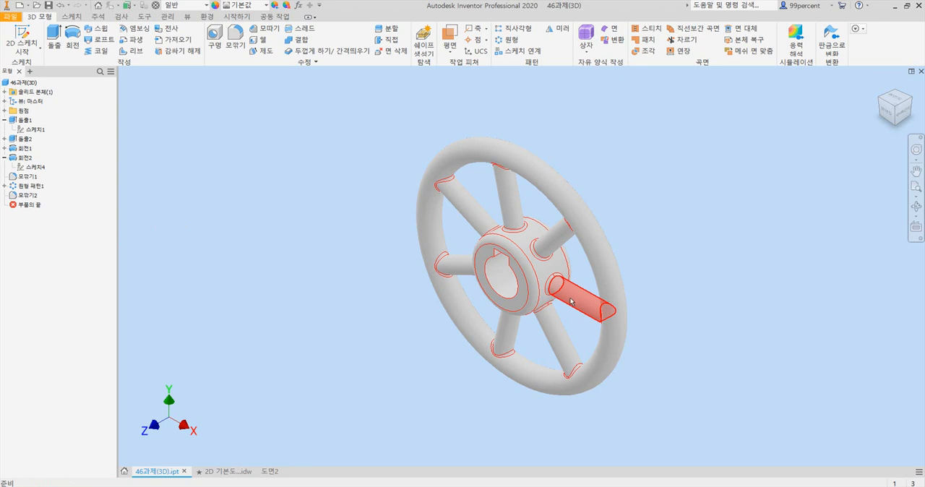
{"action": "left_click", "coordinate": [5, 148]}
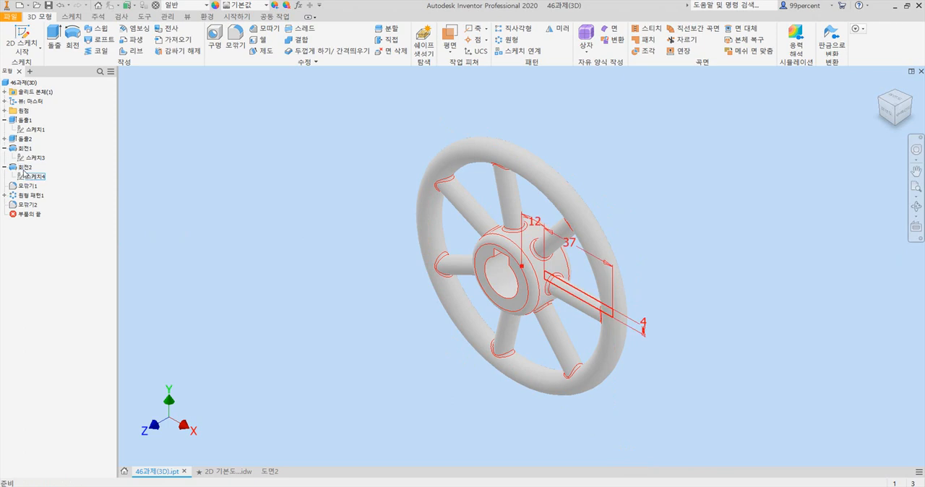
{"action": "double_click", "coordinate": [33, 176]}
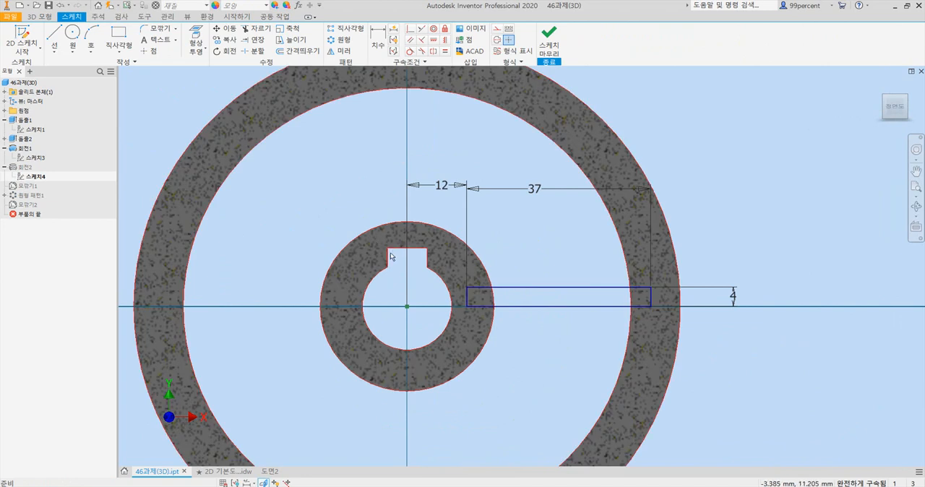
{"action": "double_click", "coordinate": [446, 186]}
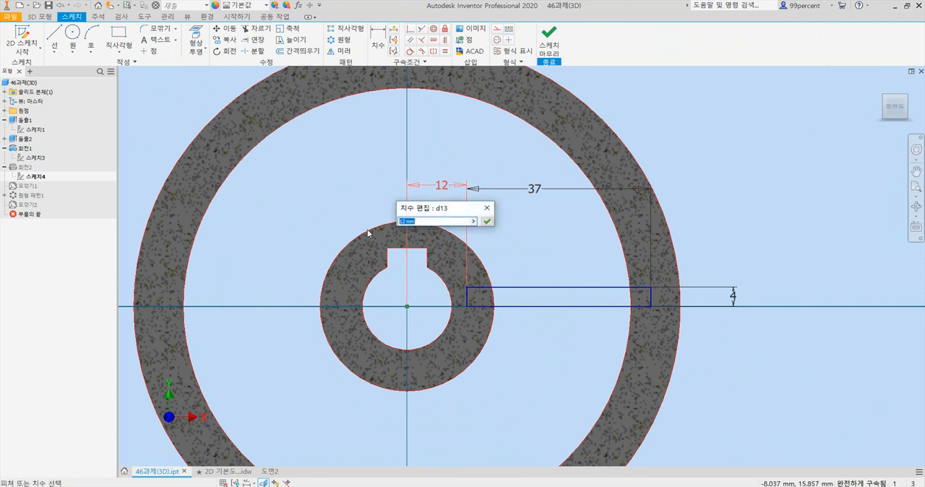
{"action": "type", "text": "13"}
{"action": "left_click", "coordinate": [487, 220]}
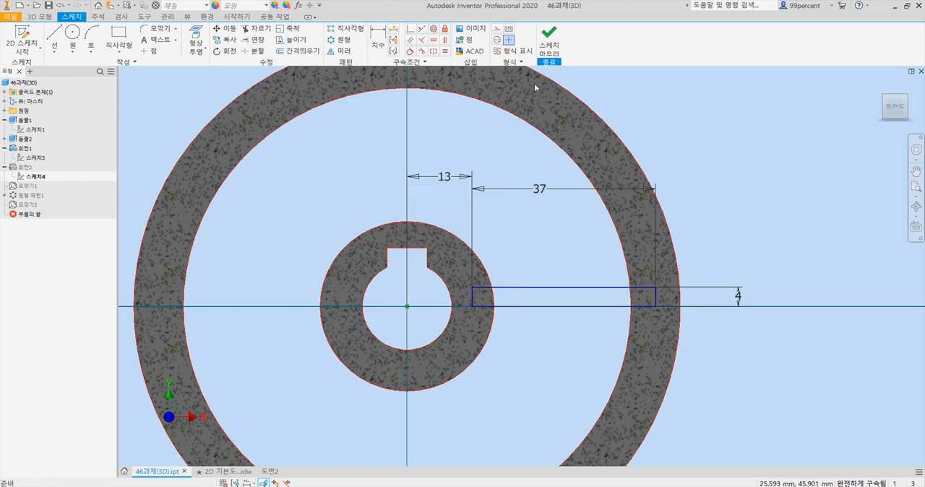
{"action": "left_click", "coordinate": [548, 41]}
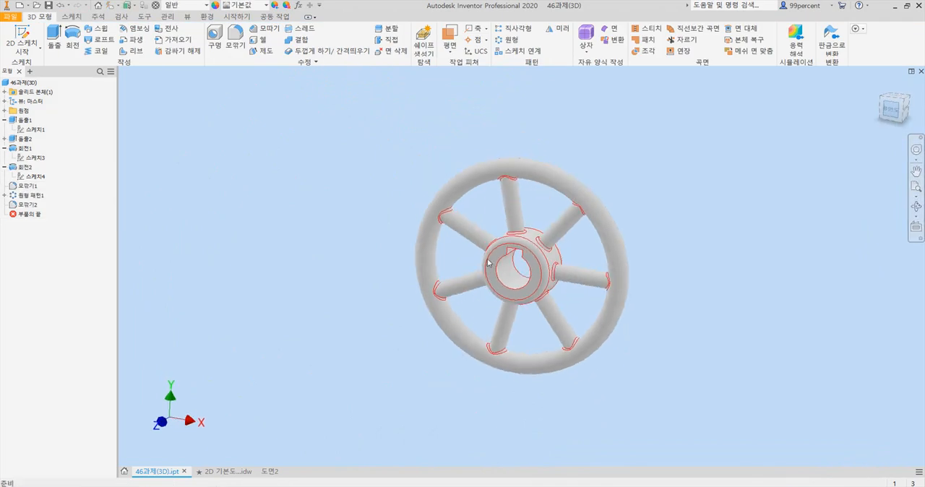
Check the part's hub keyway, restore the home view, and return to the 2D drawing to check its front view
{"action": "scroll", "coordinate": [493, 260], "scroll_direction": "down", "scroll_amount": 5}
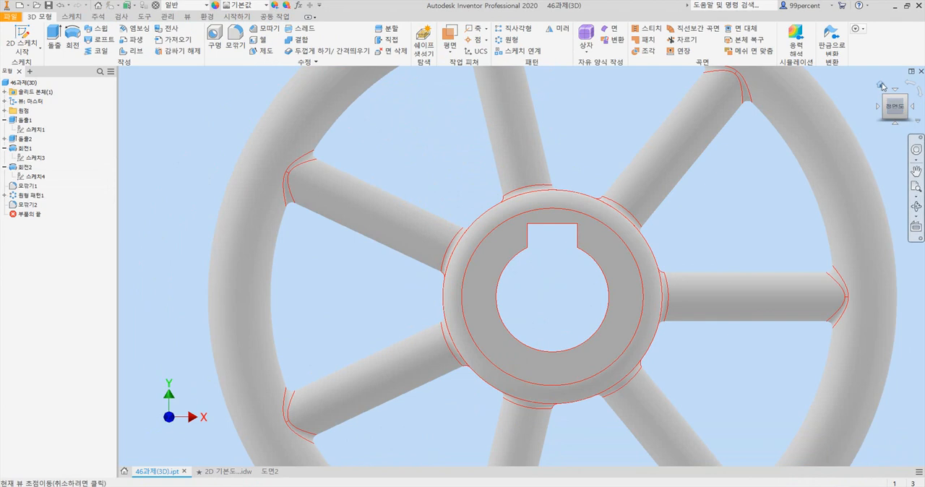
{"action": "left_click", "coordinate": [880, 85]}
{"action": "left_click", "coordinate": [227, 472]}
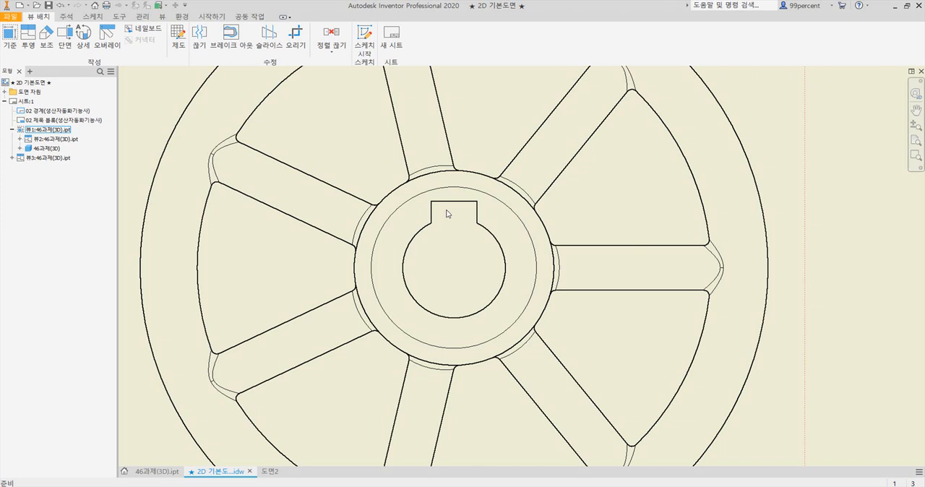
{"action": "scroll", "coordinate": [447, 214], "scroll_direction": "down", "scroll_amount": 5}
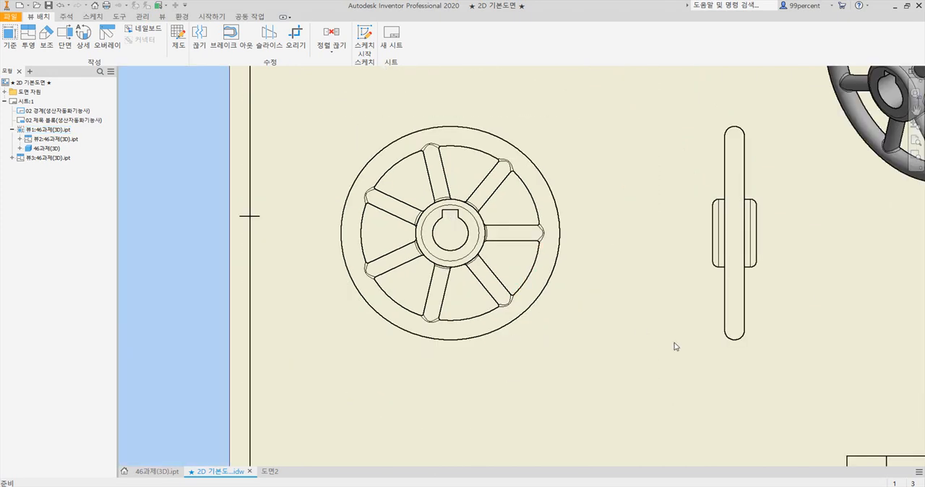
{"action": "scroll", "coordinate": [675, 346], "scroll_direction": "down", "scroll_amount": 3}
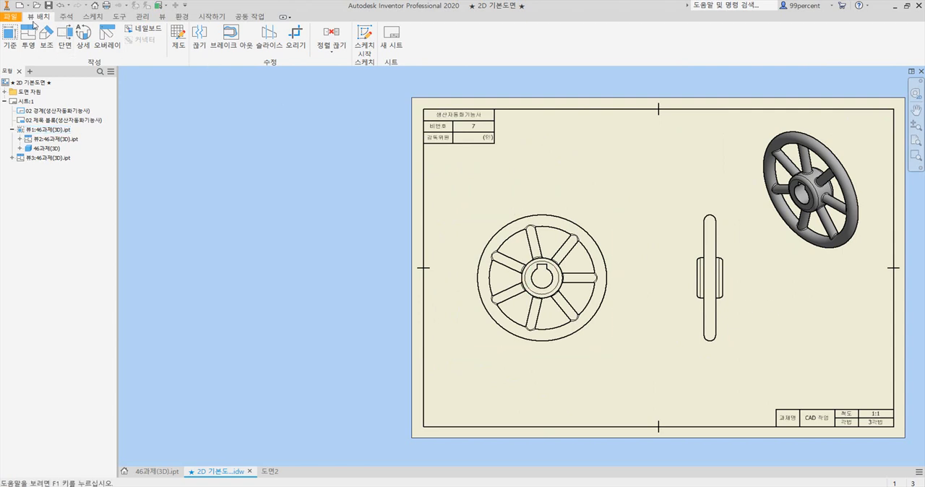
Place an additional 1:1 base view of the wheel's front below the isometric view, with hidden lines removed
{"action": "left_click", "coordinate": [9, 34]}
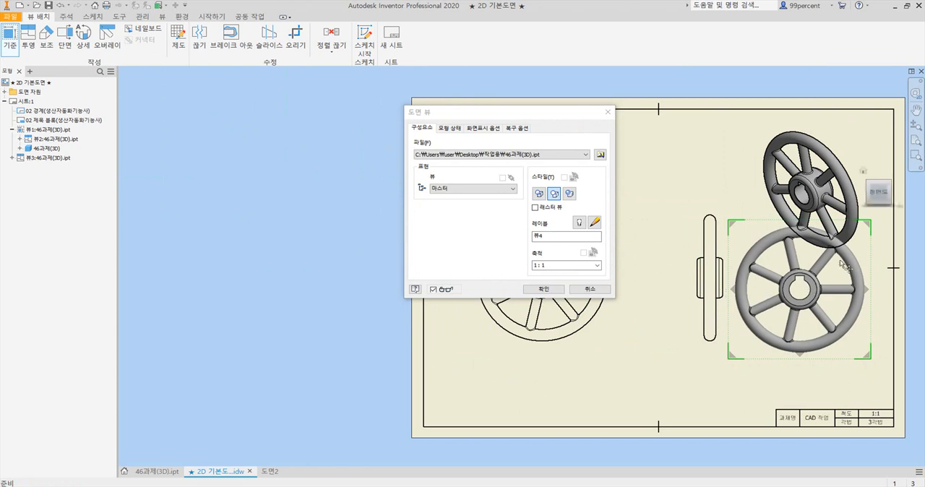
{"action": "left_click", "coordinate": [562, 289]}
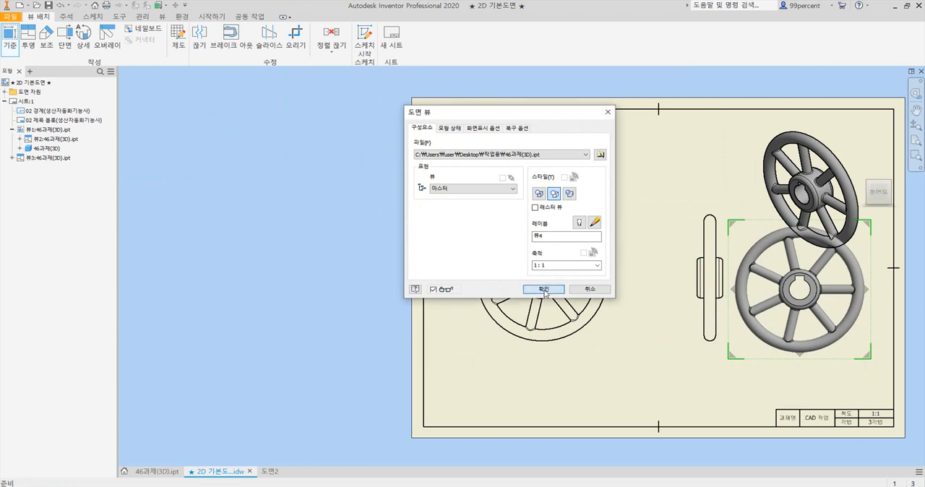
{"action": "scroll", "coordinate": [816, 318], "scroll_direction": "down", "scroll_amount": 3}
{"action": "middle_click_drag", "start_coordinate": [804, 315], "coordinate": [632, 277]}
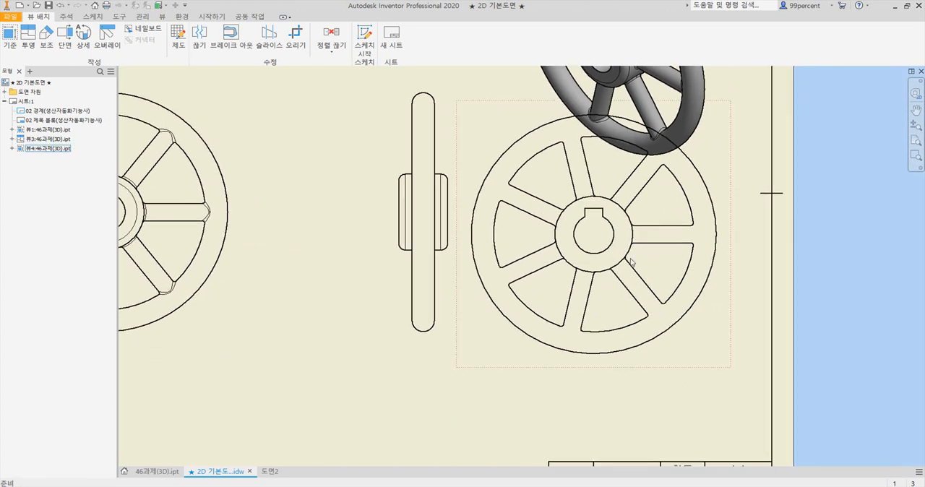
Crop the additional front view with a circular boundary centred on the hub, leaving only the bore and keyway outline
{"action": "left_click", "coordinate": [693, 360]}
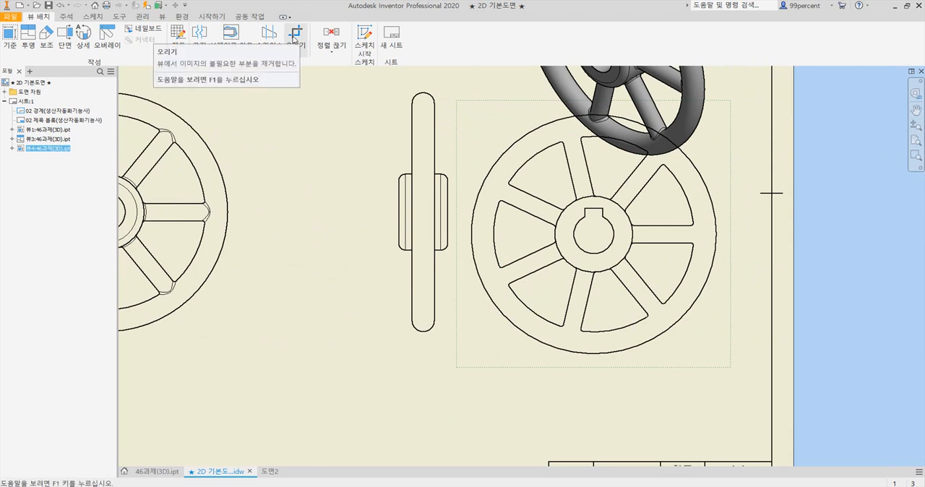
{"action": "left_click", "coordinate": [295, 36]}
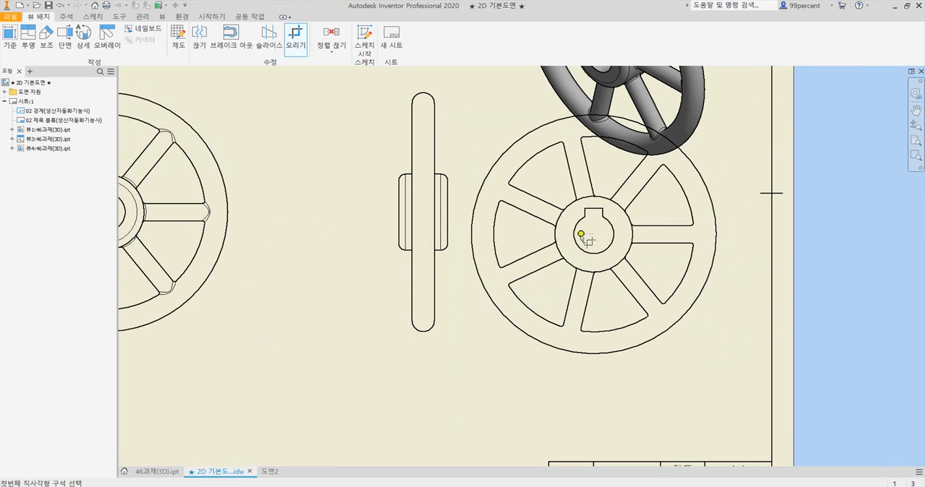
{"action": "right_click", "coordinate": [554, 297]}
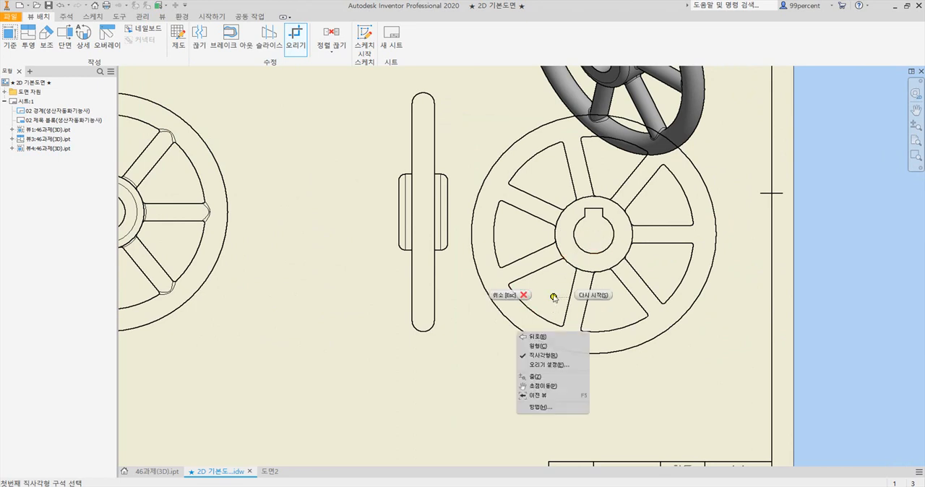
{"action": "left_click", "coordinate": [549, 367]}
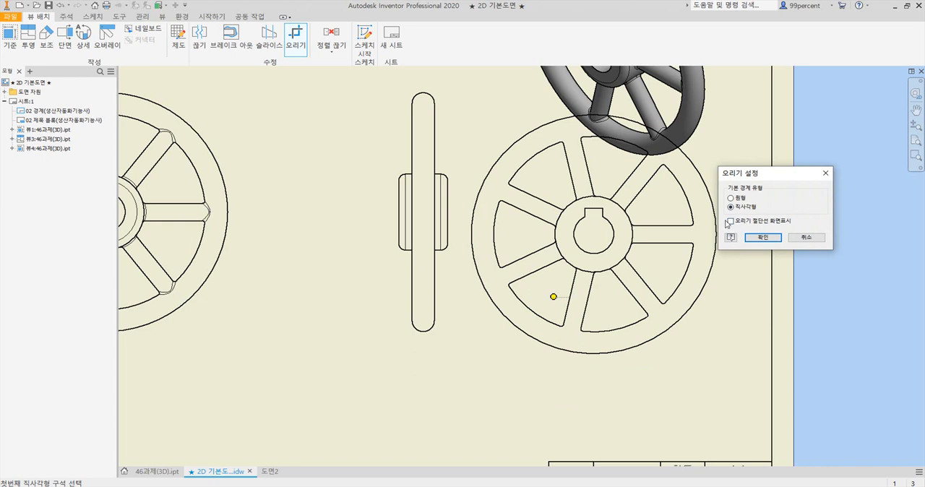
{"action": "left_click", "coordinate": [731, 199]}
{"action": "left_click", "coordinate": [762, 238]}
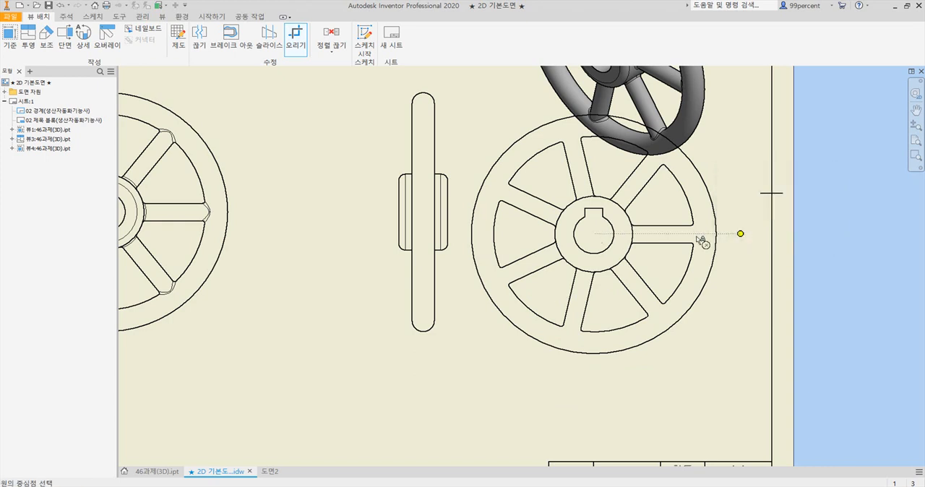
{"action": "left_click", "coordinate": [594, 235]}
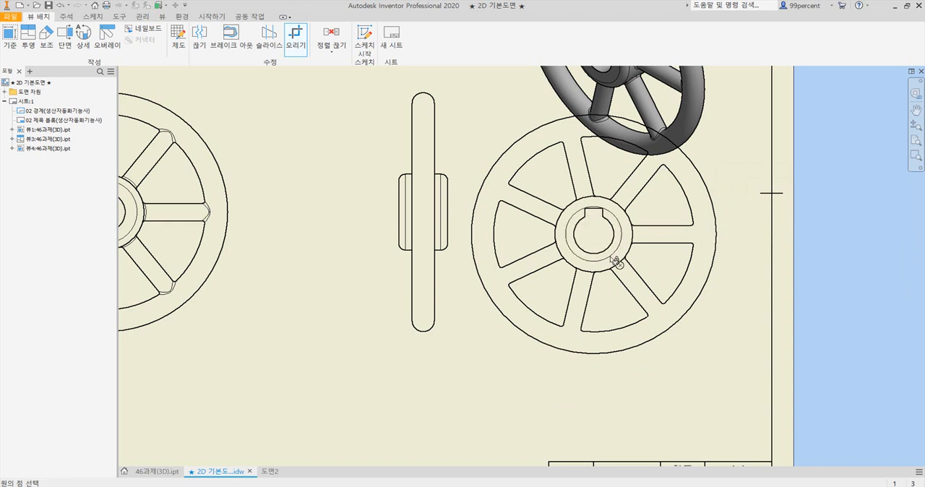
{"action": "left_click", "coordinate": [612, 263]}
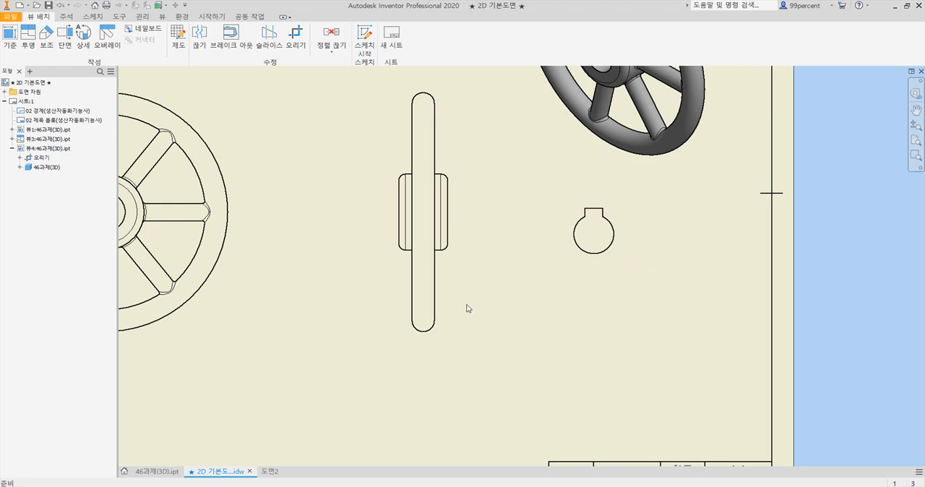
Check the sectioned side view in the reference PDF and return to the 2D drawing
{"action": "scroll", "coordinate": [473, 307], "scroll_direction": "down", "scroll_amount": 2}
{"action": "left_click_drag", "start_coordinate": [417, 293], "coordinate": [407, 294]}
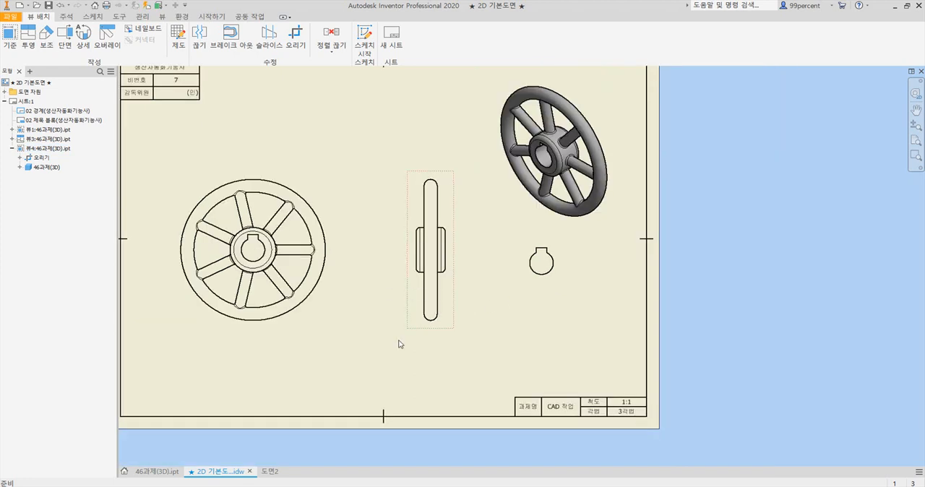
{"action": "key", "text": "alt+Tab"}
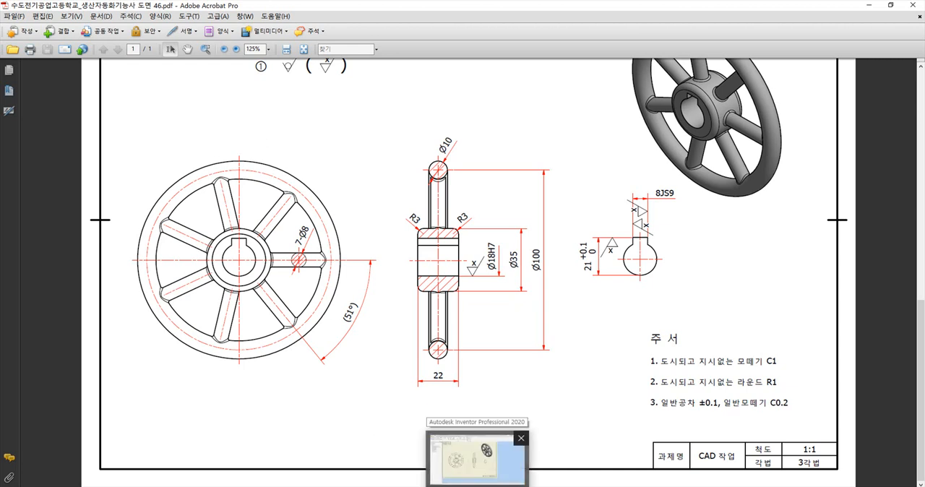
{"action": "left_click", "coordinate": [492, 462]}
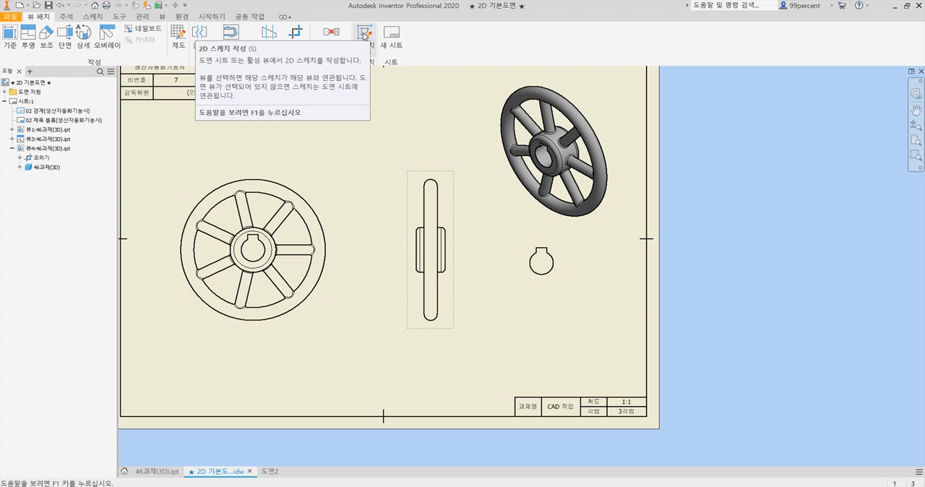
Sketch a rectangle enclosing the whole side view, associated with that view, and finish the sketch
{"action": "left_click", "coordinate": [364, 35]}
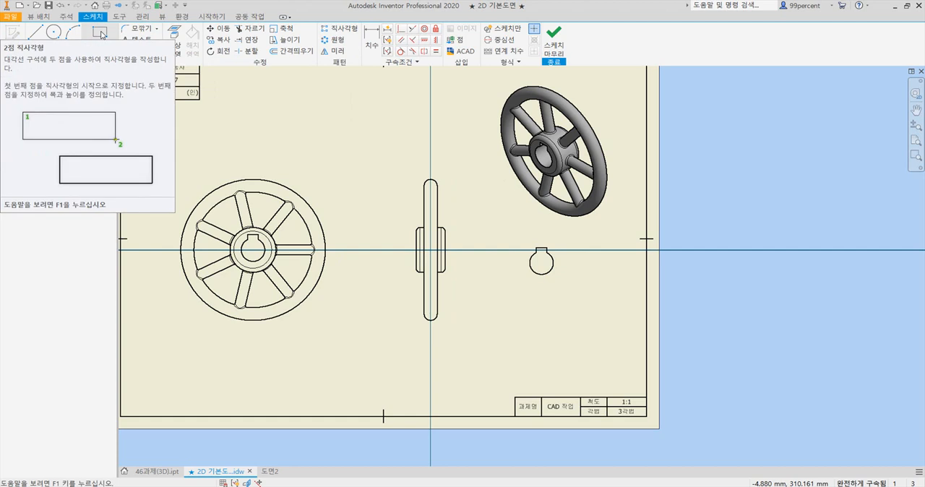
{"action": "left_click", "coordinate": [101, 34]}
{"action": "left_click", "coordinate": [399, 164]}
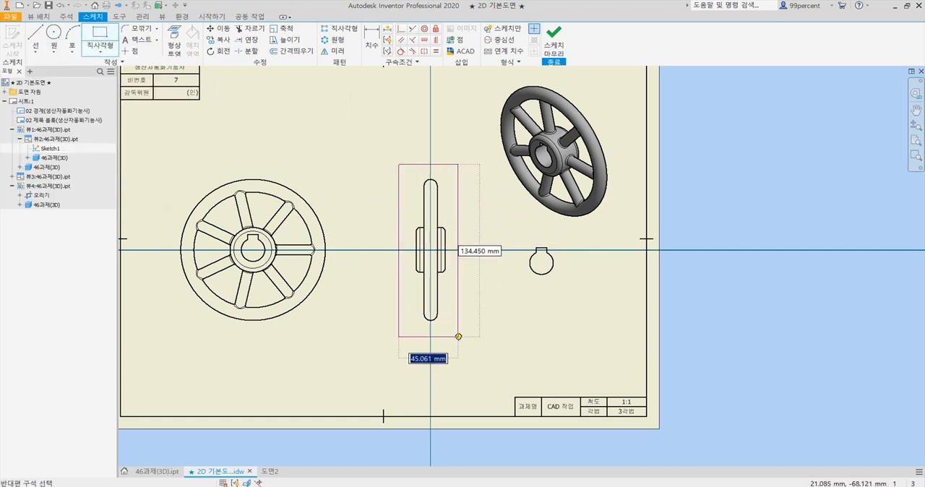
{"action": "left_click", "coordinate": [461, 333]}
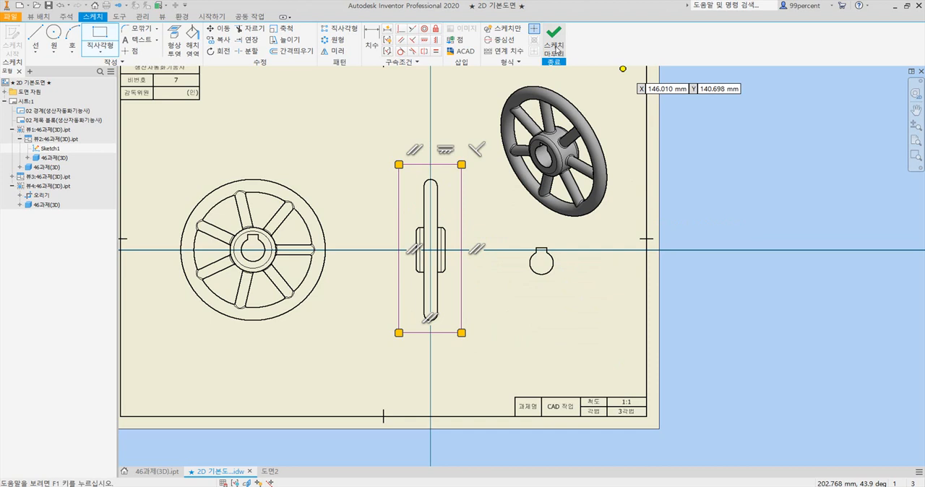
{"action": "left_click", "coordinate": [555, 52]}
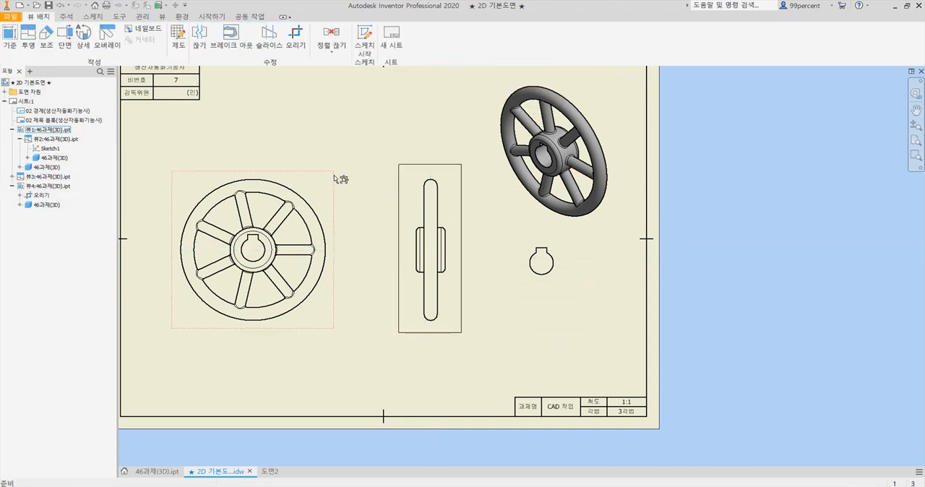
Create a breakout of the side view from the rectangle profile, with 0 depth starting at the keyway's top edge in the front view
{"action": "left_click", "coordinate": [227, 46]}
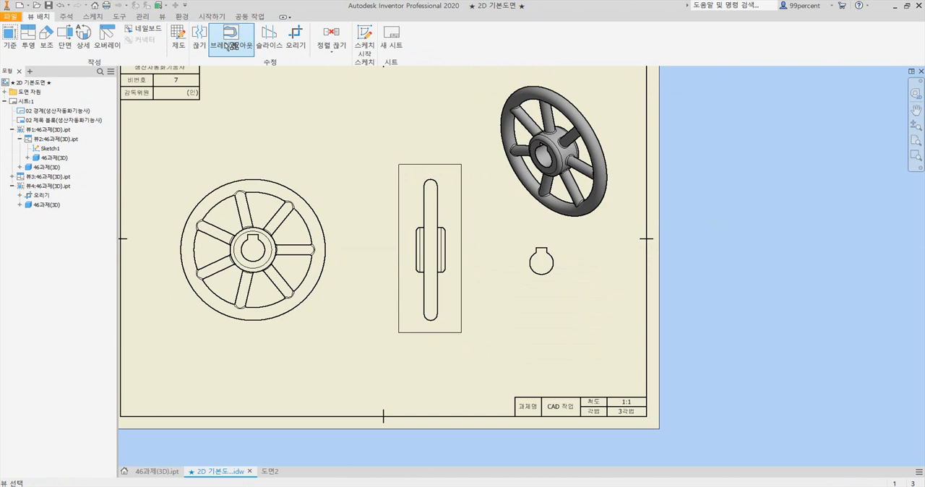
{"action": "left_click", "coordinate": [415, 201]}
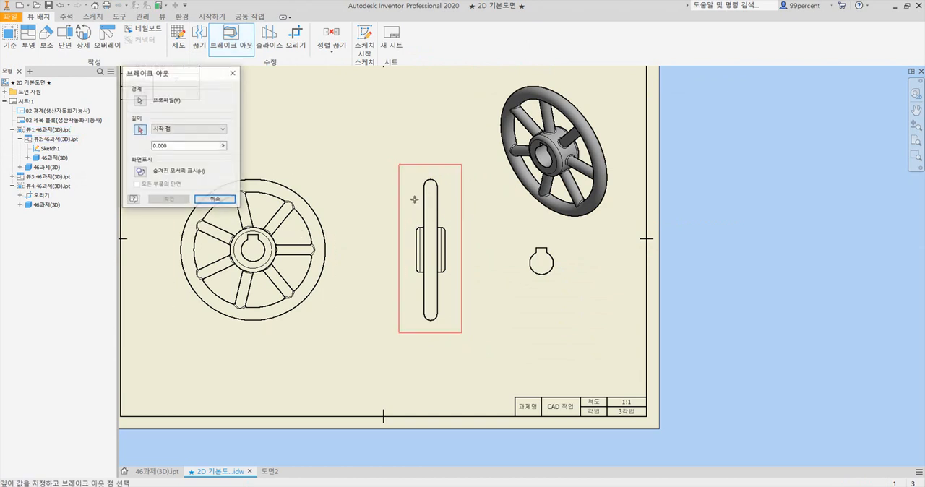
{"action": "left_click_drag", "start_coordinate": [180, 78], "coordinate": [557, 198]}
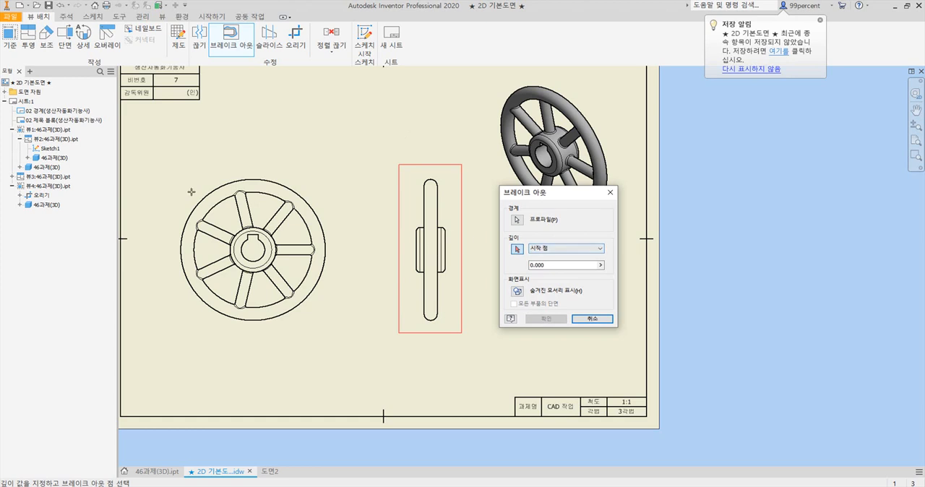
{"action": "scroll", "coordinate": [253, 250], "scroll_direction": "up", "scroll_amount": 3}
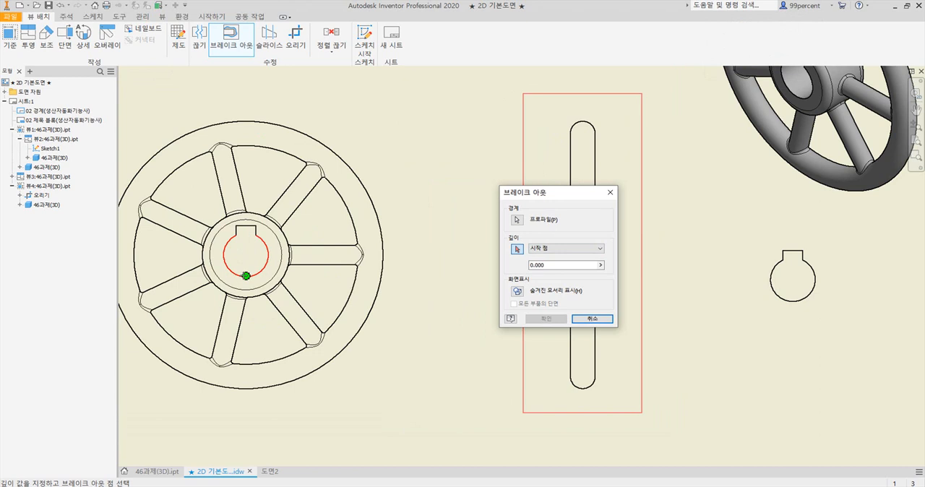
{"action": "scroll", "coordinate": [244, 276], "scroll_direction": "up", "scroll_amount": 5}
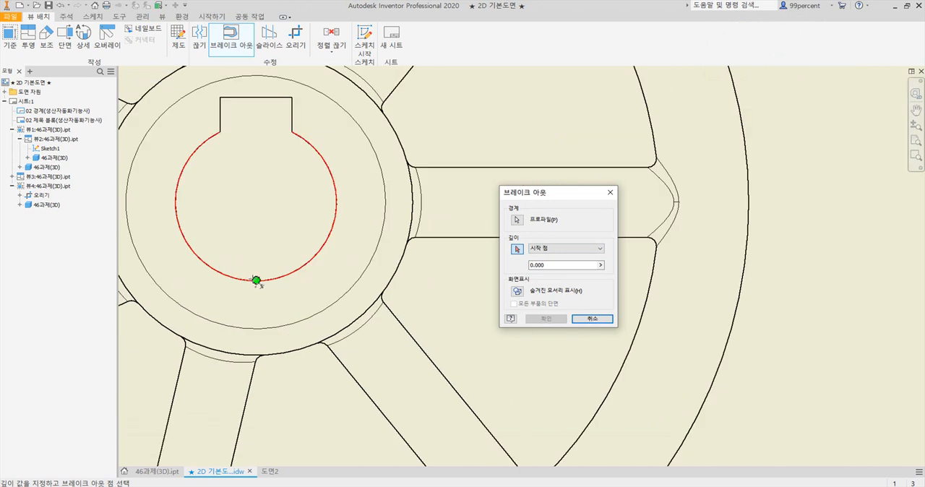
{"action": "left_click", "coordinate": [256, 96]}
{"action": "scroll", "coordinate": [402, 212], "scroll_direction": "down", "scroll_amount": 5}
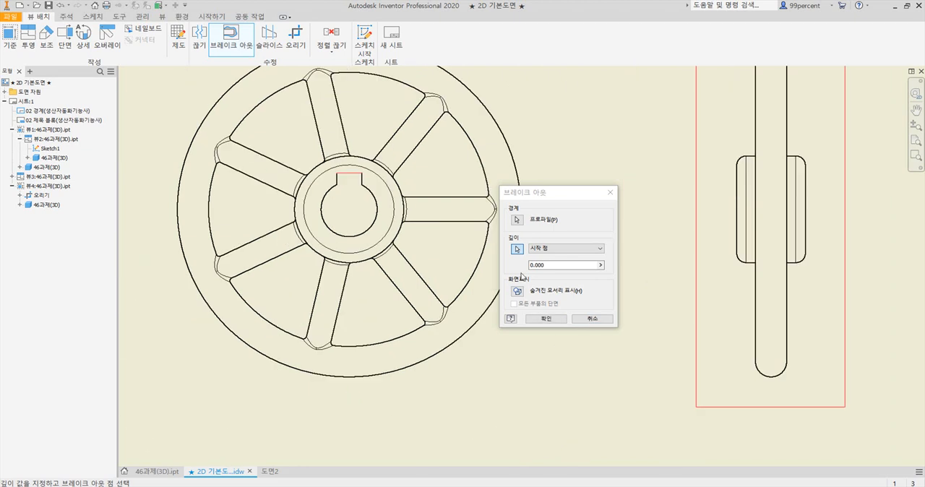
{"action": "left_click", "coordinate": [546, 319]}
{"action": "scroll", "coordinate": [794, 216], "scroll_direction": "down", "scroll_amount": 2}
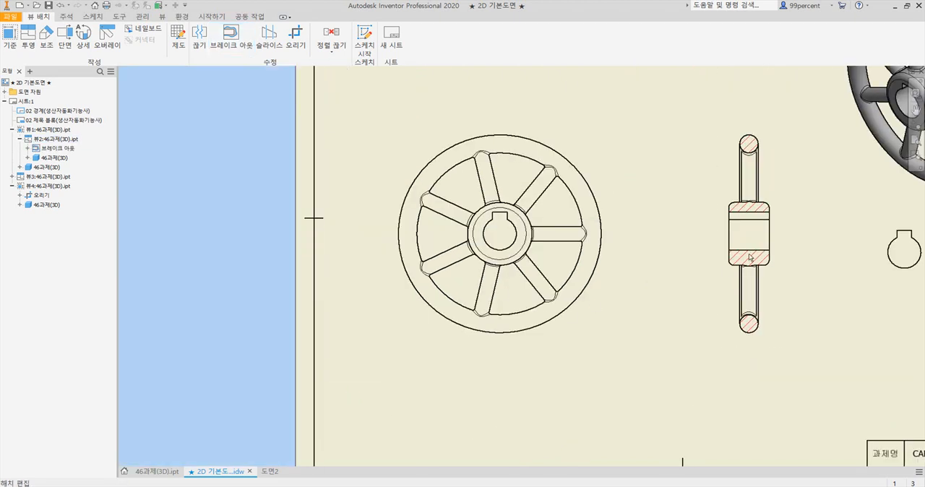
Hide the small arc edge on the right side of the lower spoke, just below the hub in the sectioned side view
{"action": "scroll", "coordinate": [794, 214], "scroll_direction": "up", "scroll_amount": 3}
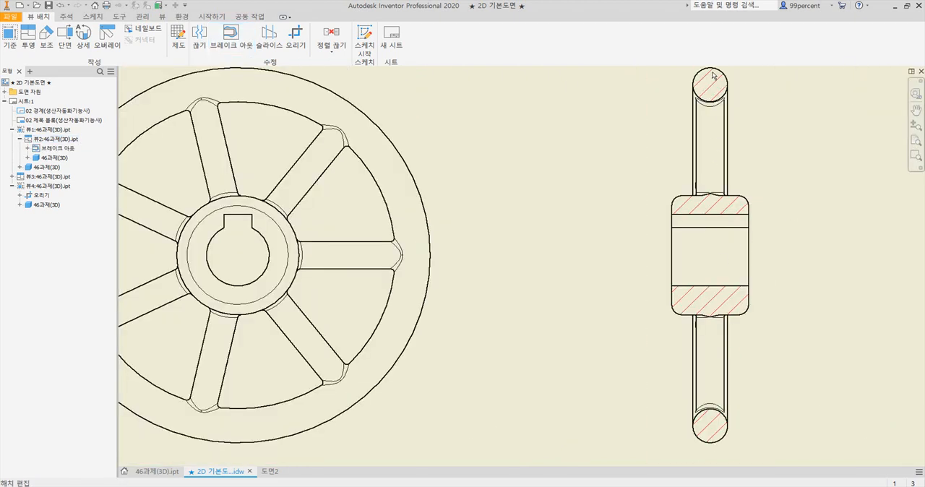
{"action": "scroll", "coordinate": [713, 75], "scroll_direction": "down", "scroll_amount": 2}
{"action": "scroll", "coordinate": [728, 166], "scroll_direction": "down", "scroll_amount": 1}
{"action": "scroll", "coordinate": [722, 170], "scroll_direction": "up", "scroll_amount": 9}
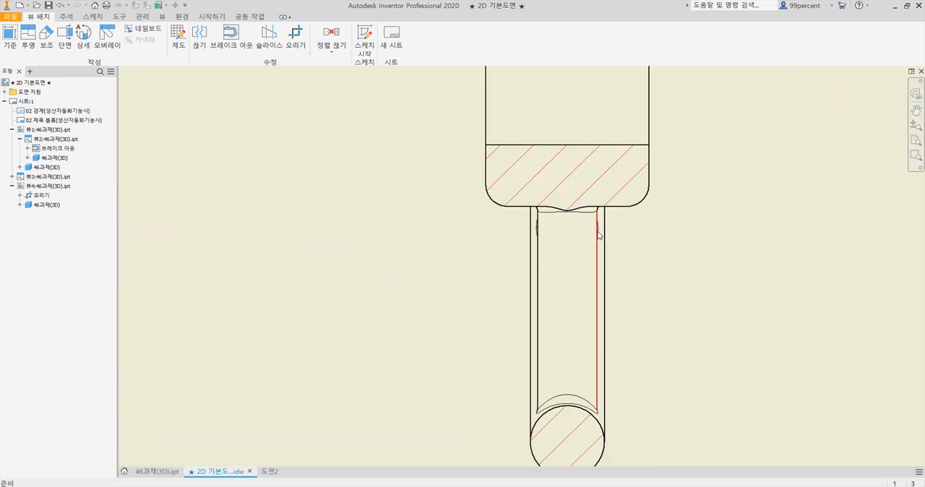
{"action": "scroll", "coordinate": [598, 234], "scroll_direction": "up", "scroll_amount": 4}
{"action": "scroll", "coordinate": [603, 212], "scroll_direction": "down", "scroll_amount": 5}
{"action": "scroll", "coordinate": [605, 201], "scroll_direction": "up", "scroll_amount": 7}
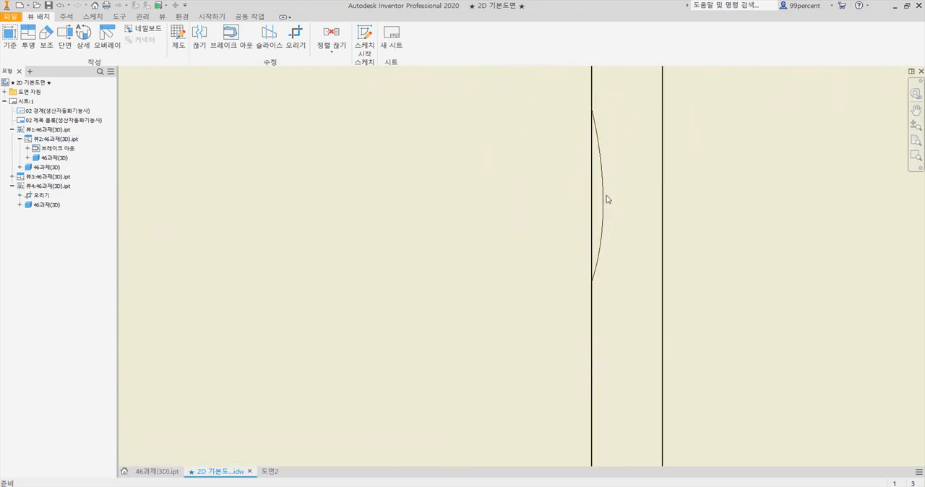
{"action": "right_click", "coordinate": [605, 207]}
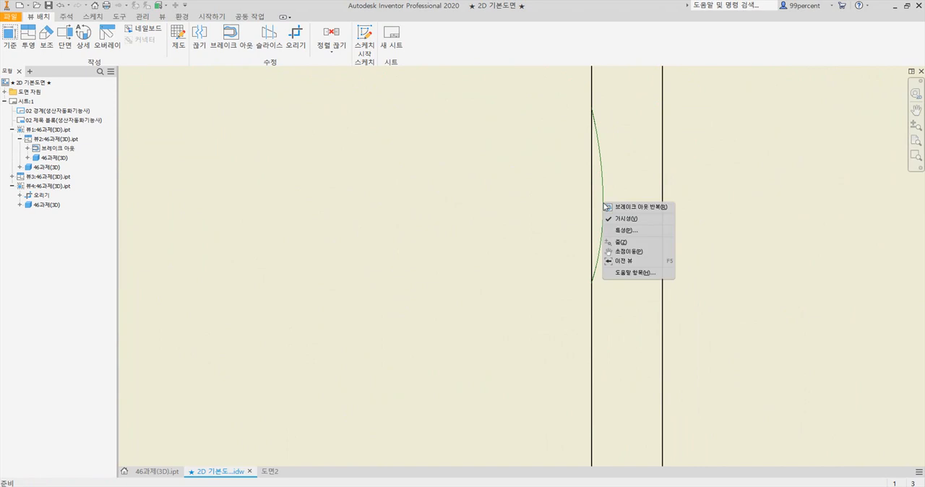
{"action": "left_click", "coordinate": [616, 214]}
Hide the small arc edges on the left side of the lower spoke, near the hub in the side view
{"action": "left_click_drag", "start_coordinate": [256, 223], "coordinate": [299, 222]}
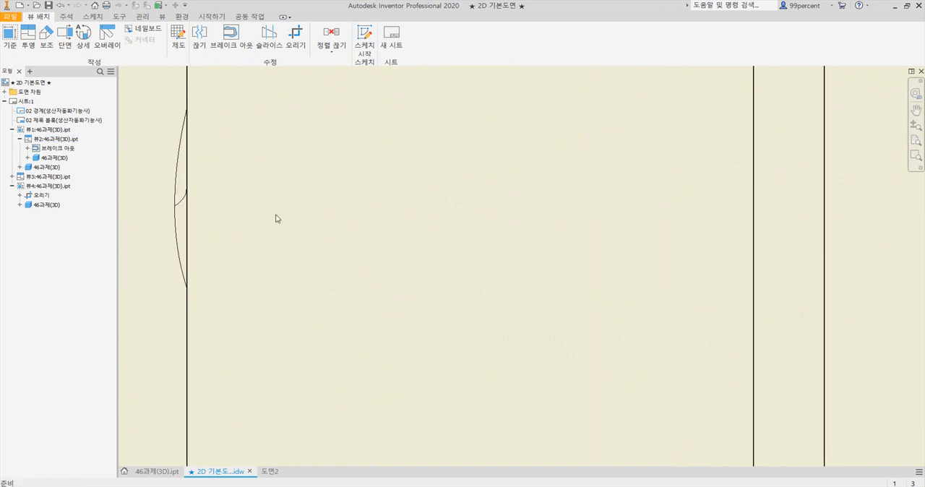
{"action": "right_click", "coordinate": [180, 203]}
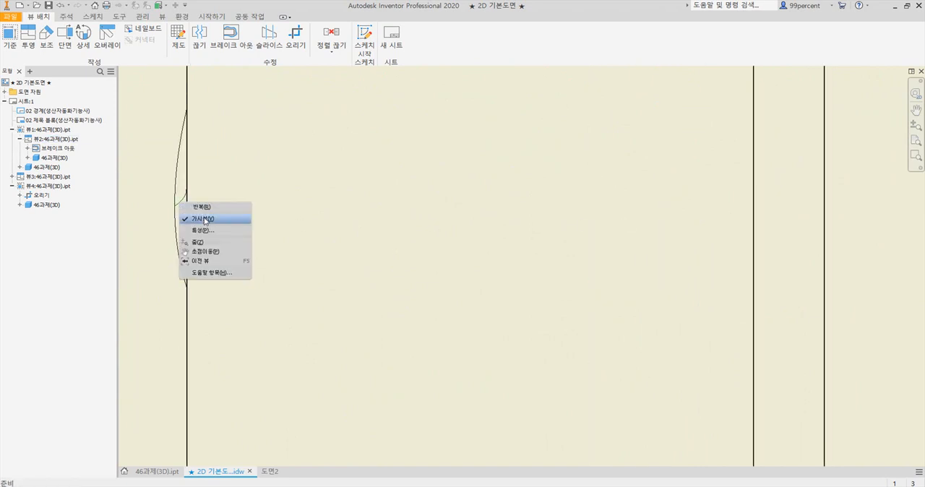
{"action": "left_click", "coordinate": [204, 219]}
{"action": "right_click", "coordinate": [173, 201]}
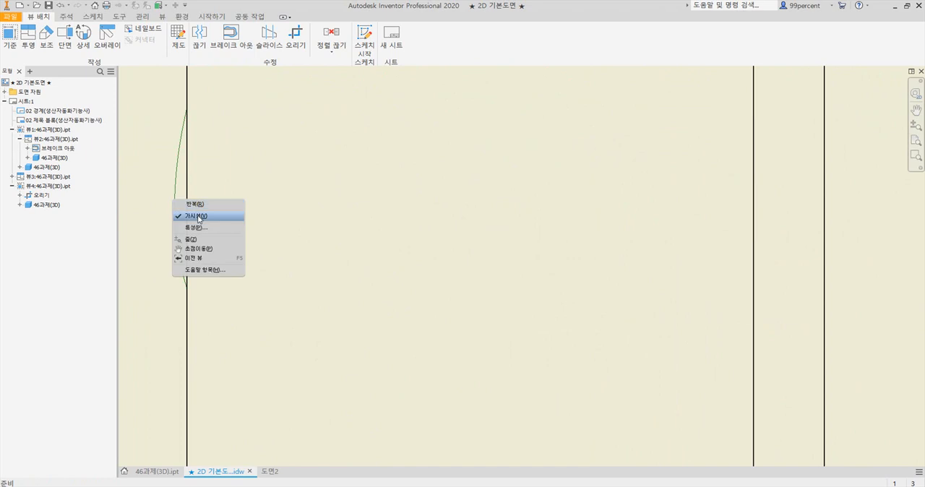
{"action": "left_click", "coordinate": [196, 215]}
{"action": "right_click", "coordinate": [175, 213]}
{"action": "left_click", "coordinate": [199, 231]}
Hide the small arc edges on both sides of the upper spoke, just above the hub in the side view
{"action": "scroll", "coordinate": [372, 148], "scroll_direction": "down", "scroll_amount": 6}
{"action": "middle_click_drag", "start_coordinate": [367, 116], "coordinate": [374, 205]}
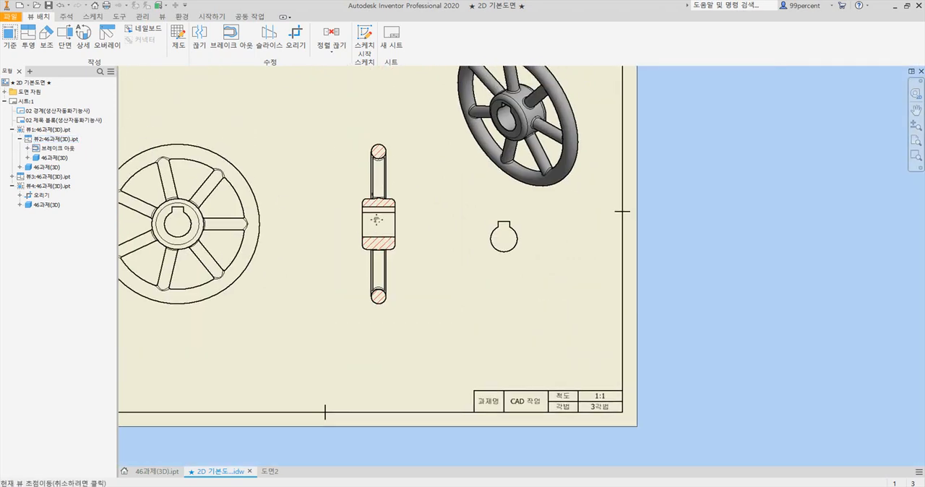
{"action": "scroll", "coordinate": [373, 180], "scroll_direction": "up", "scroll_amount": 10}
{"action": "right_click", "coordinate": [369, 242]}
{"action": "left_click", "coordinate": [382, 252]}
{"action": "right_click", "coordinate": [367, 246]}
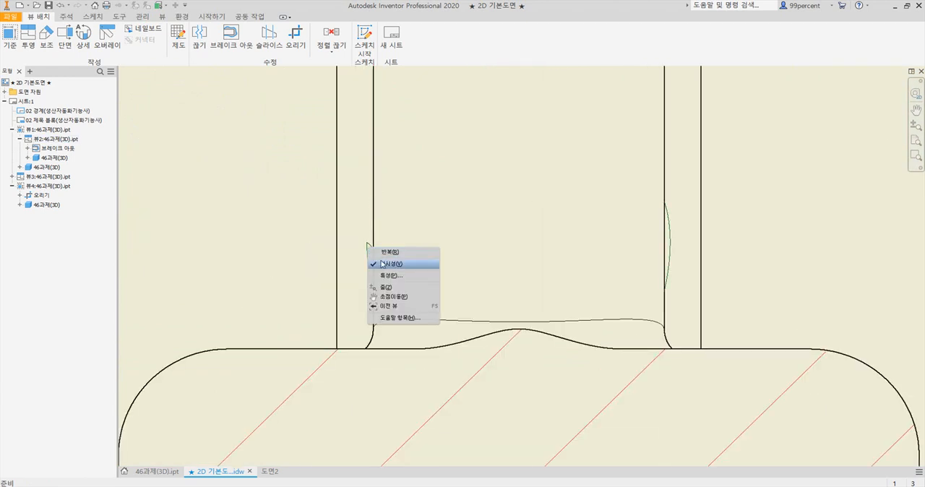
{"action": "left_click", "coordinate": [380, 264]}
{"action": "right_click", "coordinate": [368, 246]}
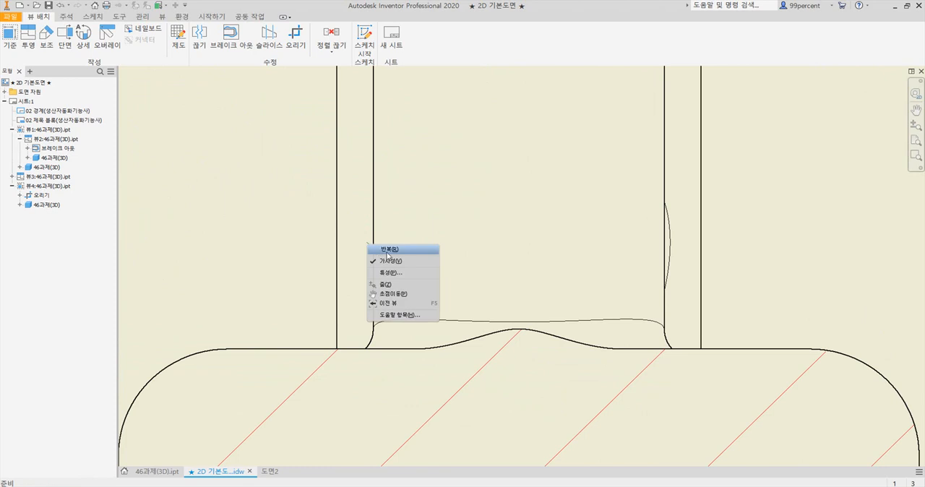
{"action": "left_click", "coordinate": [391, 261]}
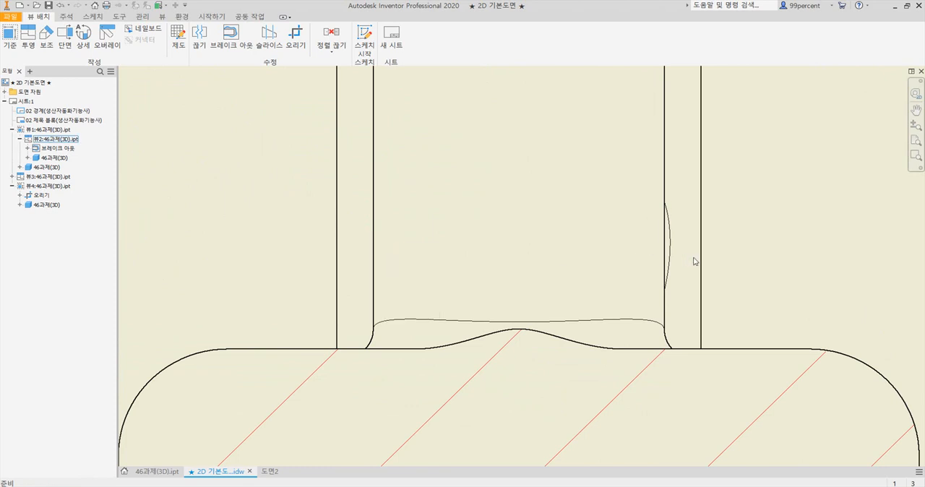
{"action": "right_click", "coordinate": [671, 258]}
{"action": "left_click", "coordinate": [710, 276]}
Compare the drawing's front view with the reference PDF's front view, including its spoke section, and return to the drawing
{"action": "scroll", "coordinate": [604, 278], "scroll_direction": "down", "scroll_amount": 5}
{"action": "scroll", "coordinate": [605, 278], "scroll_direction": "down", "scroll_amount": 5}
{"action": "scroll", "coordinate": [508, 209], "scroll_direction": "up", "scroll_amount": 6}
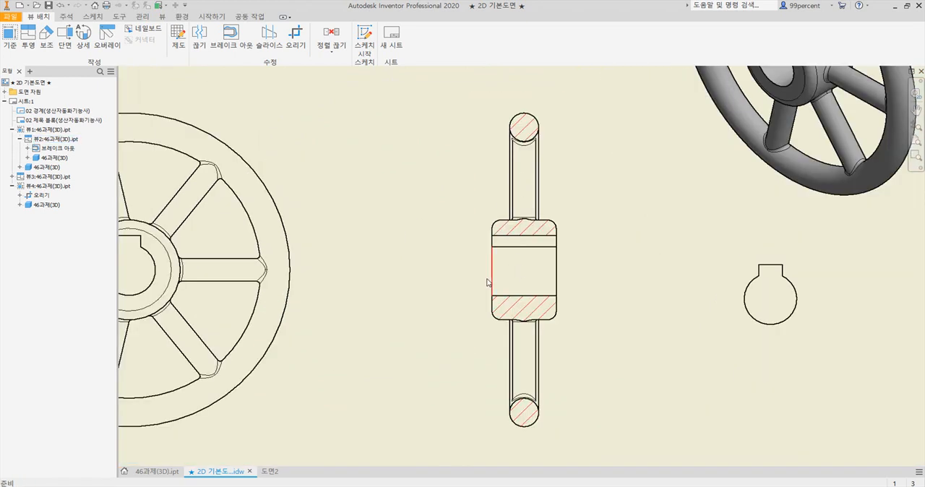
{"action": "middle_click_drag", "start_coordinate": [200, 292], "coordinate": [572, 268]}
{"action": "scroll", "coordinate": [600, 268], "scroll_direction": "up", "scroll_amount": 1}
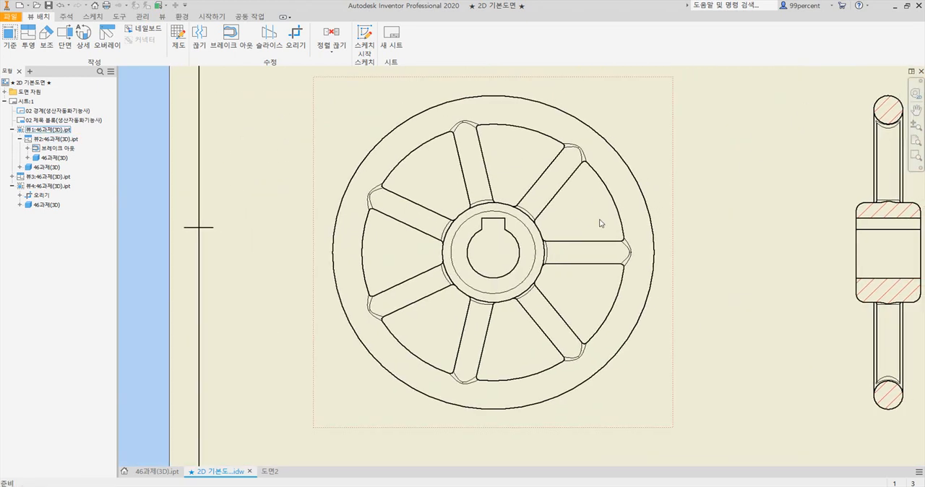
{"action": "key", "text": "alt+Tab"}
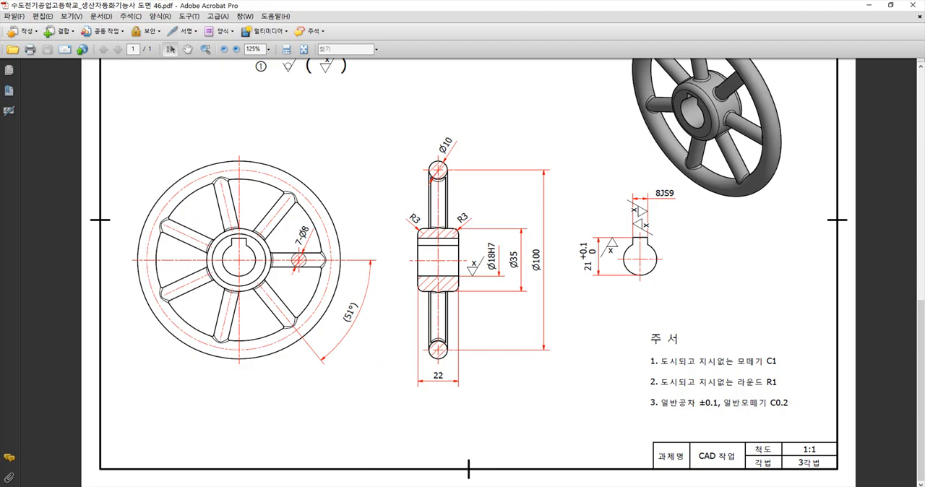
{"action": "key", "text": "alt+Tab"}
{"action": "scroll", "coordinate": [506, 238], "scroll_direction": "down", "scroll_amount": 3}
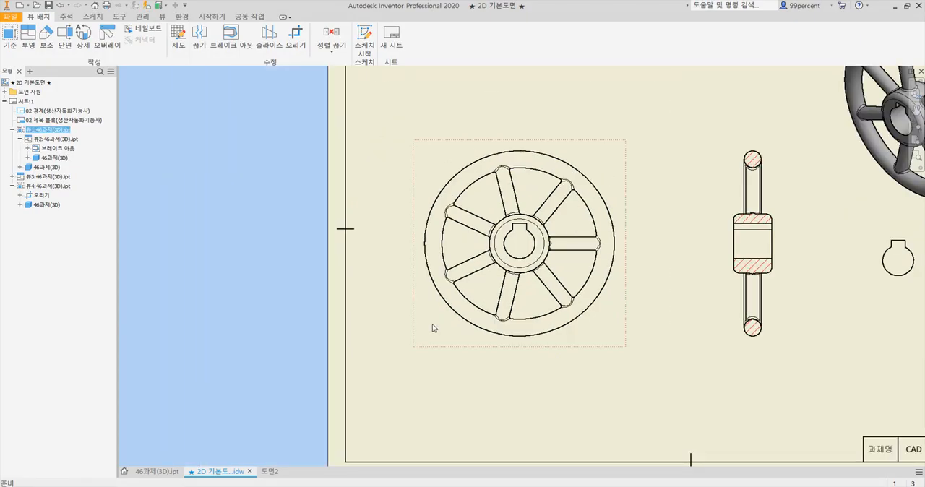
Start a sketch on the front view and draw a small circle inside the horizontal spoke to the right of the hub
{"action": "left_click", "coordinate": [364, 36]}
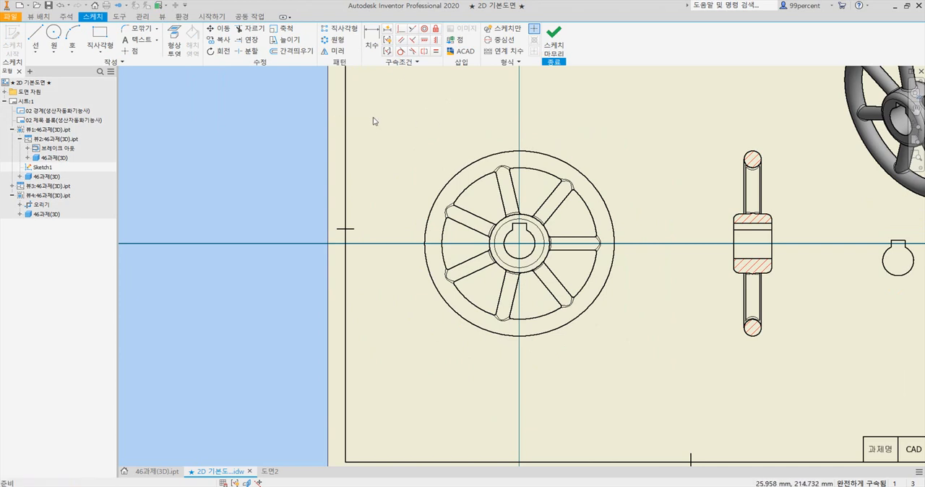
{"action": "scroll", "coordinate": [589, 253], "scroll_direction": "up", "scroll_amount": 5}
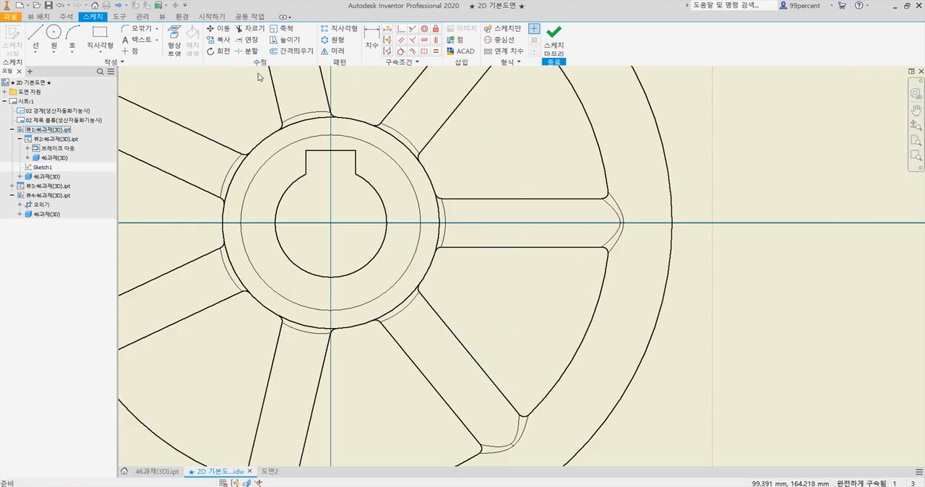
{"action": "left_click", "coordinate": [53, 33]}
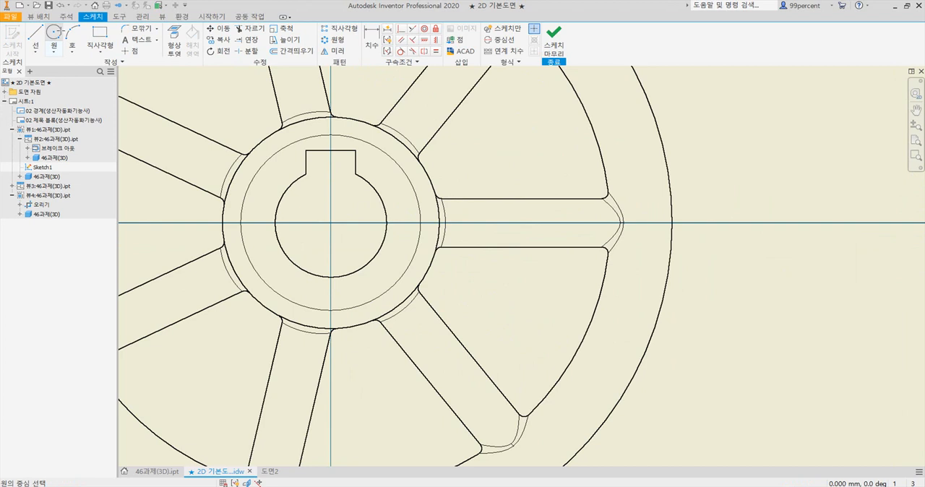
{"action": "left_click", "coordinate": [539, 217]}
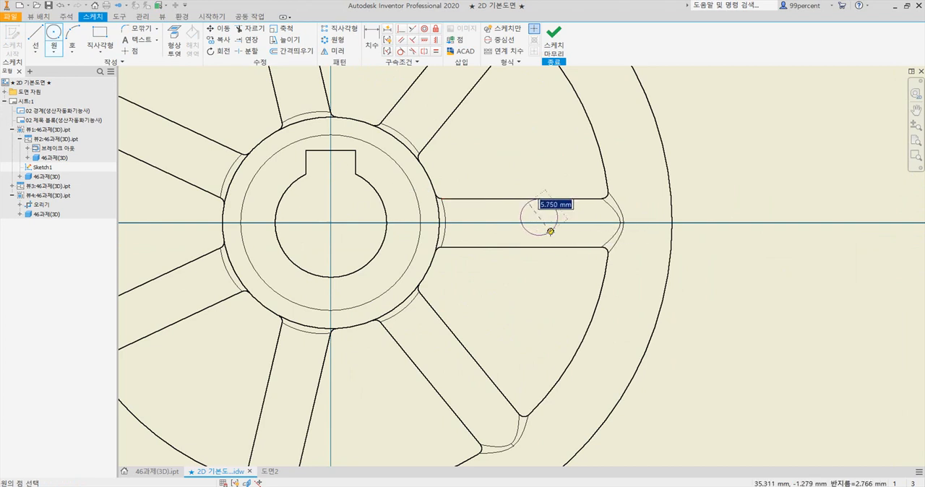
{"action": "left_click", "coordinate": [543, 231]}
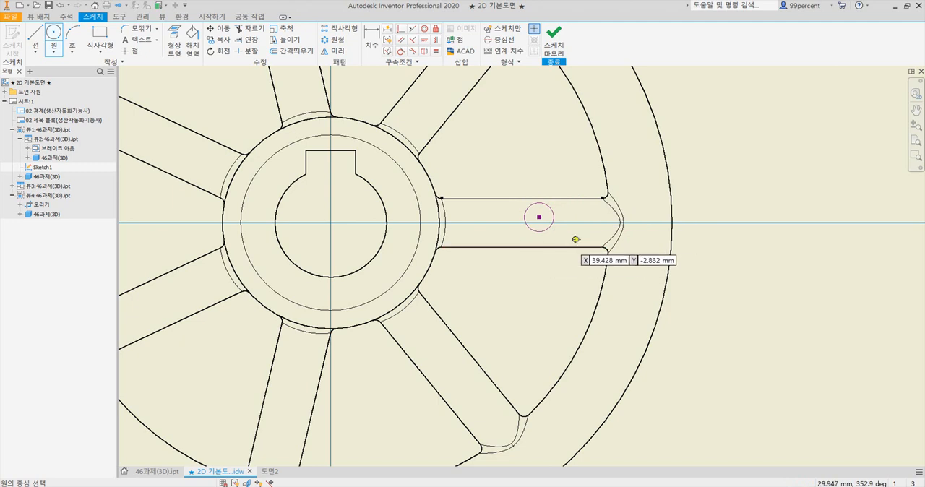
Make the circle tangent to both edges of the horizontal spoke and shift it slightly along the spoke toward the hub
{"action": "left_click", "coordinate": [402, 51]}
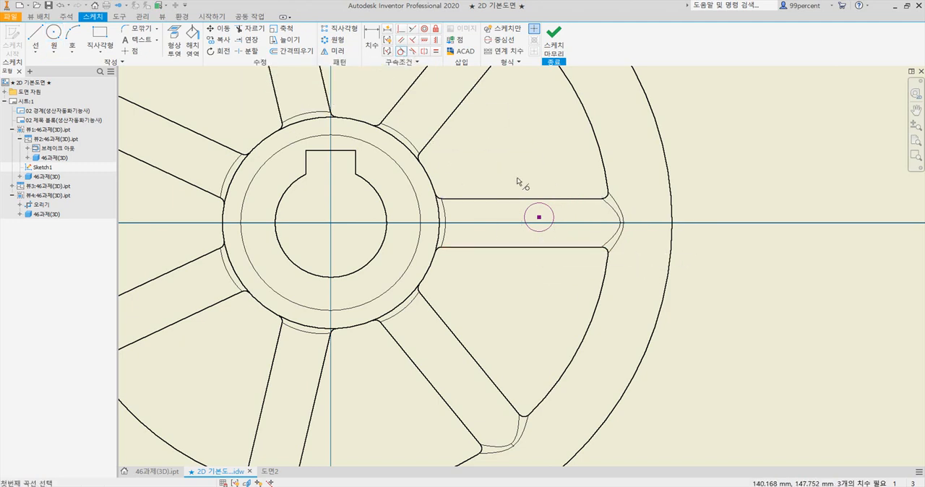
{"action": "left_click", "coordinate": [554, 215]}
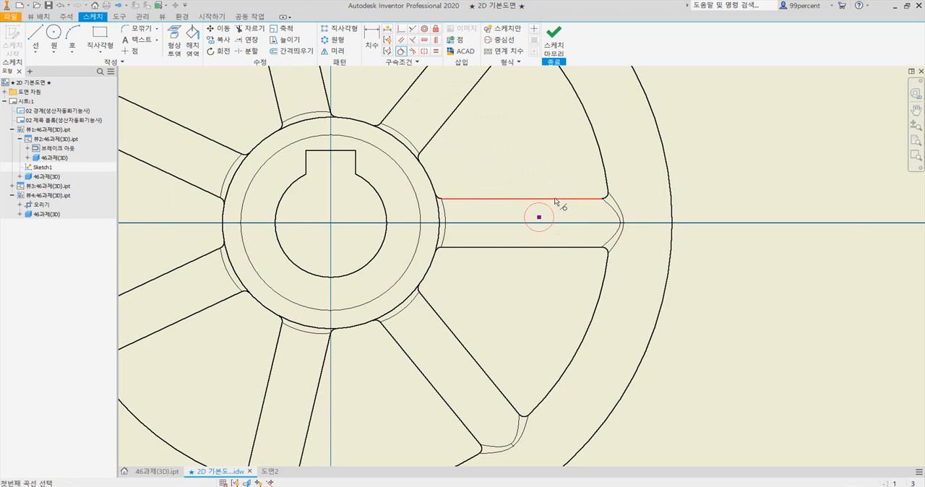
{"action": "left_click", "coordinate": [557, 199]}
{"action": "left_click", "coordinate": [557, 247]}
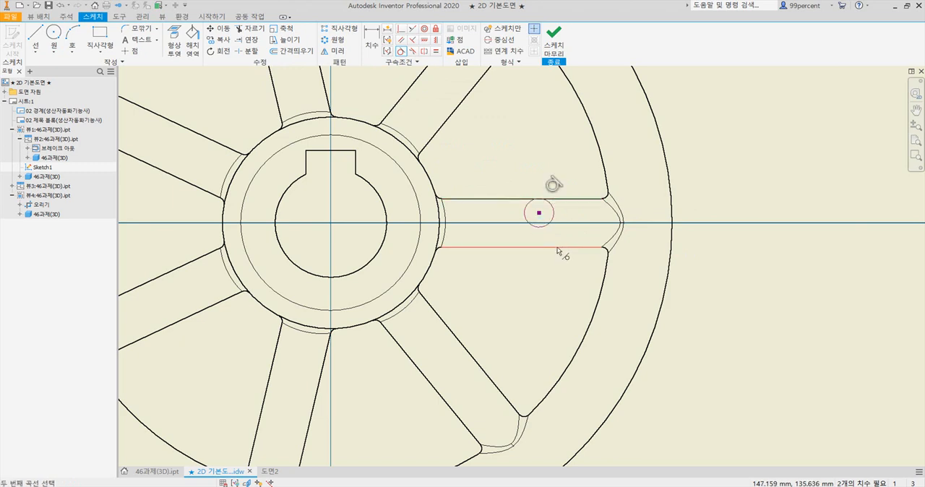
{"action": "left_click", "coordinate": [550, 229]}
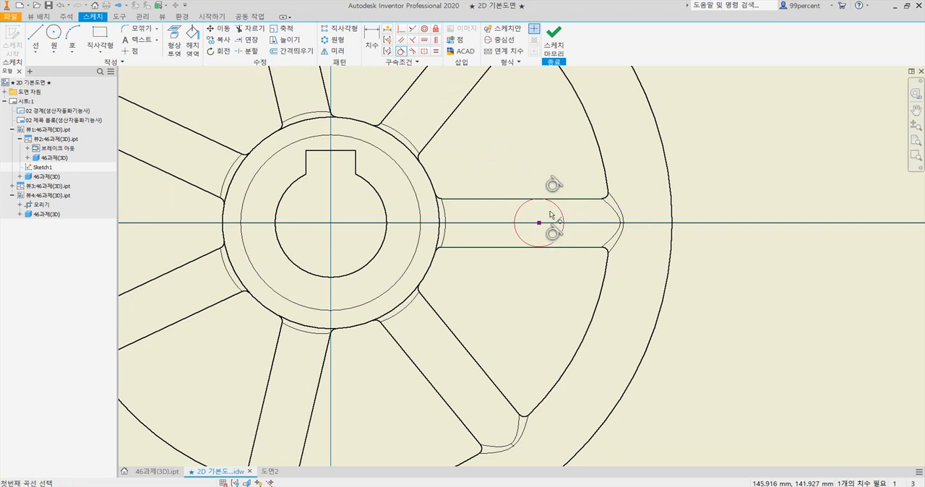
{"action": "key", "text": "Escape"}
{"action": "left_click_drag", "start_coordinate": [539, 223], "coordinate": [534, 222]}
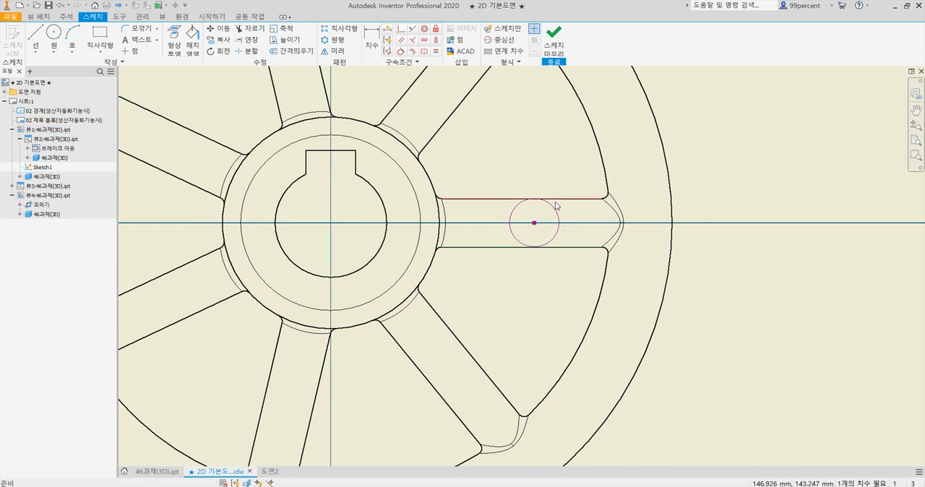
Add a driven diameter dimension to the spoke circle
{"action": "key", "text": "d"}
{"action": "left_click", "coordinate": [559, 214]}
{"action": "left_click", "coordinate": [591, 183]}
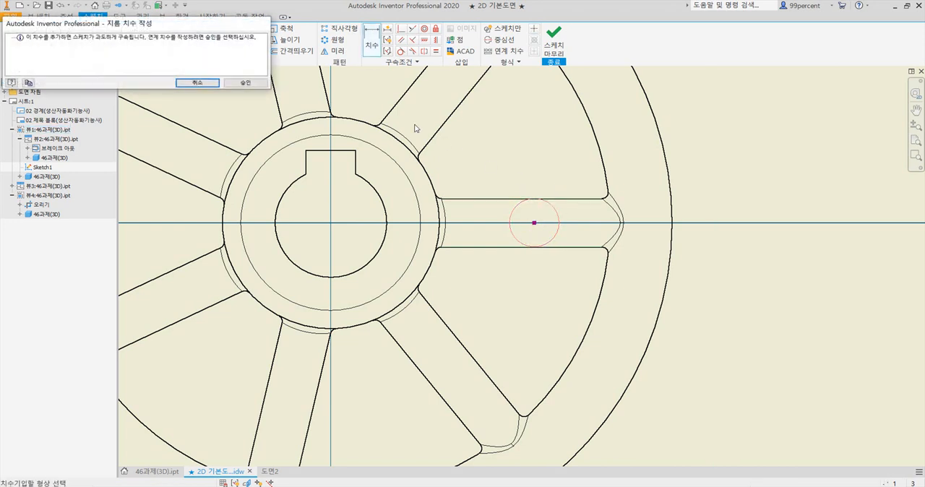
{"action": "left_click", "coordinate": [245, 82]}
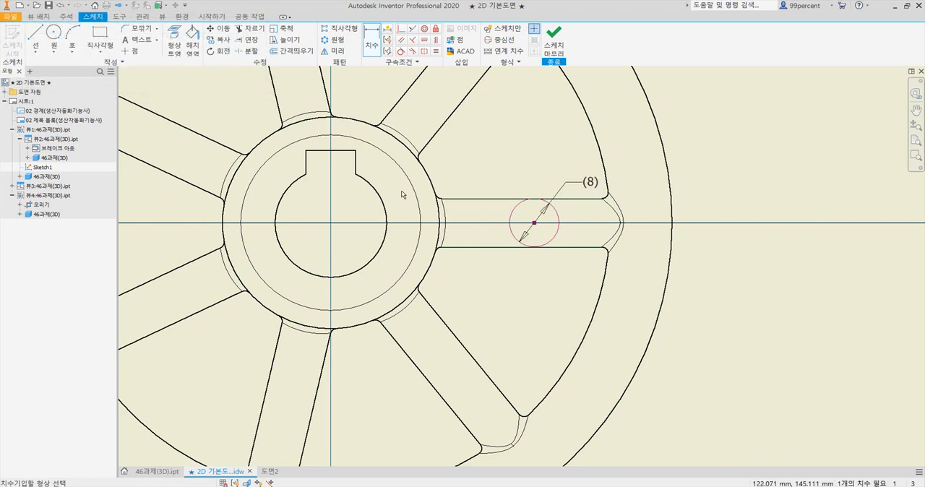
Hatch the spoke circle with ANSI 31 at 45 degrees and scale 0.7, and finish the sketch
{"action": "left_click", "coordinate": [194, 46]}
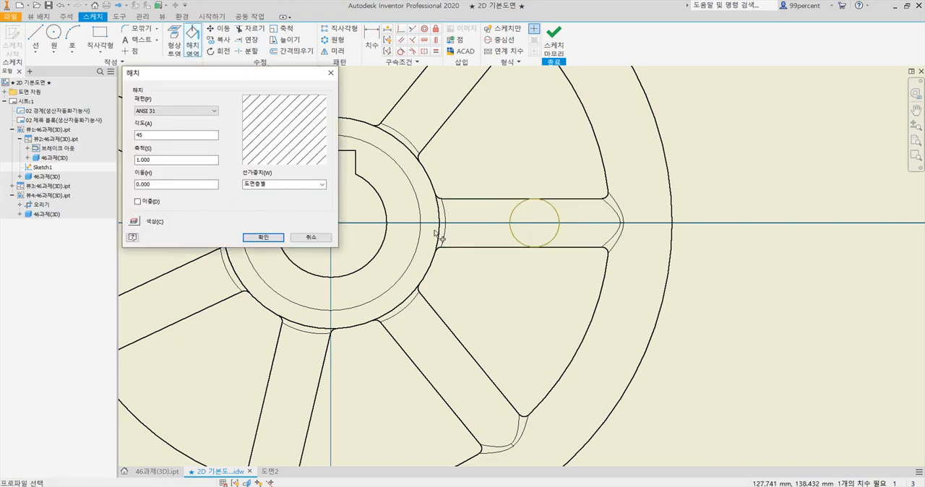
{"action": "left_click", "coordinate": [544, 229]}
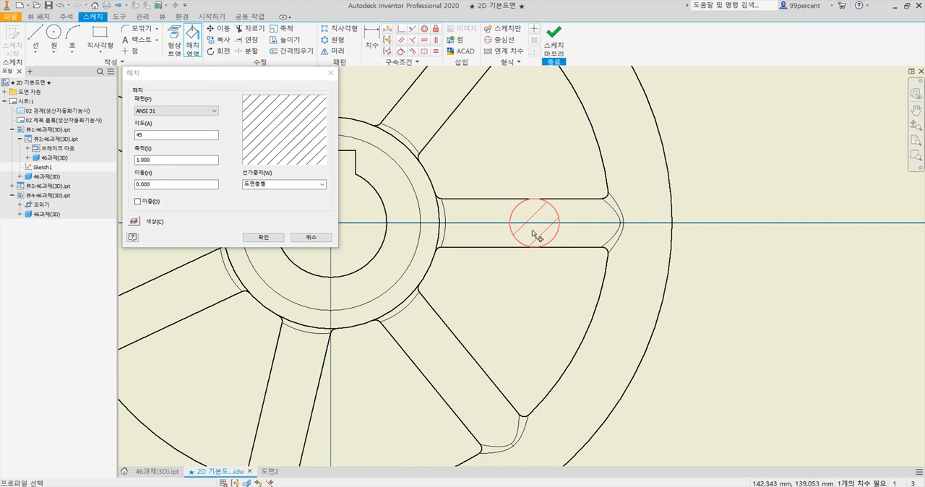
{"action": "left_click_drag", "start_coordinate": [165, 160], "coordinate": [88, 154]}
{"action": "type", "text": "0.7"}
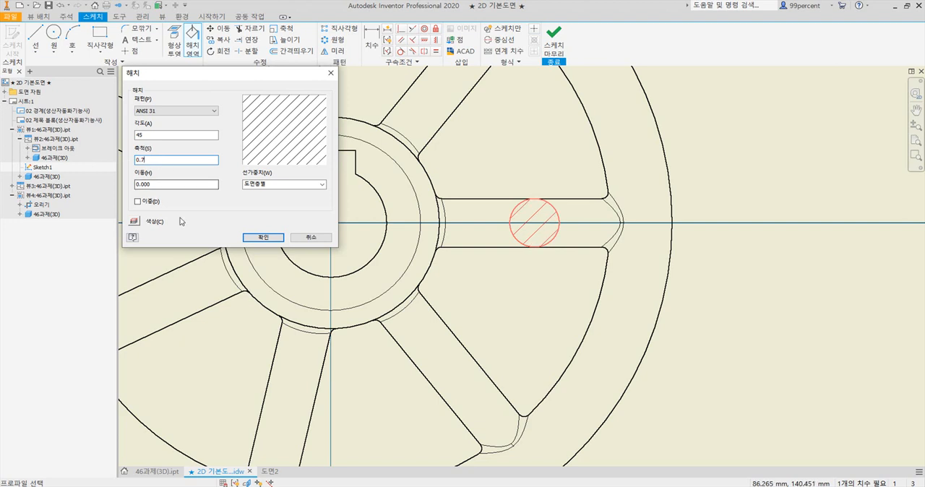
{"action": "left_click", "coordinate": [267, 240]}
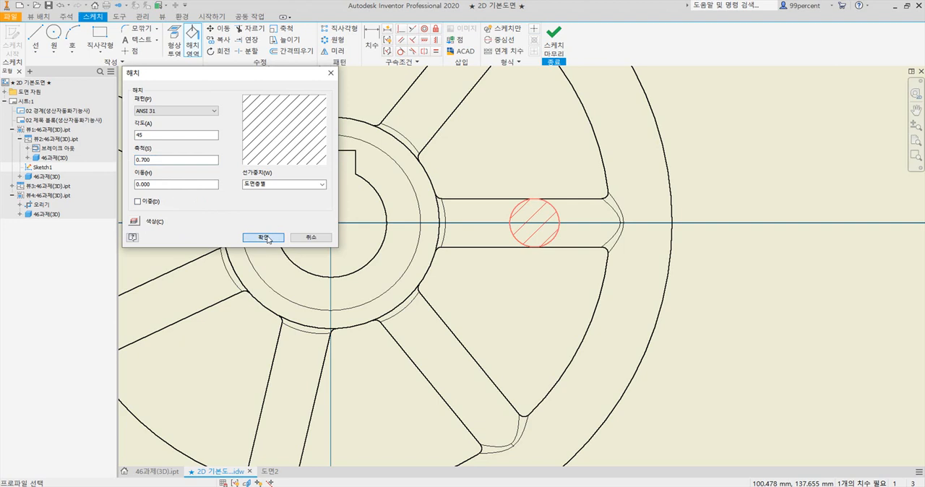
{"action": "left_click", "coordinate": [553, 45]}
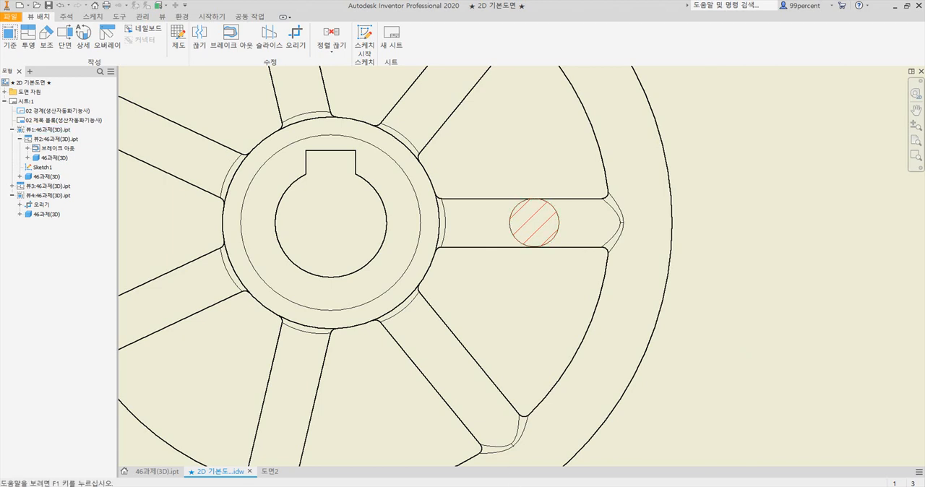
Check the spoke section in the reference PDF, return to the drawing, and set the section circle's line weight to 0.50 mm
{"action": "key", "text": "alt+Tab"}
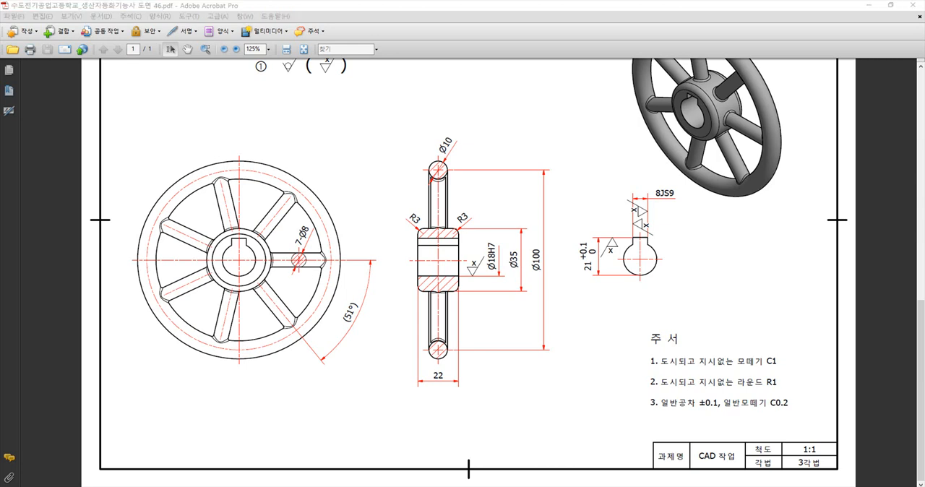
{"action": "key", "text": "alt+Tab"}
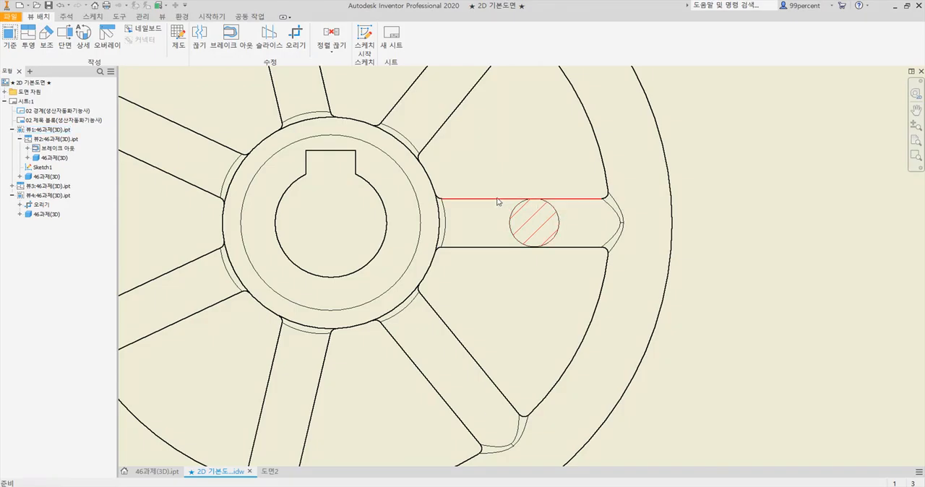
{"action": "right_click", "coordinate": [555, 211]}
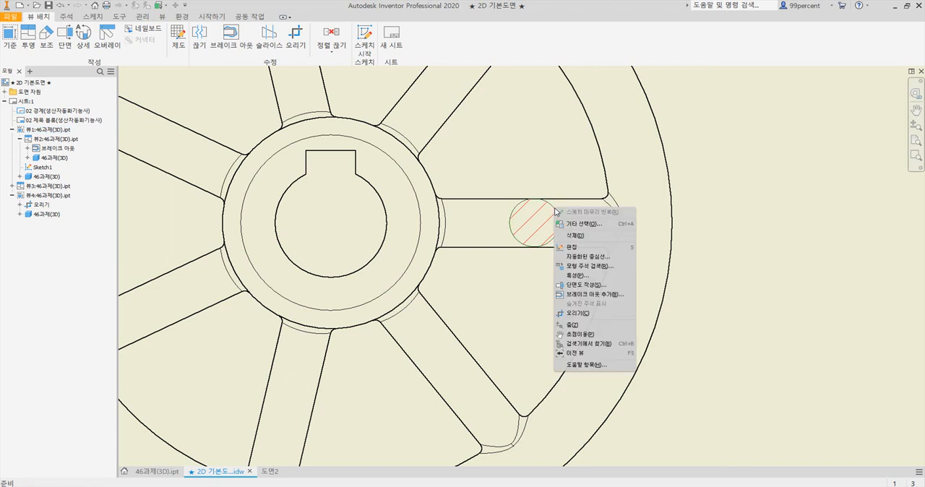
{"action": "left_click", "coordinate": [586, 276]}
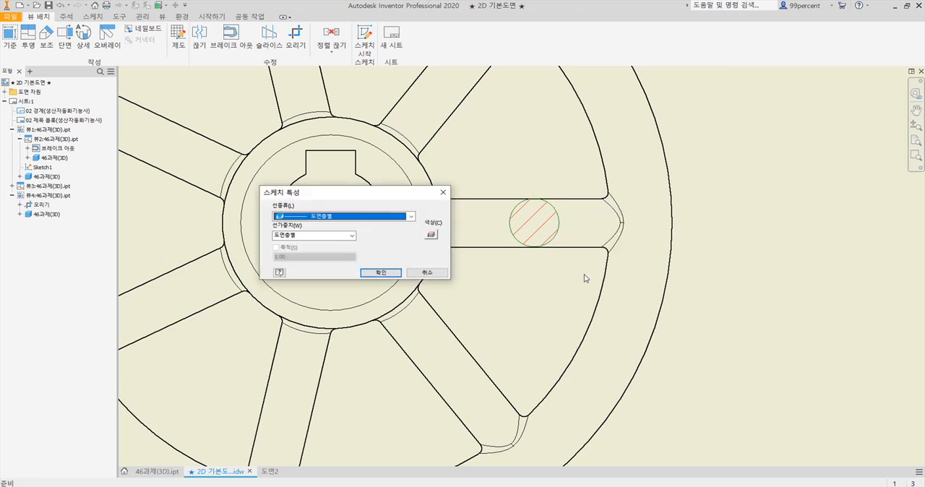
{"action": "left_click", "coordinate": [353, 236]}
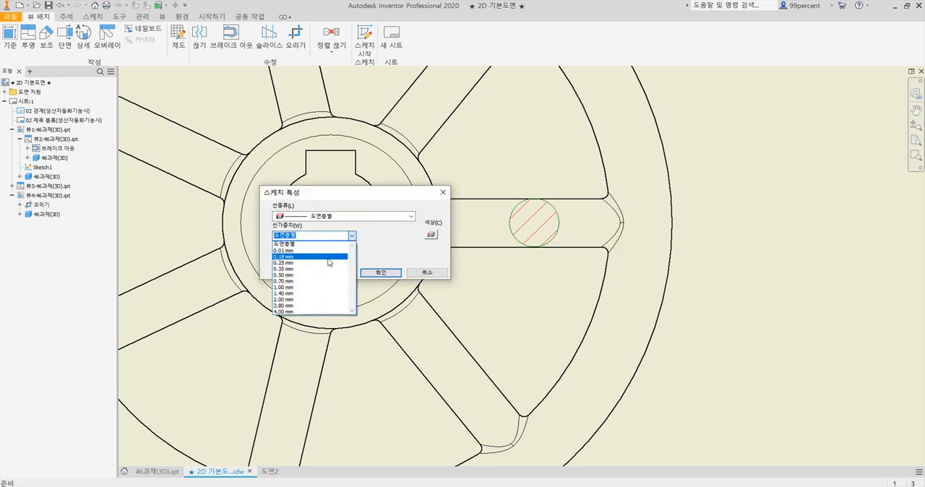
{"action": "left_click", "coordinate": [328, 275]}
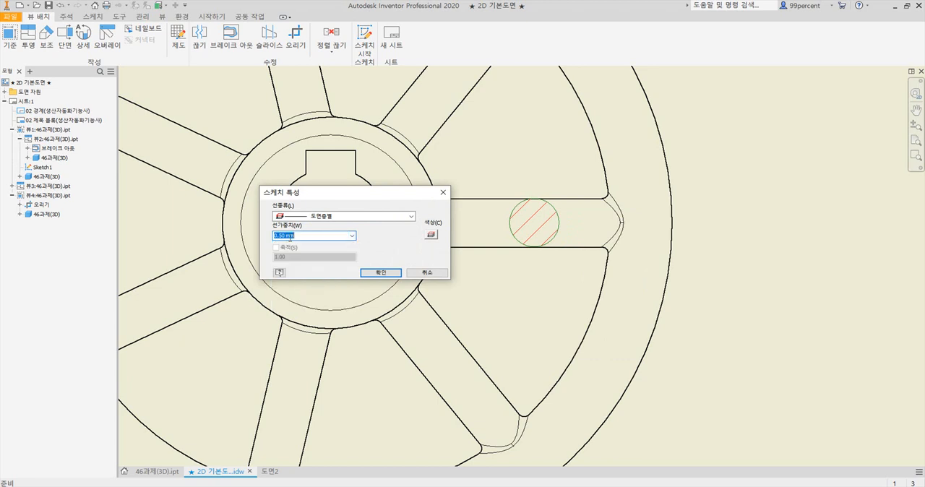
{"action": "left_click", "coordinate": [376, 274]}
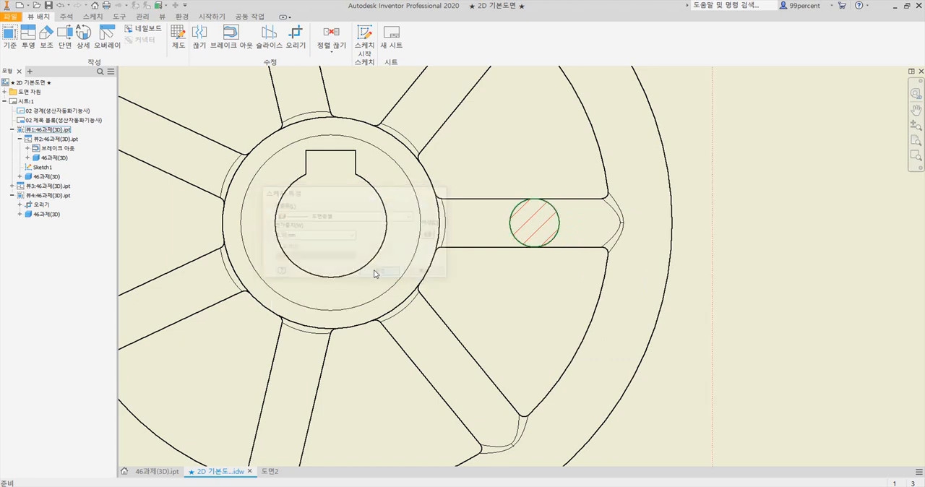
Check the centre lines in the reference PDF, return to the drawing, and add a centre mark to the front view's outer rim circle
{"action": "scroll", "coordinate": [852, 295], "scroll_direction": "down", "scroll_amount": 2}
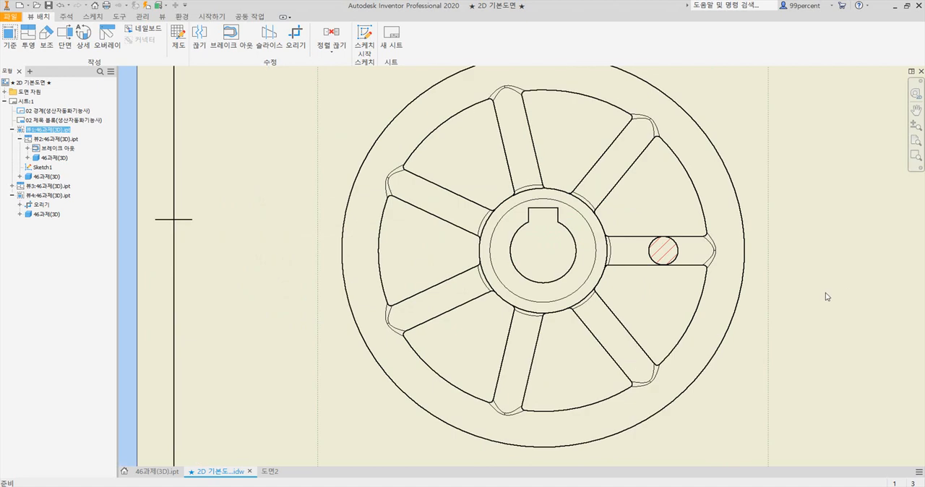
{"action": "scroll", "coordinate": [781, 287], "scroll_direction": "down", "scroll_amount": 5}
{"action": "middle_click_drag", "start_coordinate": [791, 311], "coordinate": [574, 299]}
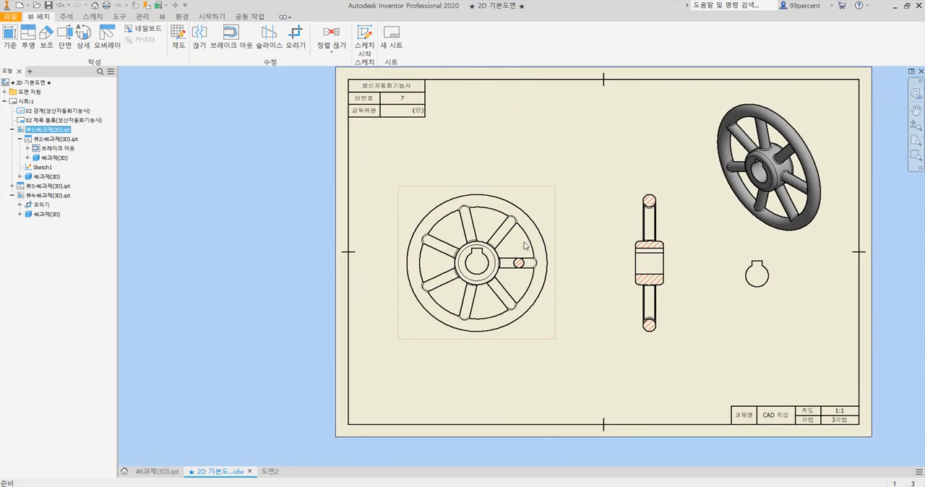
{"action": "key", "text": "alt+Tab"}
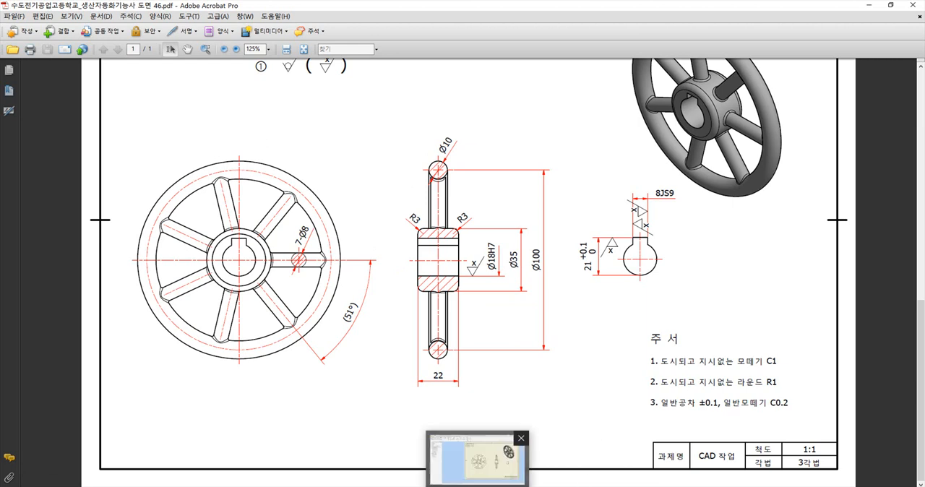
{"action": "left_click", "coordinate": [474, 459]}
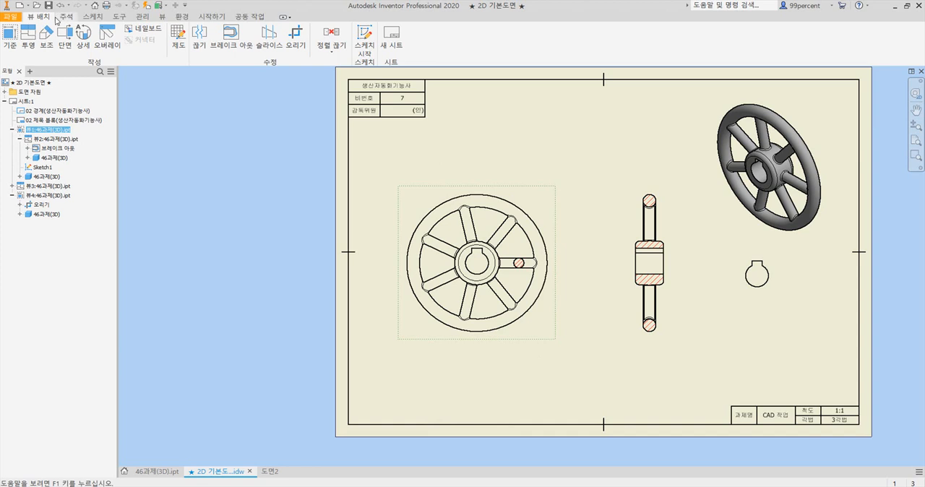
{"action": "left_click", "coordinate": [71, 17]}
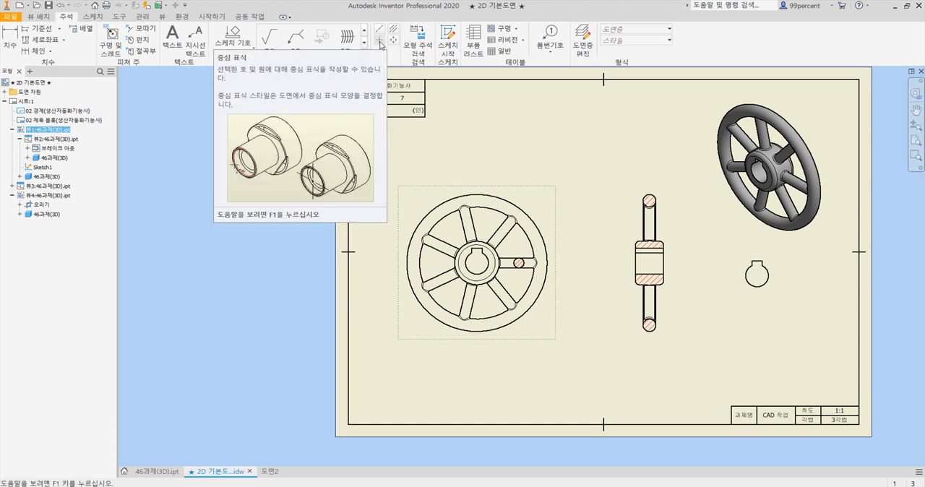
{"action": "left_click", "coordinate": [380, 43]}
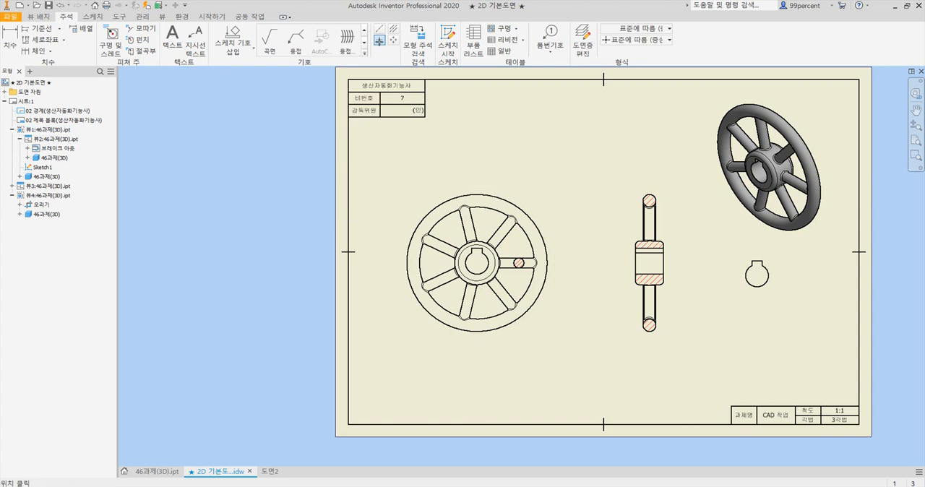
{"action": "left_click", "coordinate": [526, 214]}
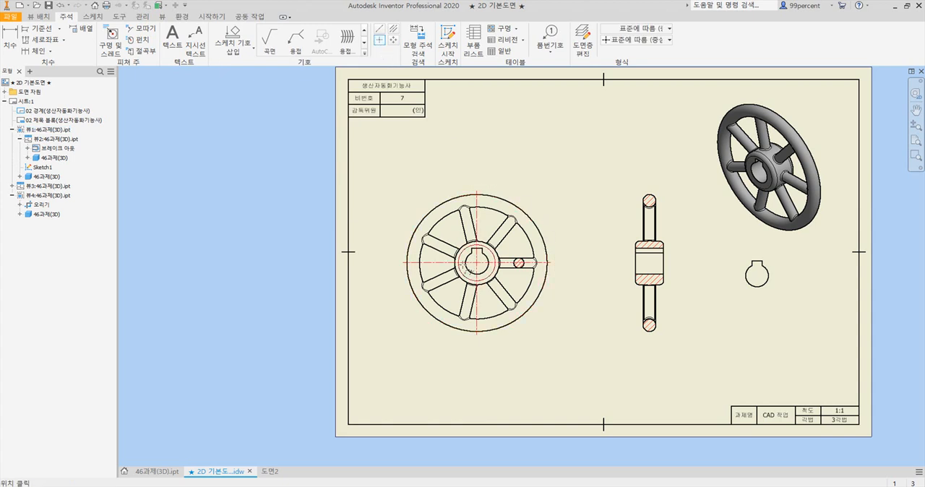
Add a centre mark to the bore arc in the cropped keyway view and extend its vertical line above the keyway
{"action": "left_click", "coordinate": [754, 286]}
{"action": "scroll", "coordinate": [761, 279], "scroll_direction": "up", "scroll_amount": 5}
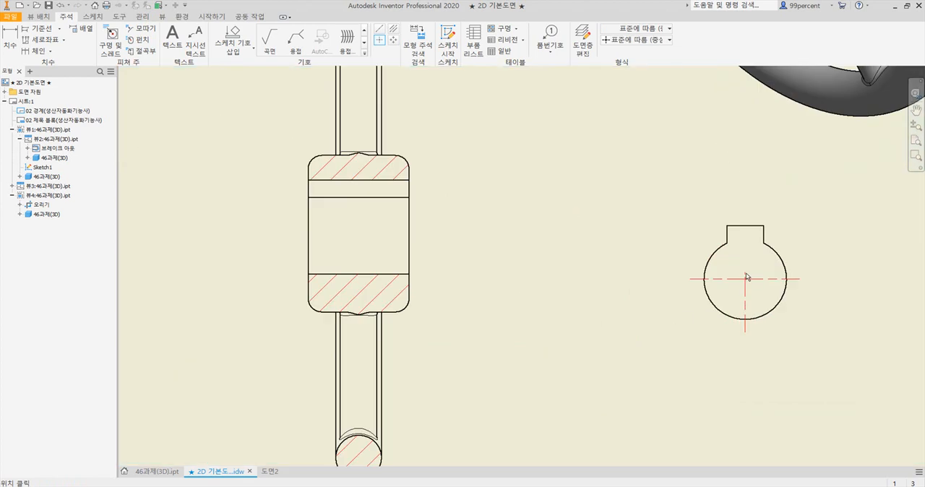
{"action": "key", "text": "Escape"}
{"action": "left_click_drag", "start_coordinate": [746, 270], "coordinate": [748, 247]}
{"action": "left_click_drag", "start_coordinate": [745, 213], "coordinate": [745, 212]}
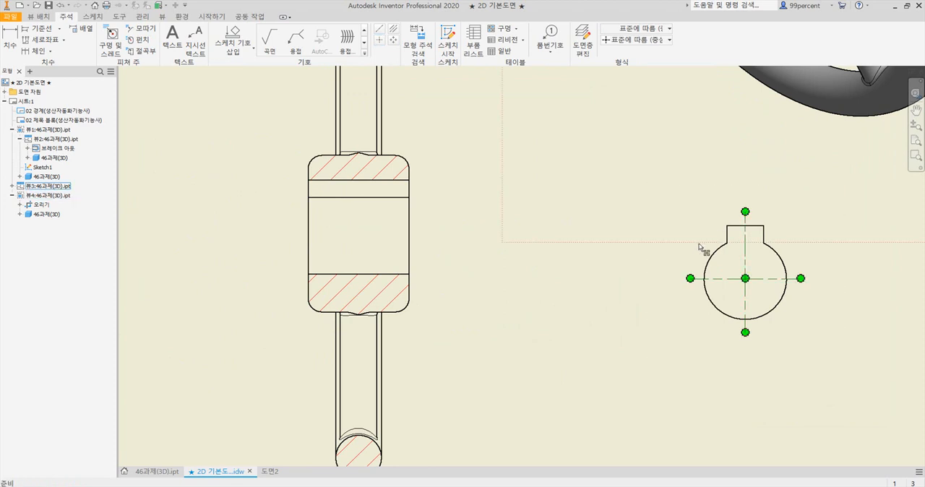
Add centre marks to the upper and lower rim section circles in the sectioned side view
{"action": "scroll", "coordinate": [730, 224], "scroll_direction": "down", "scroll_amount": 3}
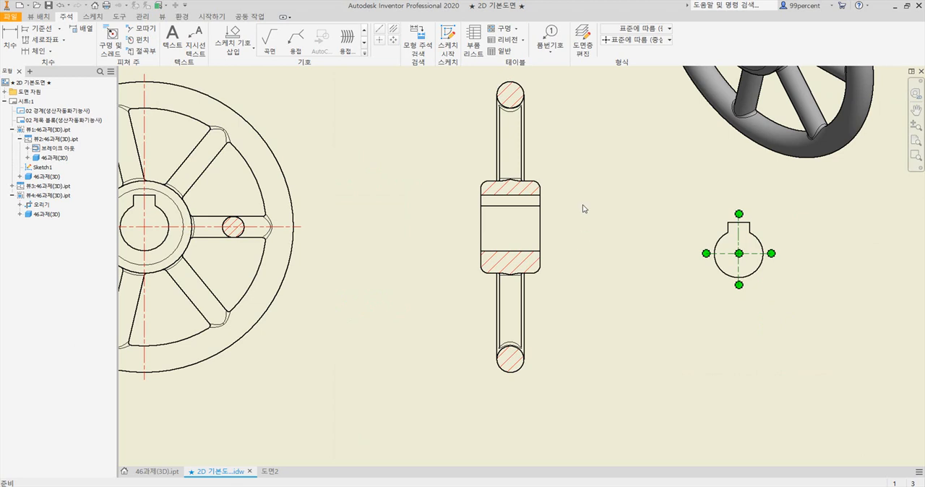
{"action": "left_click", "coordinate": [380, 40]}
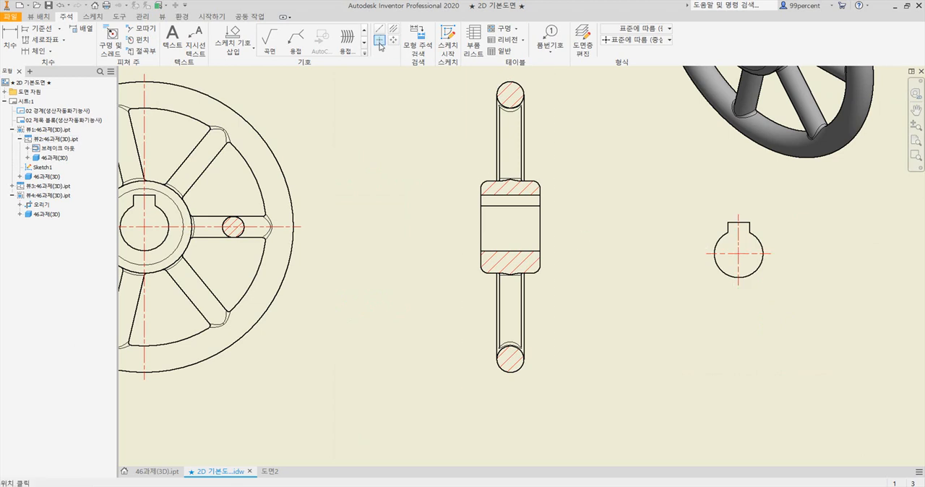
{"action": "left_click", "coordinate": [517, 90]}
{"action": "left_click", "coordinate": [517, 369]}
{"action": "key", "text": "Escape"}
Extend the vertical line of the lower rim circle's centre mark up through the side view to the upper rim circle
{"action": "double_click", "coordinate": [507, 367]}
{"action": "left_click", "coordinate": [507, 368]}
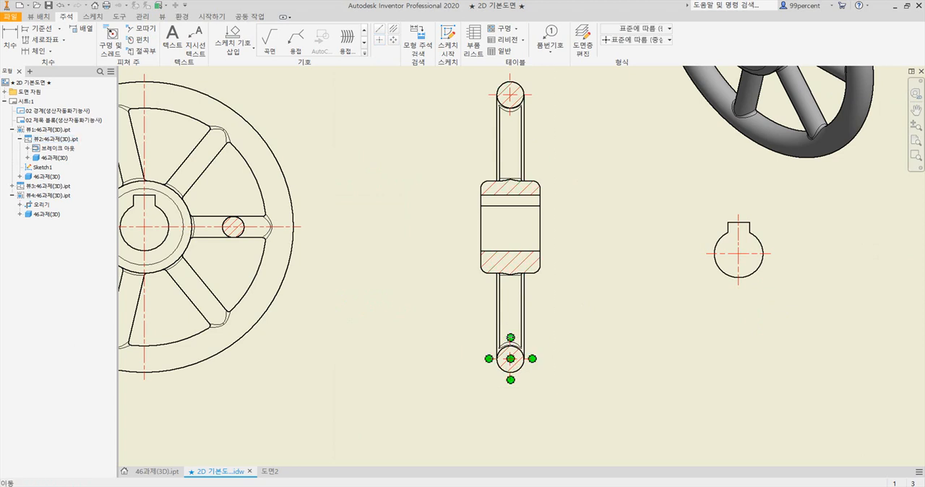
{"action": "left_click_drag", "start_coordinate": [510, 338], "coordinate": [515, 113]}
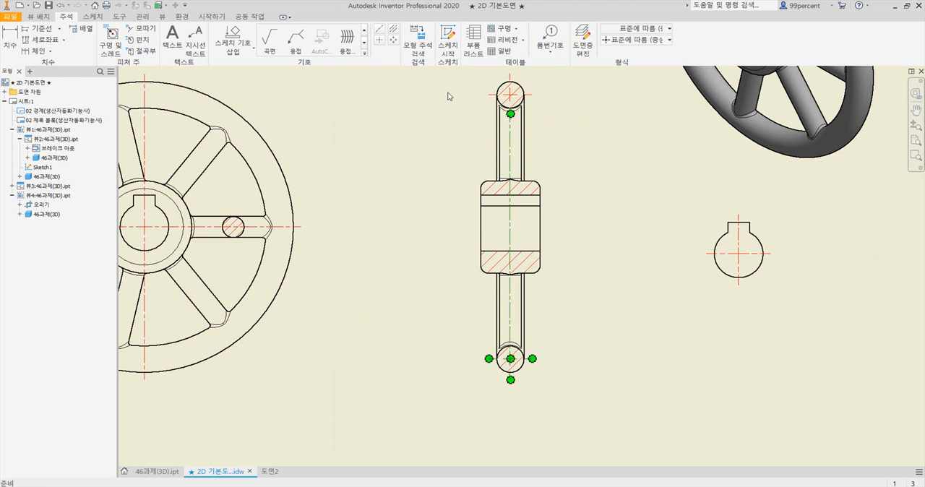
Add a horizontal bisecting centre line through the hub bore in the side view, between its upper and lower bore edges
{"action": "left_click", "coordinate": [394, 31]}
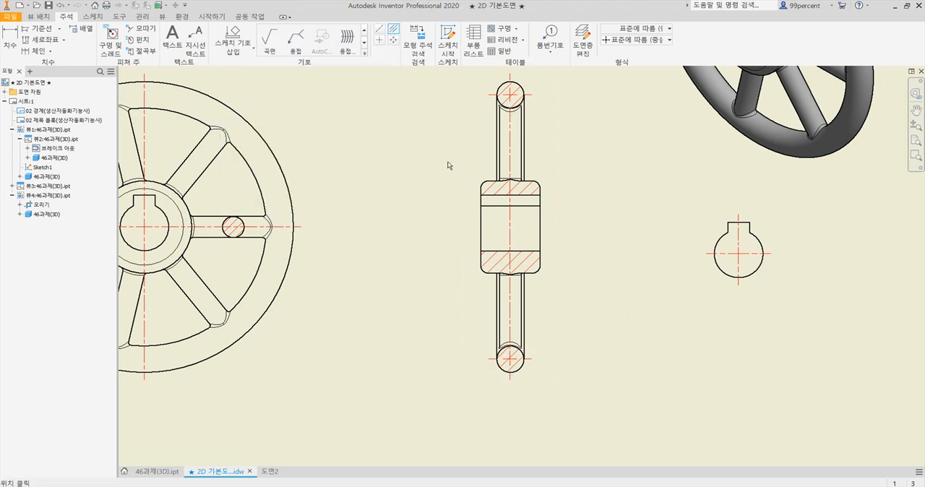
{"action": "left_click", "coordinate": [511, 205]}
{"action": "left_click", "coordinate": [513, 251]}
{"action": "scroll", "coordinate": [456, 254], "scroll_direction": "down", "scroll_amount": 3}
{"action": "scroll", "coordinate": [307, 221], "scroll_direction": "up", "scroll_amount": 3}
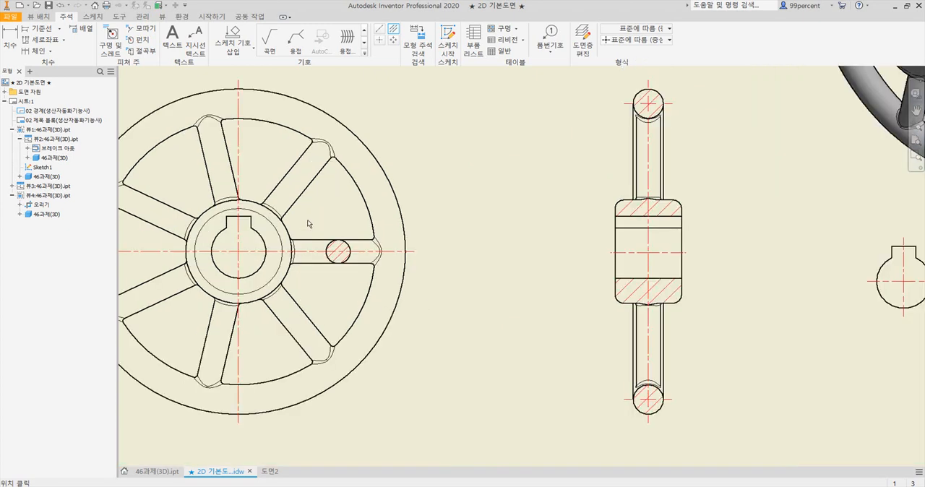
{"action": "left_click_drag", "start_coordinate": [304, 177], "coordinate": [482, 182]}
{"action": "key", "text": "Escape"}
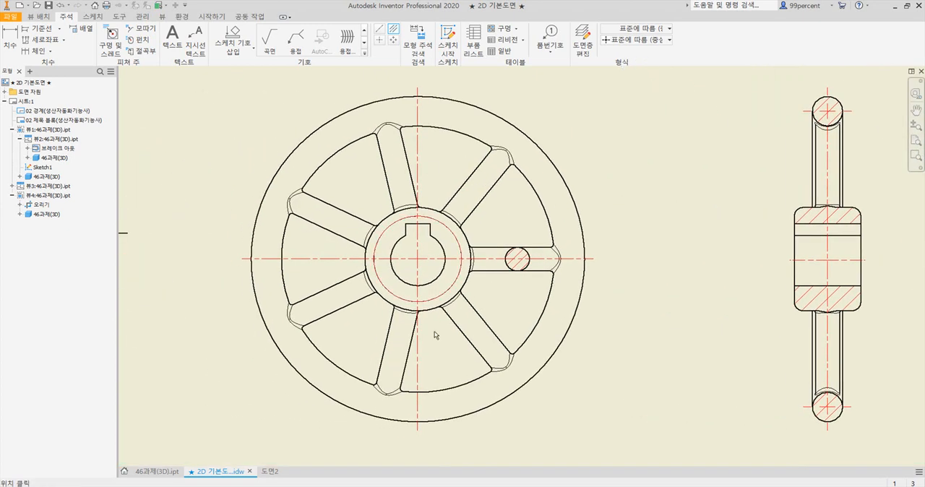
Check the spoke centre lines in the reference PDF, return to the drawing, and add bisecting centre lines to the front view's two upper spokes
{"action": "key", "text": "alt+Tab"}
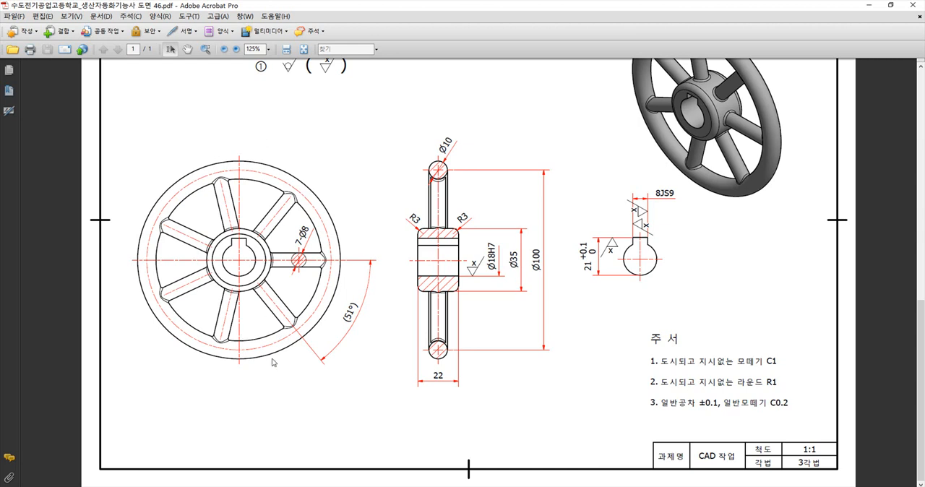
{"action": "left_click", "coordinate": [422, 486]}
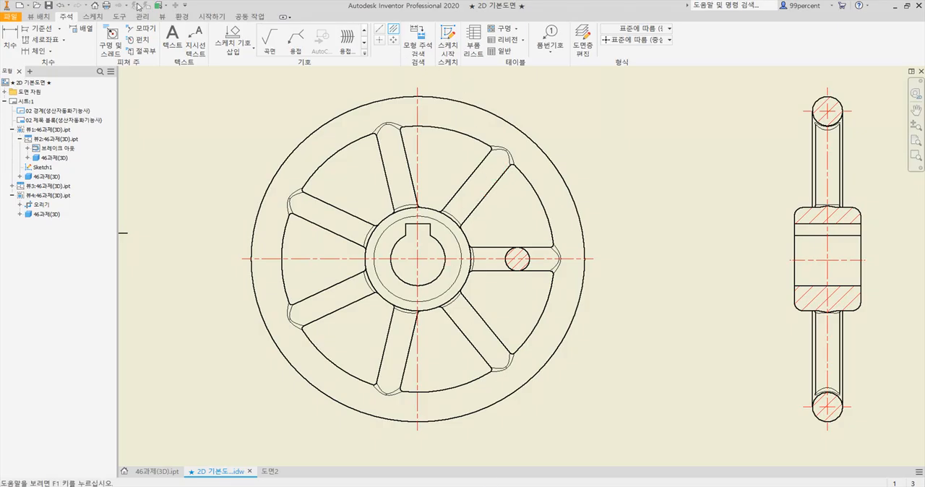
{"action": "left_click", "coordinate": [395, 30]}
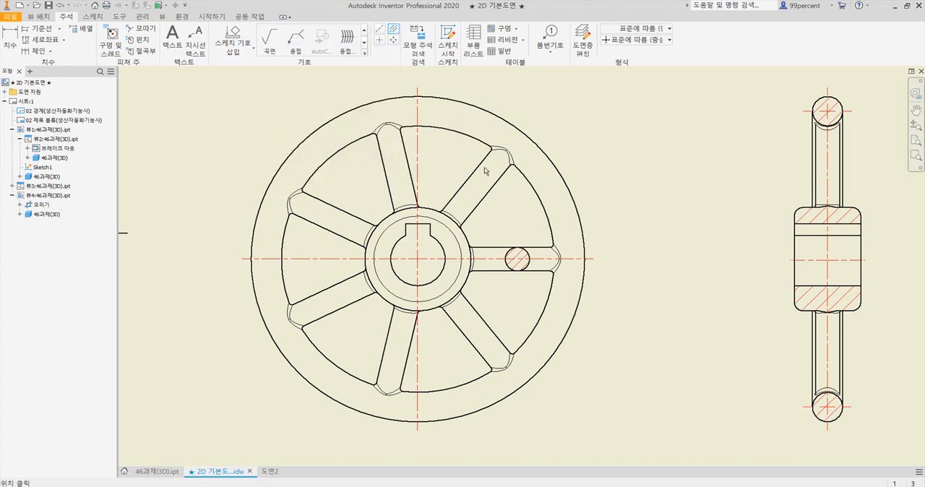
{"action": "left_click", "coordinate": [466, 180]}
{"action": "left_click", "coordinate": [485, 194]}
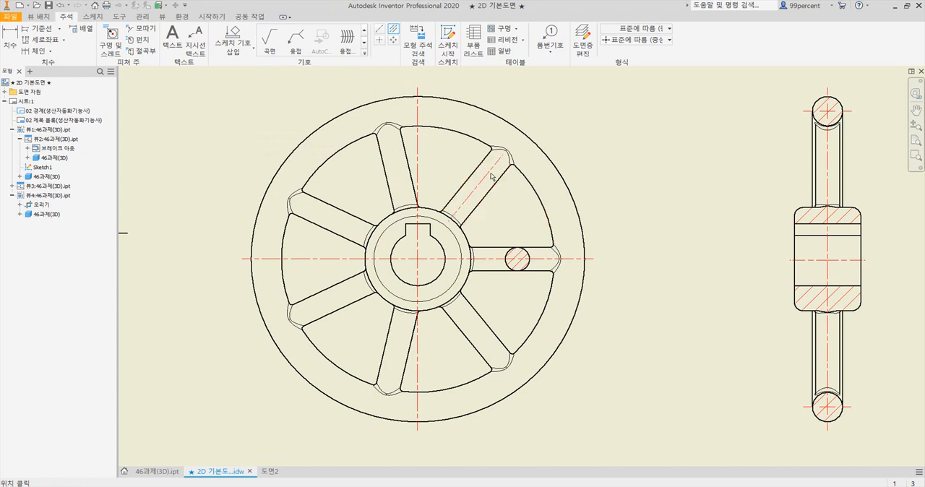
{"action": "left_click", "coordinate": [385, 173]}
{"action": "left_click", "coordinate": [409, 167]}
Add bisecting centre lines to the front view's two left-hand spokes and its two lower spokes
{"action": "left_click", "coordinate": [338, 211]}
{"action": "left_click", "coordinate": [327, 230]}
{"action": "left_click", "coordinate": [327, 287]}
{"action": "left_click", "coordinate": [339, 309]}
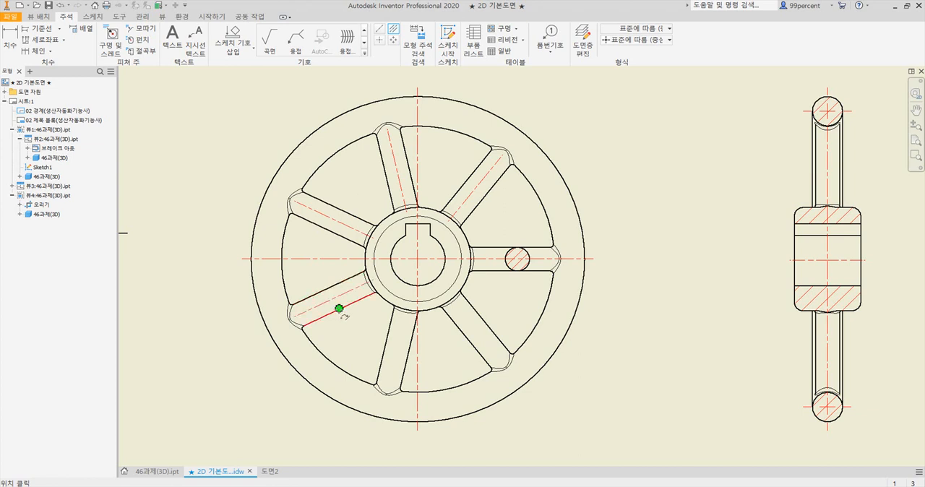
{"action": "left_click", "coordinate": [383, 347]}
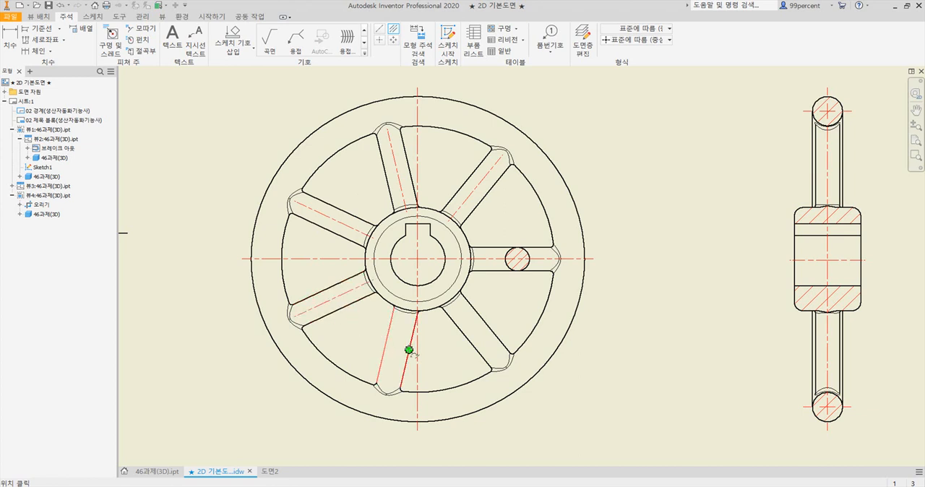
{"action": "left_click", "coordinate": [409, 349]}
{"action": "left_click", "coordinate": [468, 339]}
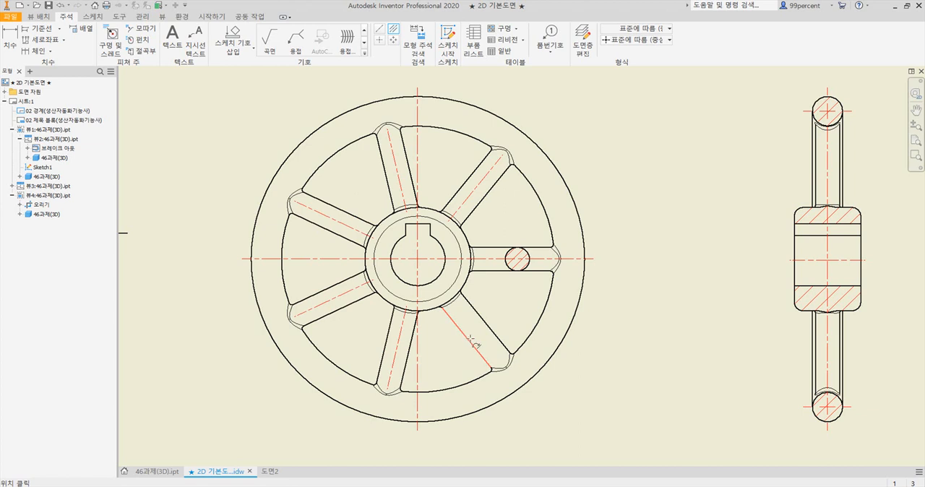
{"action": "left_click", "coordinate": [484, 323]}
{"action": "left_click", "coordinate": [603, 187]}
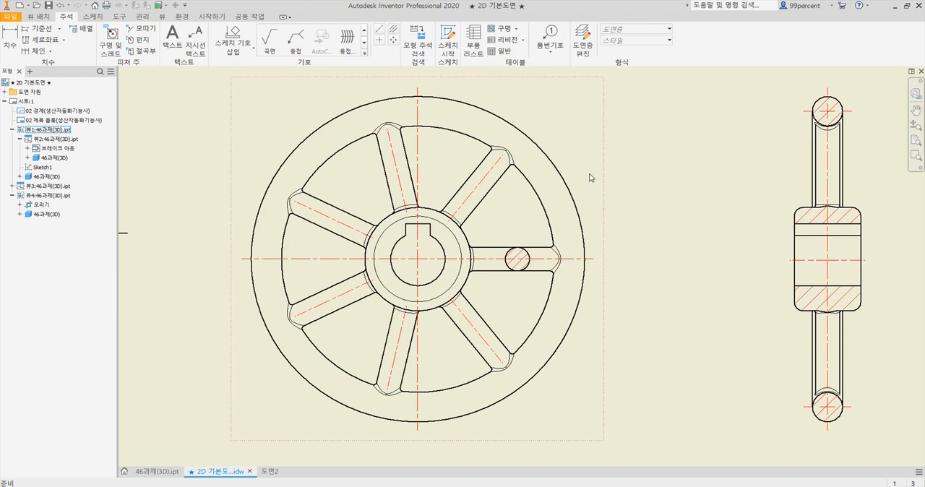
Sketch a 100 mm diameter circle on the front view, centred on the wheel's centre, and finish the sketch
{"action": "scroll", "coordinate": [567, 159], "scroll_direction": "up", "scroll_amount": 3}
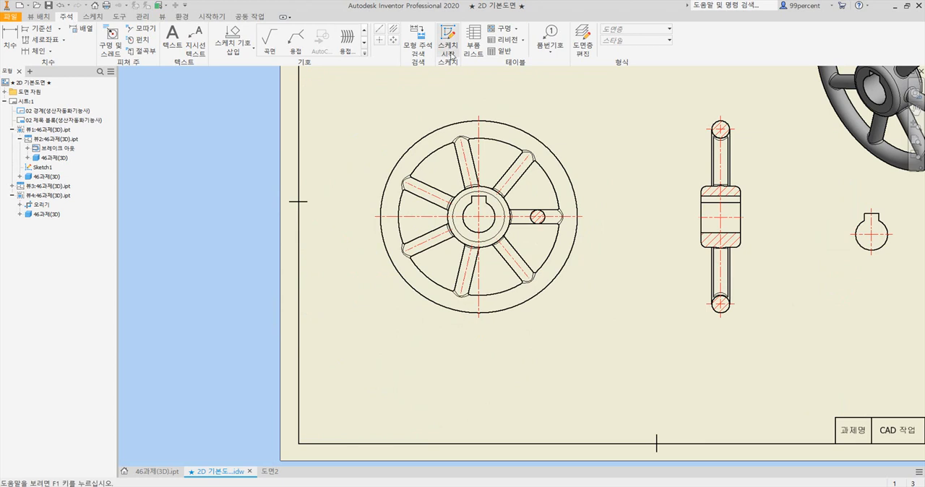
{"action": "left_click", "coordinate": [33, 17]}
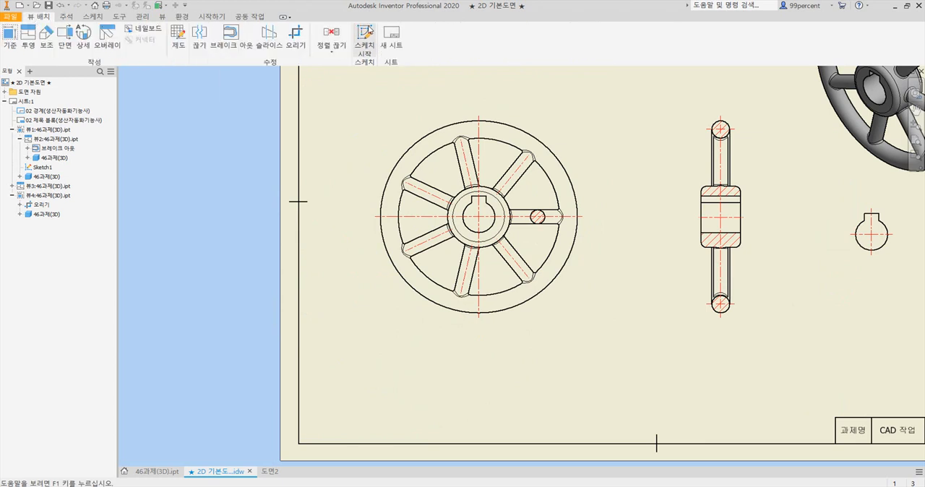
{"action": "left_click", "coordinate": [91, 17]}
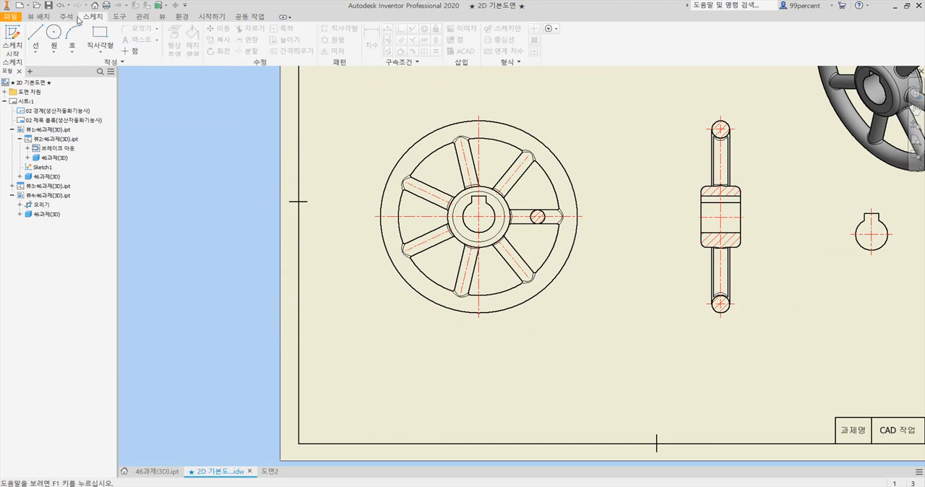
{"action": "left_click", "coordinate": [66, 15]}
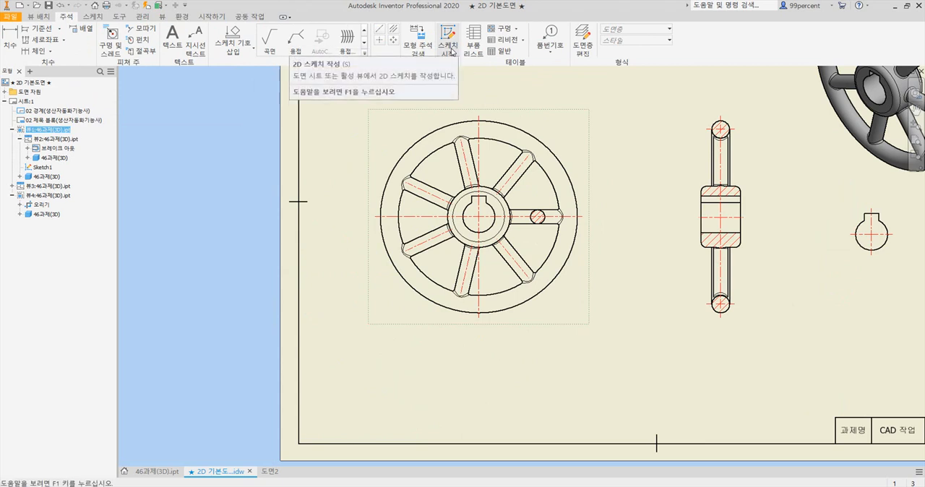
{"action": "left_click", "coordinate": [450, 49]}
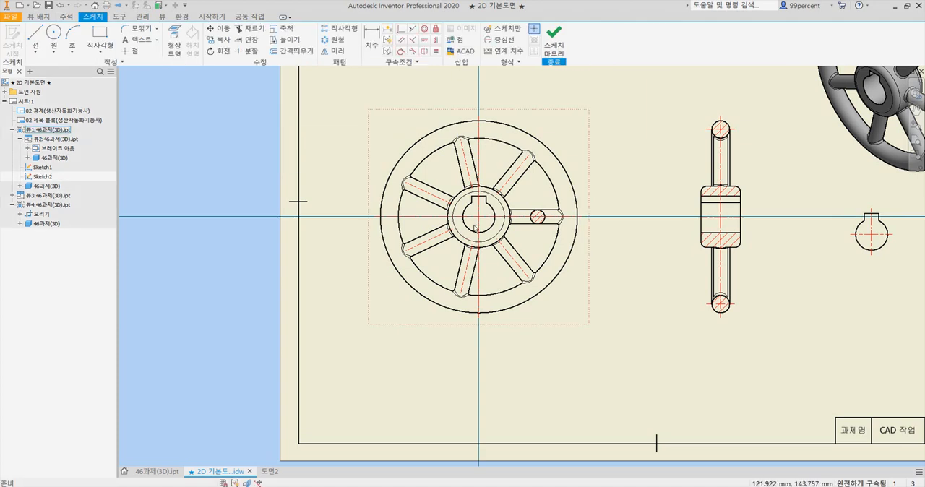
{"action": "left_click", "coordinate": [54, 48]}
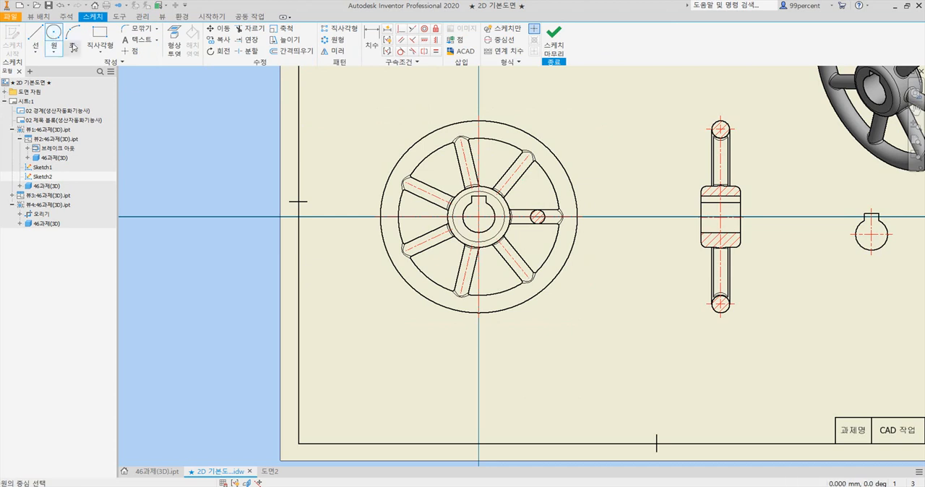
{"action": "left_click", "coordinate": [480, 215]}
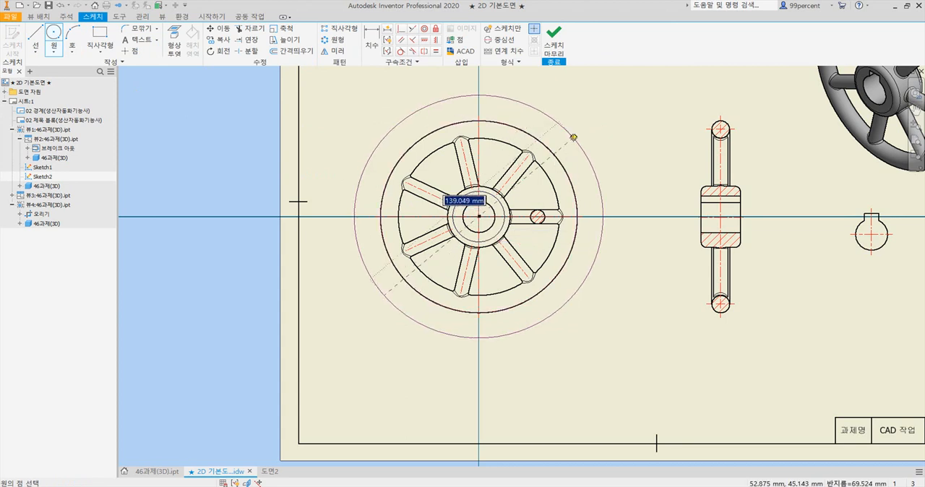
{"action": "type", "text": "100"}
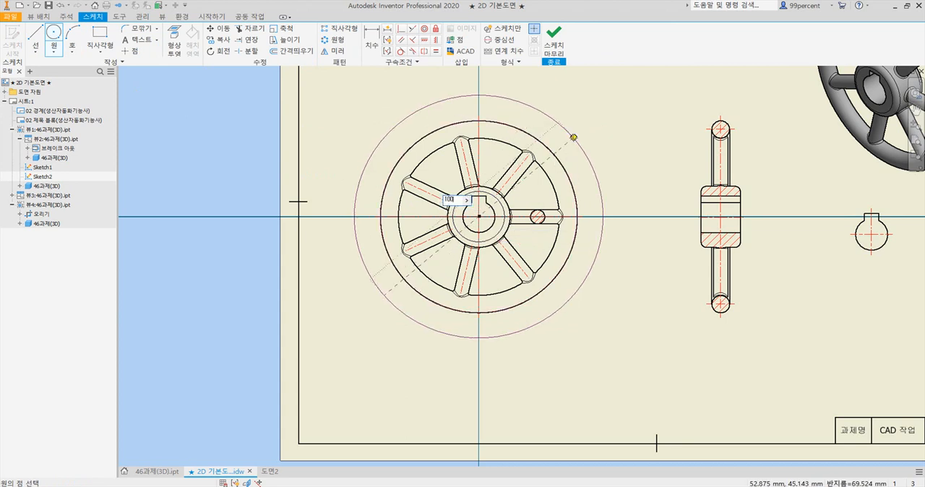
{"action": "key", "text": "Return"}
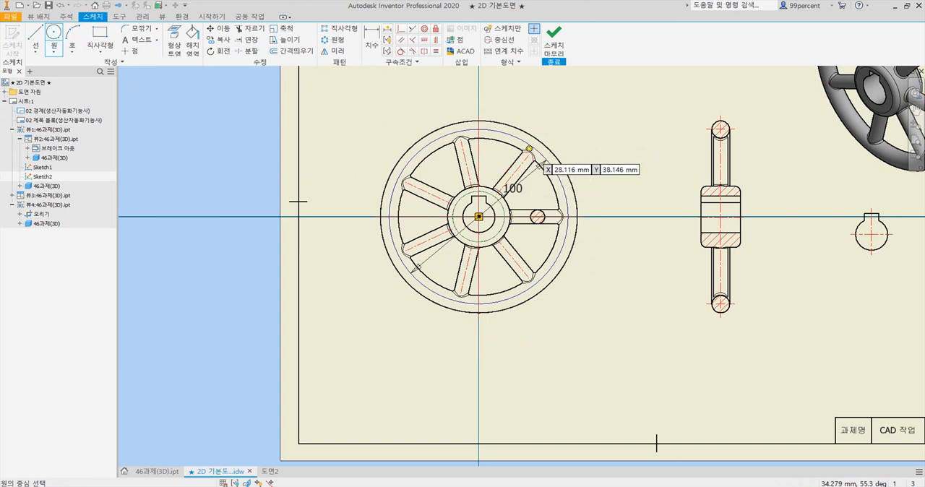
{"action": "scroll", "coordinate": [528, 148], "scroll_direction": "up", "scroll_amount": 3}
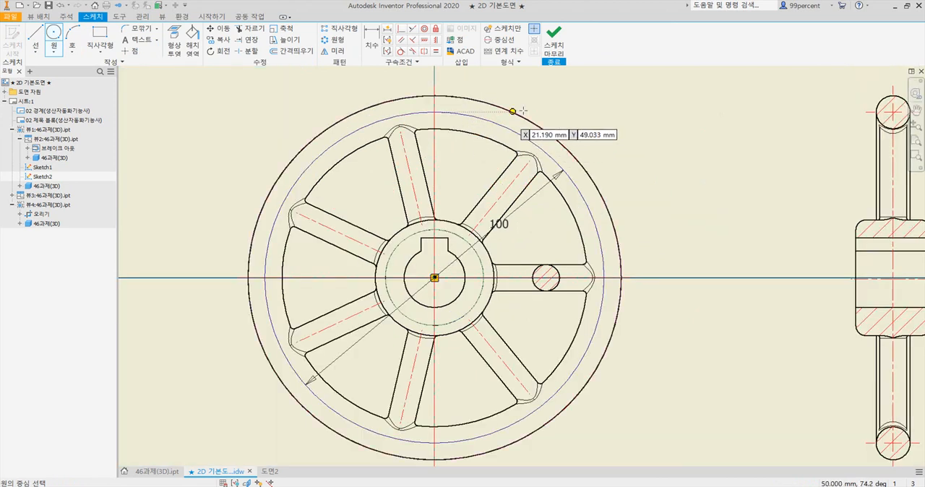
{"action": "left_click", "coordinate": [556, 46]}
{"action": "scroll", "coordinate": [615, 145], "scroll_direction": "down", "scroll_amount": 2}
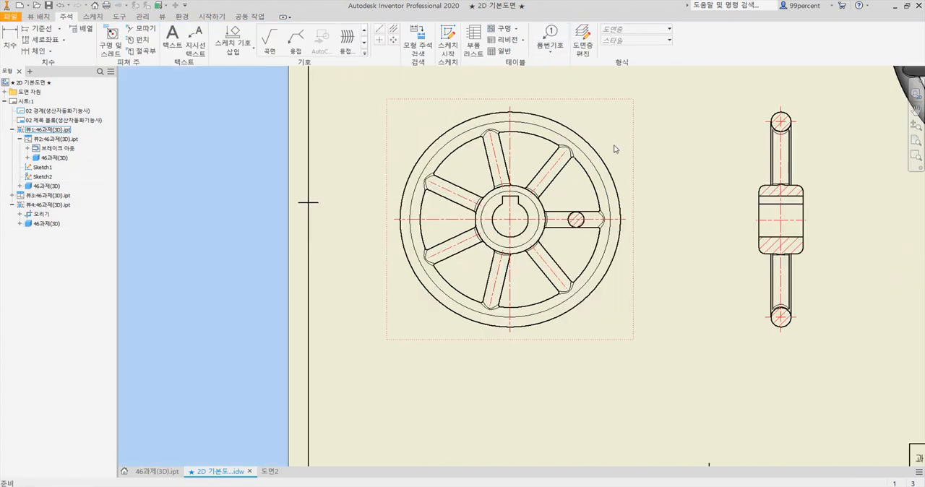
Check the rim circle in the reference PDF, then give the front view's 100 mm sketch circle the 체인 (chain) line type and 0.25 mm line weight
{"action": "left_click", "coordinate": [622, 486]}
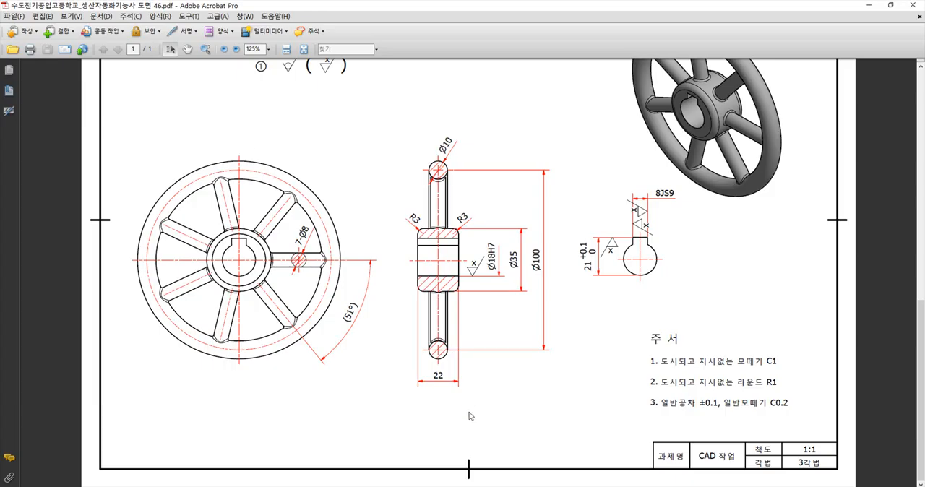
{"action": "left_click", "coordinate": [494, 485]}
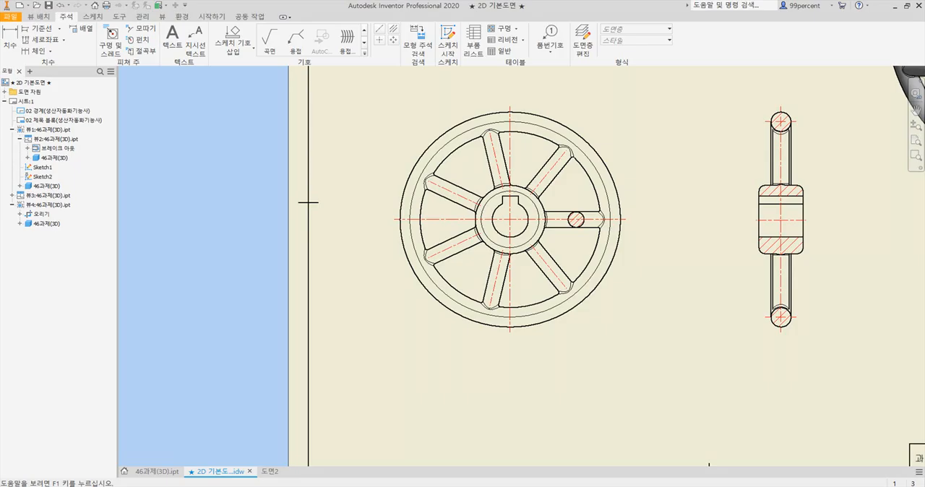
{"action": "right_click", "coordinate": [537, 129]}
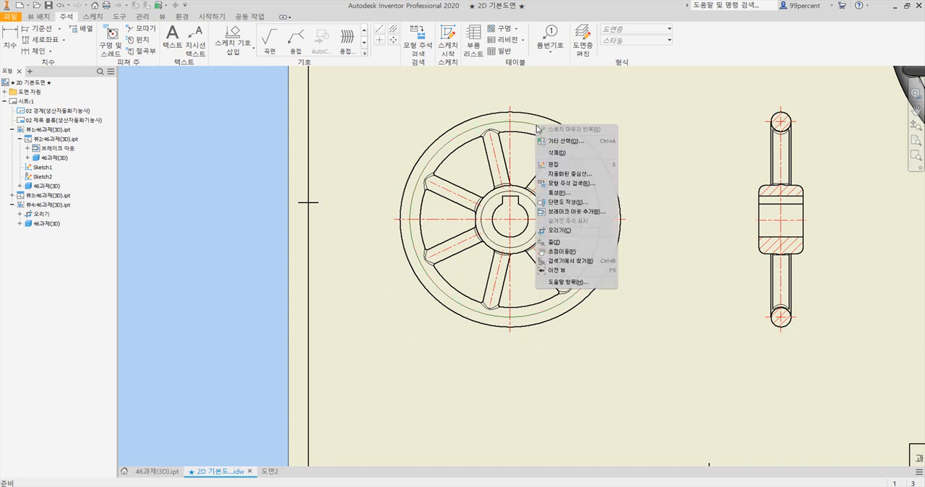
{"action": "left_click", "coordinate": [570, 196]}
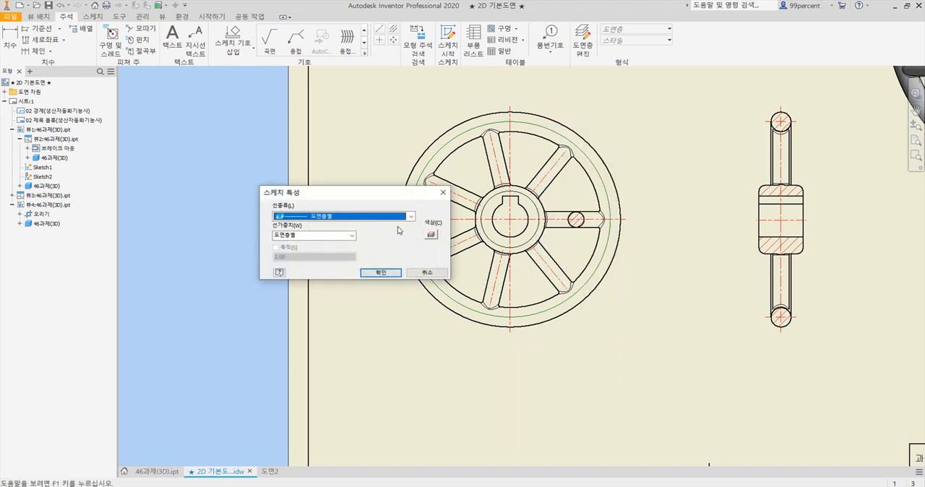
{"action": "left_click", "coordinate": [398, 218]}
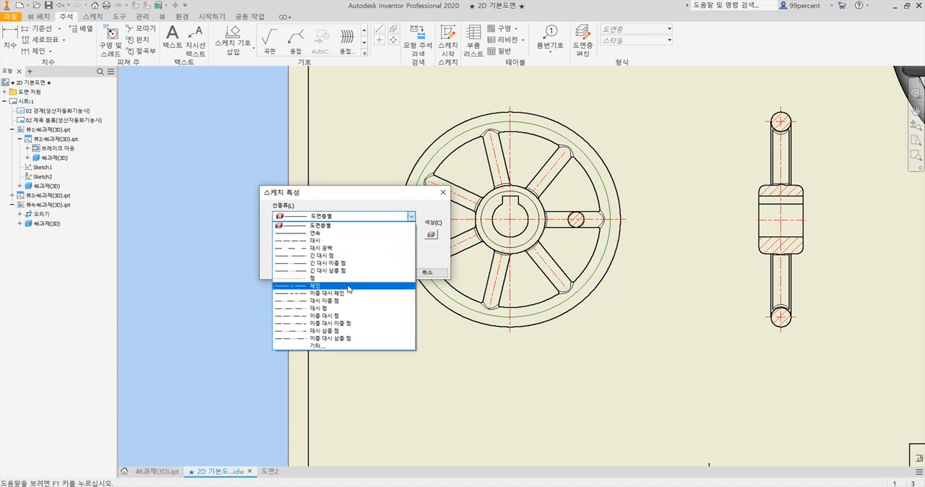
{"action": "left_click", "coordinate": [348, 286]}
{"action": "left_click", "coordinate": [351, 237]}
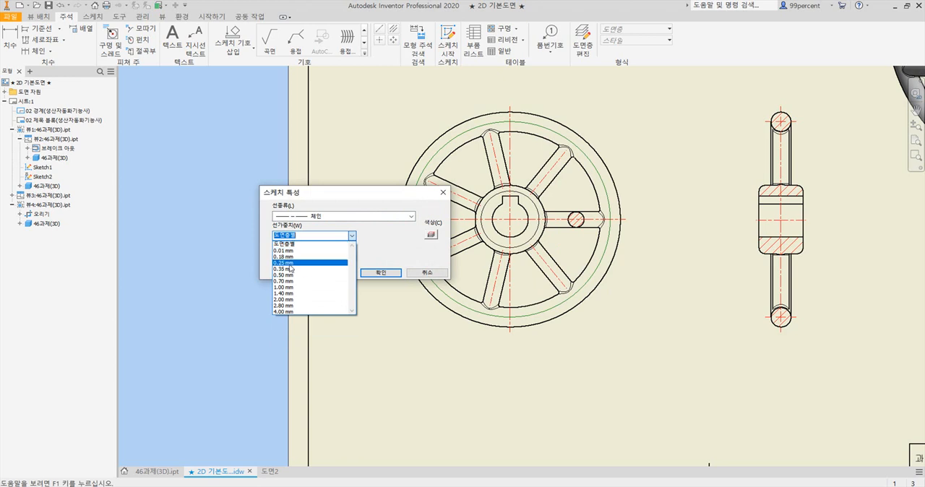
{"action": "left_click", "coordinate": [298, 263]}
{"action": "left_click", "coordinate": [306, 235]}
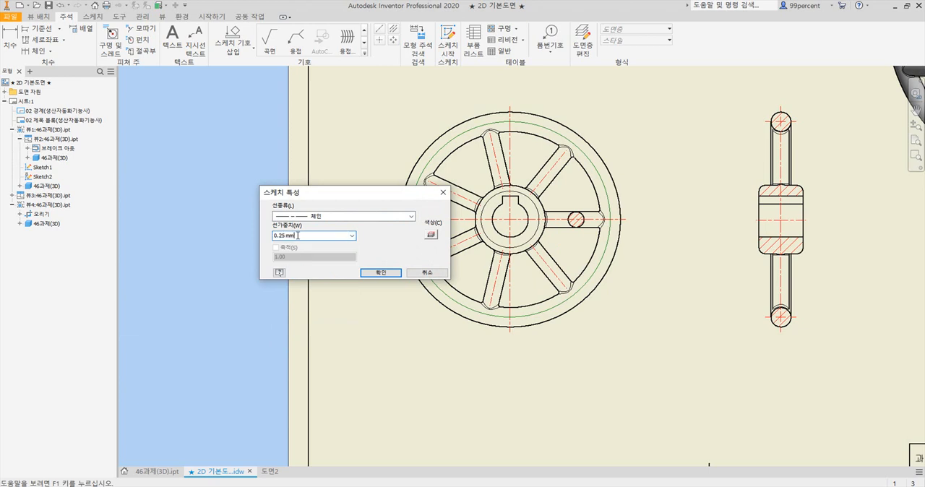
Set the 100 mm sketch circle's colour to red and apply the sketch properties
{"action": "left_click", "coordinate": [432, 234]}
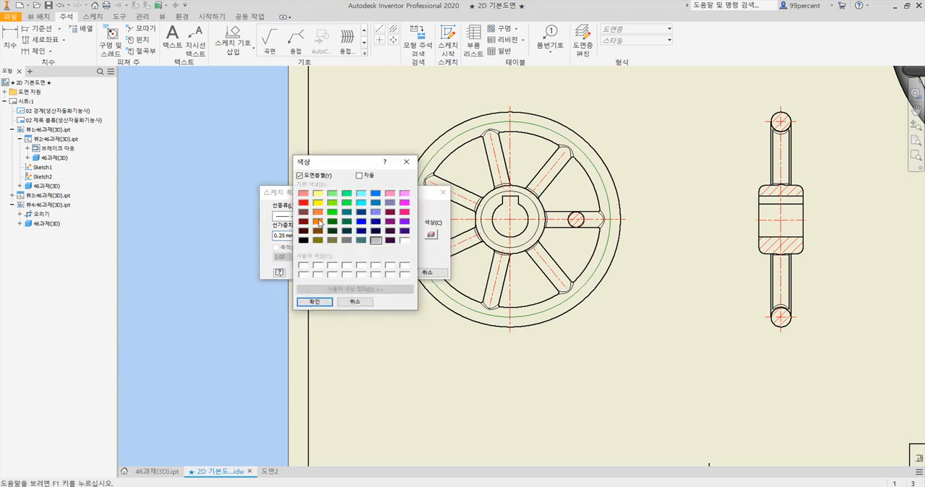
{"action": "left_click", "coordinate": [304, 204]}
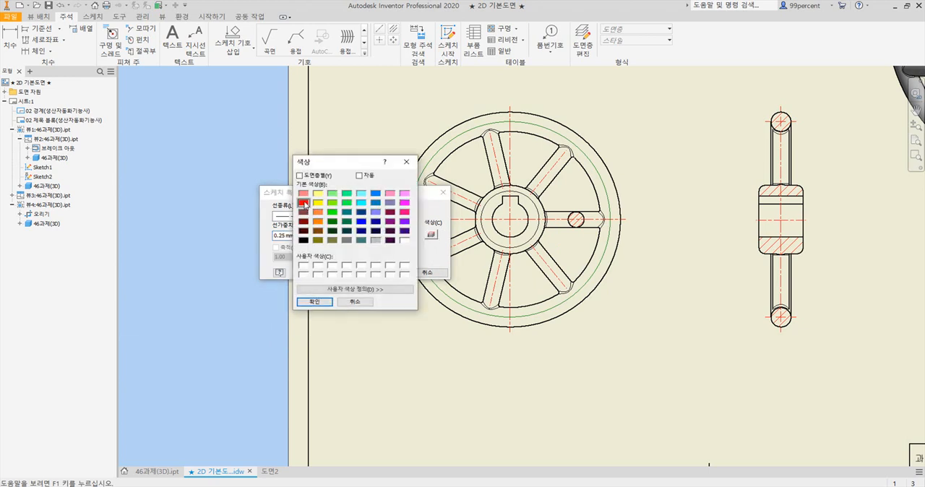
{"action": "left_click", "coordinate": [314, 302]}
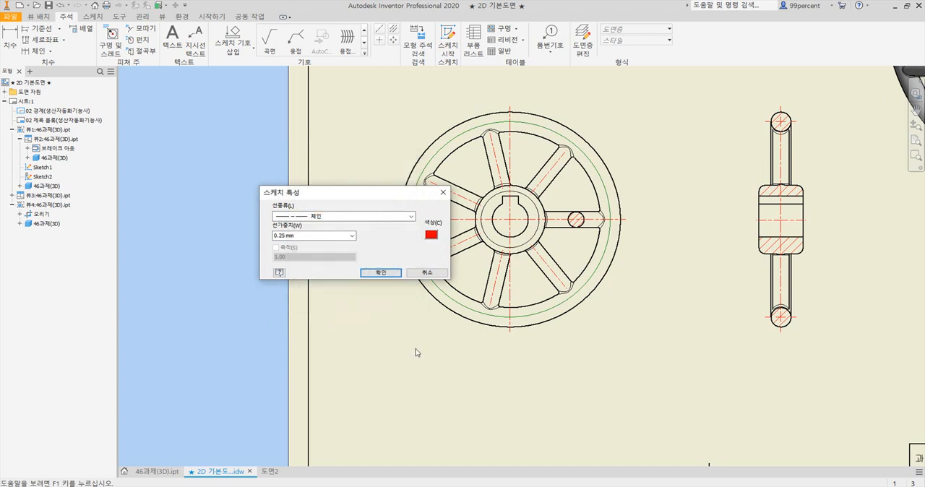
{"action": "left_click", "coordinate": [388, 274]}
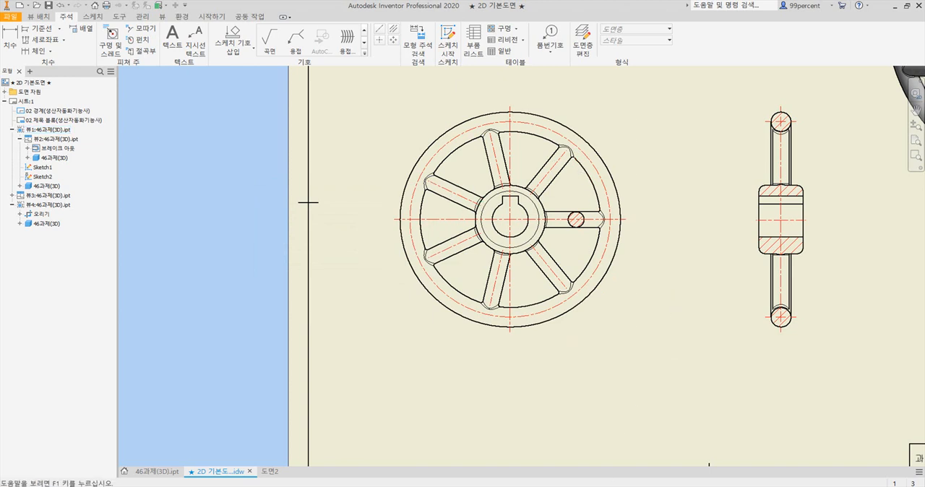
Check the dimensions in the reference PDF, return to the drawing, and dimension the spoke section circle's diameter with outside arrowheads and a leader from the centre
{"action": "key", "text": "alt+Tab"}
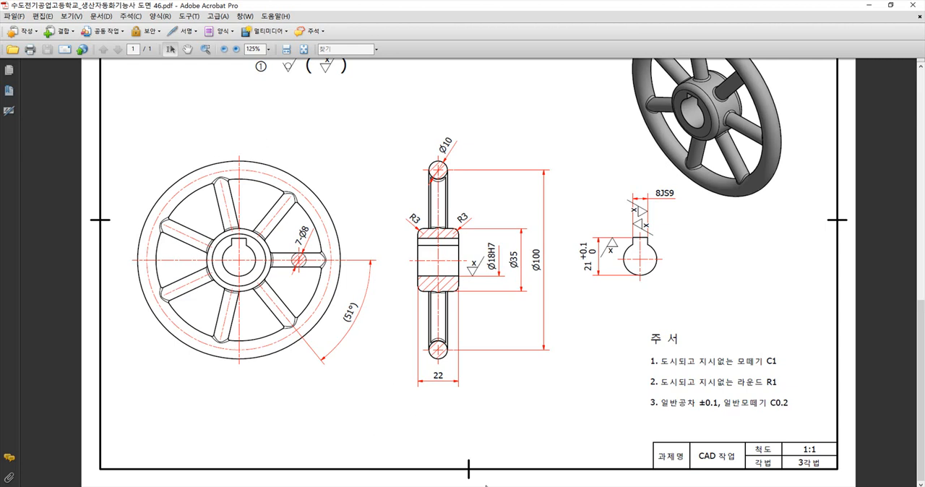
{"action": "key", "text": "alt+Tab"}
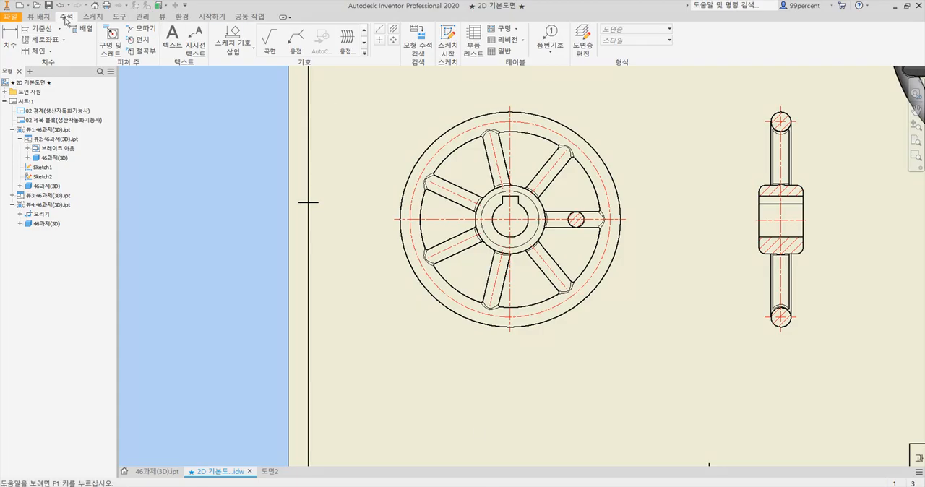
{"action": "left_click", "coordinate": [10, 36]}
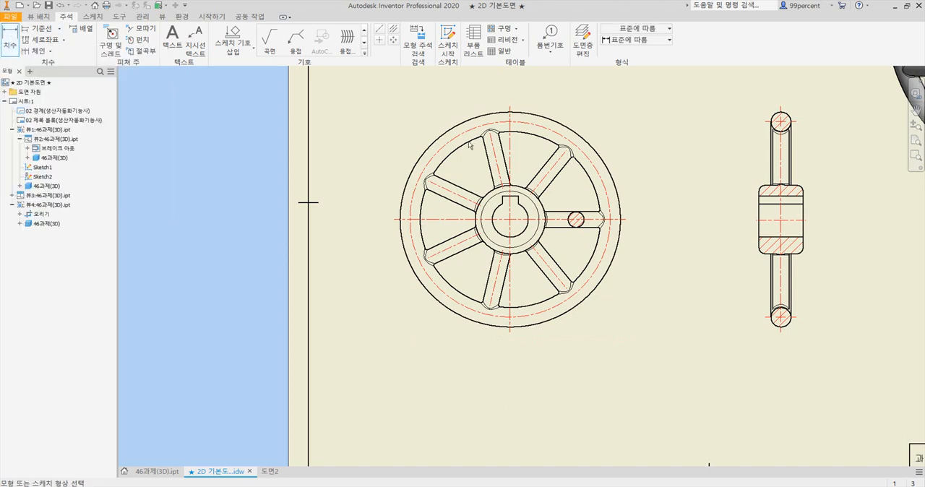
{"action": "scroll", "coordinate": [584, 219], "scroll_direction": "up", "scroll_amount": 5}
{"action": "left_click", "coordinate": [551, 199]}
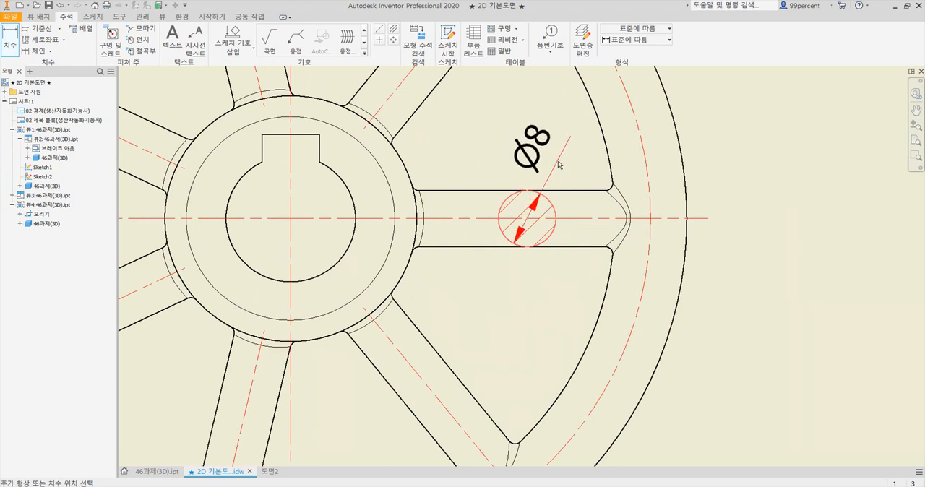
{"action": "right_click", "coordinate": [561, 161]}
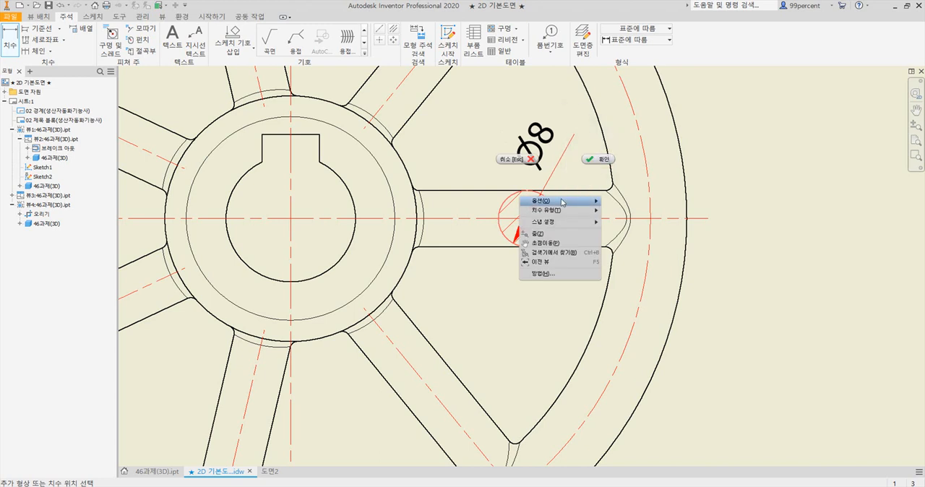
{"action": "mouse_move", "coordinate": [563, 206]}
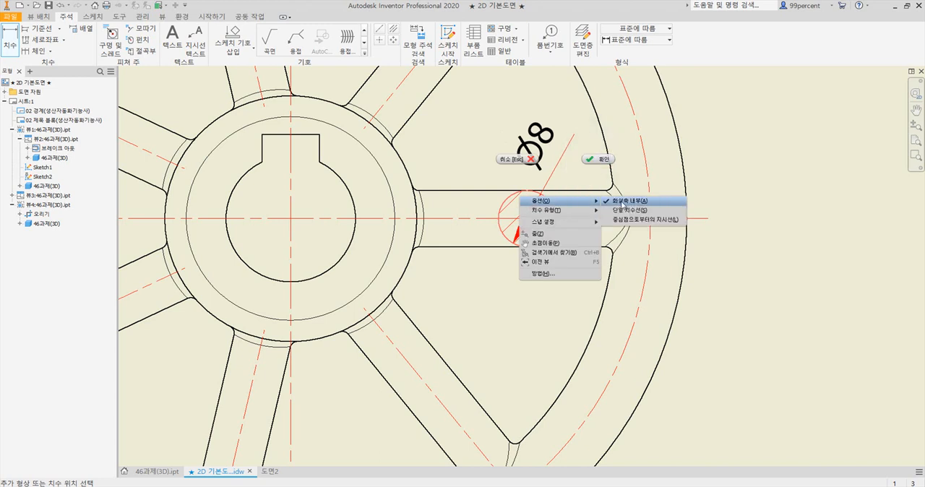
{"action": "left_click", "coordinate": [623, 203]}
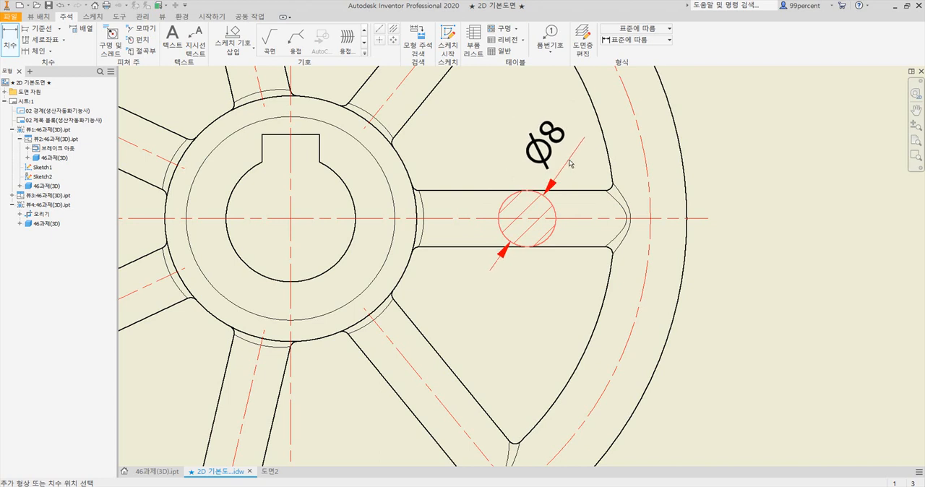
{"action": "right_click", "coordinate": [566, 161]}
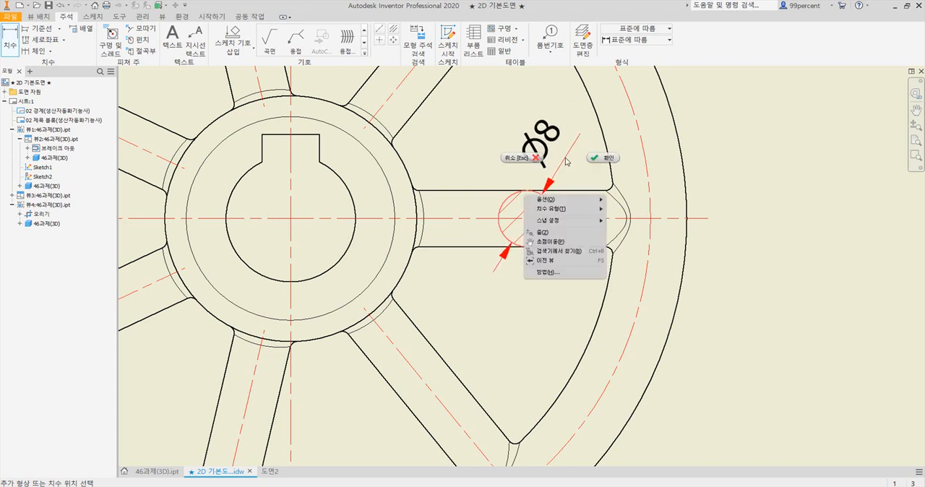
{"action": "mouse_move", "coordinate": [580, 202]}
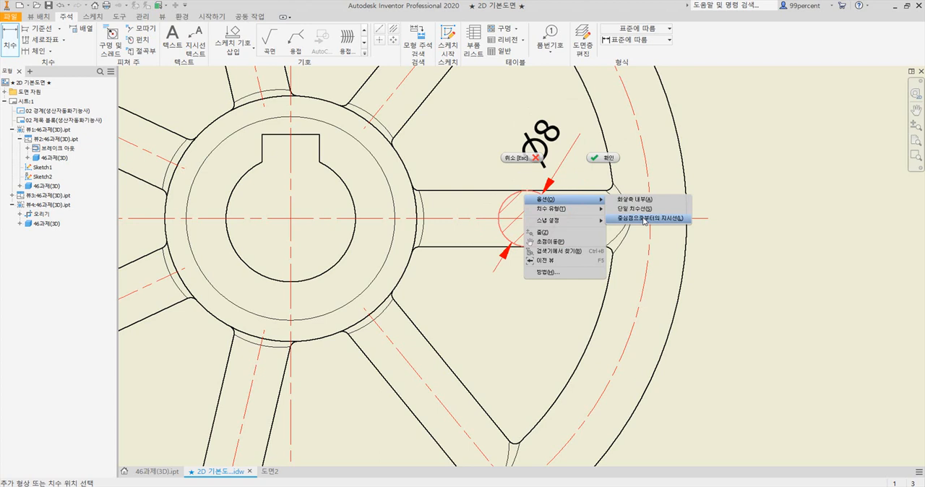
{"action": "left_click", "coordinate": [644, 219]}
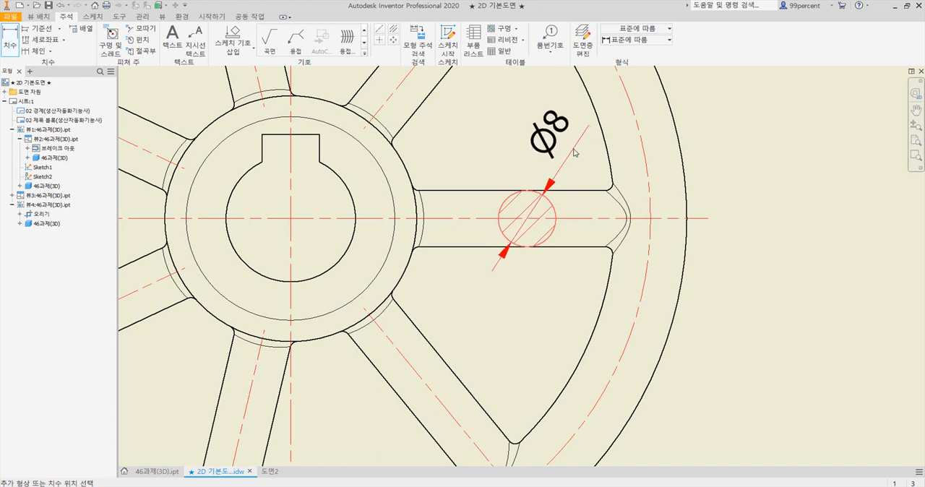
{"action": "left_click", "coordinate": [576, 153]}
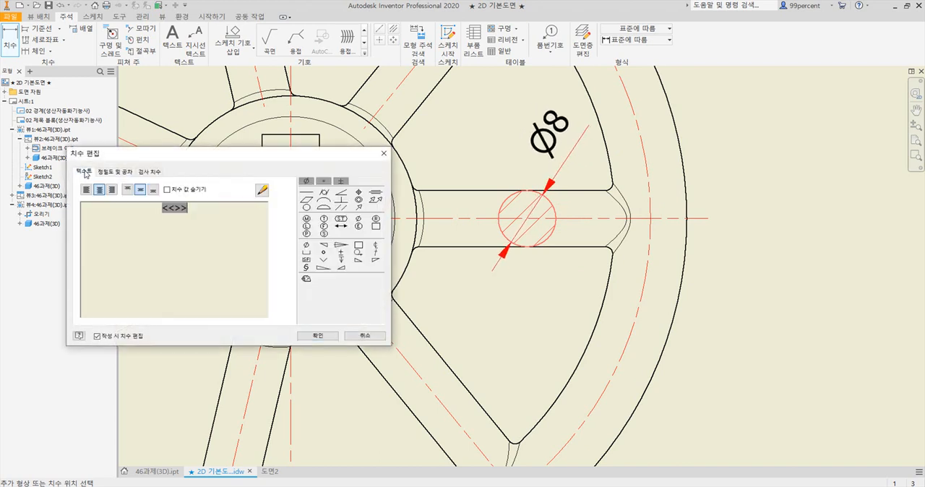
Add the prefix "7-" before the spoke section's diameter value and confirm the dimension text
{"action": "mouse_move", "coordinate": [148, 157]}
{"action": "left_mouse_down"}
{"action": "mouse_move", "coordinate": [448, 131]}
{"action": "mouse_move", "coordinate": [448, 92]}
{"action": "left_mouse_up"}
{"action": "left_click_drag", "start_coordinate": [498, 147], "coordinate": [431, 150]}
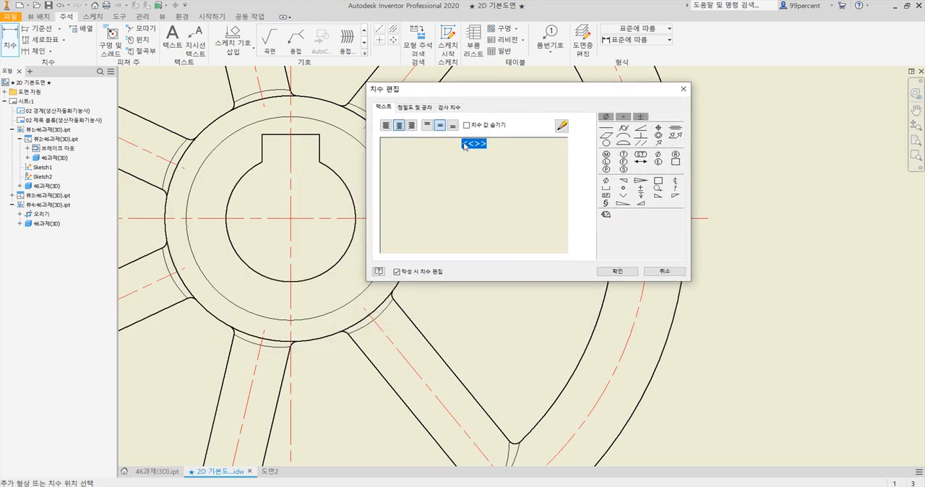
{"action": "left_click", "coordinate": [464, 145]}
{"action": "type", "text": "7-"}
{"action": "left_click", "coordinate": [618, 272]}
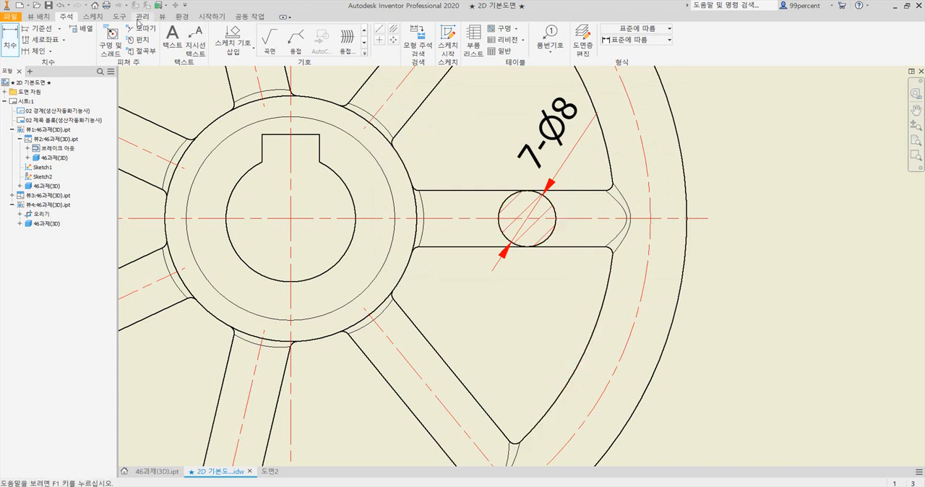
Add a centre mark to the spoke section circle and shorten its two horizontal extensions to lie inside the circle
{"action": "left_click", "coordinate": [45, 17]}
{"action": "left_click", "coordinate": [69, 20]}
{"action": "left_click", "coordinate": [382, 42]}
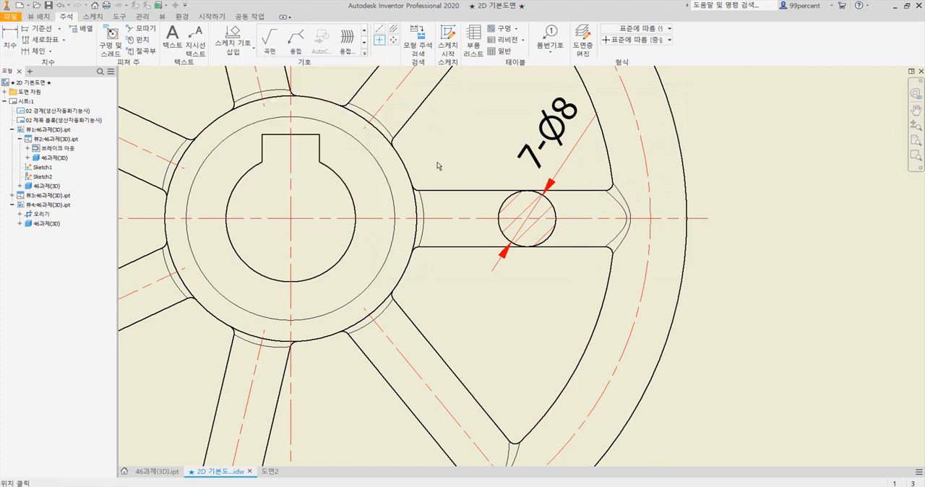
{"action": "left_click", "coordinate": [528, 184]}
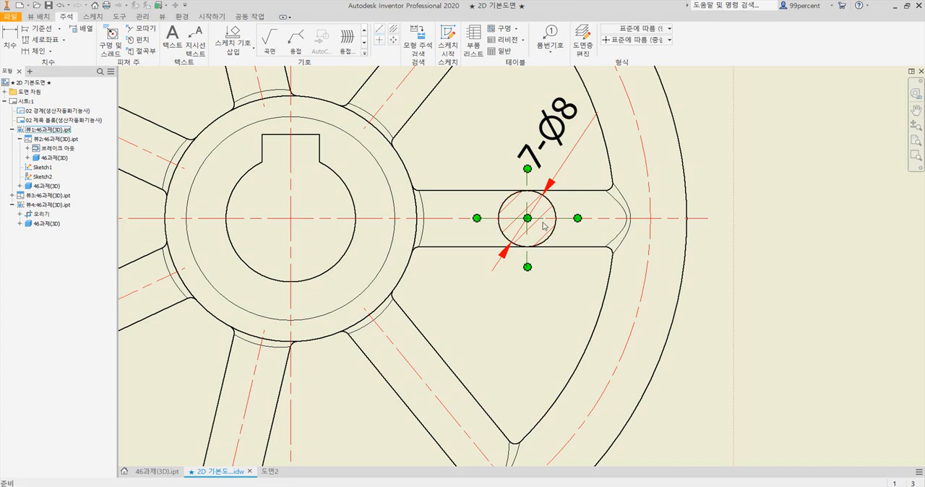
{"action": "left_click_drag", "start_coordinate": [577, 218], "coordinate": [537, 219]}
{"action": "left_click_drag", "start_coordinate": [476, 219], "coordinate": [516, 218]}
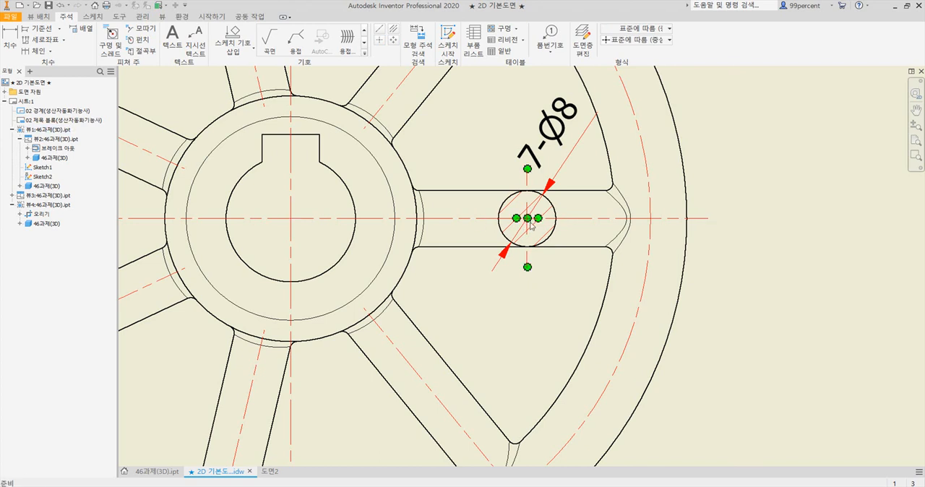
{"action": "left_click", "coordinate": [506, 310]}
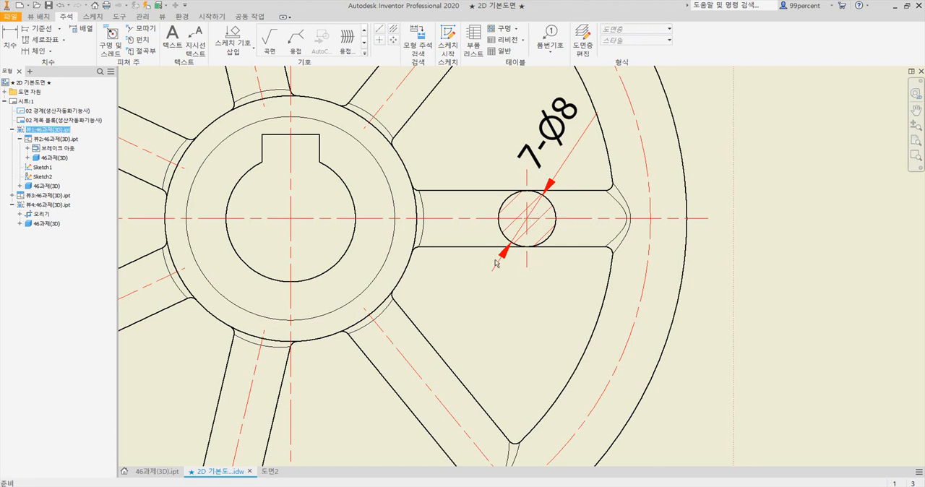
Dimension the angle between the front view's horizontal centre line and the lower-right spoke's centre line, placing it outside the rim
{"action": "scroll", "coordinate": [511, 305], "scroll_direction": "down", "scroll_amount": 5}
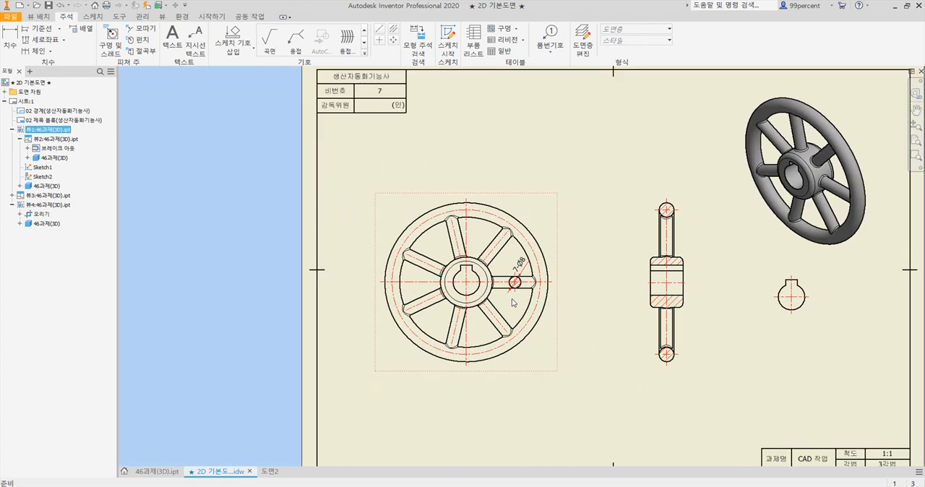
{"action": "scroll", "coordinate": [515, 304], "scroll_direction": "up", "scroll_amount": 2}
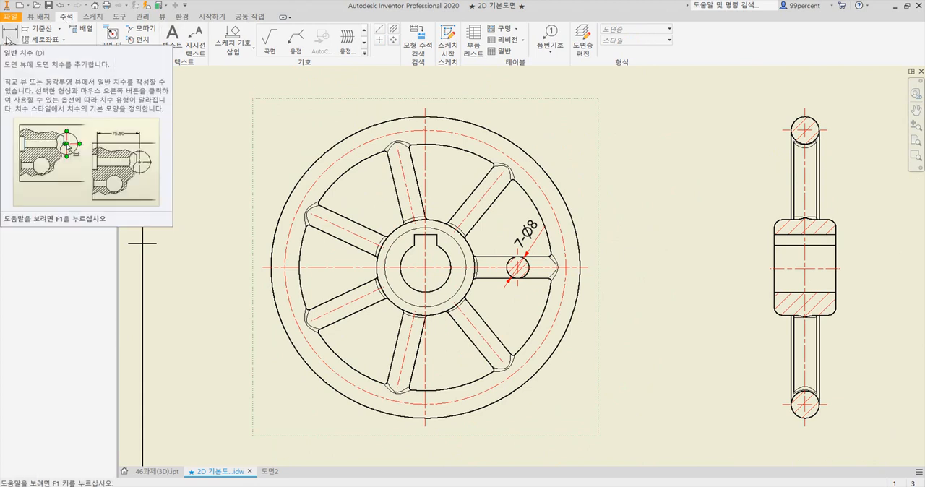
{"action": "left_click", "coordinate": [7, 40]}
{"action": "scroll", "coordinate": [506, 352], "scroll_direction": "up", "scroll_amount": 3}
{"action": "mouse_move", "coordinate": [506, 352]}
{"action": "middle_mouse_down"}
{"action": "mouse_move", "coordinate": [496, 313]}
{"action": "mouse_move", "coordinate": [468, 293]}
{"action": "middle_mouse_up"}
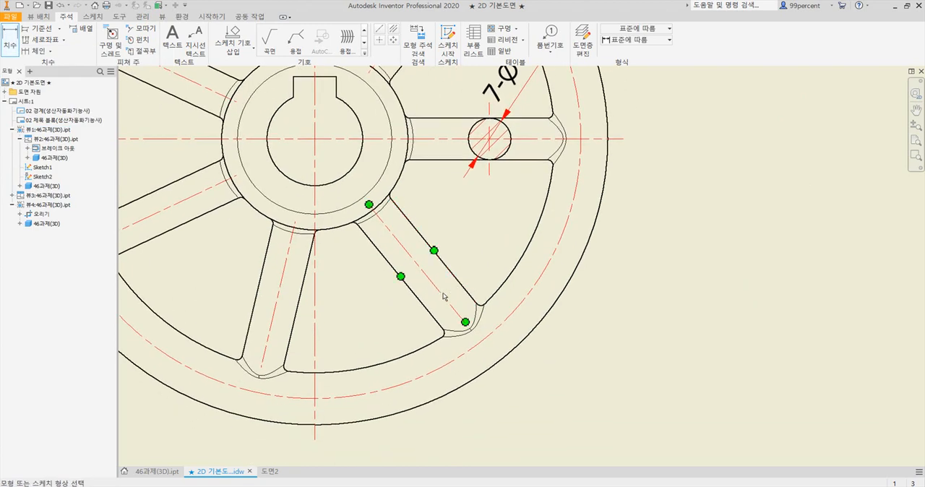
{"action": "left_click", "coordinate": [438, 293]}
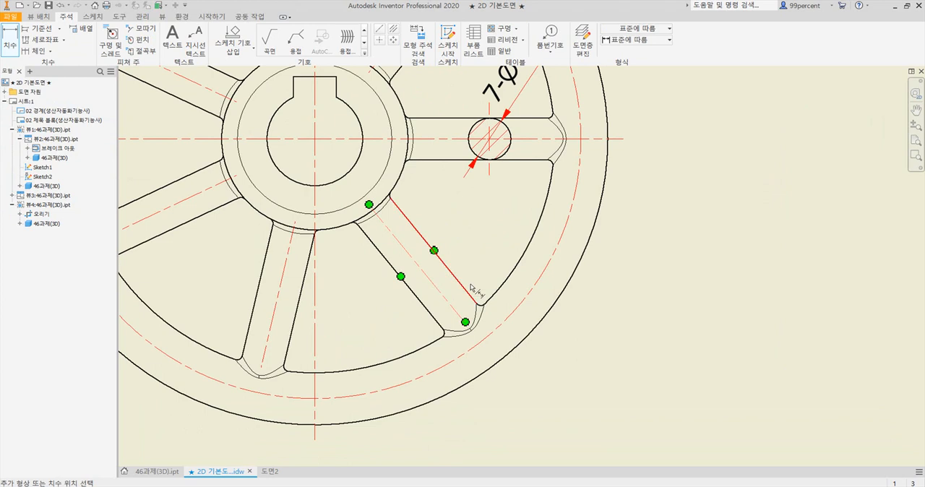
{"action": "left_click", "coordinate": [549, 142]}
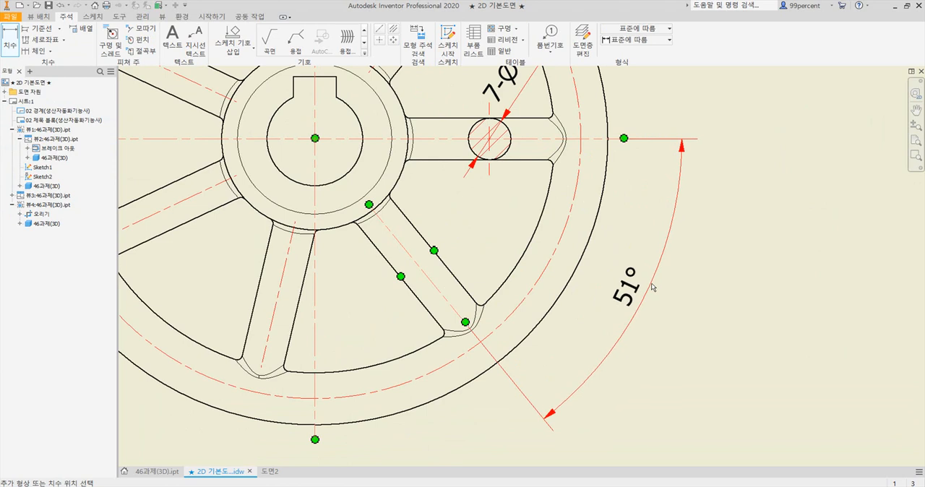
{"action": "left_click", "coordinate": [652, 287]}
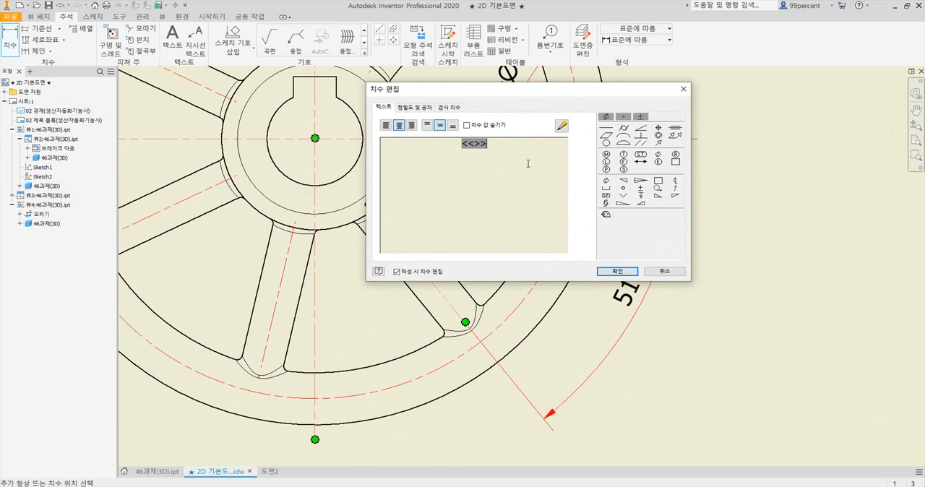
Enclose the spoke angle dimension's value in parentheses and confirm the dimension text
{"action": "type", "text": ")"}
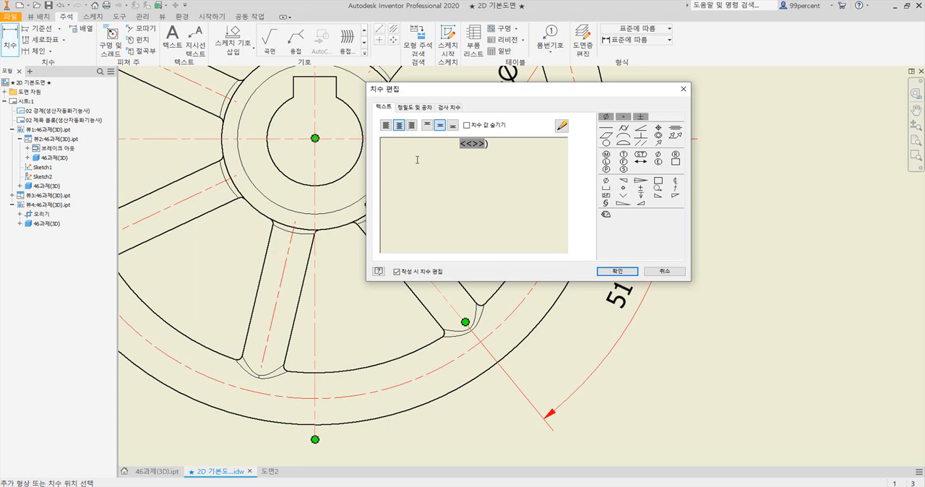
{"action": "type", "text": "("}
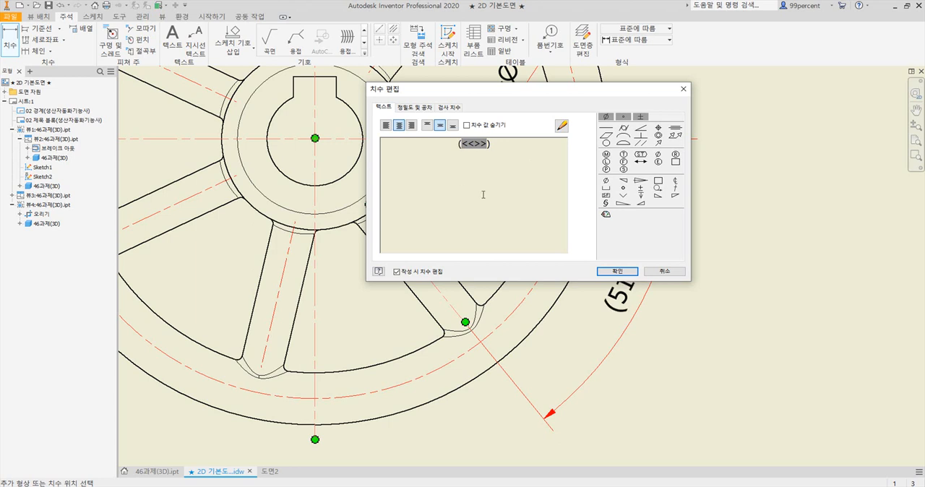
{"action": "left_click", "coordinate": [614, 273]}
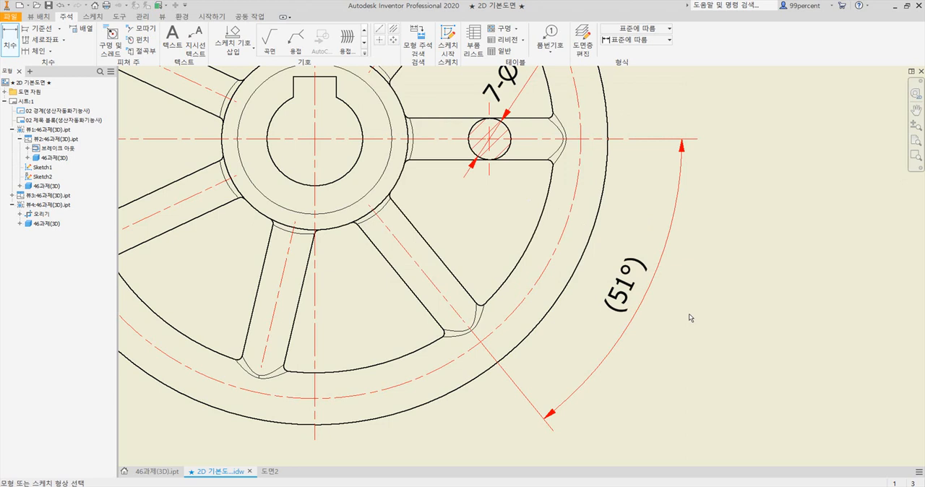
Check the side view's dimensions in the reference PDF, return to the drawing, and begin a diameter dimension on the upper rim section circle
{"action": "scroll", "coordinate": [690, 318], "scroll_direction": "down", "scroll_amount": 5}
{"action": "middle_click_drag", "start_coordinate": [528, 296], "coordinate": [495, 293]}
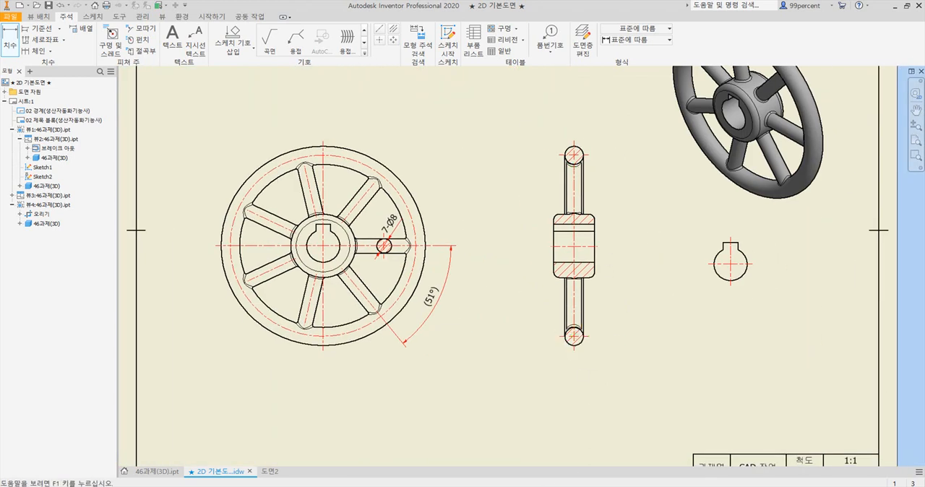
{"action": "key", "text": "alt+Tab"}
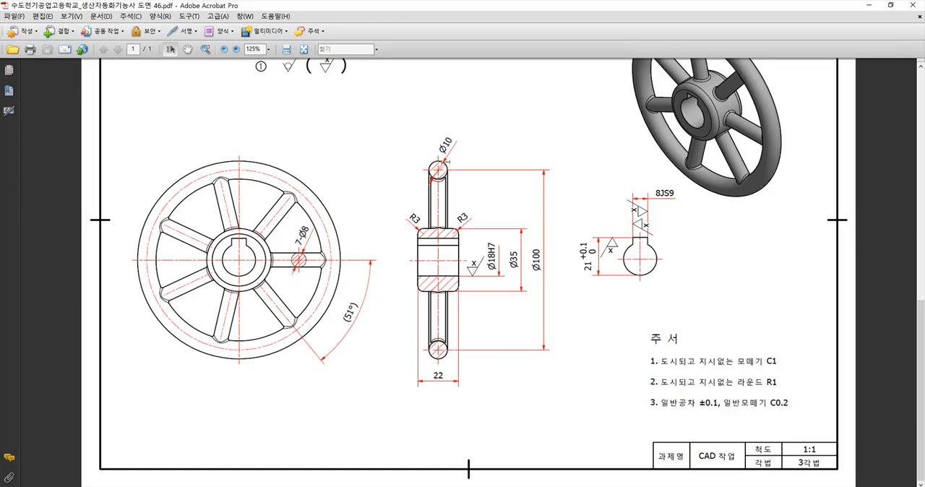
{"action": "scroll", "coordinate": [507, 273], "scroll_direction": "up", "scroll_amount": 1}
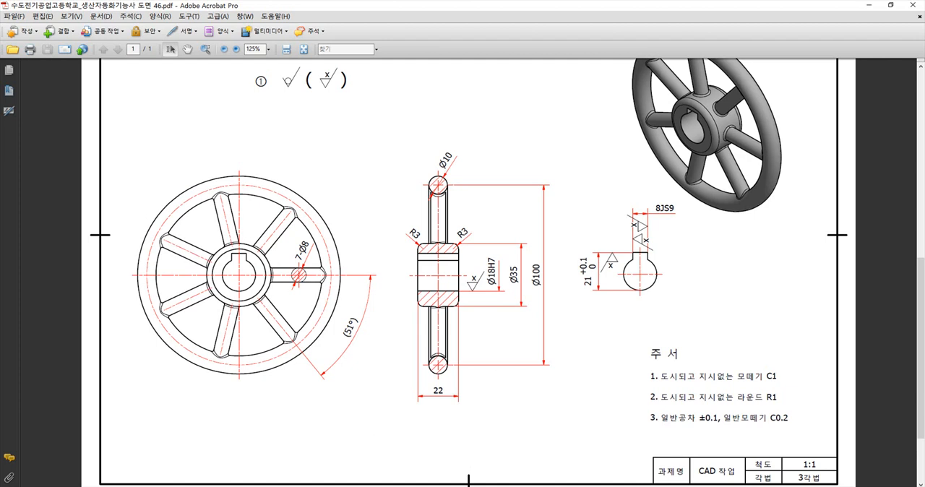
{"action": "key", "text": "alt+Tab"}
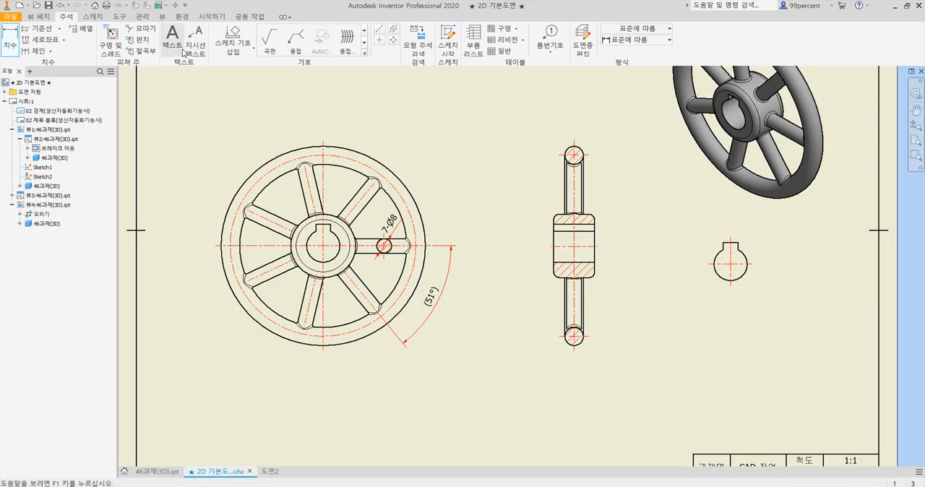
{"action": "left_click", "coordinate": [9, 44]}
{"action": "scroll", "coordinate": [589, 152], "scroll_direction": "up", "scroll_amount": 5}
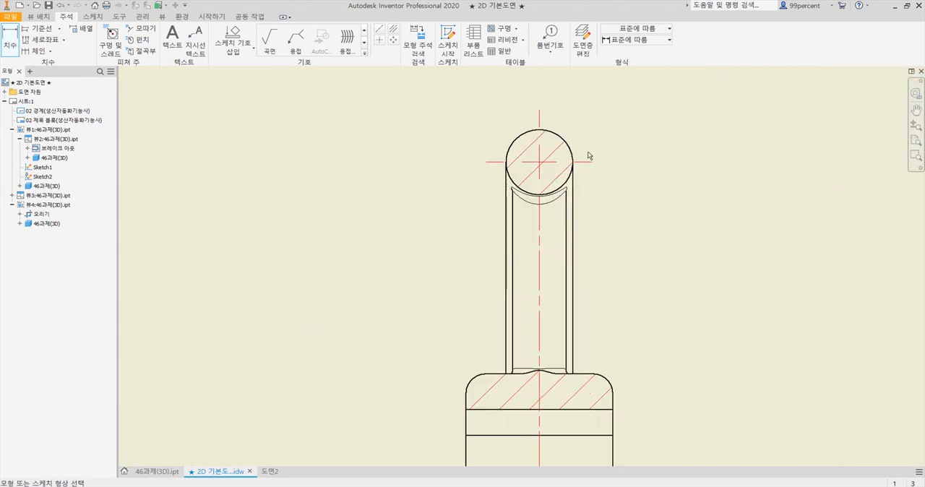
{"action": "left_click", "coordinate": [553, 146]}
{"action": "scroll", "coordinate": [618, 123], "scroll_direction": "down", "scroll_amount": 4}
{"action": "middle_click_drag", "start_coordinate": [618, 123], "coordinate": [474, 184]}
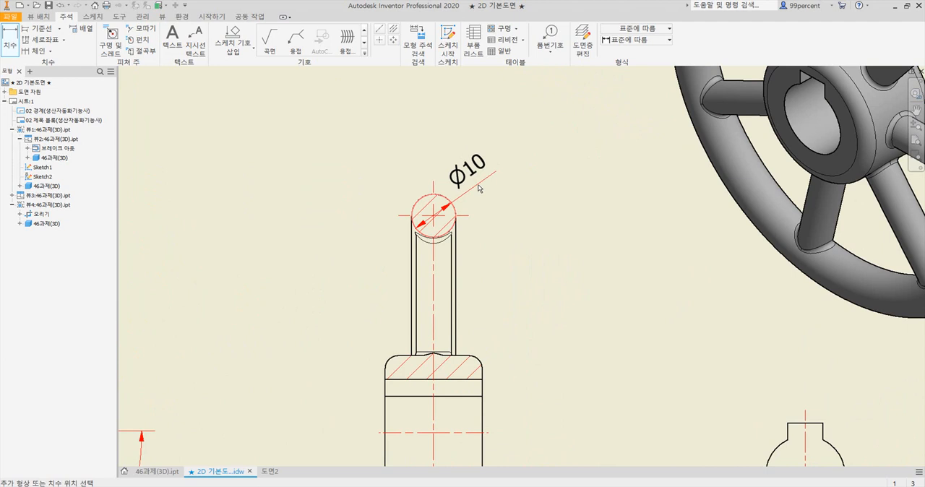
Give the rim section's diameter dimension outside arrowheads and a leader from the centre, and place it above right of the circle
{"action": "right_click", "coordinate": [478, 188]}
{"action": "mouse_move", "coordinate": [481, 228]}
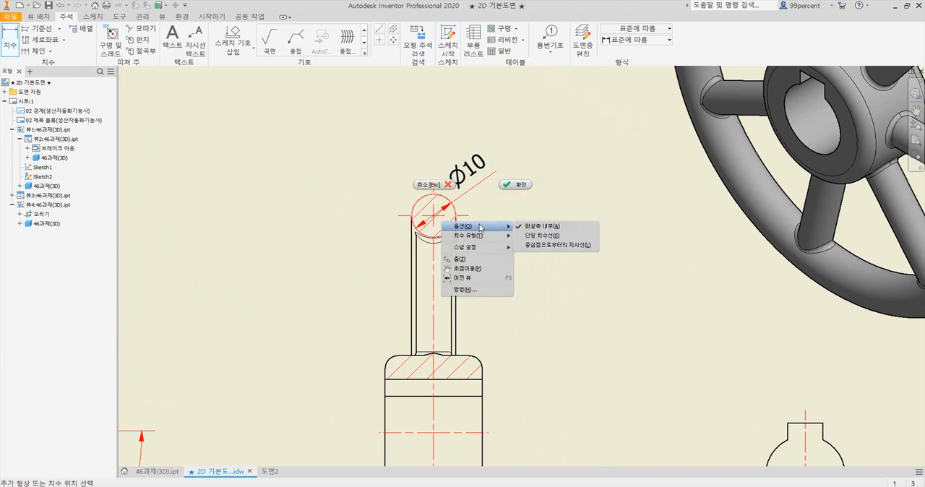
{"action": "left_click", "coordinate": [545, 228]}
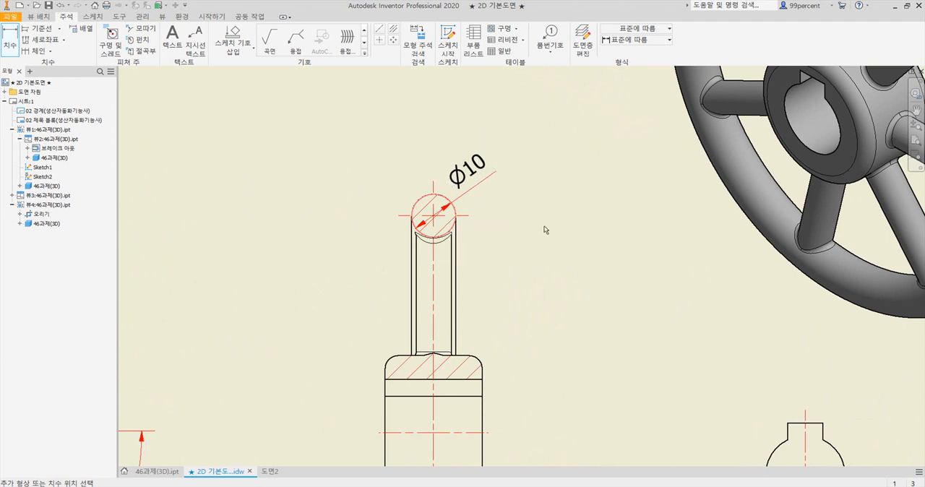
{"action": "right_click", "coordinate": [478, 188]}
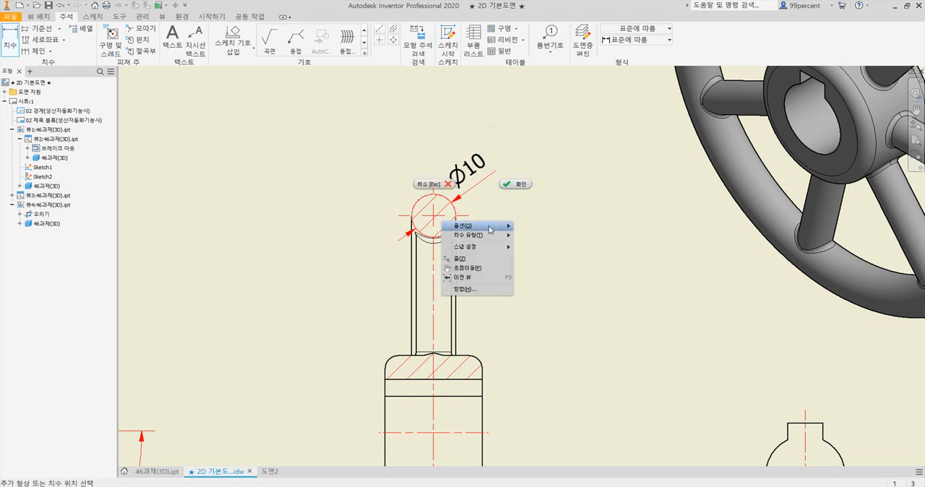
{"action": "mouse_move", "coordinate": [492, 228]}
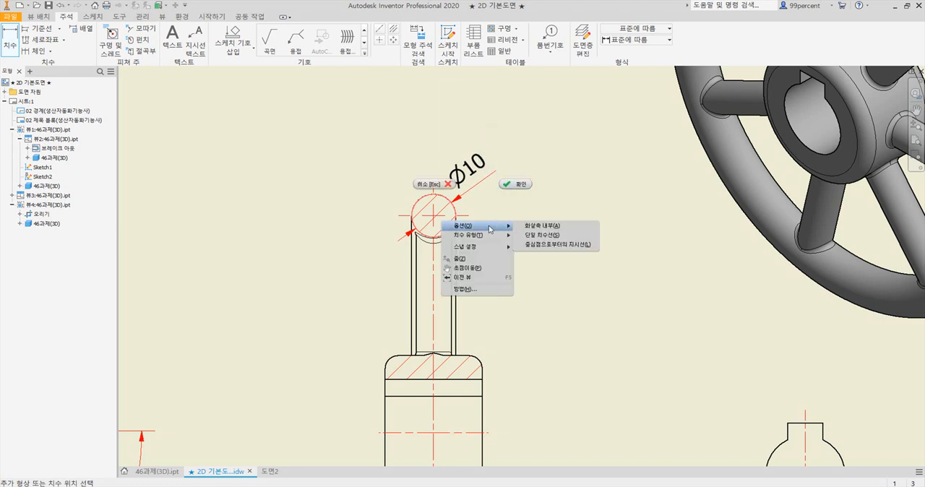
{"action": "left_click", "coordinate": [555, 246]}
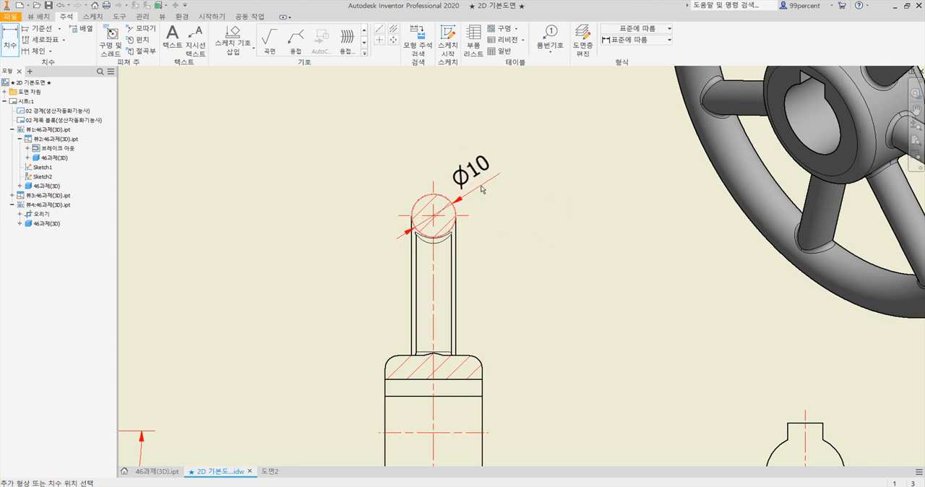
{"action": "left_click", "coordinate": [480, 186]}
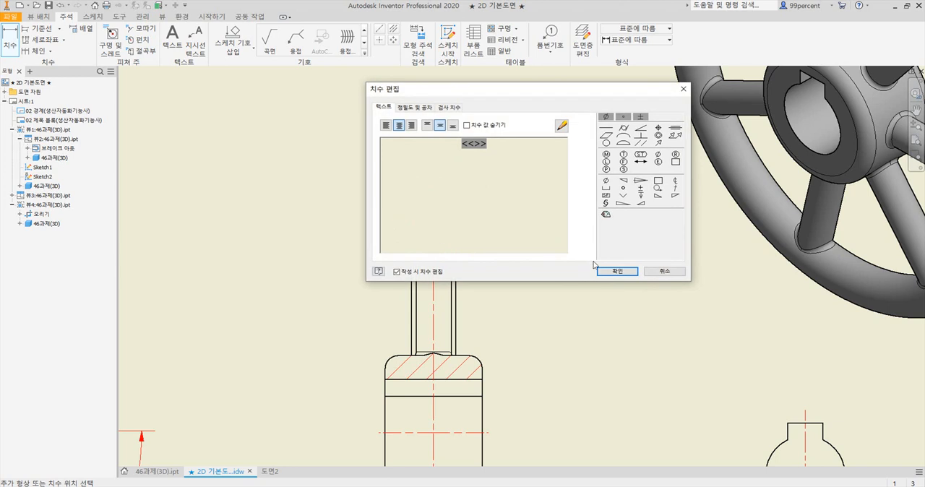
{"action": "left_click", "coordinate": [614, 272]}
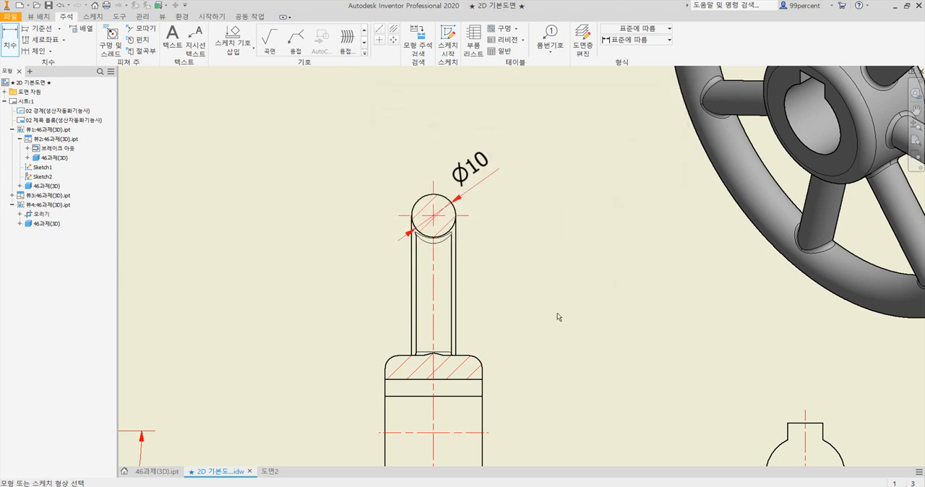
Dimension the radius of the hub section's upper-left fillet with a leader from the centre, placed outside the corner
{"action": "middle_click_drag", "start_coordinate": [520, 349], "coordinate": [521, 164]}
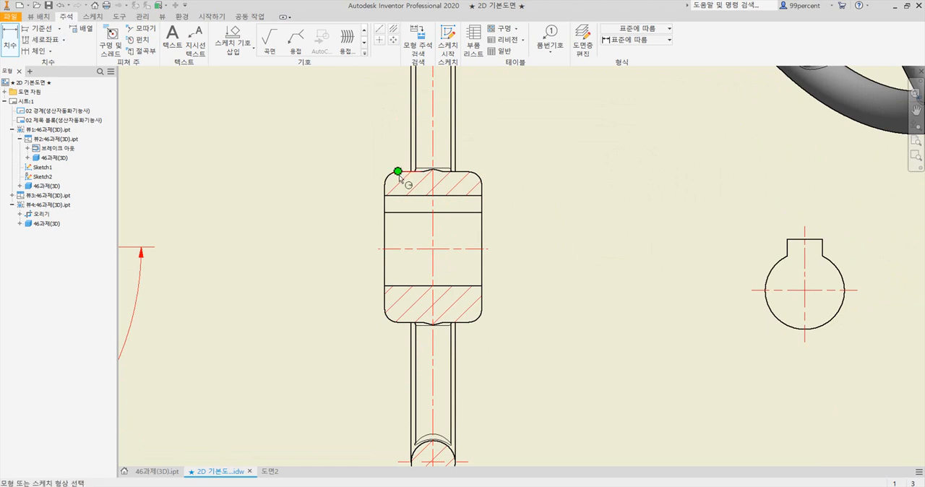
{"action": "scroll", "coordinate": [396, 175], "scroll_direction": "up", "scroll_amount": 3}
{"action": "scroll", "coordinate": [394, 178], "scroll_direction": "up", "scroll_amount": 5}
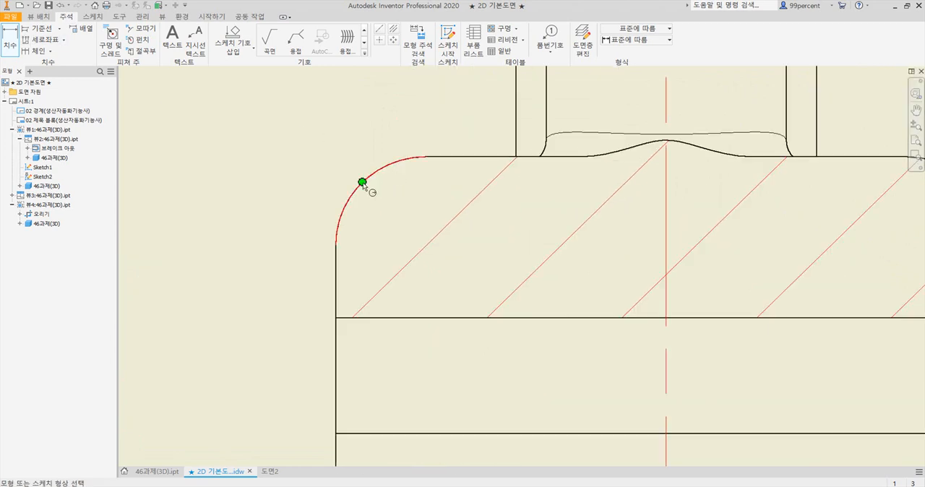
{"action": "left_click", "coordinate": [383, 174]}
{"action": "scroll", "coordinate": [310, 163], "scroll_direction": "down", "scroll_amount": 4}
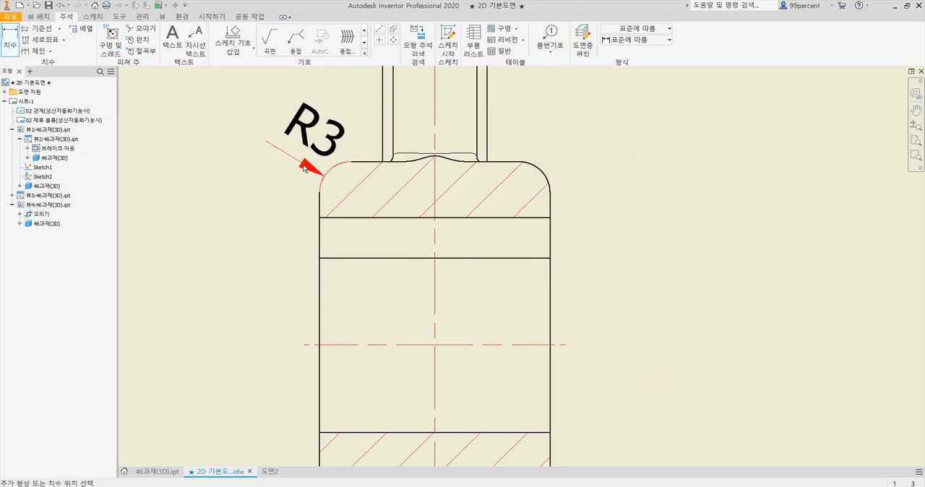
{"action": "right_click", "coordinate": [282, 129]}
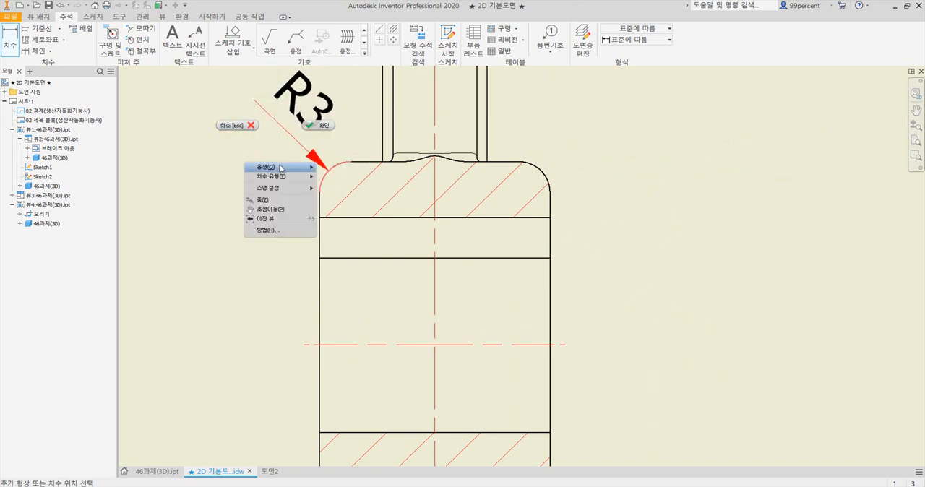
{"action": "mouse_move", "coordinate": [298, 167]}
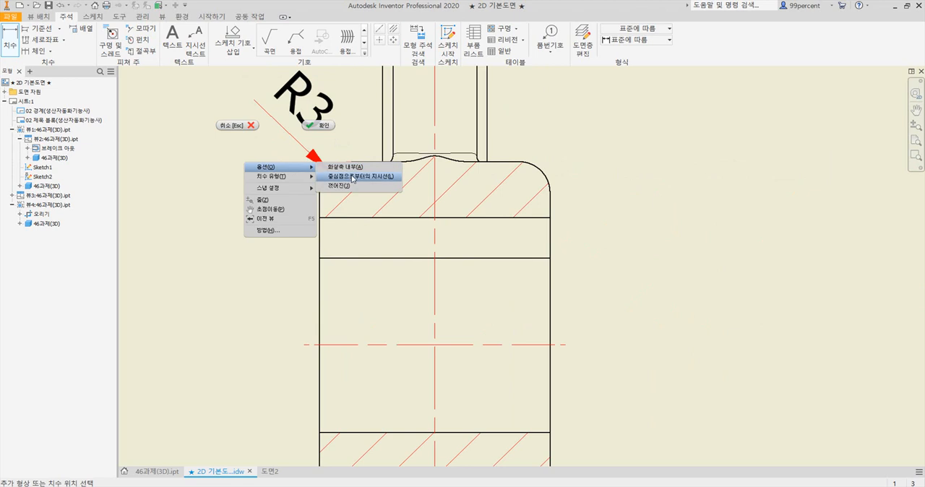
{"action": "left_click", "coordinate": [358, 178]}
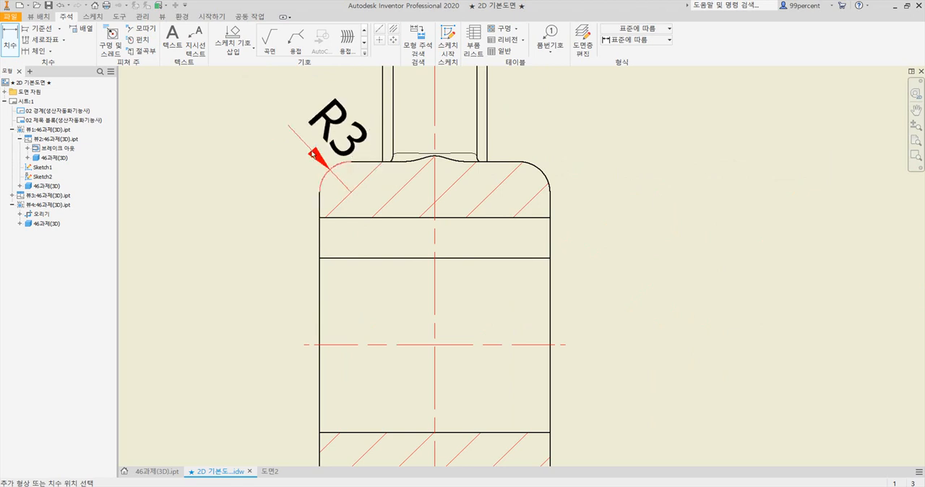
{"action": "left_click", "coordinate": [279, 131]}
{"action": "left_click", "coordinate": [628, 275]}
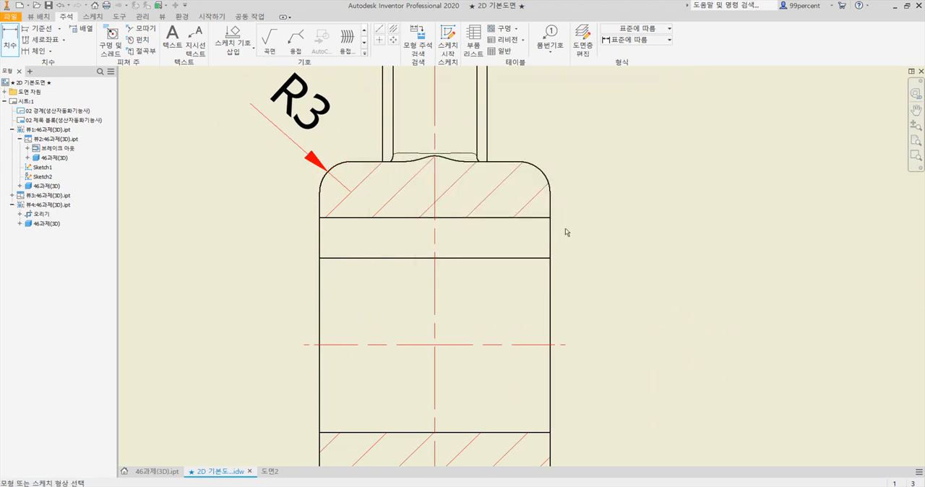
Dimension the radius of the hub section's upper-right fillet with a leader from the centre, placed outside the corner
{"action": "left_click", "coordinate": [542, 172]}
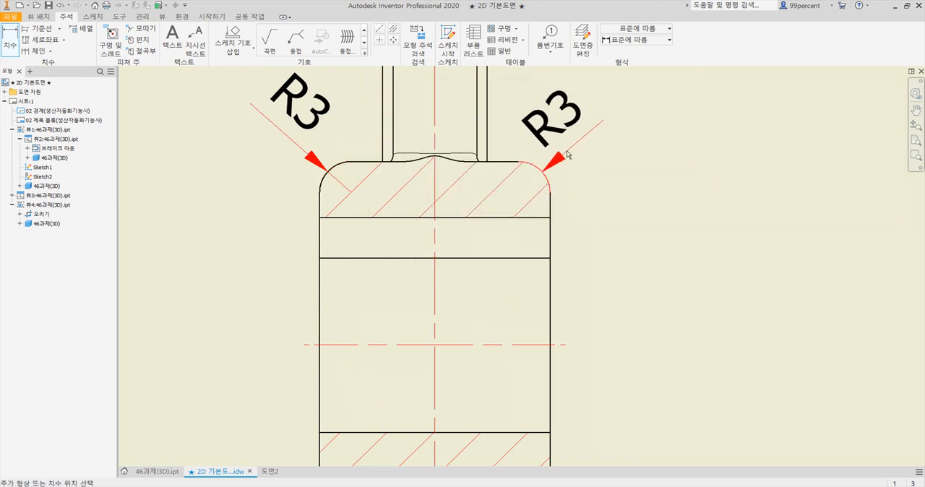
{"action": "right_click", "coordinate": [586, 139]}
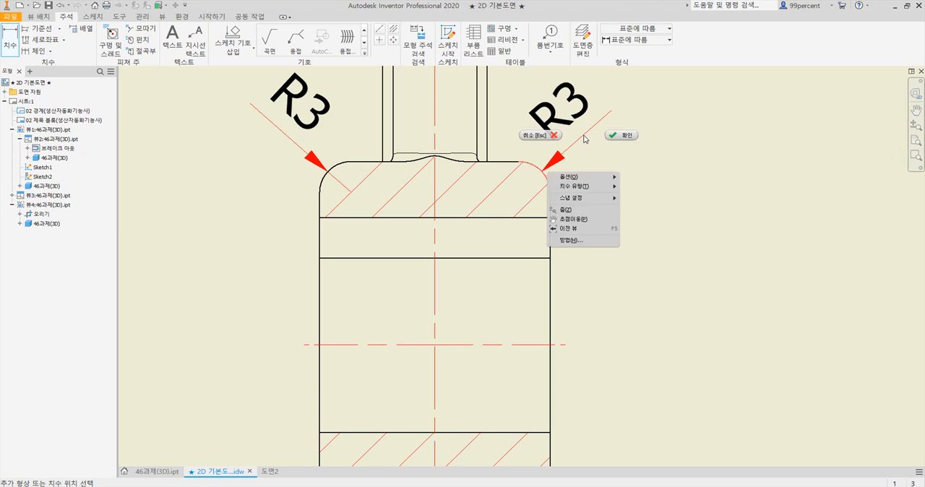
{"action": "mouse_move", "coordinate": [588, 184]}
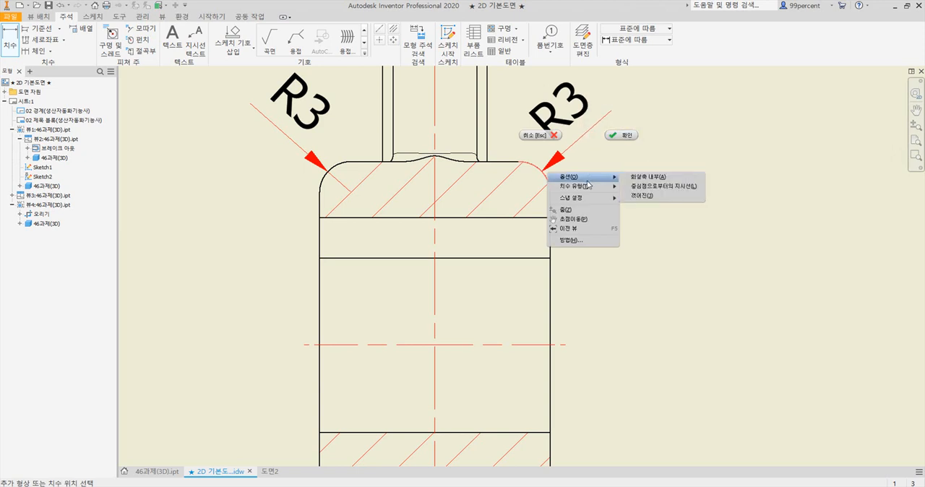
{"action": "left_click", "coordinate": [659, 187]}
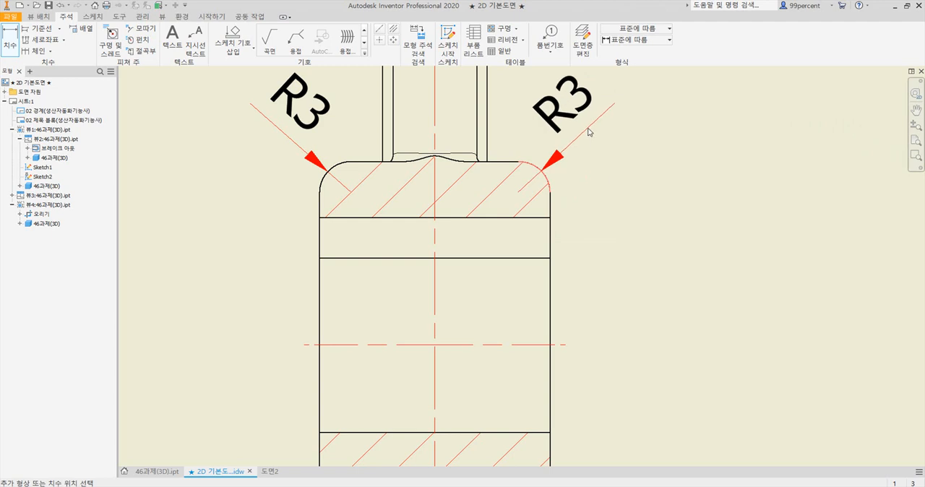
{"action": "left_click", "coordinate": [588, 132]}
{"action": "left_click", "coordinate": [610, 271]}
Switch to the reference PDF in Adobe Acrobat to check the side view's remaining dimensions
{"action": "scroll", "coordinate": [611, 268], "scroll_direction": "down", "scroll_amount": 5}
{"action": "key", "text": "alt+Tab"}
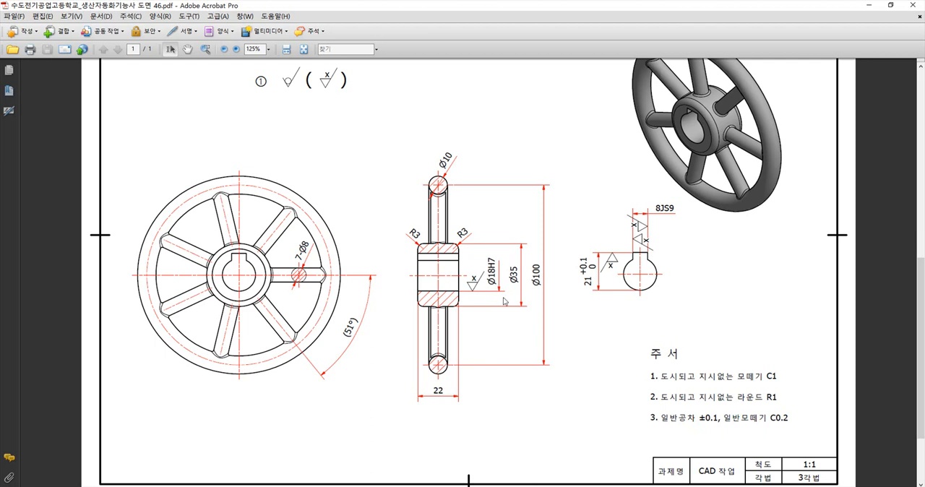
Switch back to the Inventor drawing and dimension the hub section's bore vertically between its upper and lower edges, placed beside the hub
{"action": "key", "text": "alt+Tab"}
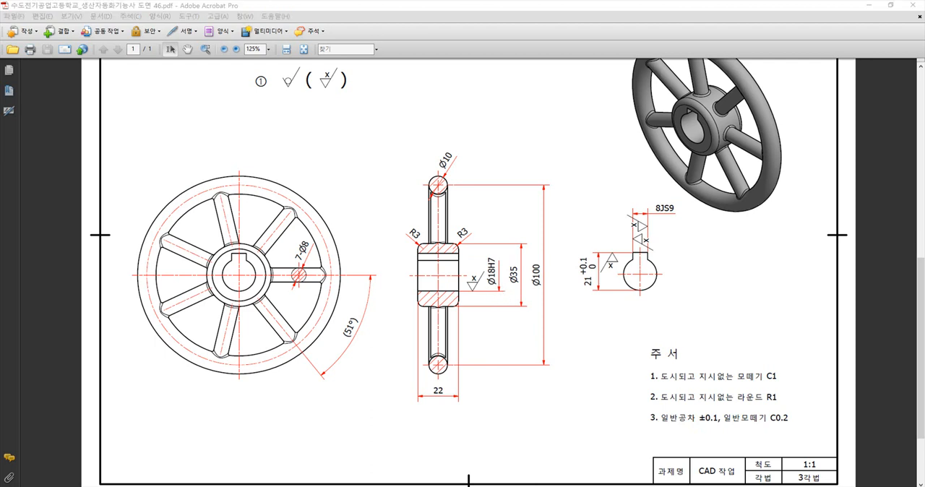
{"action": "left_click_drag", "start_coordinate": [592, 345], "coordinate": [429, 265]}
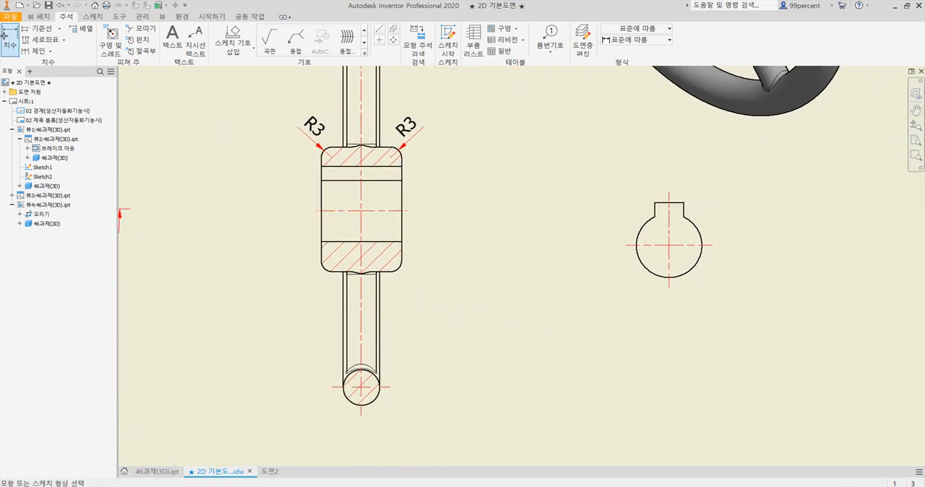
{"action": "left_click", "coordinate": [402, 241]}
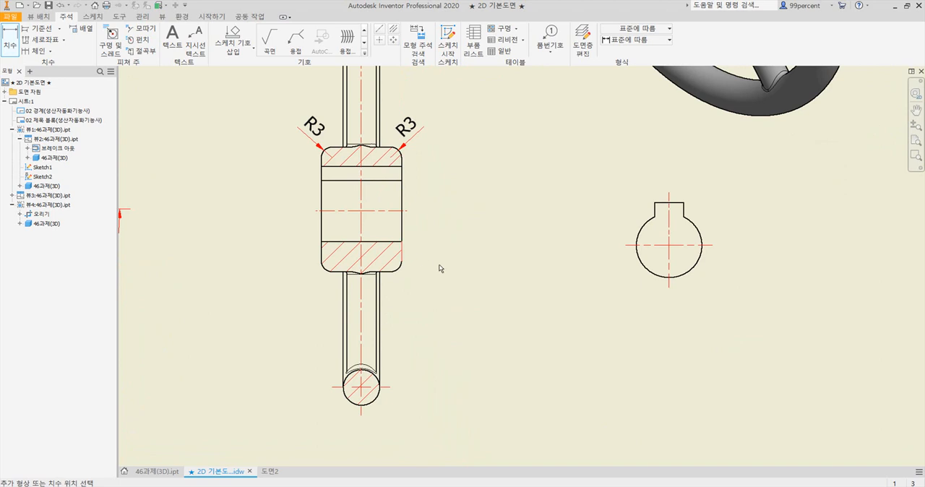
{"action": "left_click", "coordinate": [402, 180]}
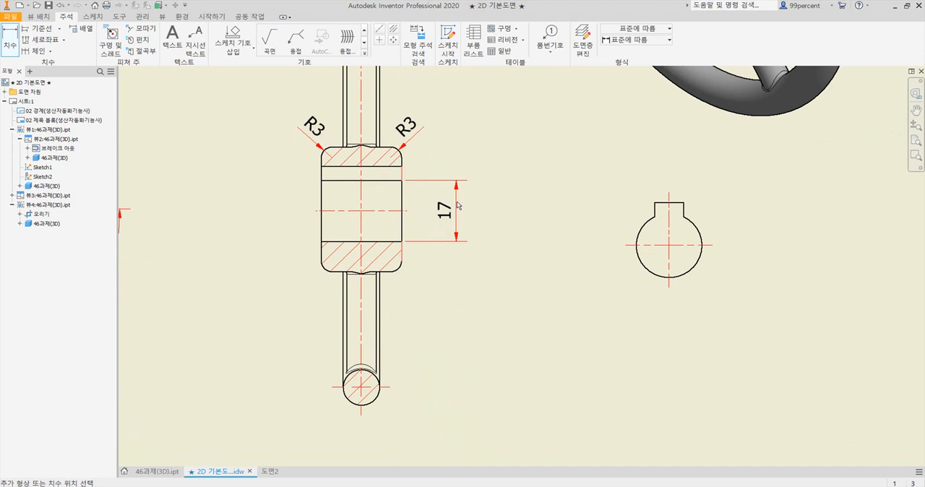
{"action": "left_click", "coordinate": [458, 205]}
{"action": "left_click", "coordinate": [618, 273]}
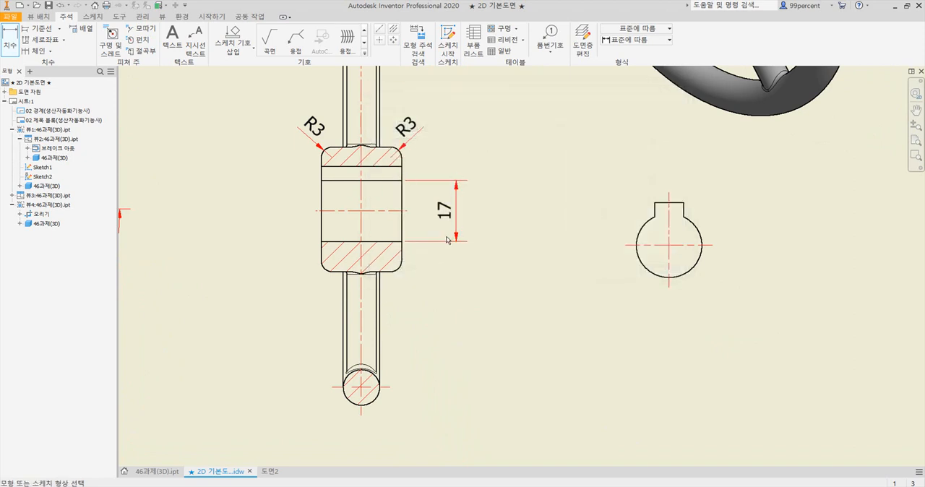
Compare the bore dimension with the reference PDF in Adobe Acrobat and delete it from the Inventor drawing
{"action": "key", "text": "alt+Tab"}
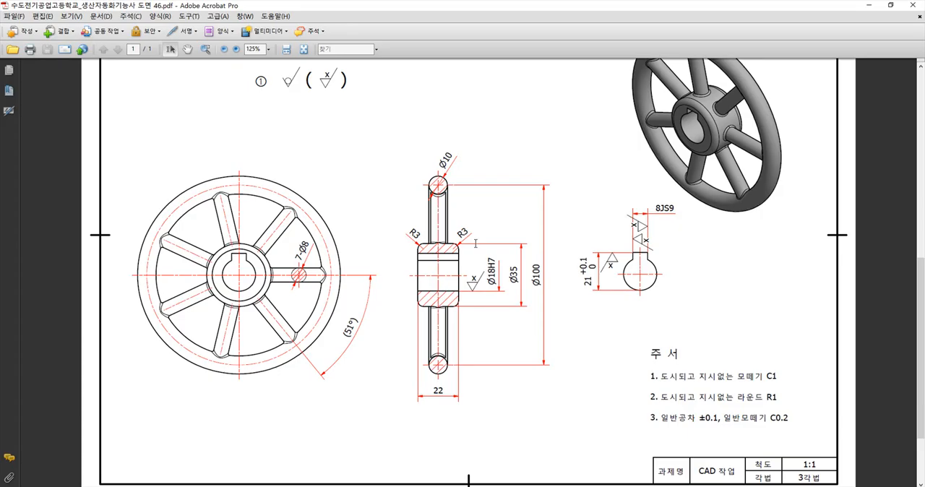
{"action": "key", "text": "alt+Tab"}
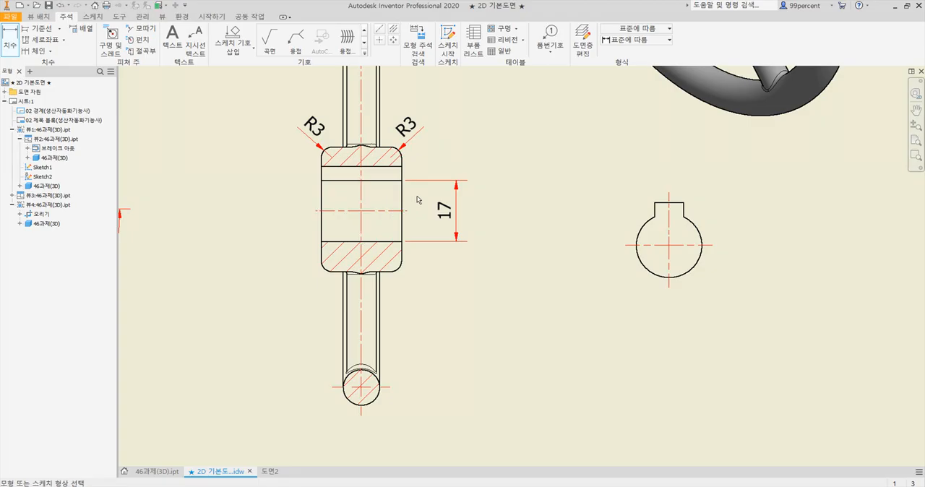
{"action": "left_click", "coordinate": [453, 214]}
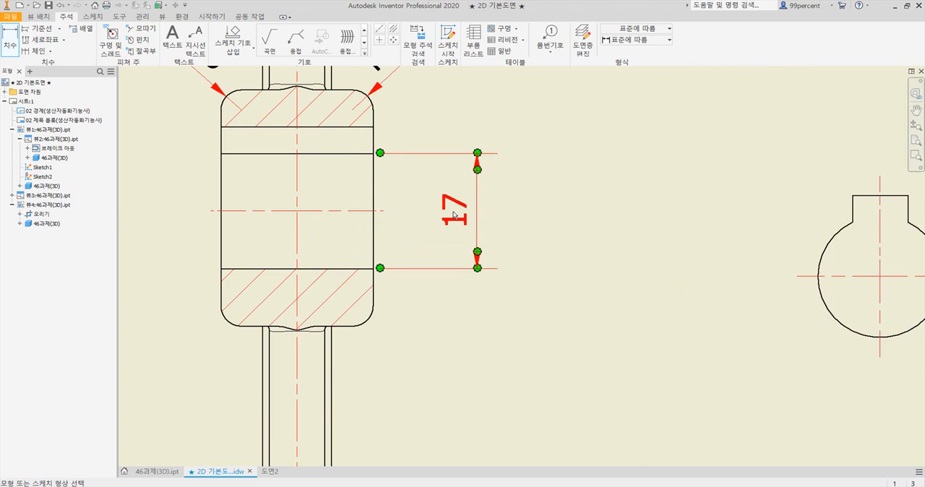
{"action": "key", "text": "Escape"}
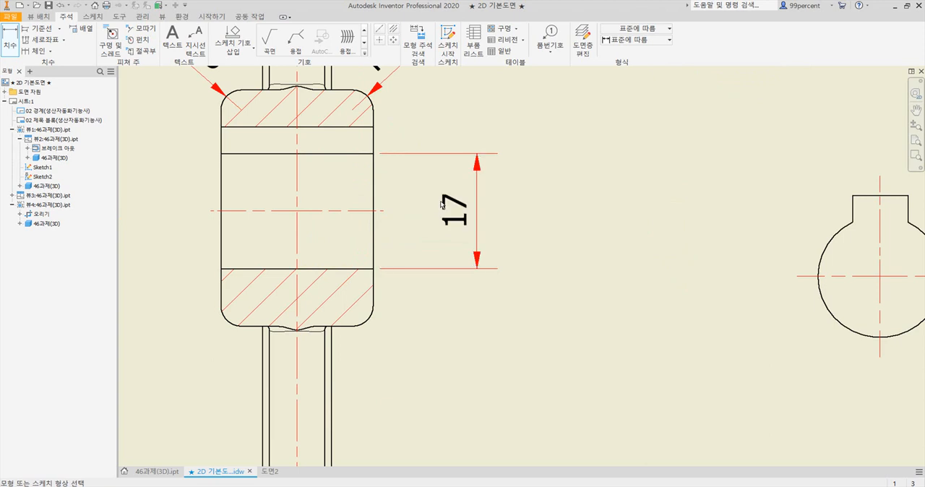
{"action": "left_click", "coordinate": [443, 216]}
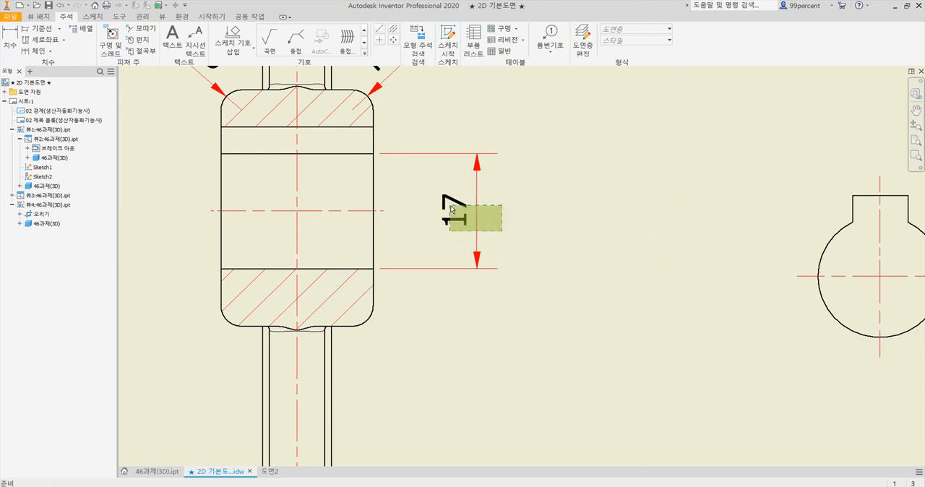
{"action": "left_click", "coordinate": [448, 209]}
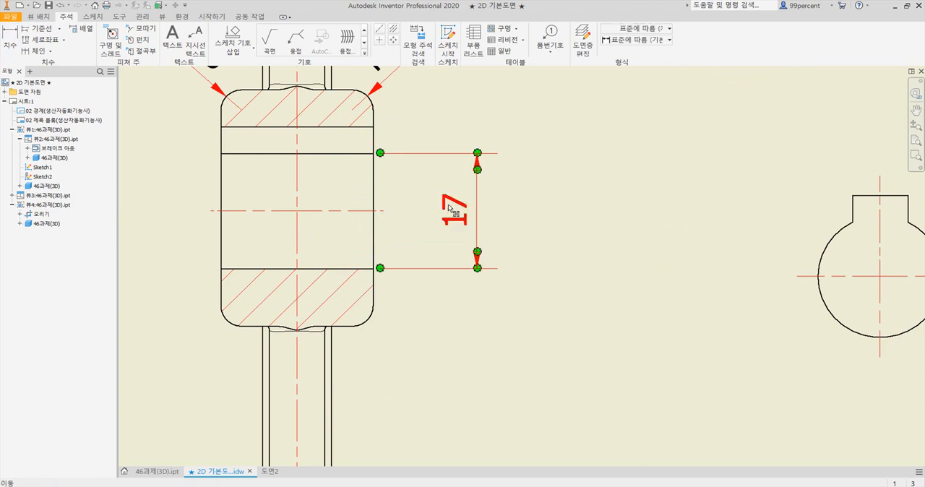
{"action": "key", "text": "Delete"}
Start a sketch on the side section view and draw a horizontal line about 22 mm long across the hub, just above the bore's upper edge
{"action": "left_click", "coordinate": [331, 154]}
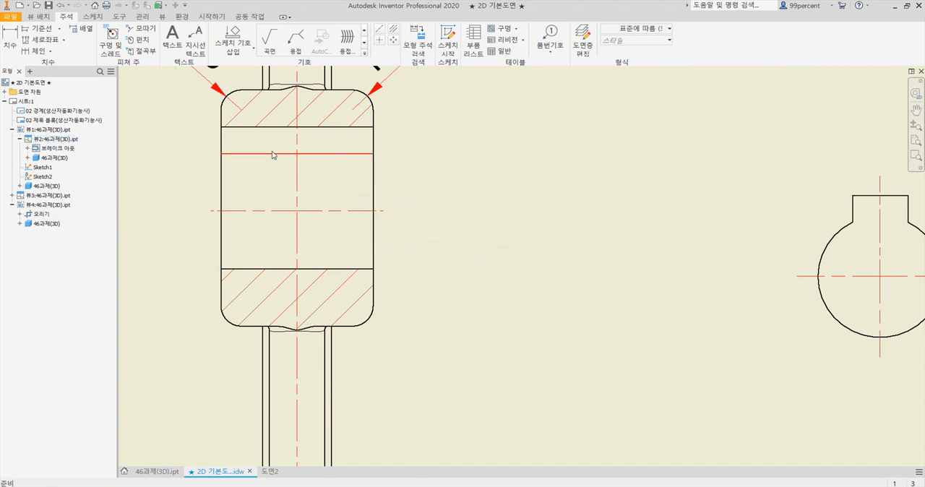
{"action": "scroll", "coordinate": [465, 186], "scroll_direction": "up", "scroll_amount": 5}
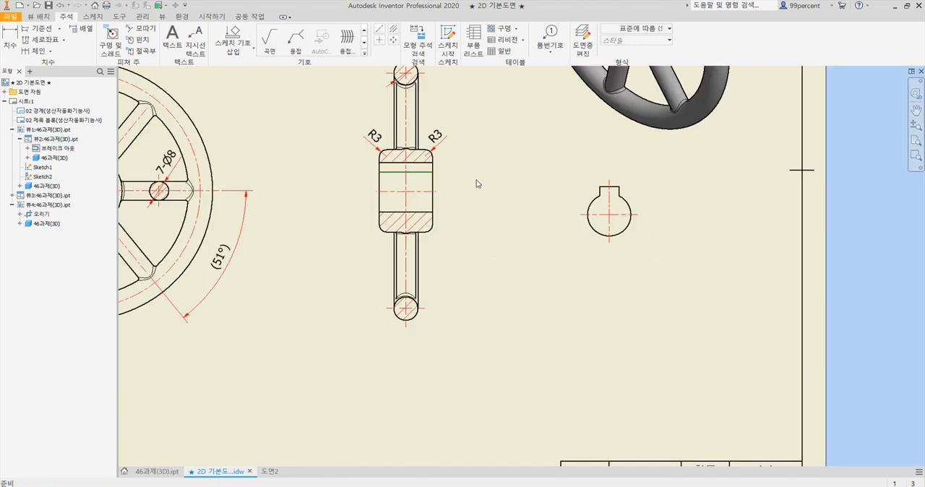
{"action": "scroll", "coordinate": [477, 180], "scroll_direction": "down", "scroll_amount": 3}
{"action": "left_click", "coordinate": [436, 182]}
{"action": "scroll", "coordinate": [413, 182], "scroll_direction": "up", "scroll_amount": 5}
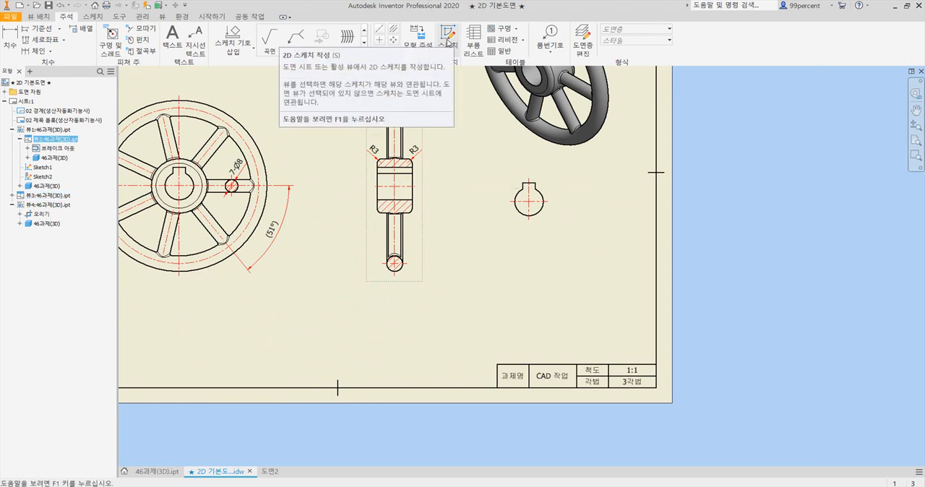
{"action": "left_click", "coordinate": [448, 38]}
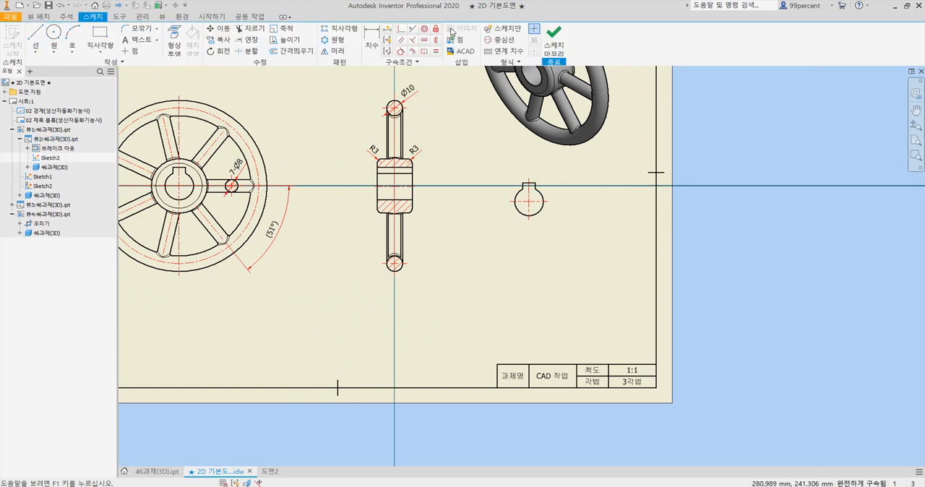
{"action": "scroll", "coordinate": [409, 150], "scroll_direction": "up", "scroll_amount": 5}
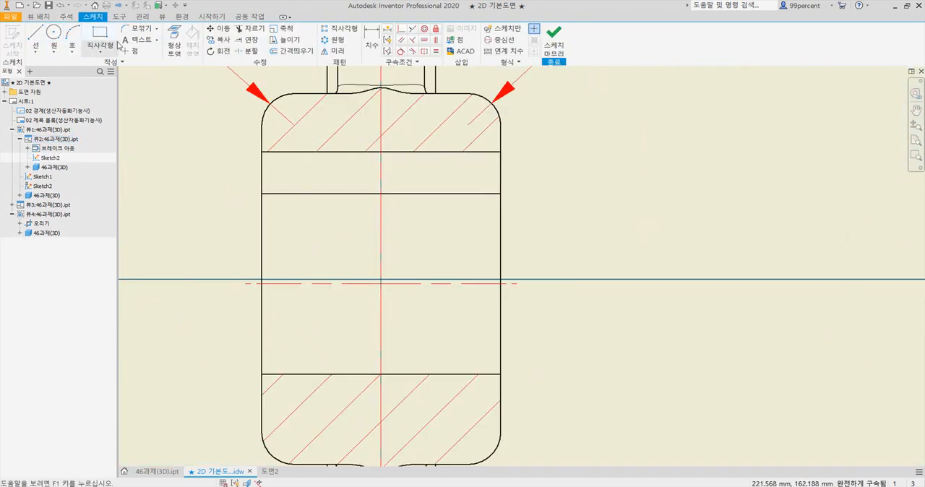
{"action": "left_click", "coordinate": [35, 36]}
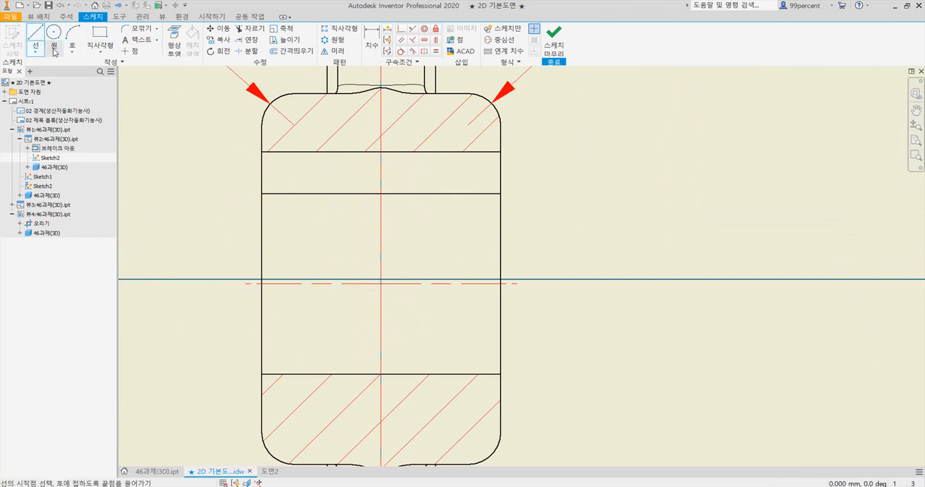
{"action": "left_click", "coordinate": [262, 179]}
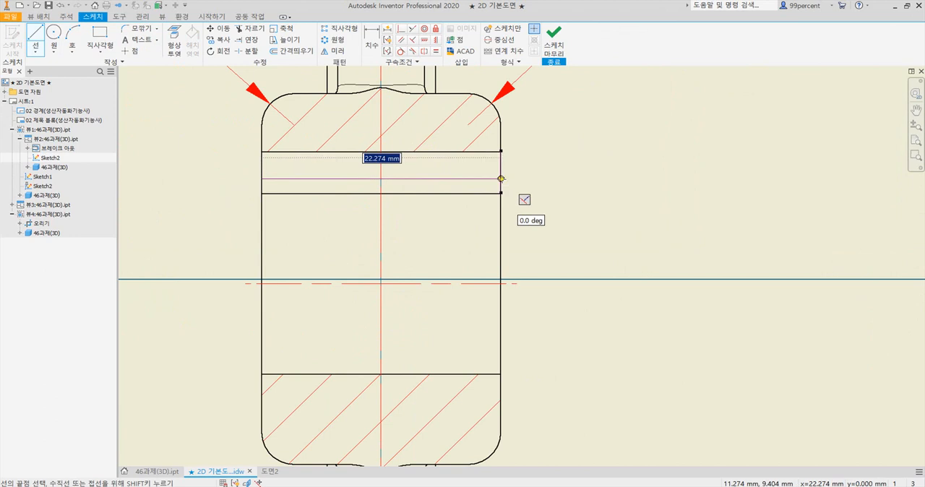
{"action": "double_click", "coordinate": [501, 178]}
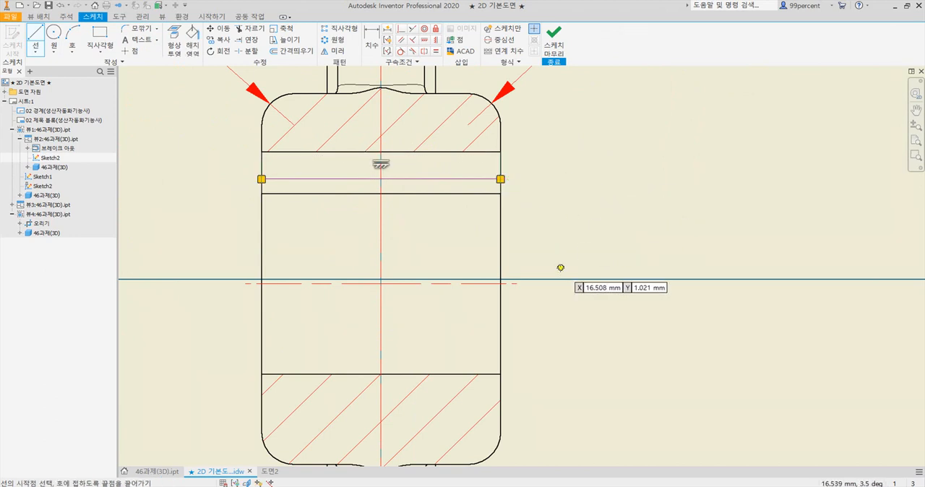
Set the sketched line's distance above the bore's upper edge to 1 mm and finish the sketch
{"action": "left_click", "coordinate": [372, 35]}
{"action": "left_click", "coordinate": [460, 194]}
{"action": "left_click", "coordinate": [482, 180]}
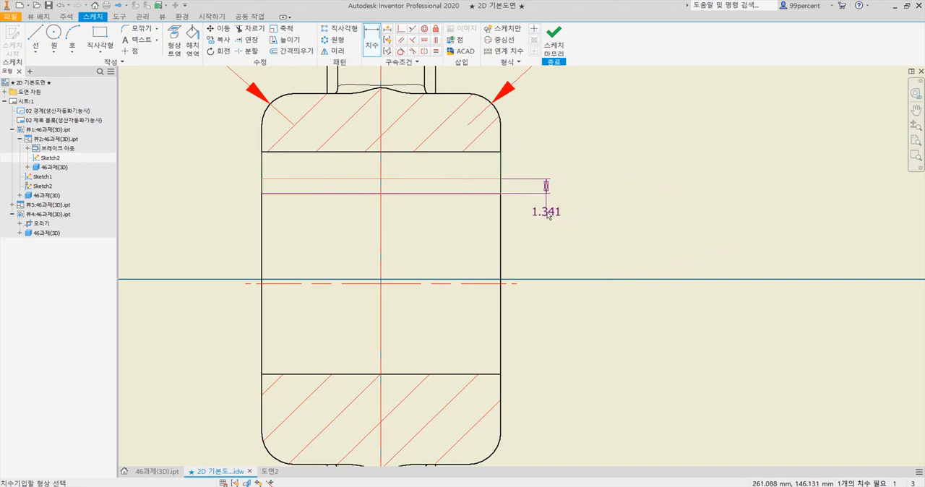
{"action": "left_click", "coordinate": [549, 216]}
{"action": "type", "text": "1"}
{"action": "key", "text": "Return"}
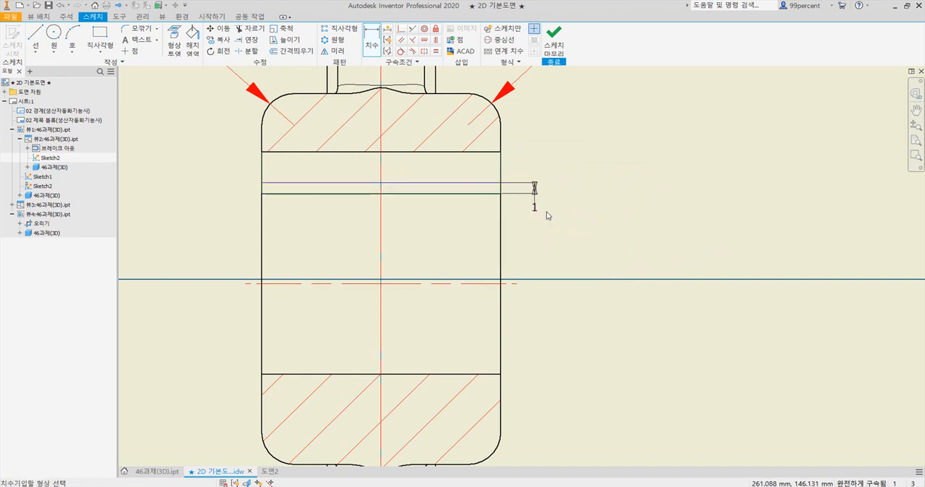
{"action": "left_click", "coordinate": [553, 49]}
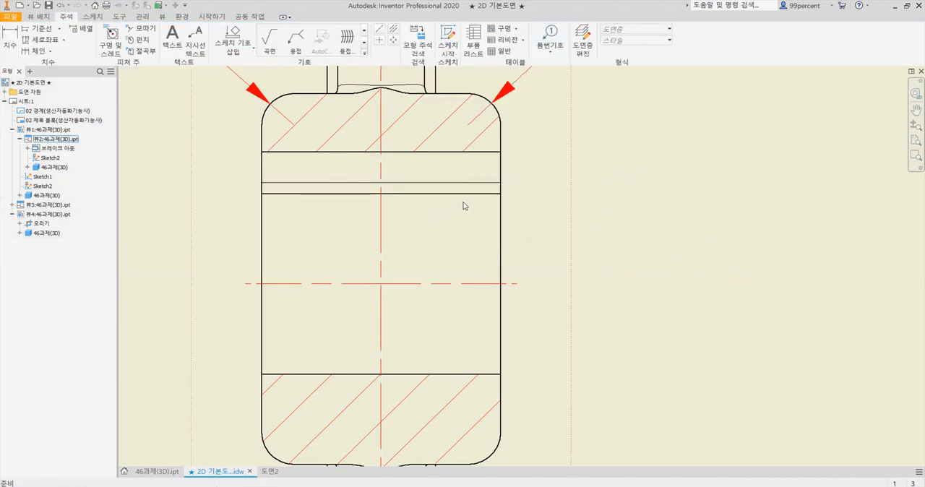
Hide the hub section's original upper bore edge and set the sketched line's weight to 0.50 mm
{"action": "right_click", "coordinate": [335, 197]}
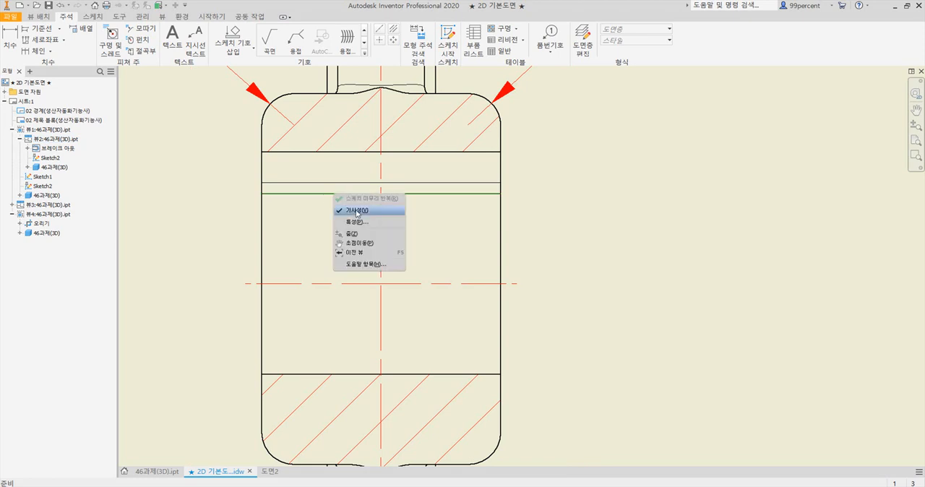
{"action": "left_click", "coordinate": [358, 212]}
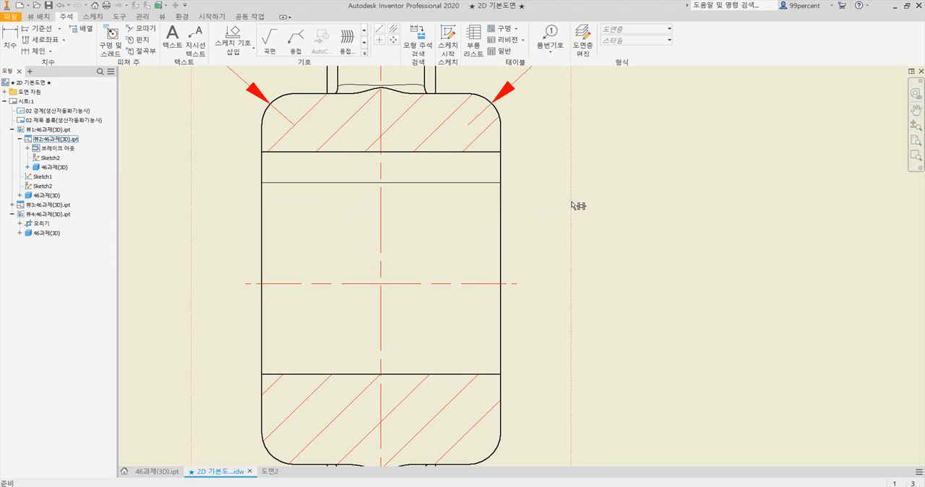
{"action": "left_click", "coordinate": [453, 184]}
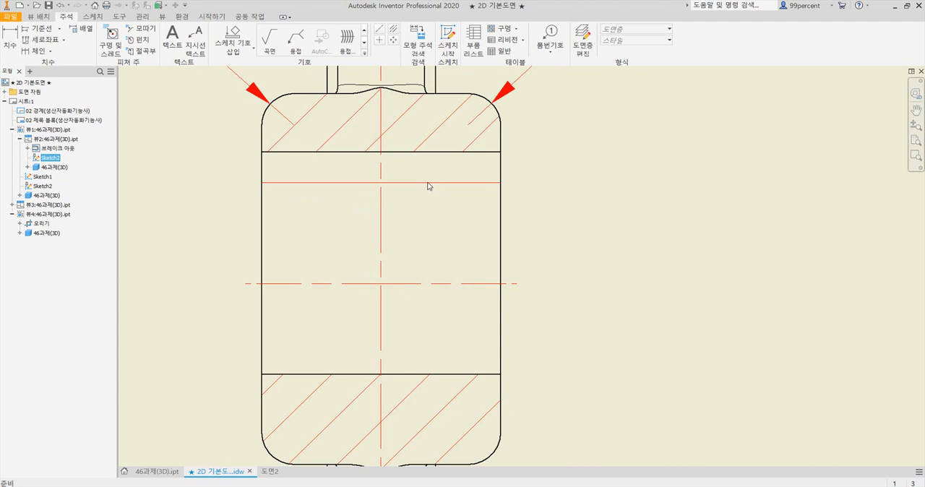
{"action": "scroll", "coordinate": [428, 186], "scroll_direction": "up", "scroll_amount": 4}
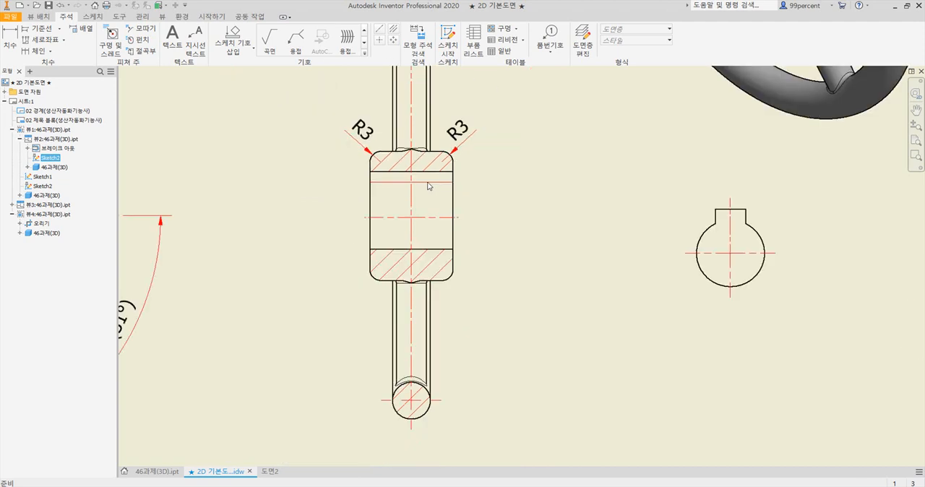
{"action": "right_click", "coordinate": [428, 186]}
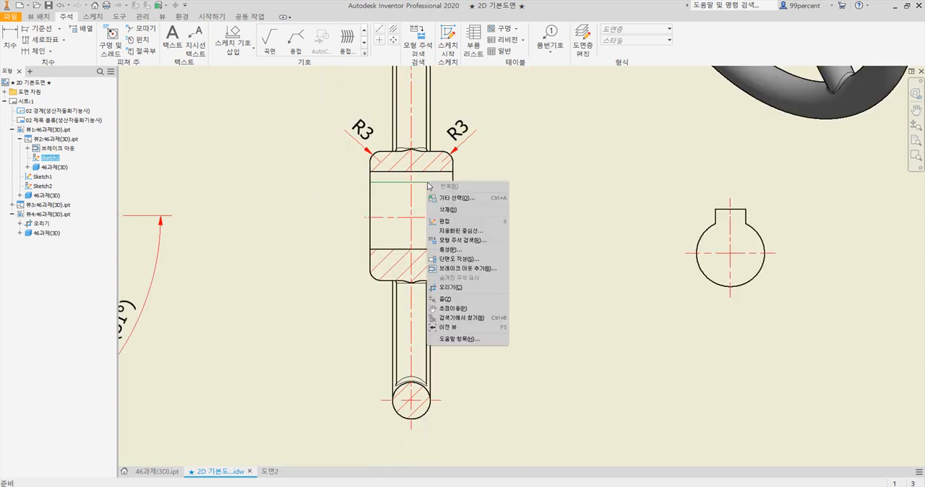
{"action": "left_click", "coordinate": [455, 249]}
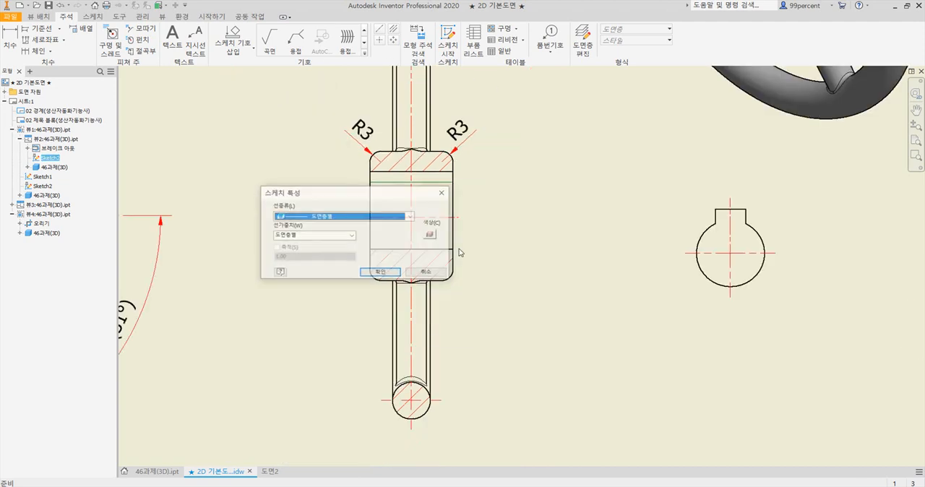
{"action": "left_click", "coordinate": [345, 236]}
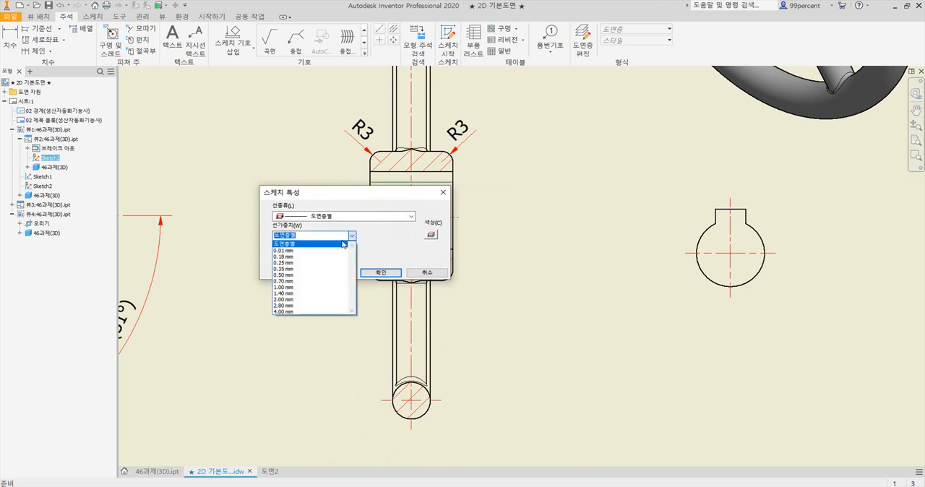
{"action": "left_click", "coordinate": [318, 275]}
{"action": "left_click", "coordinate": [384, 273]}
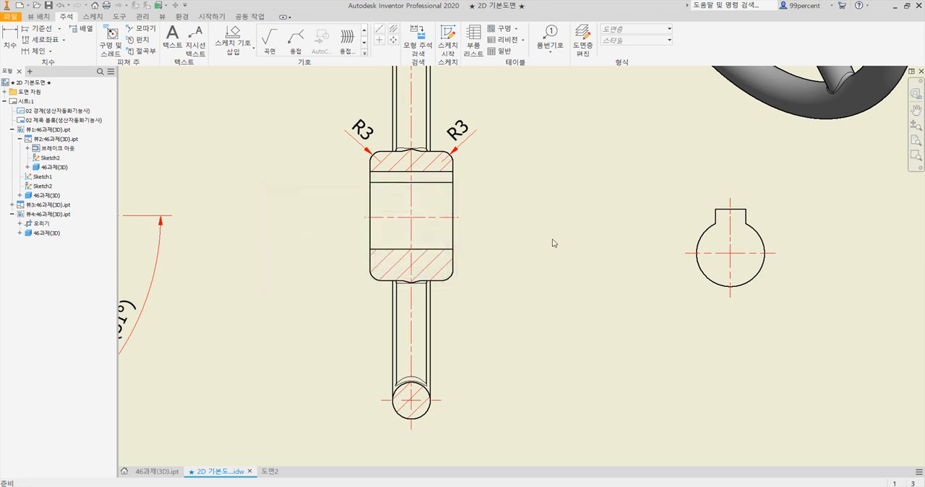
Add a vertical dimension beside the hub section from the bore's lower edge to the sketched line above the bore
{"action": "scroll", "coordinate": [547, 224], "scroll_direction": "down", "scroll_amount": 2}
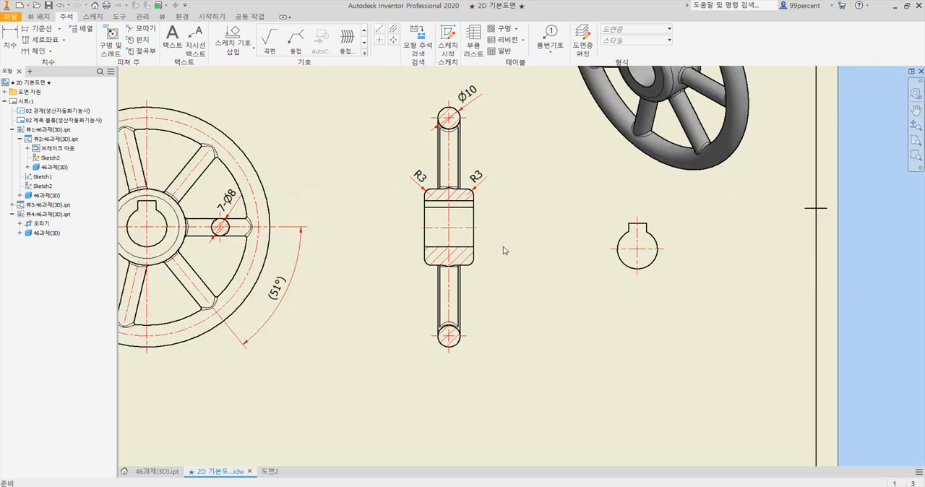
{"action": "middle_click_drag", "start_coordinate": [502, 248], "coordinate": [439, 253]}
{"action": "scroll", "coordinate": [438, 253], "scroll_direction": "up", "scroll_amount": 3}
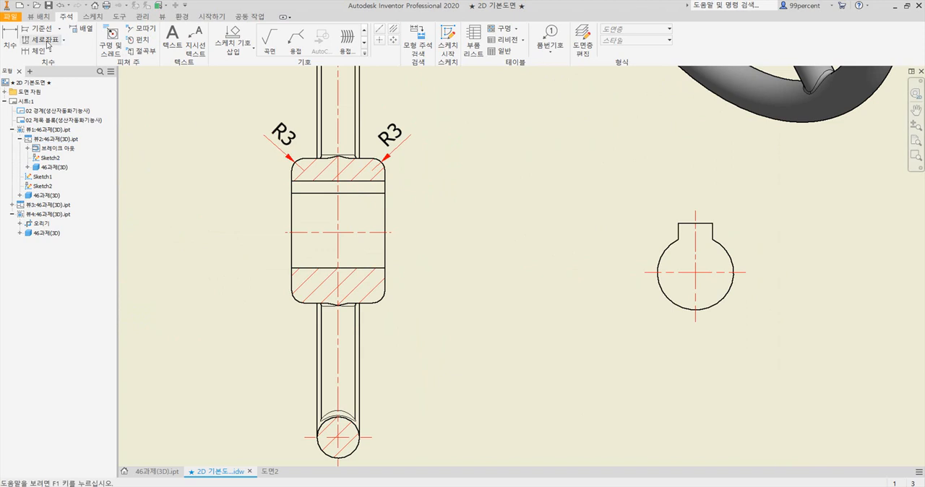
{"action": "left_click", "coordinate": [15, 41]}
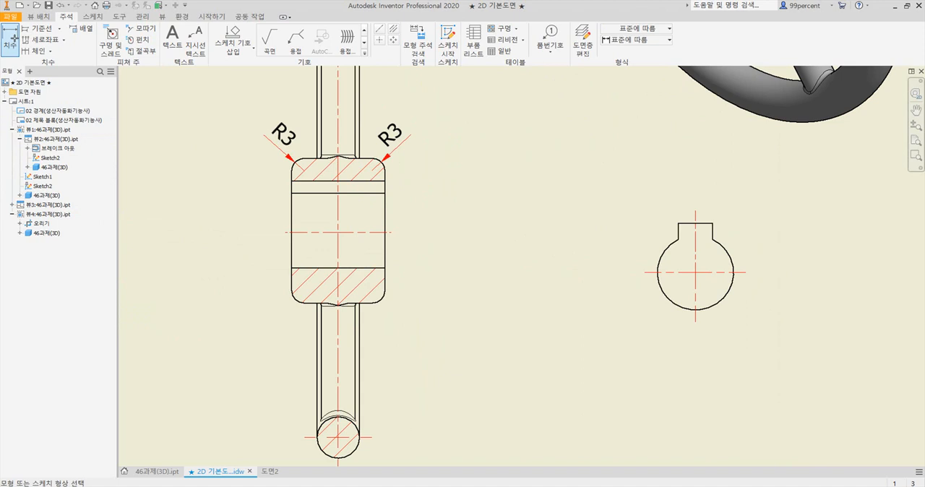
{"action": "left_click", "coordinate": [385, 268]}
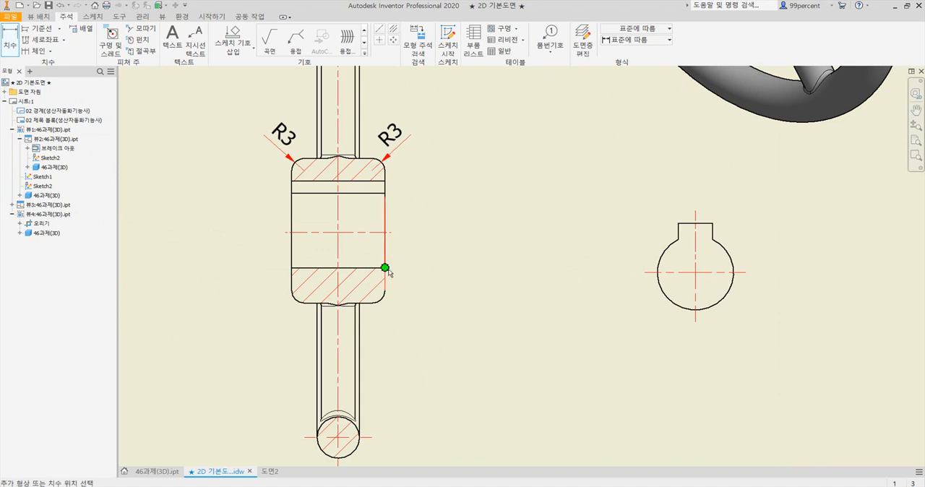
{"action": "left_click", "coordinate": [384, 193]}
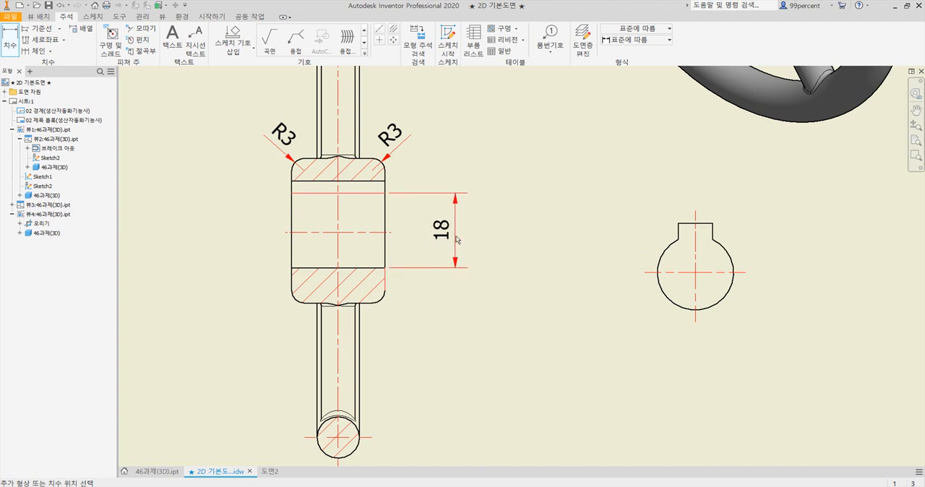
{"action": "left_click", "coordinate": [456, 240]}
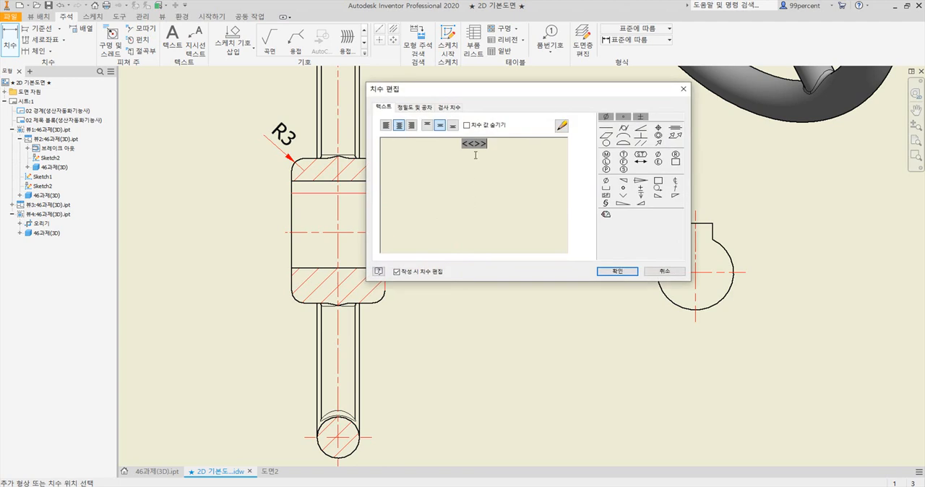
Add a Ø symbol before and H7 after the new bore dimension's value
{"action": "left_click", "coordinate": [464, 144]}
{"action": "left_click", "coordinate": [605, 181]}
{"action": "type", "text": "H7"}
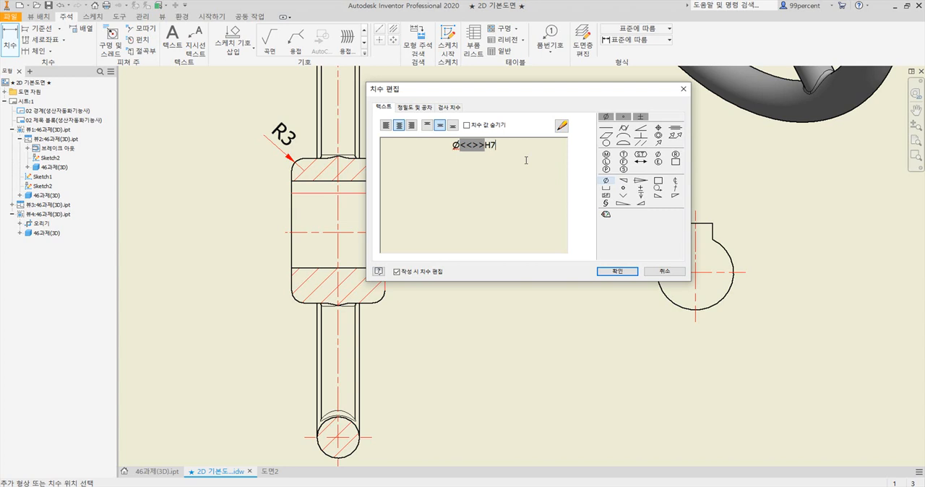
{"action": "left_click", "coordinate": [628, 273]}
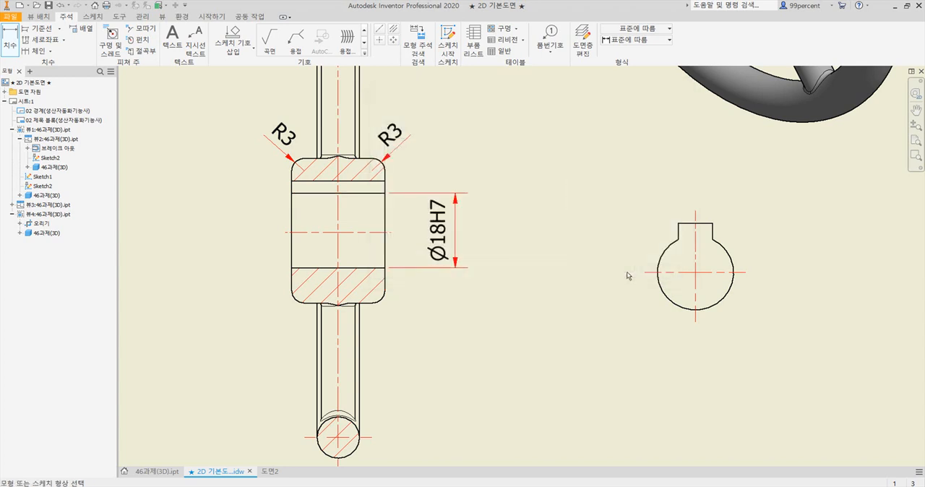
Hide the upper extension line of the Ø18H7 bore dimension
{"action": "left_click", "coordinate": [440, 244]}
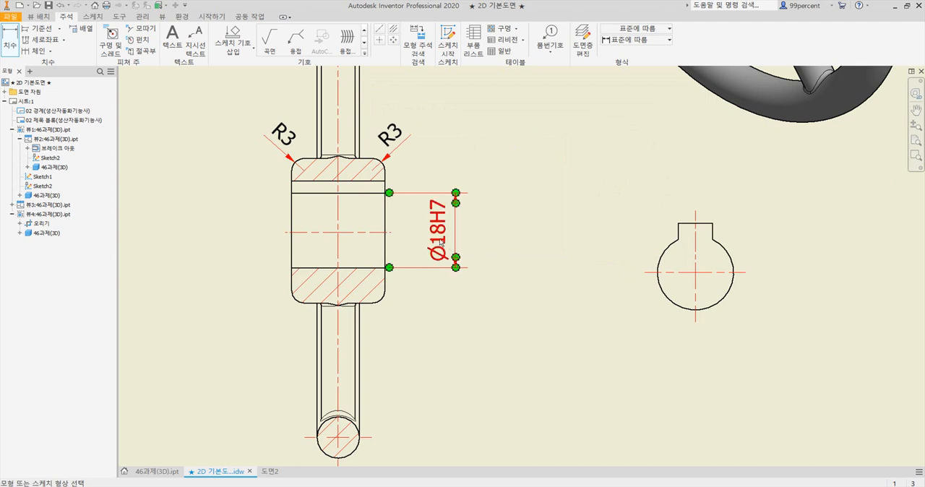
{"action": "scroll", "coordinate": [440, 238], "scroll_direction": "up", "scroll_amount": 2}
{"action": "left_click", "coordinate": [384, 273]}
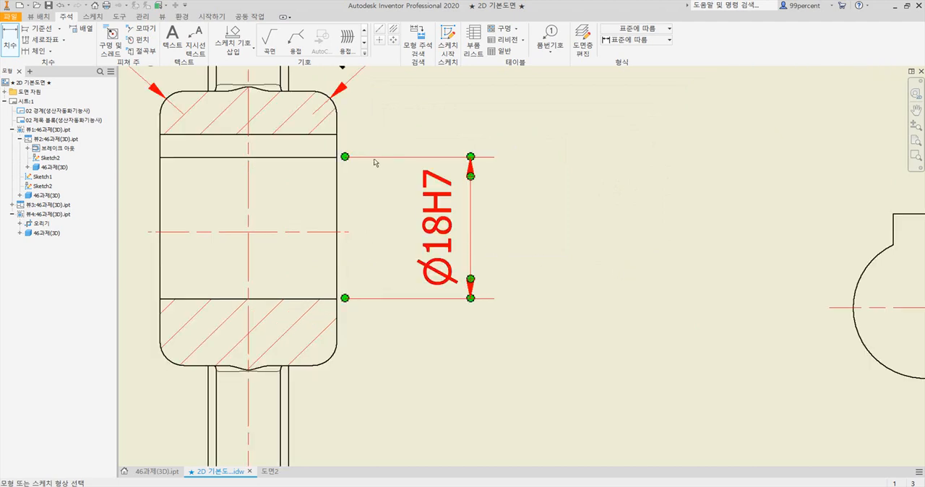
{"action": "left_click", "coordinate": [400, 158]}
{"action": "left_click", "coordinate": [579, 231]}
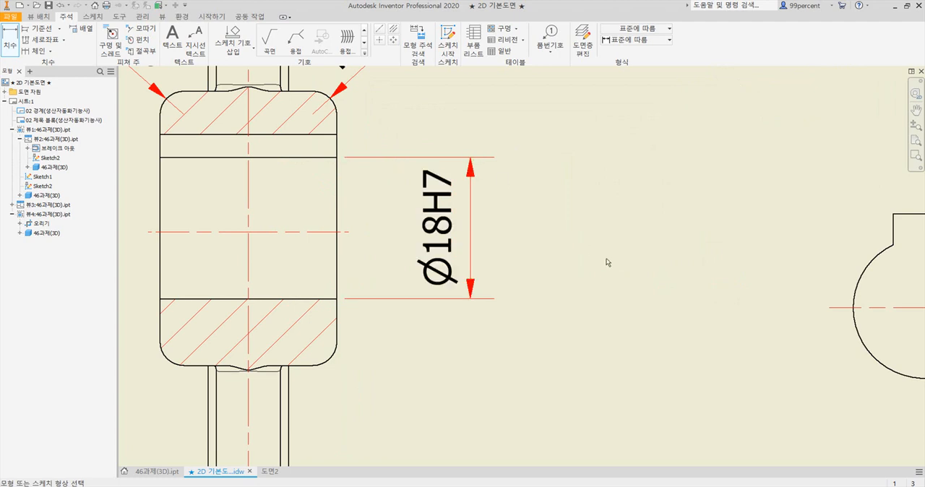
{"action": "left_click", "coordinate": [383, 157]}
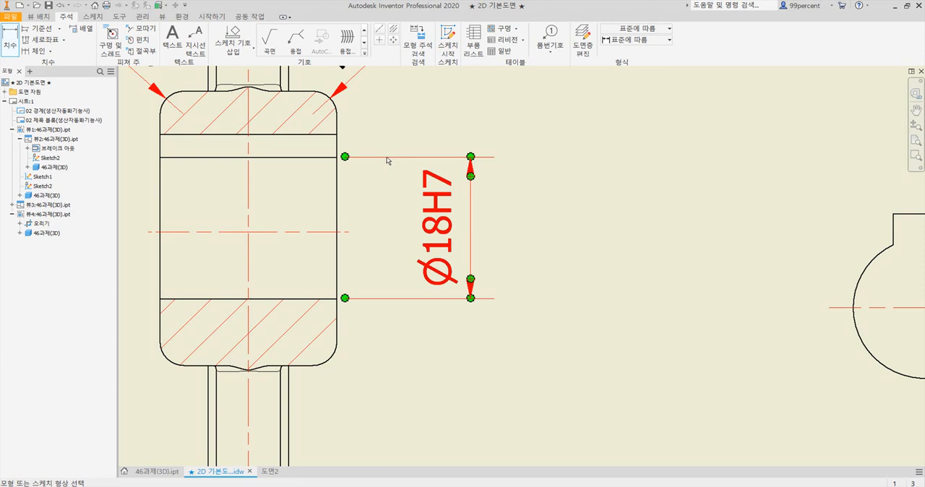
{"action": "right_click", "coordinate": [388, 160]}
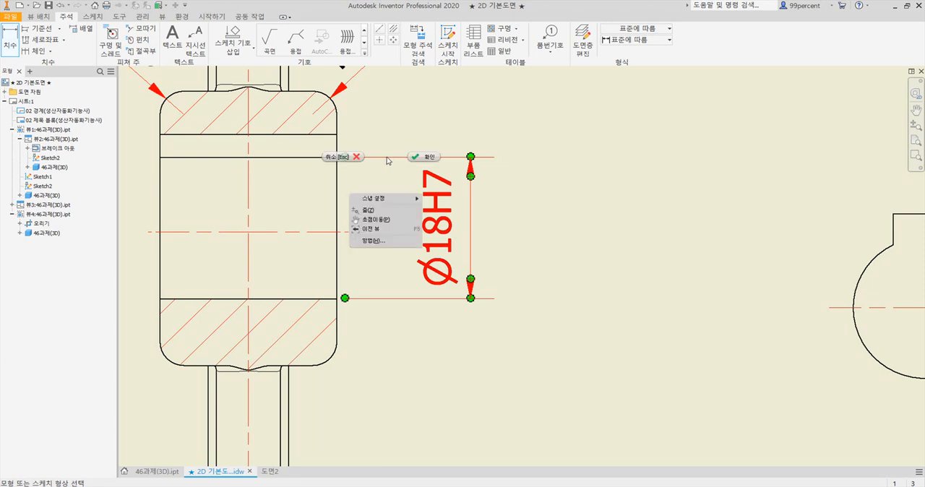
{"action": "left_click", "coordinate": [577, 170]}
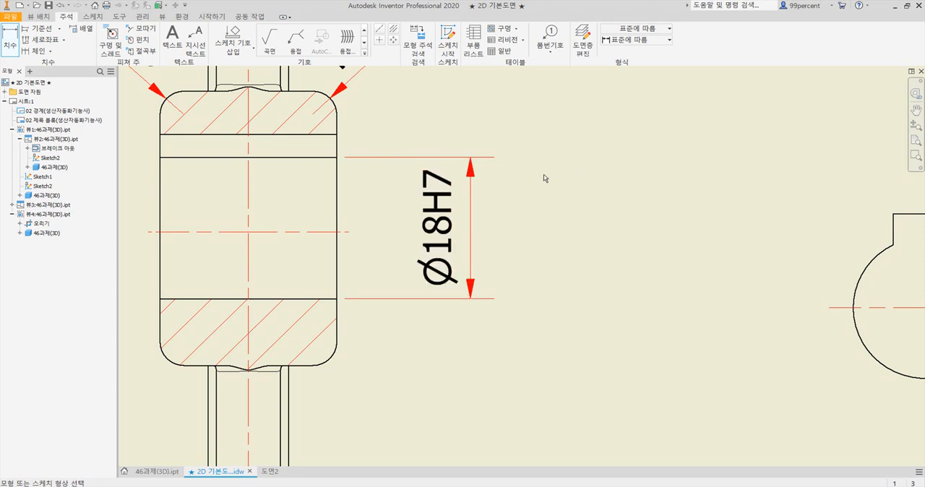
{"action": "right_click", "coordinate": [441, 183]}
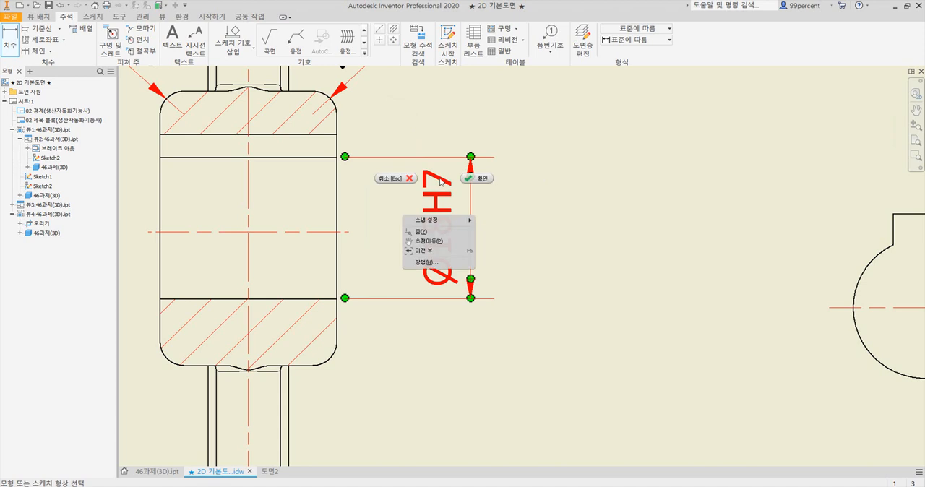
{"action": "left_click", "coordinate": [476, 178]}
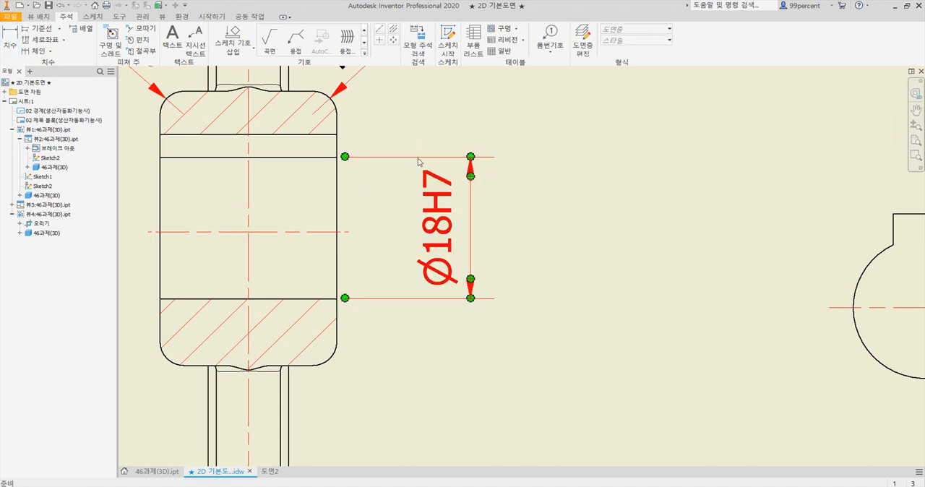
{"action": "right_click", "coordinate": [415, 160]}
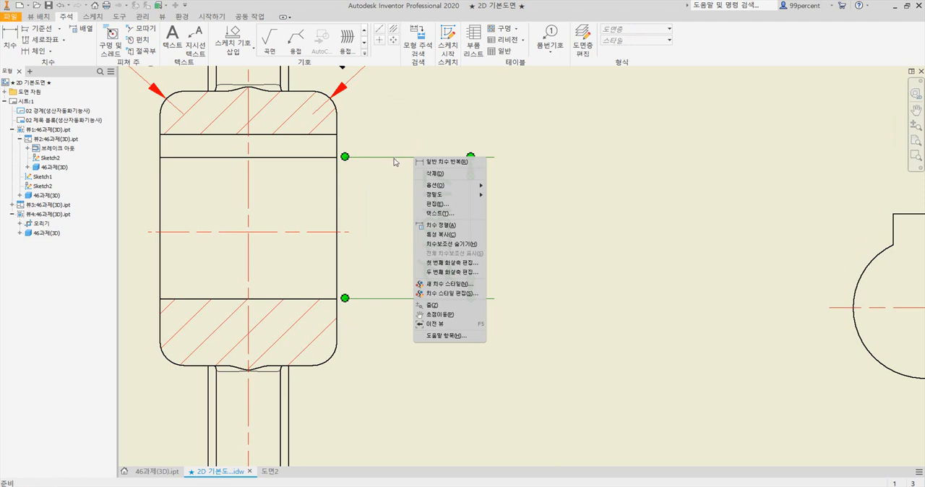
{"action": "left_click", "coordinate": [454, 247]}
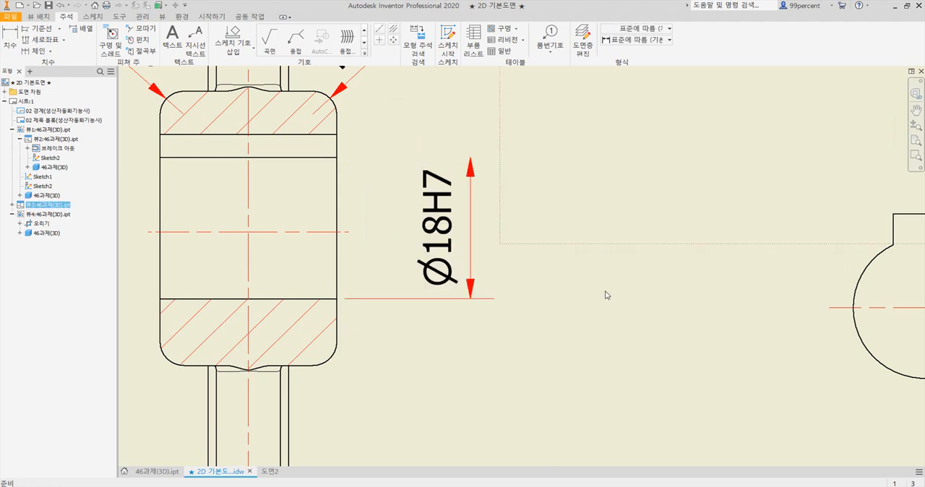
Change the second arrowhead, at the upper end of the Ø18H7 dimension, to 없음 (none)
{"action": "left_click", "coordinate": [473, 174]}
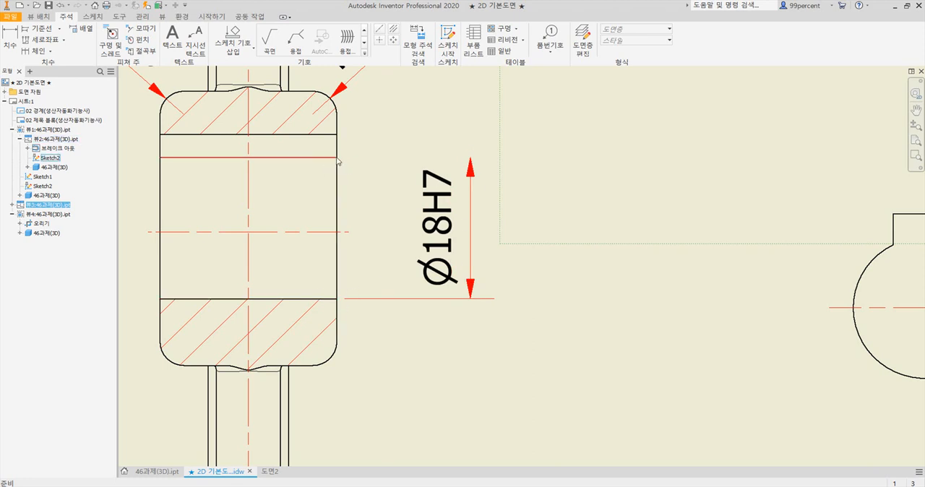
{"action": "left_click", "coordinate": [471, 292]}
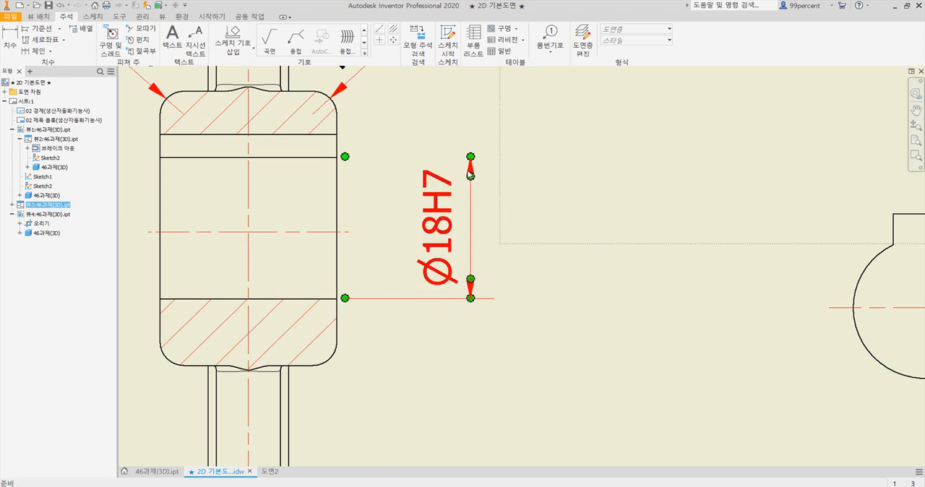
{"action": "left_click", "coordinate": [442, 199]}
{"action": "right_click", "coordinate": [443, 197]}
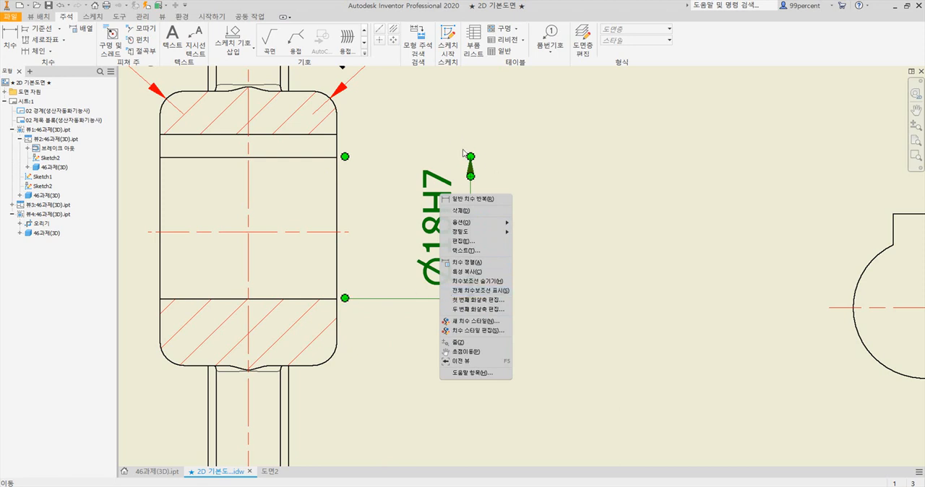
{"action": "left_click", "coordinate": [485, 311]}
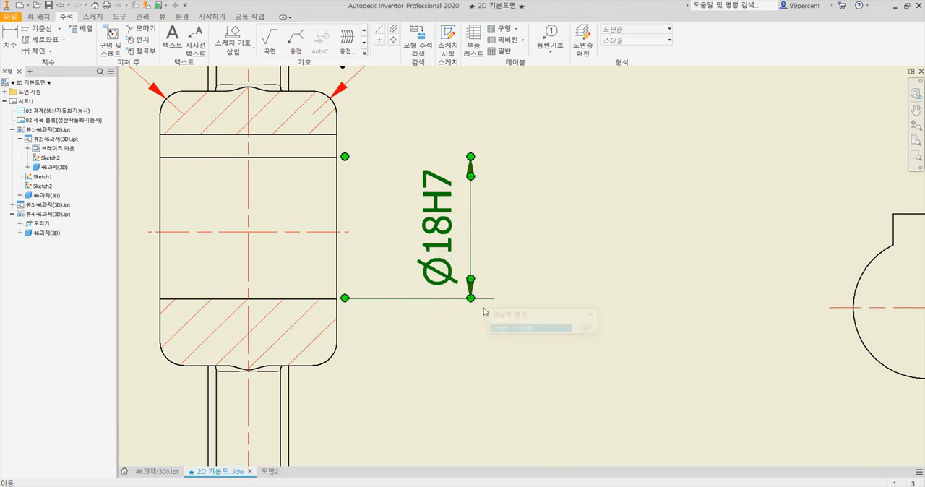
{"action": "left_click_drag", "start_coordinate": [539, 315], "coordinate": [556, 216]}
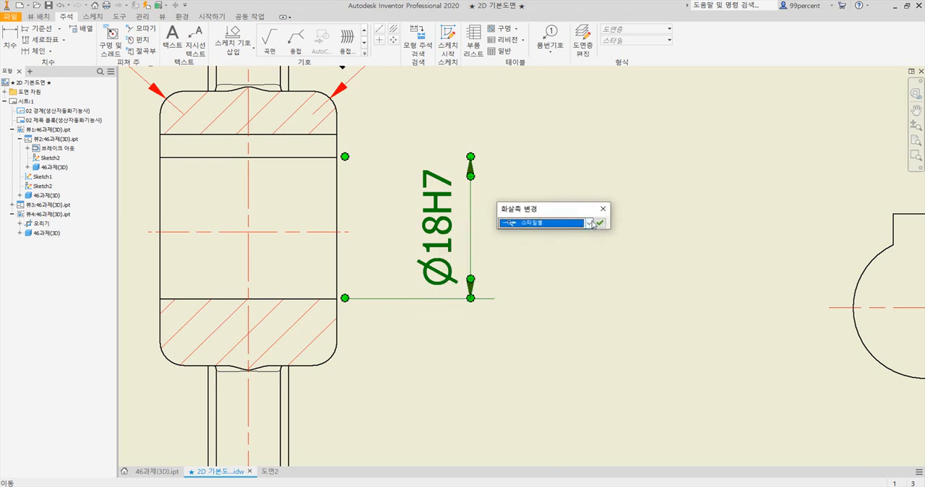
{"action": "left_click", "coordinate": [549, 224]}
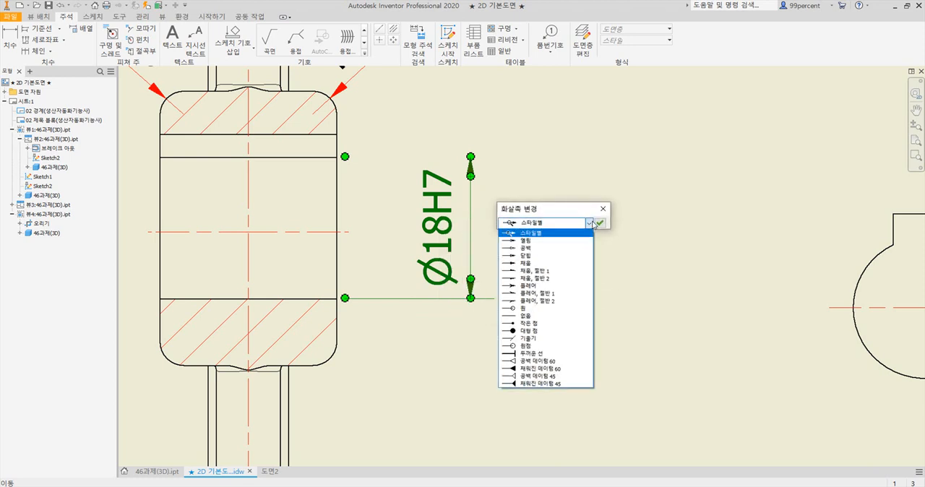
{"action": "left_click", "coordinate": [536, 316]}
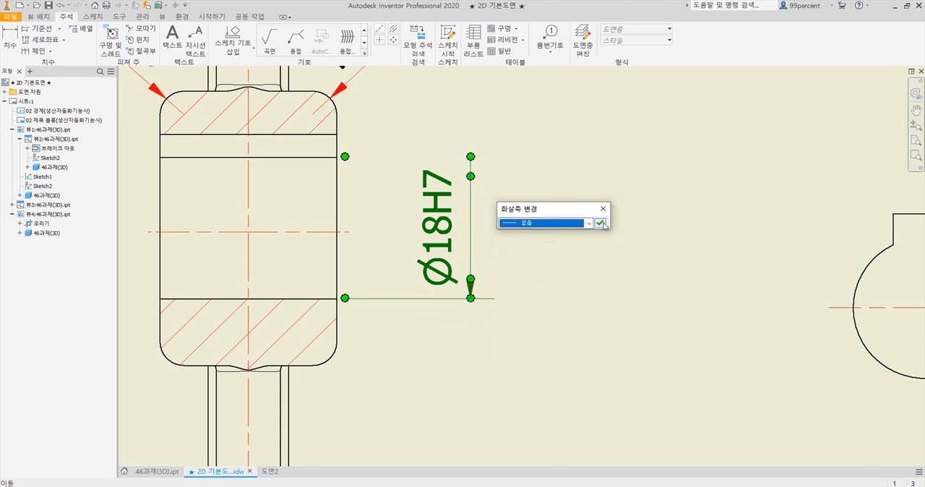
{"action": "left_click", "coordinate": [601, 224]}
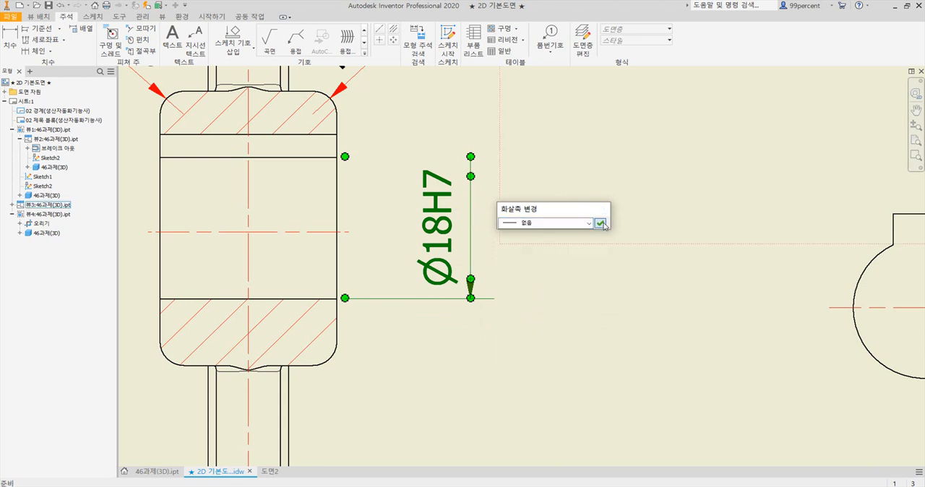
{"action": "left_click", "coordinate": [492, 332]}
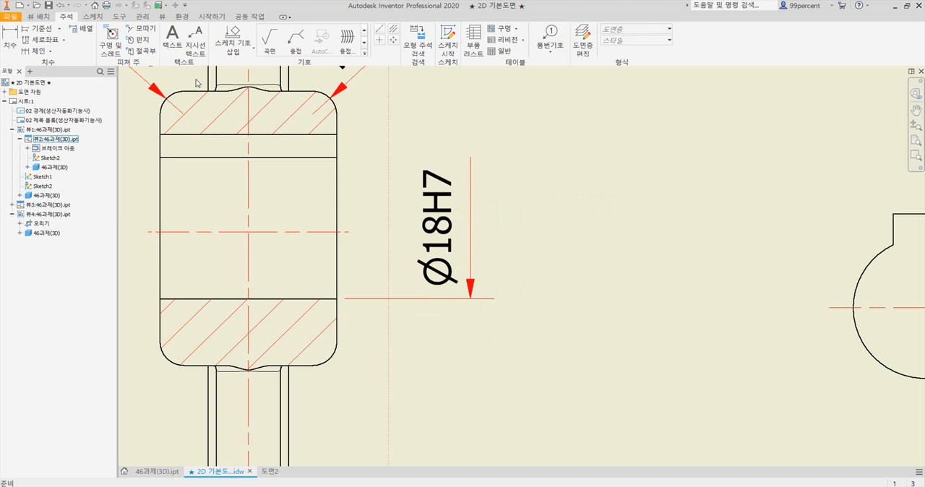
Dimension the hub section's outer diameter between its upper and lower edges, outside the bore dimension, with a Ø prefix
{"action": "left_click", "coordinate": [10, 40]}
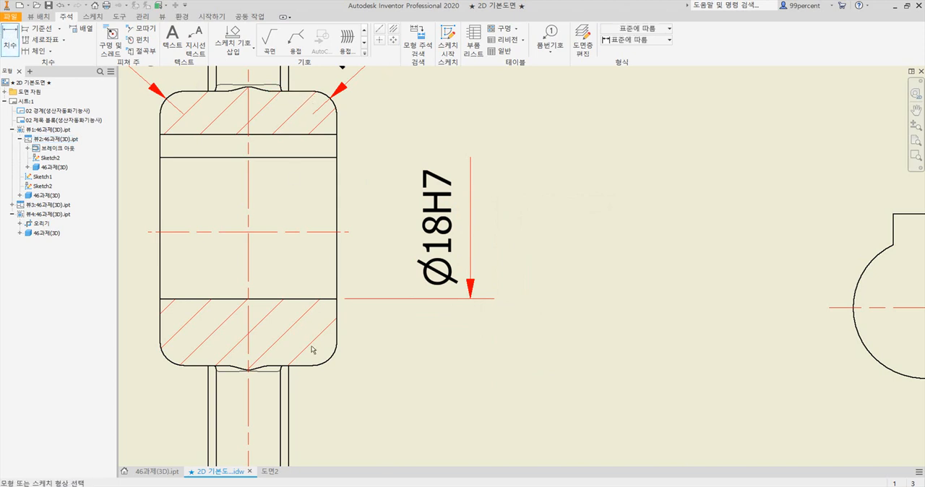
{"action": "left_click", "coordinate": [303, 95]}
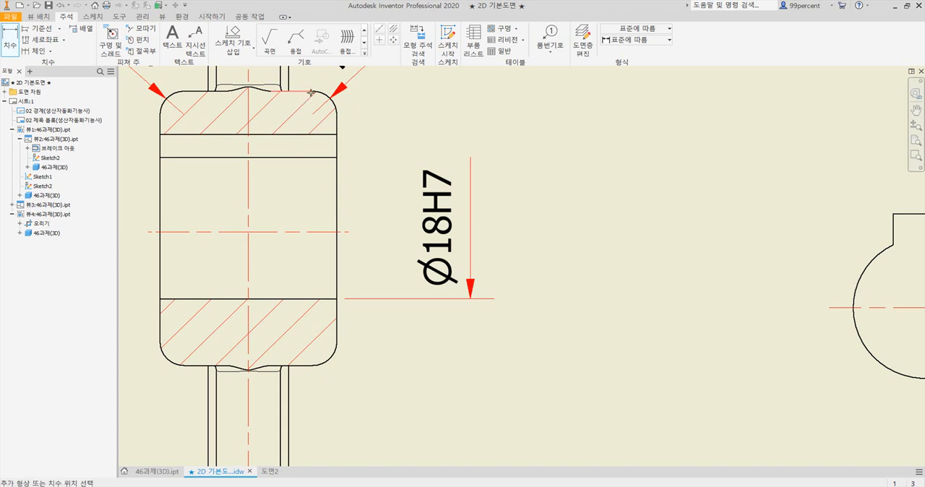
{"action": "left_click", "coordinate": [306, 365]}
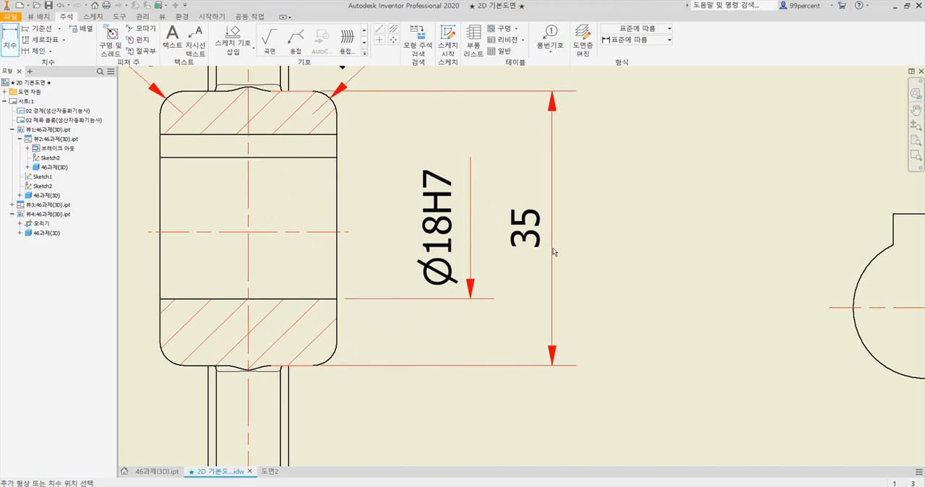
{"action": "left_click", "coordinate": [553, 251]}
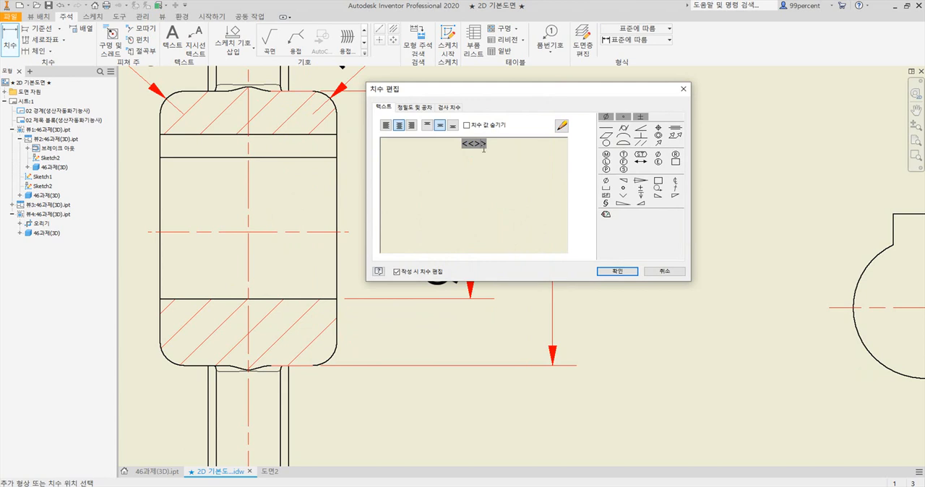
{"action": "left_click", "coordinate": [607, 181]}
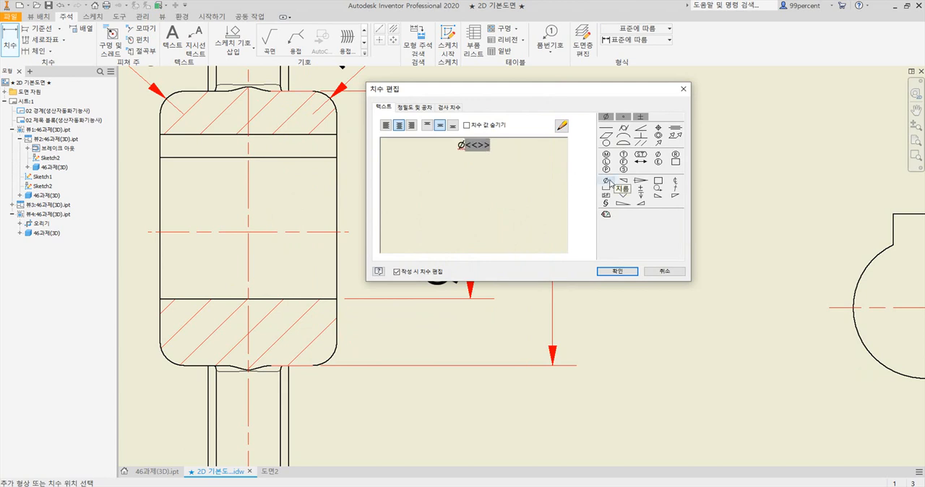
{"action": "left_click", "coordinate": [616, 271]}
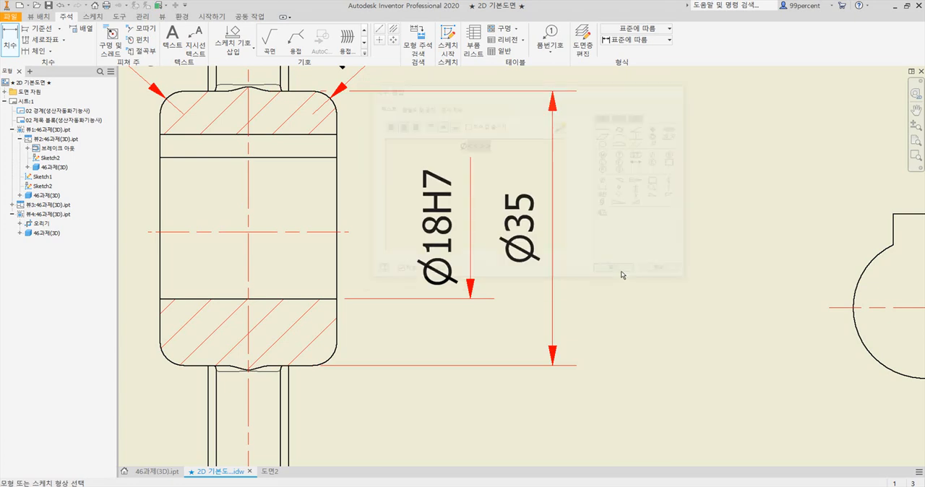
Dimension the distance between the upper and lower rim section circle centres, outside the Ø35 dimension, with a Ø prefix
{"action": "scroll", "coordinate": [625, 267], "scroll_direction": "down", "scroll_amount": 5}
{"action": "middle_click_drag", "start_coordinate": [641, 259], "coordinate": [608, 236]}
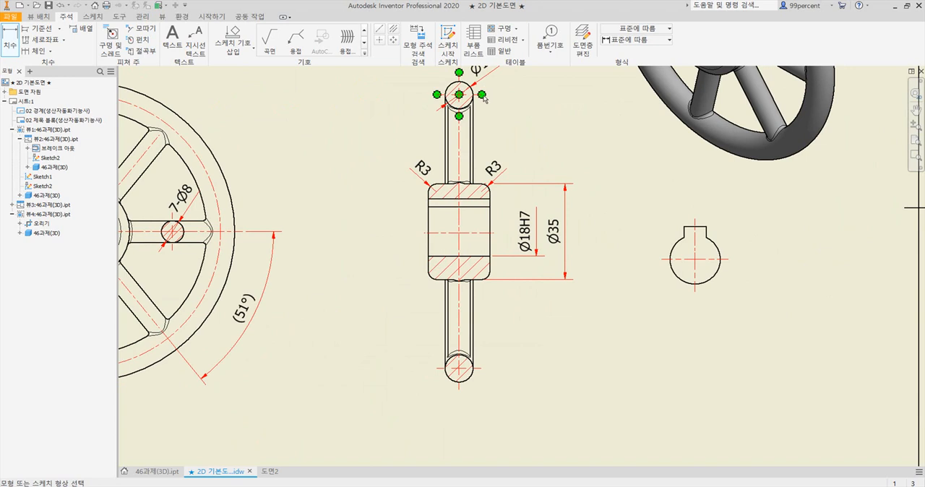
{"action": "left_click", "coordinate": [483, 98]}
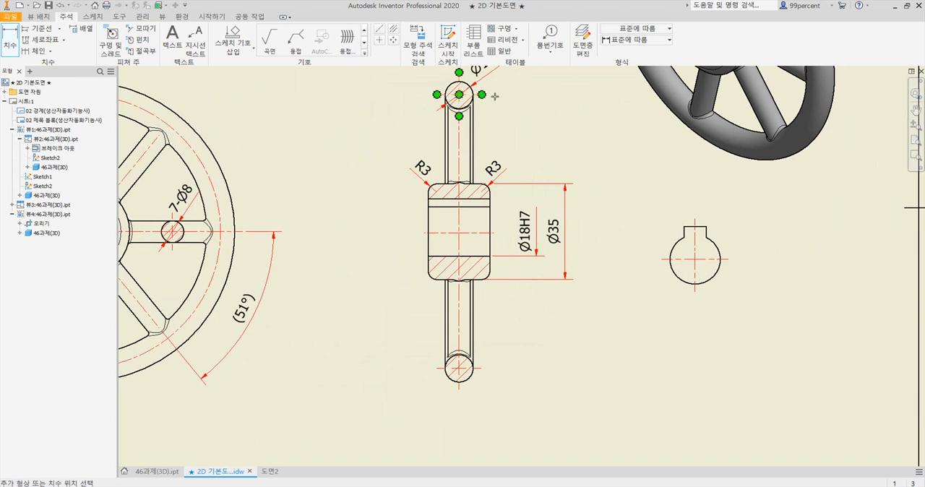
{"action": "left_click", "coordinate": [482, 369]}
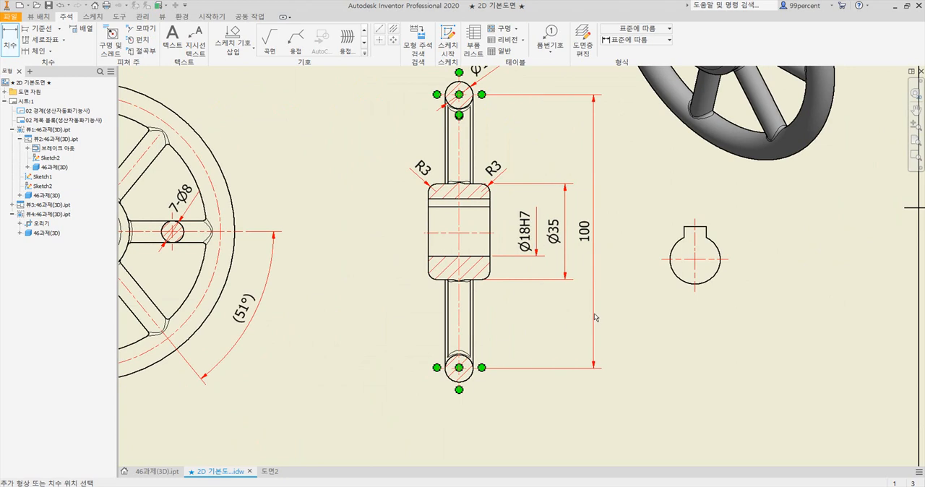
{"action": "left_click", "coordinate": [602, 316]}
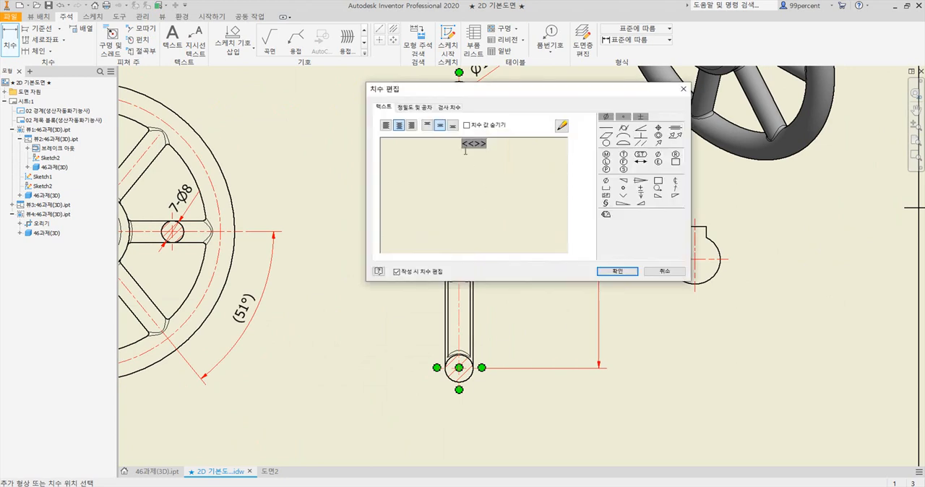
{"action": "left_click", "coordinate": [606, 180]}
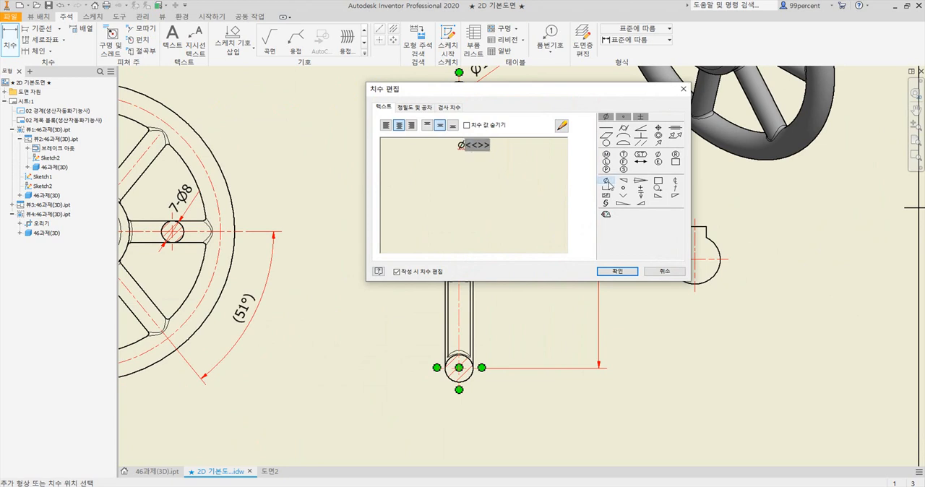
{"action": "left_click", "coordinate": [616, 272]}
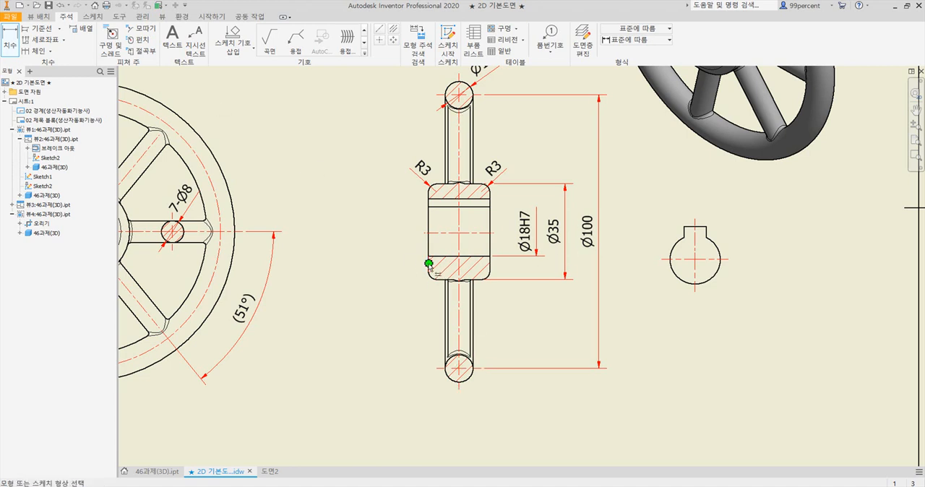
Dimension the hub's width between its two side faces, placing the dimension below the section view
{"action": "scroll", "coordinate": [443, 278], "scroll_direction": "down", "scroll_amount": 3}
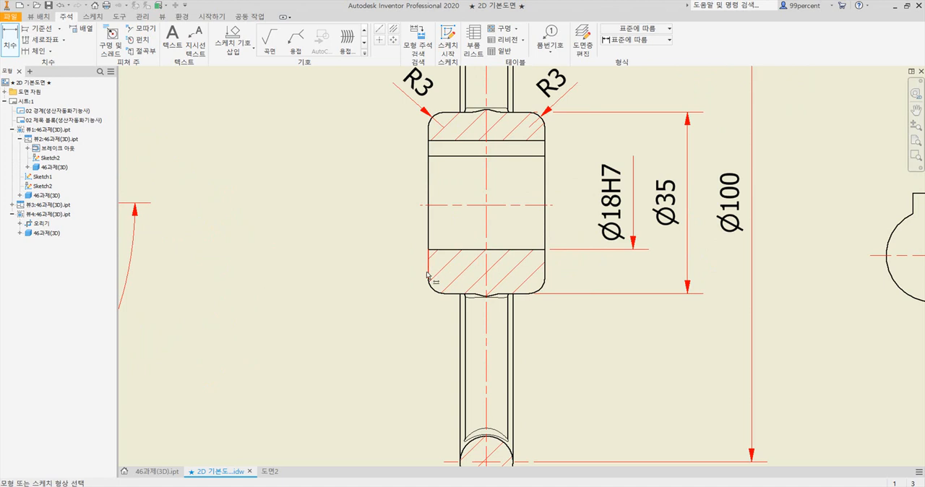
{"action": "left_click", "coordinate": [428, 266]}
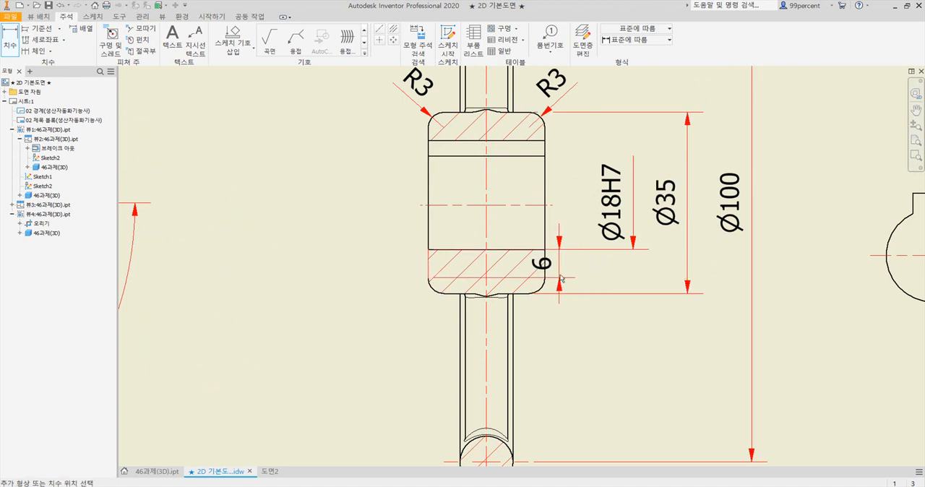
{"action": "left_click", "coordinate": [546, 276]}
{"action": "scroll", "coordinate": [537, 347], "scroll_direction": "up", "scroll_amount": 2}
{"action": "scroll", "coordinate": [541, 254], "scroll_direction": "down", "scroll_amount": 2}
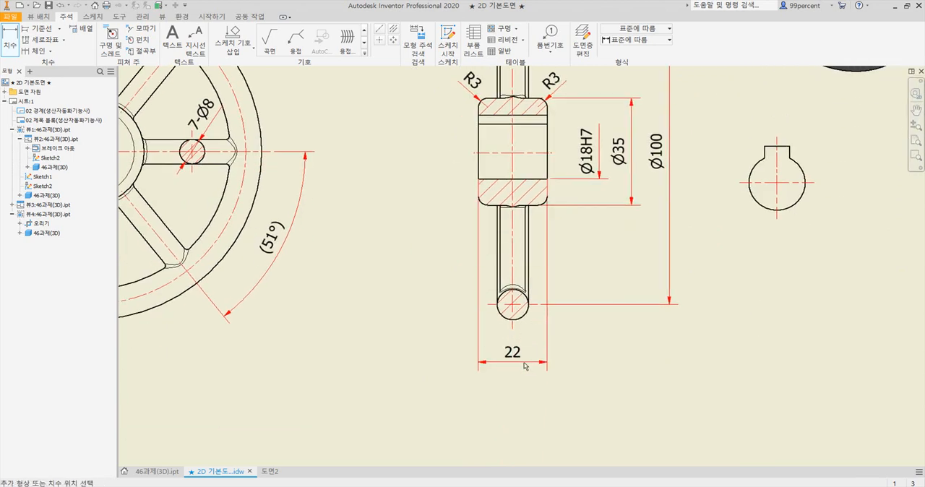
{"action": "left_click", "coordinate": [525, 366]}
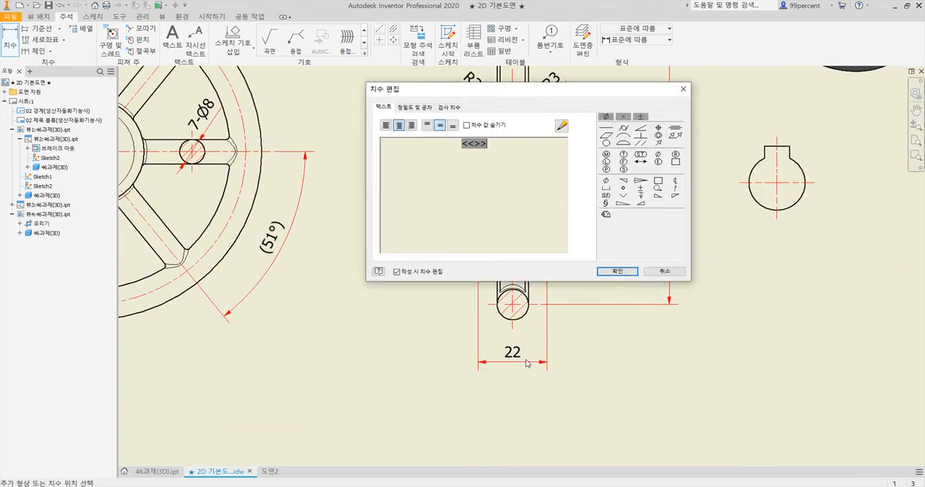
{"action": "left_click", "coordinate": [618, 272]}
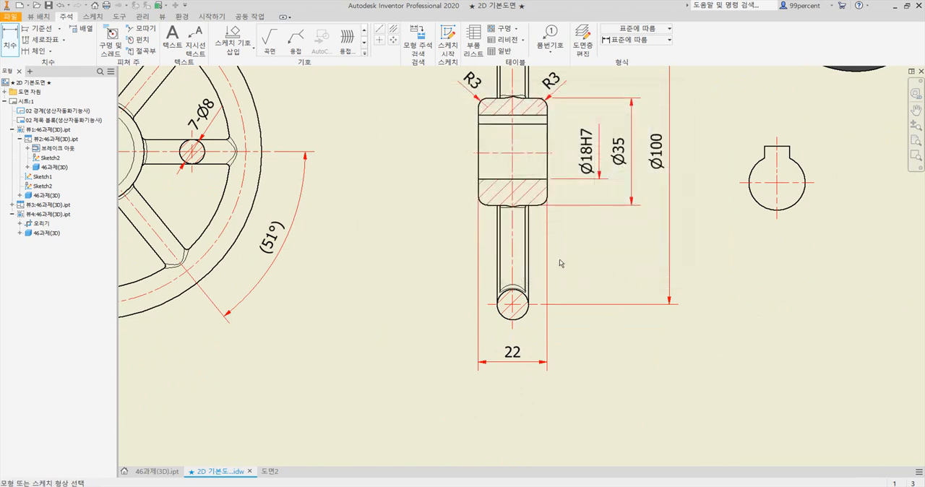
Check the keyway bore view's placement and required dimensions against the reference PDF
{"action": "scroll", "coordinate": [482, 259], "scroll_direction": "down", "scroll_amount": 3}
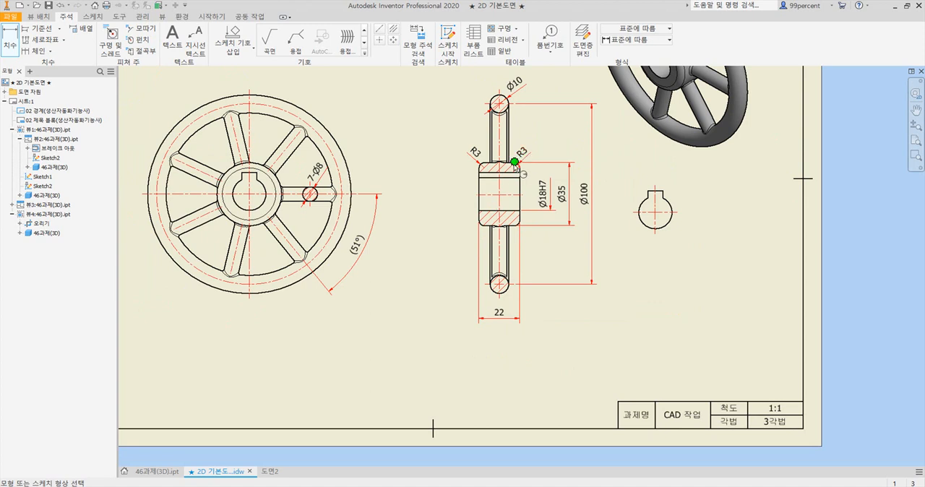
{"action": "scroll", "coordinate": [491, 194], "scroll_direction": "up", "scroll_amount": 2}
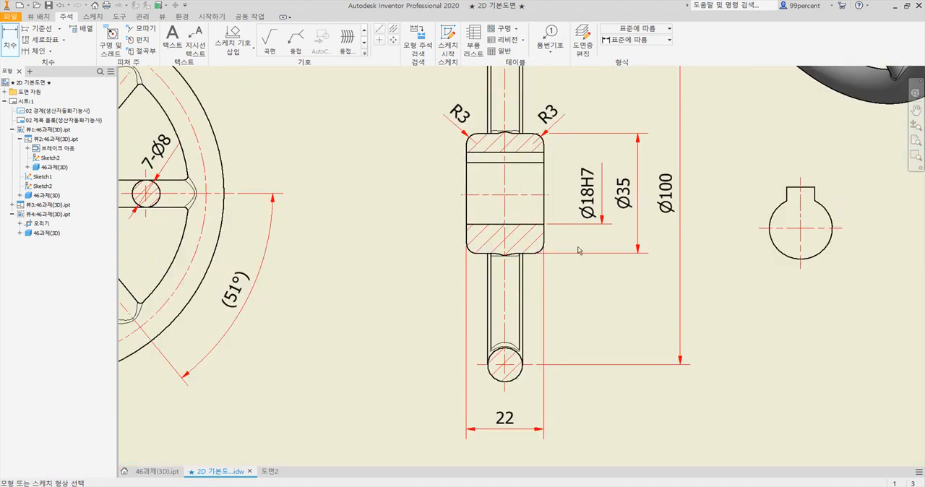
{"action": "middle_click_drag", "start_coordinate": [770, 294], "coordinate": [578, 303]}
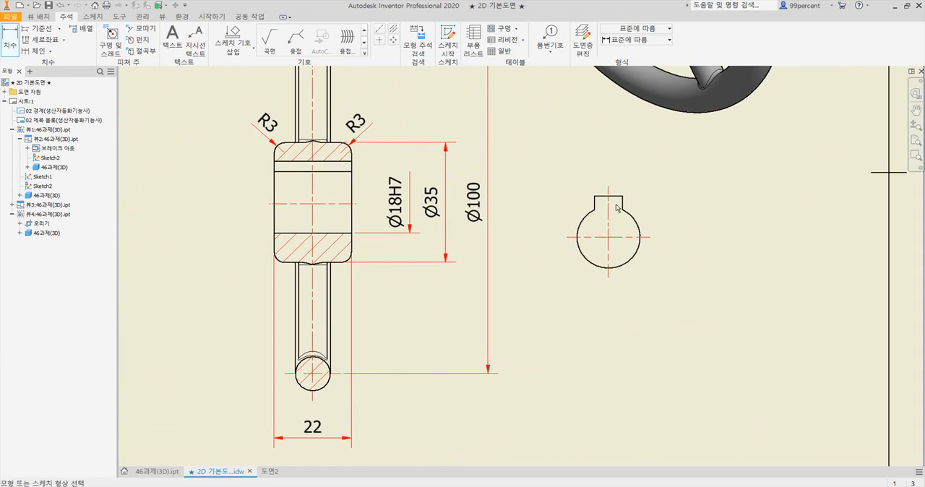
{"action": "key", "text": "alt+Tab"}
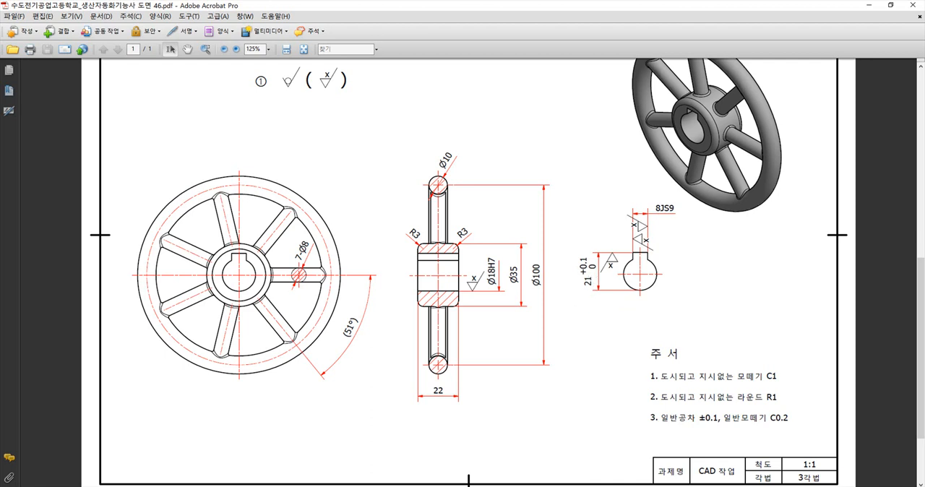
{"action": "key", "text": "alt+Tab"}
{"action": "scroll", "coordinate": [613, 179], "scroll_direction": "up", "scroll_amount": 3}
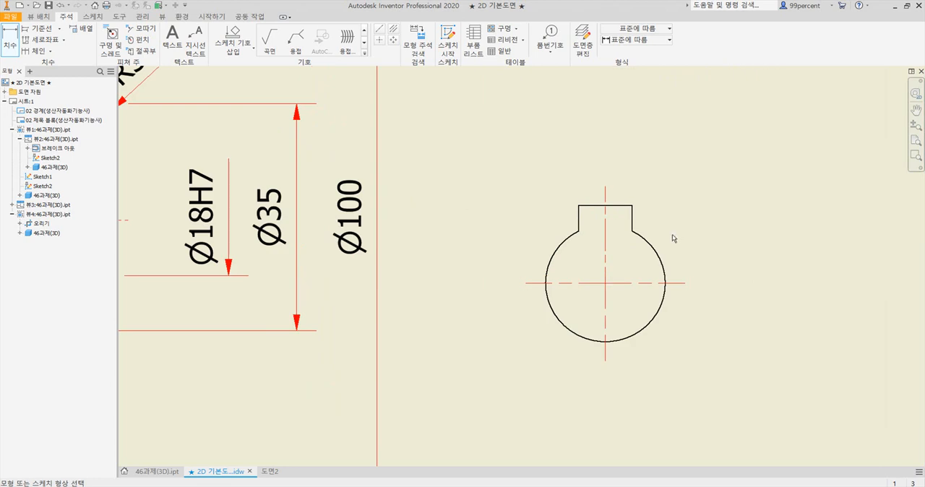
{"action": "mouse_move", "coordinate": [745, 282]}
{"action": "left_mouse_down"}
{"action": "mouse_move", "coordinate": [787, 291]}
{"action": "mouse_move", "coordinate": [779, 292]}
{"action": "left_mouse_up"}
{"action": "scroll", "coordinate": [755, 278], "scroll_direction": "down", "scroll_amount": 4}
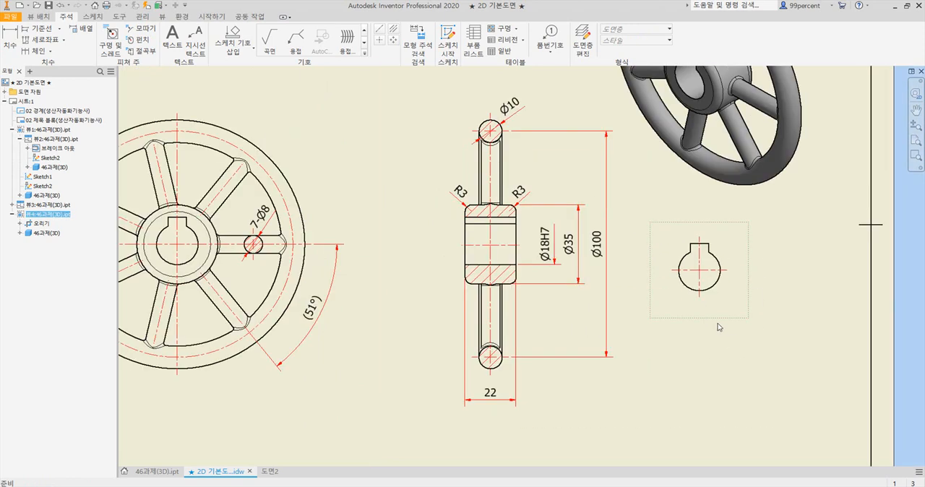
Try the keyway bore view at different heights beside the section view, comparing its position with the reference PDF
{"action": "left_click_drag", "start_coordinate": [707, 322], "coordinate": [706, 335]}
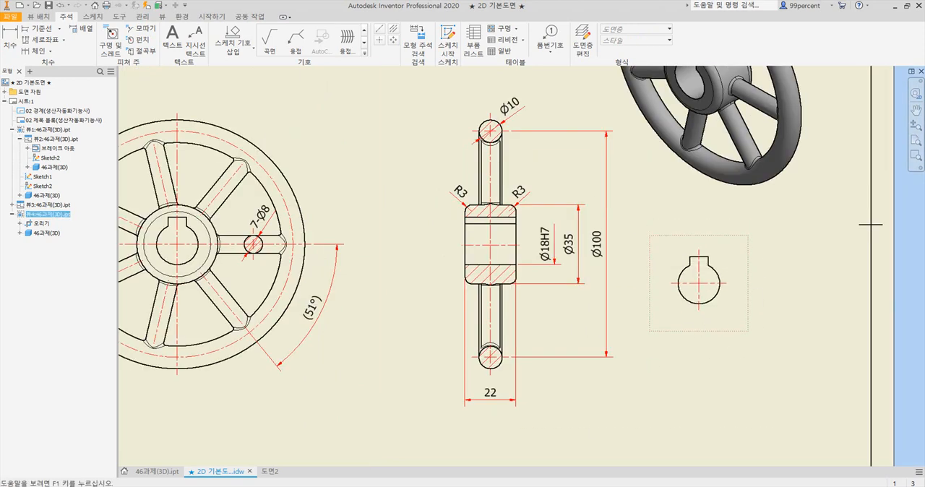
{"action": "key", "text": "alt+Tab"}
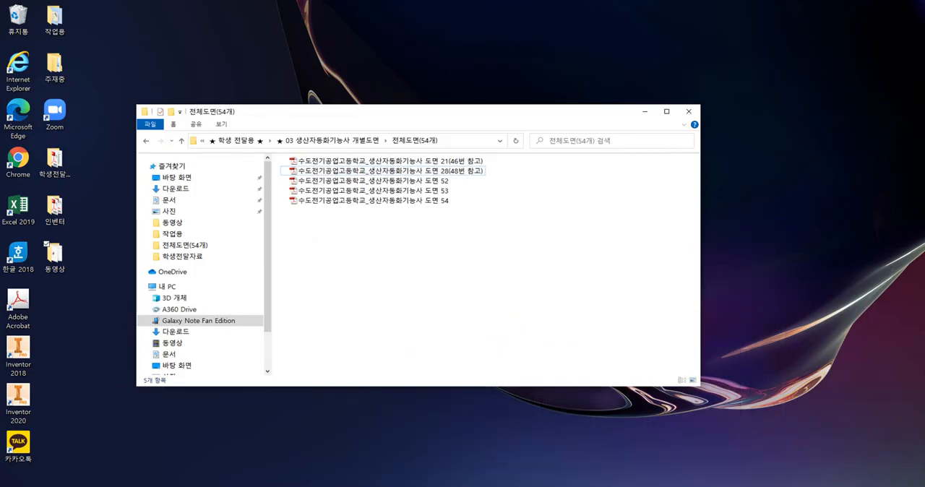
{"action": "key", "text": "alt+Tab"}
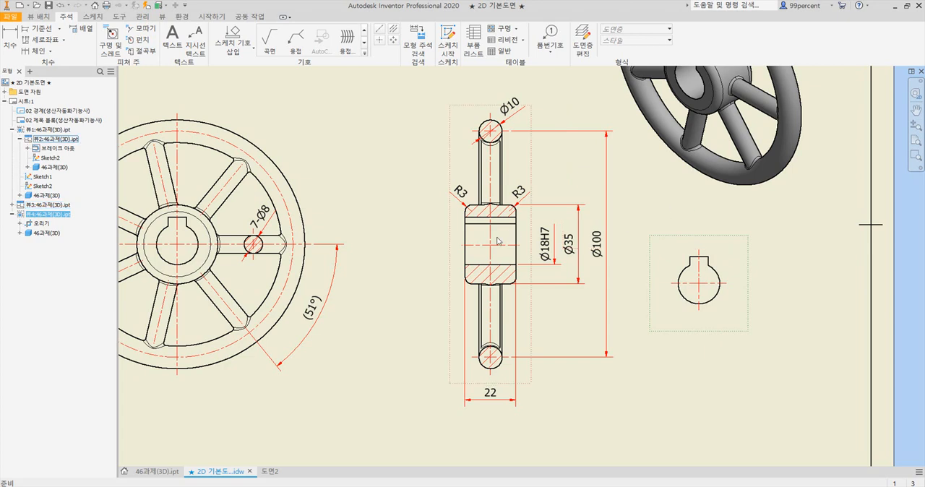
{"action": "left_click_drag", "start_coordinate": [680, 240], "coordinate": [684, 196]}
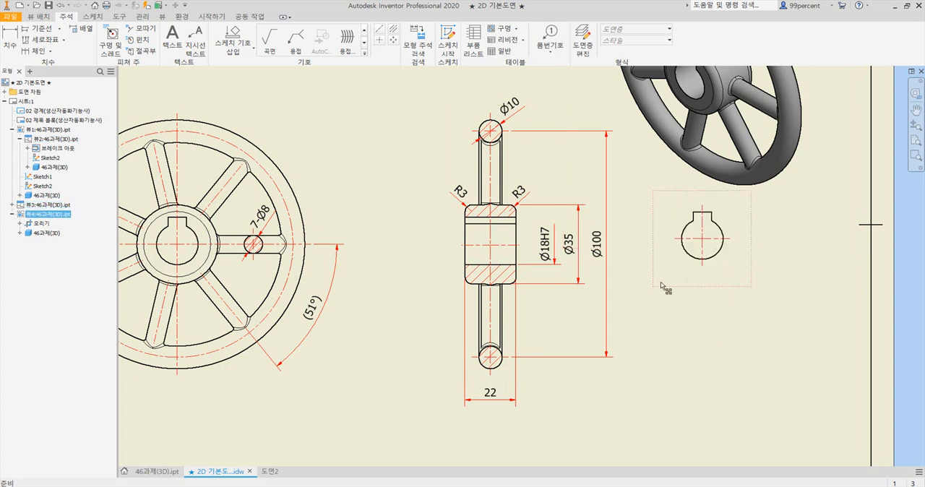
{"action": "left_click_drag", "start_coordinate": [673, 286], "coordinate": [678, 311]}
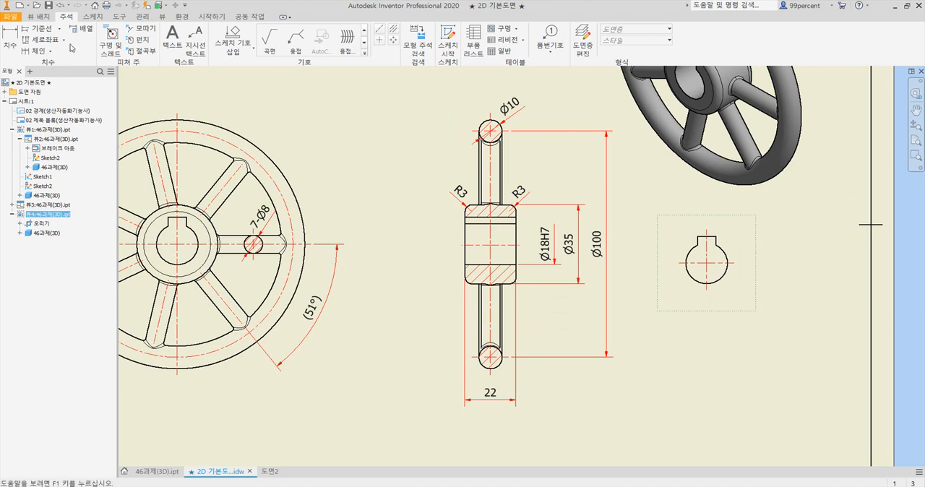
Align the keyway bore view horizontally (수평) with the section view
{"action": "left_click", "coordinate": [40, 16]}
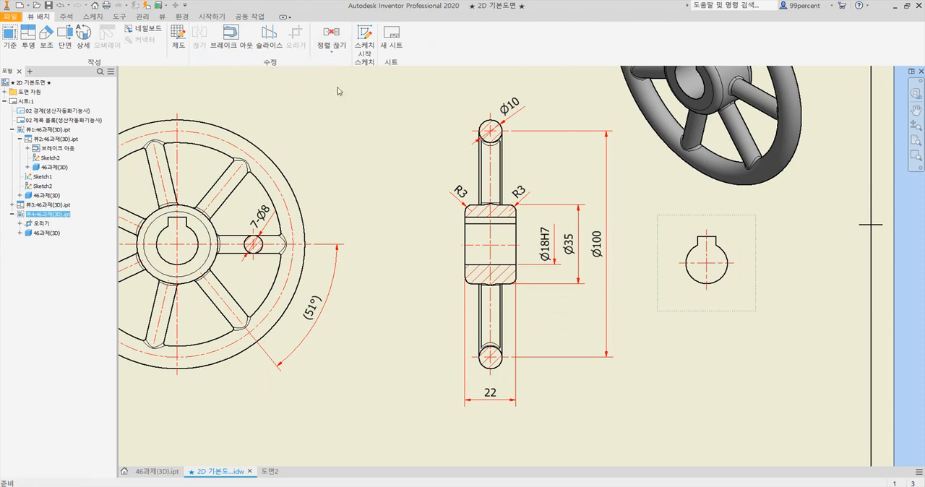
{"action": "left_click", "coordinate": [526, 322]}
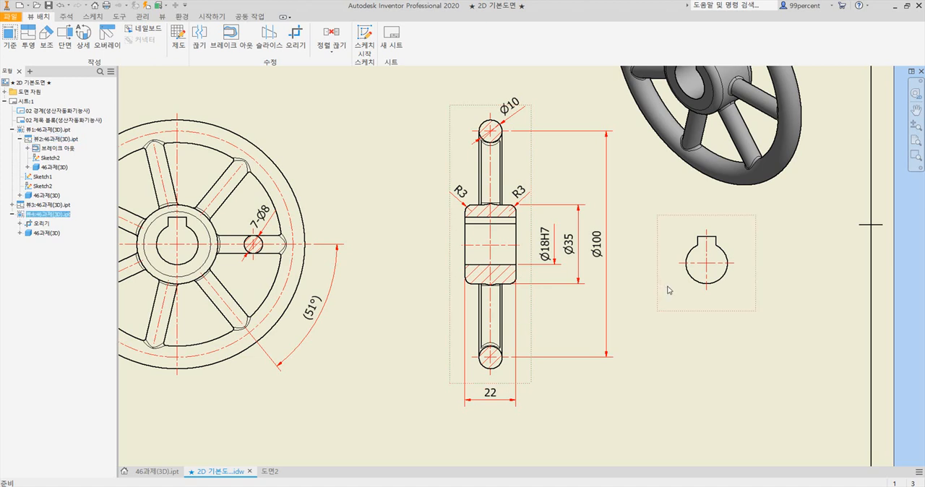
{"action": "key", "text": "Escape"}
{"action": "left_click", "coordinate": [333, 53]}
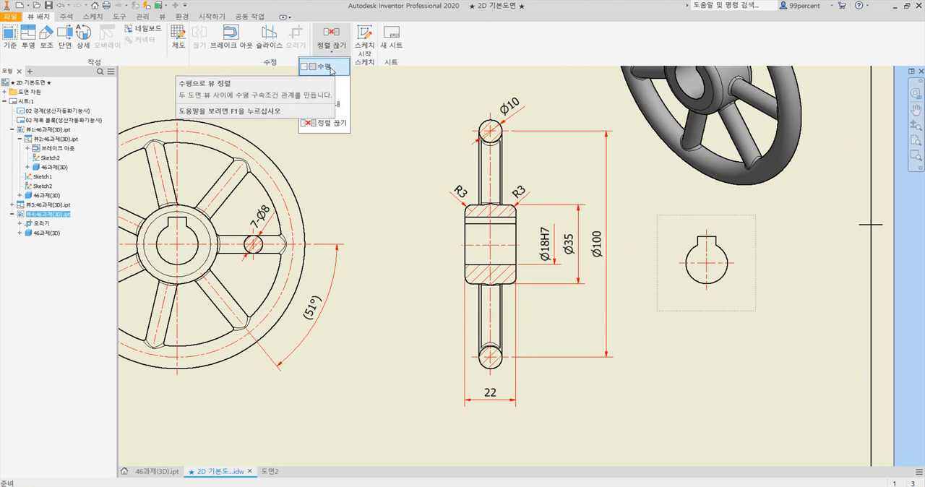
{"action": "left_click", "coordinate": [401, 109]}
{"action": "left_click", "coordinate": [340, 56]}
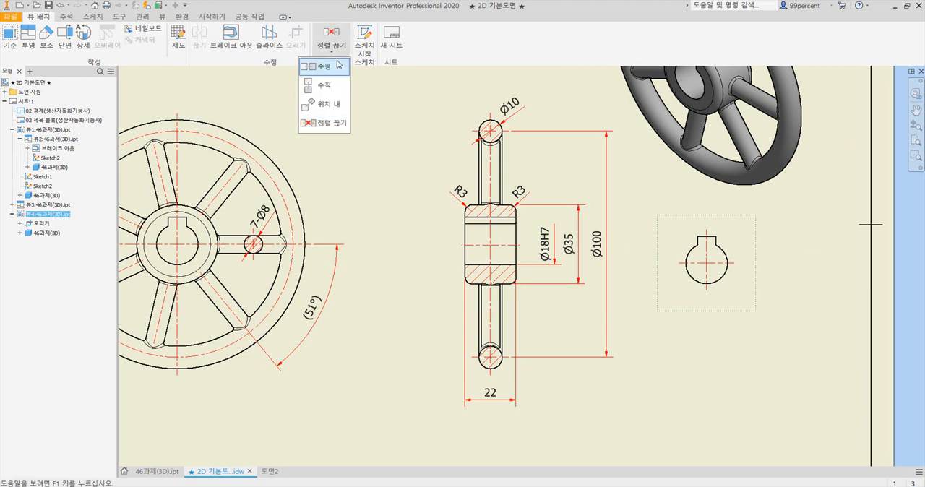
{"action": "left_click", "coordinate": [337, 73]}
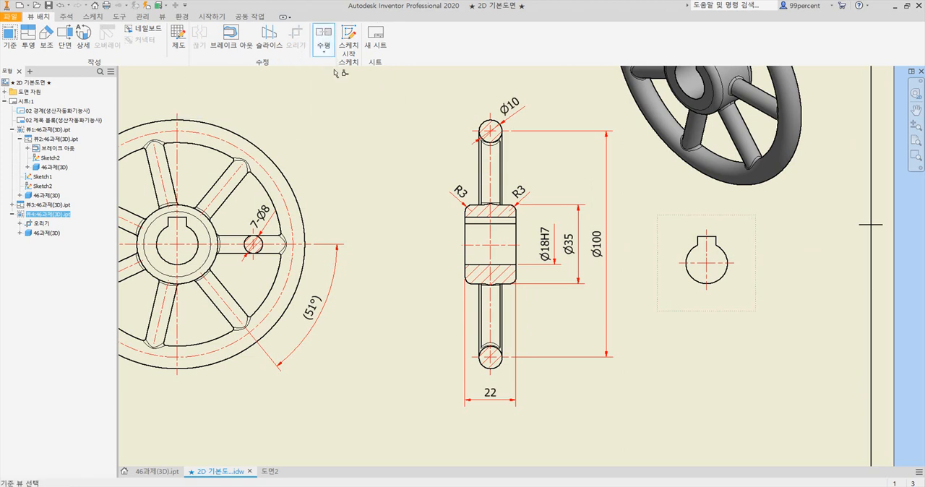
{"action": "left_click", "coordinate": [554, 302]}
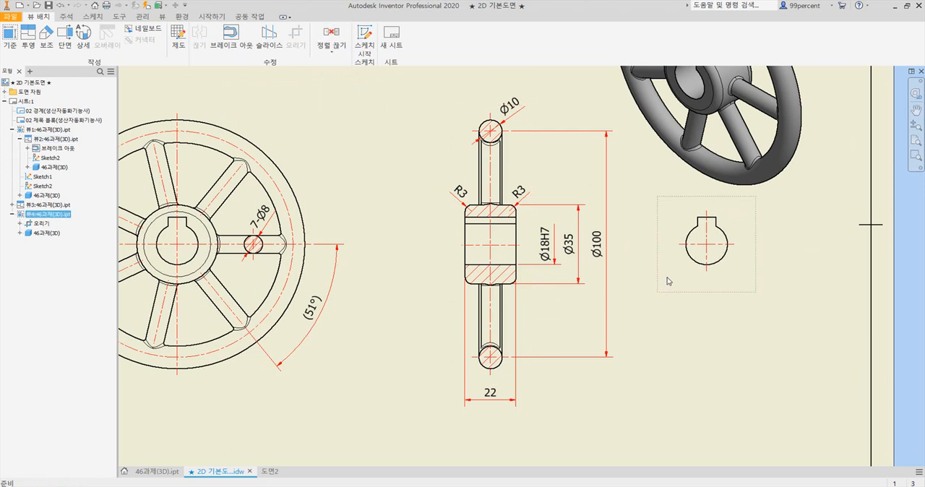
Shift the section view and the aligned keyway bore view sideways toward the front view, checking the spacing against the reference PDF
{"action": "left_click_drag", "start_coordinate": [680, 293], "coordinate": [651, 292]}
{"action": "left_click_drag", "start_coordinate": [453, 277], "coordinate": [417, 272]}
{"action": "left_click_drag", "start_coordinate": [670, 291], "coordinate": [648, 294]}
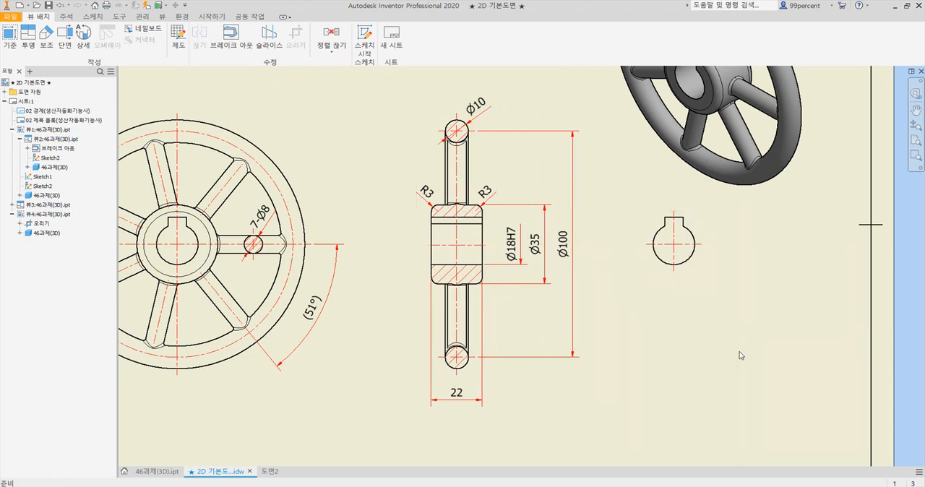
{"action": "mouse_move", "coordinate": [649, 288]}
{"action": "left_mouse_down"}
{"action": "mouse_move", "coordinate": [631, 293]}
{"action": "mouse_move", "coordinate": [646, 304]}
{"action": "left_mouse_up"}
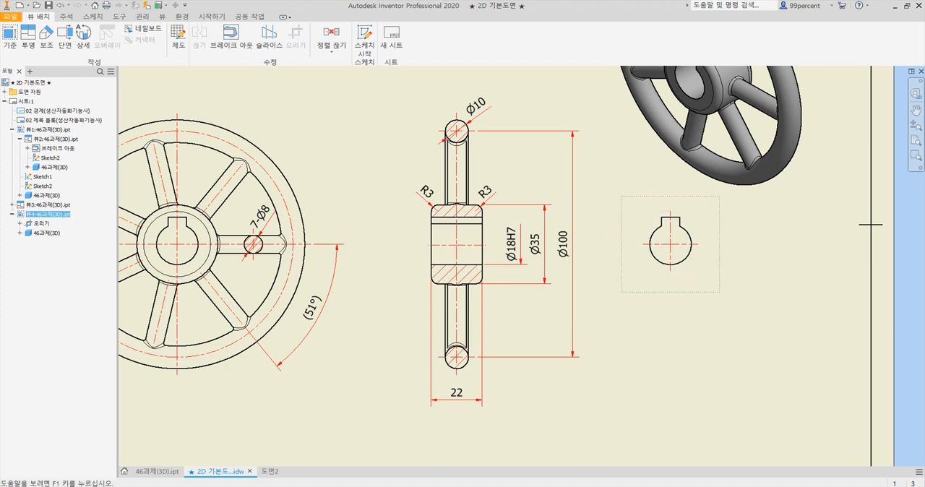
{"action": "key", "text": "alt+Tab"}
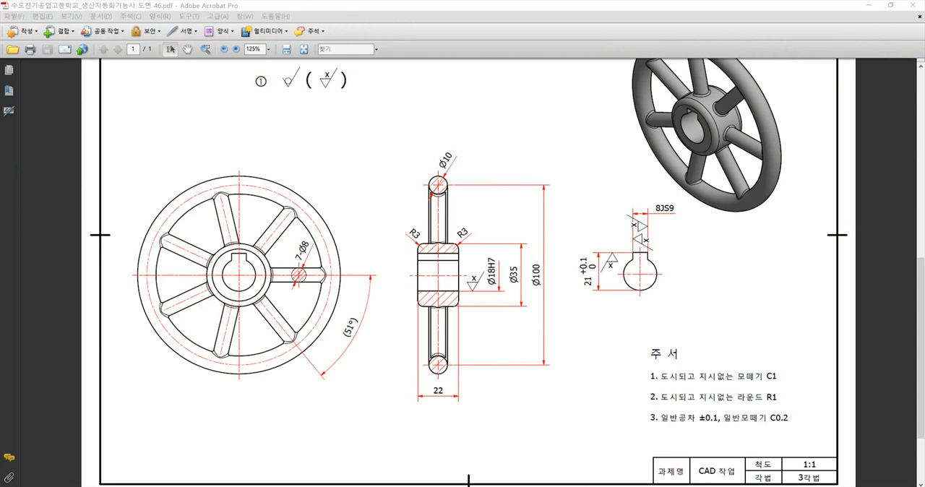
{"action": "key", "text": "alt+Tab"}
{"action": "left_click_drag", "start_coordinate": [681, 292], "coordinate": [679, 293]}
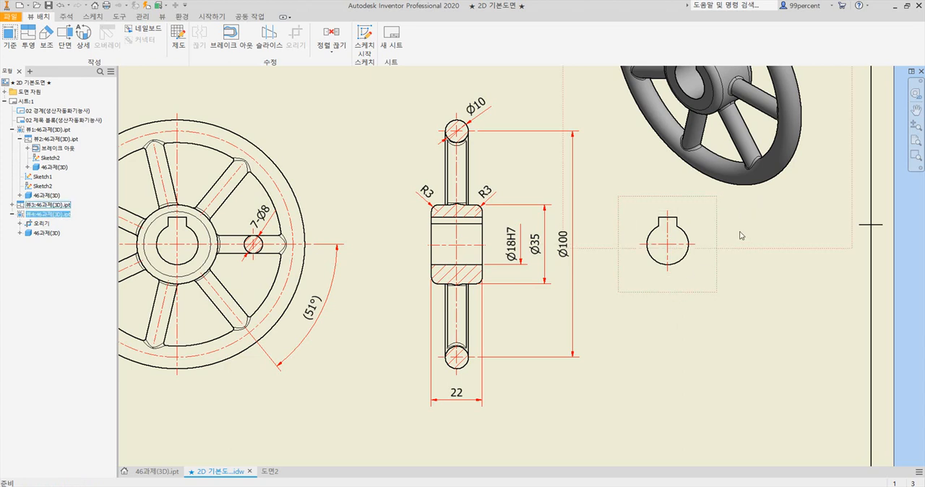
Move the shaded isometric view slightly up and to the right, away from the keyway bore view
{"action": "scroll", "coordinate": [787, 192], "scroll_direction": "down", "scroll_amount": 3}
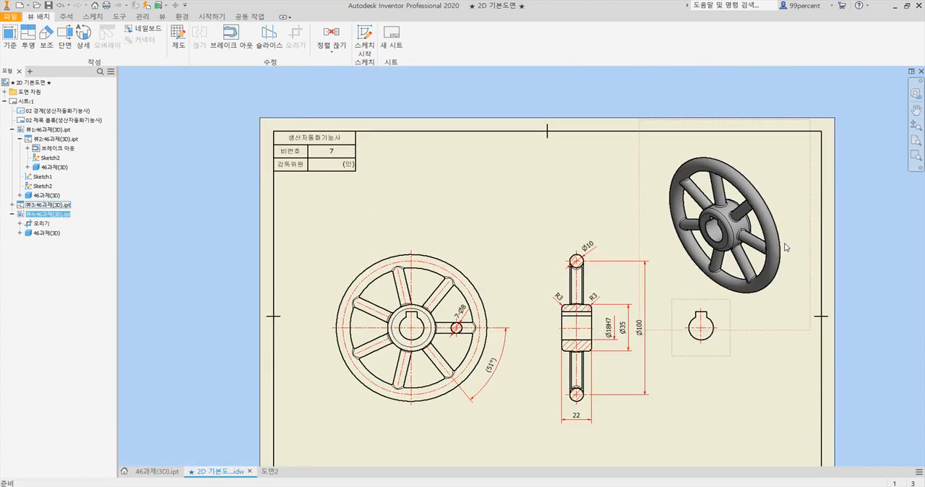
{"action": "left_click", "coordinate": [808, 251]}
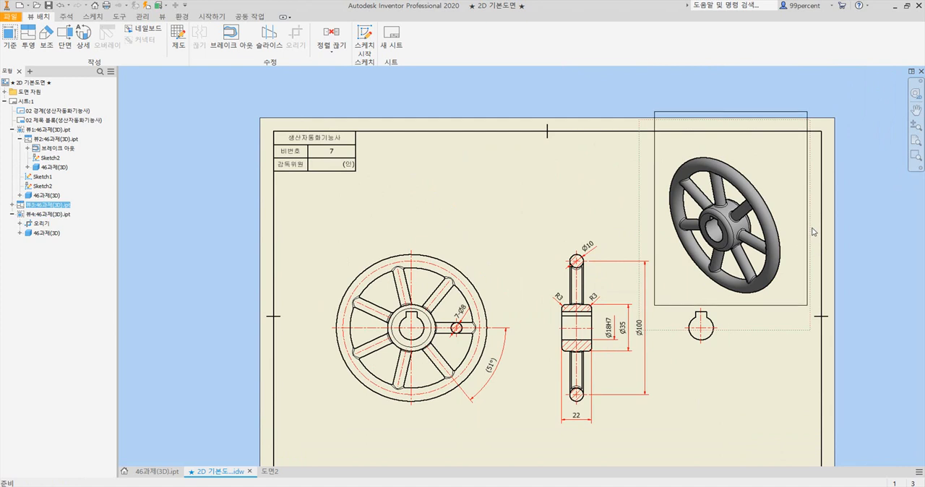
{"action": "left_click_drag", "start_coordinate": [814, 223], "coordinate": [815, 229]}
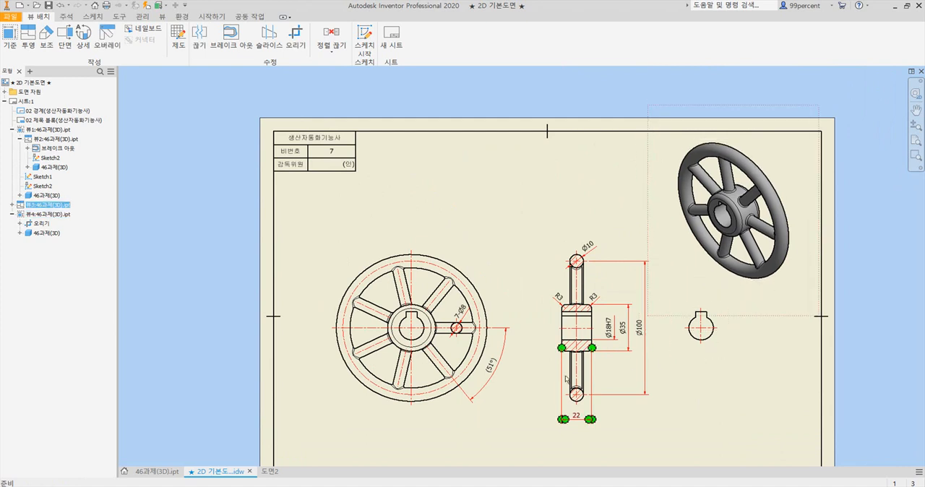
Place a horizontal dimension for the keyway's width above the keyway bore view, checking the reference PDF
{"action": "scroll", "coordinate": [564, 376], "scroll_direction": "down", "scroll_amount": 3}
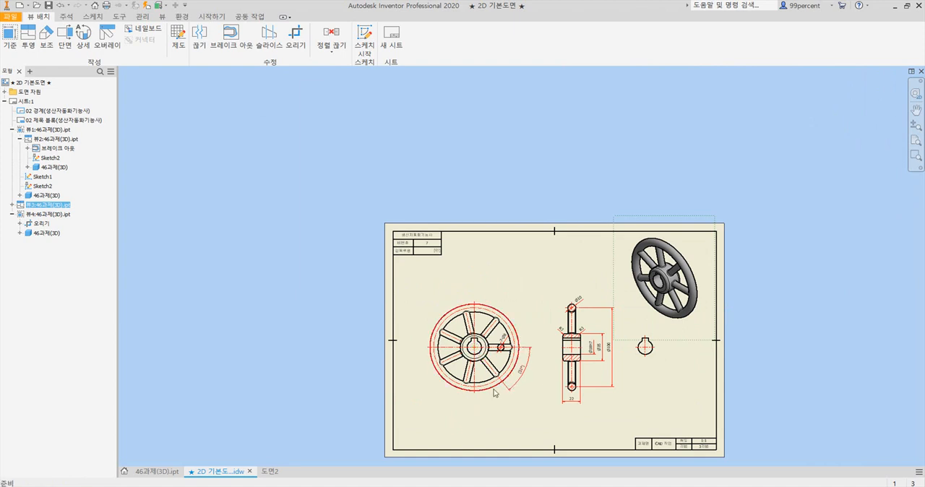
{"action": "left_click_drag", "start_coordinate": [503, 403], "coordinate": [506, 418]}
{"action": "scroll", "coordinate": [672, 367], "scroll_direction": "up", "scroll_amount": 3}
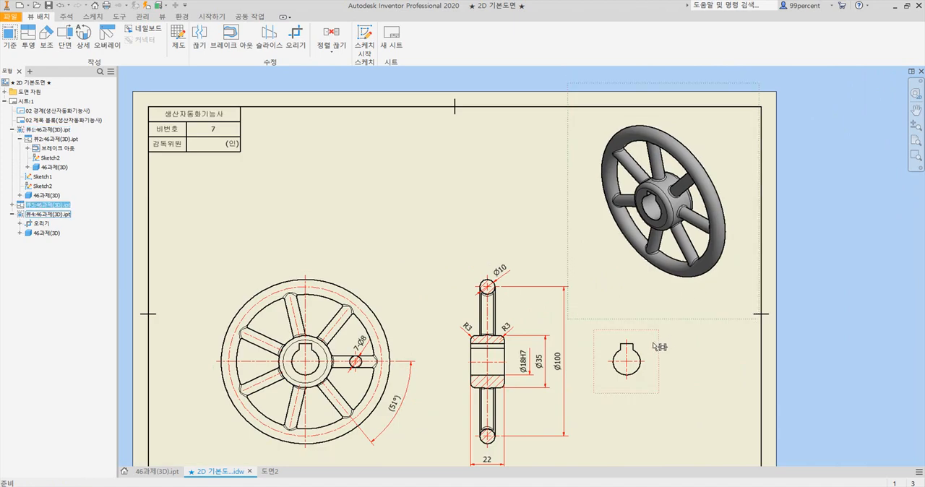
{"action": "scroll", "coordinate": [631, 360], "scroll_direction": "up", "scroll_amount": 4}
{"action": "scroll", "coordinate": [631, 356], "scroll_direction": "up", "scroll_amount": 3}
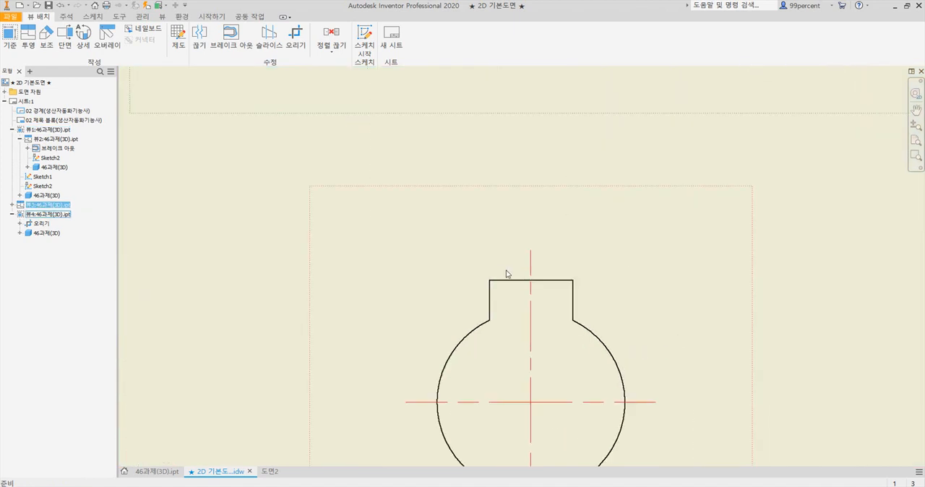
{"action": "left_click", "coordinate": [67, 16]}
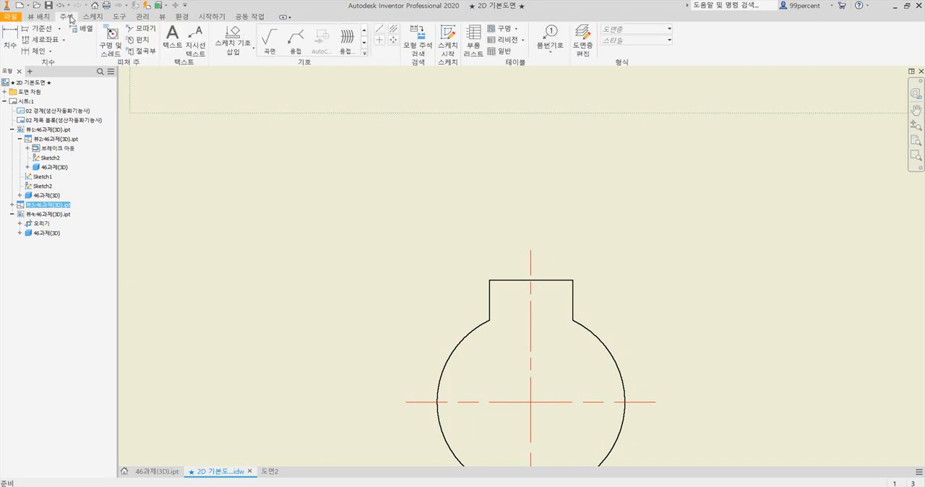
{"action": "left_click", "coordinate": [11, 38]}
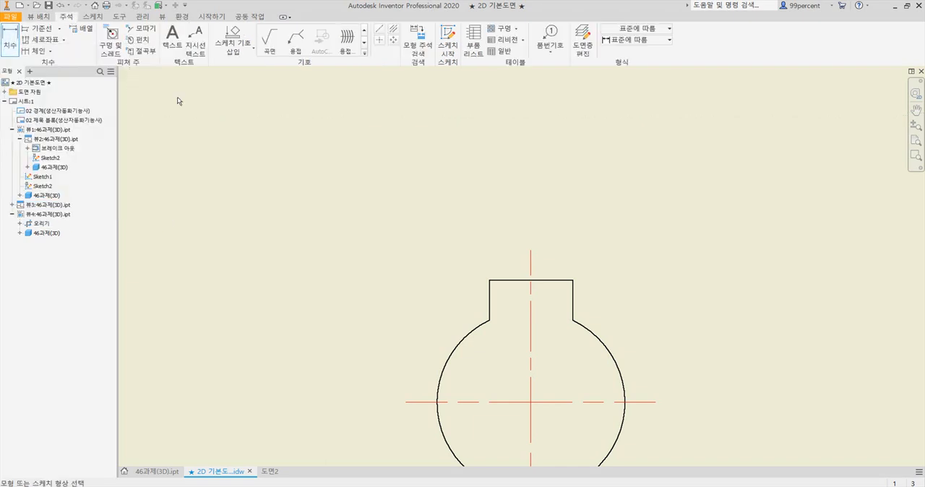
{"action": "left_click", "coordinate": [551, 282]}
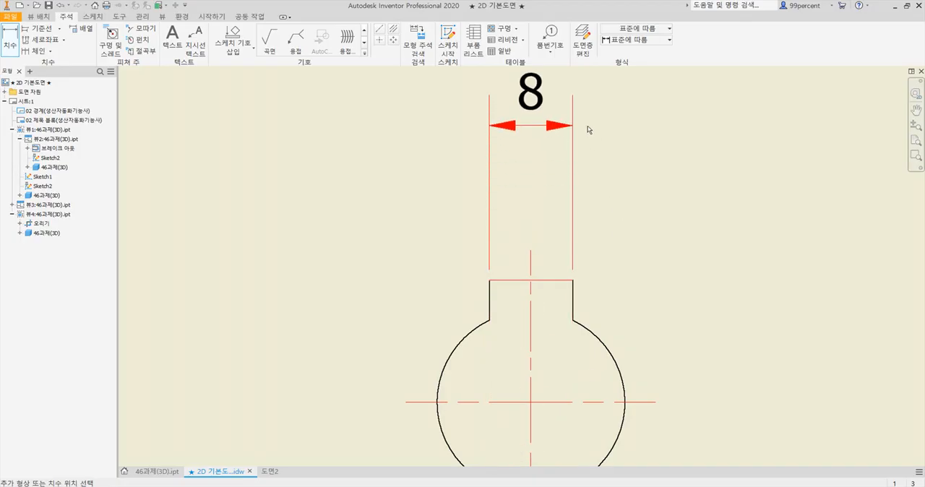
{"action": "scroll", "coordinate": [588, 128], "scroll_direction": "down", "scroll_amount": 3}
{"action": "middle_click_drag", "start_coordinate": [588, 126], "coordinate": [579, 183]}
{"action": "left_click", "coordinate": [572, 167]}
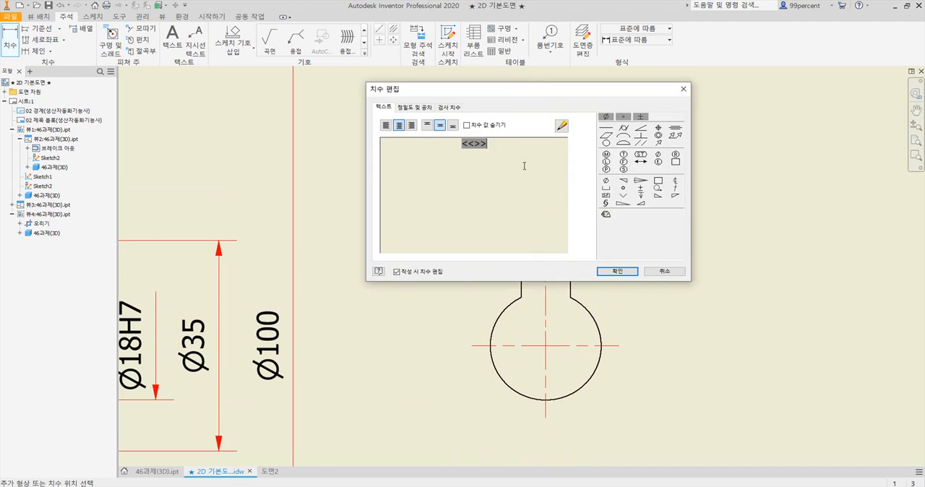
Add the fit designation JS9 after the keyway width dimension's value
{"action": "type", "text": "JS9"}
{"action": "left_click", "coordinate": [616, 273]}
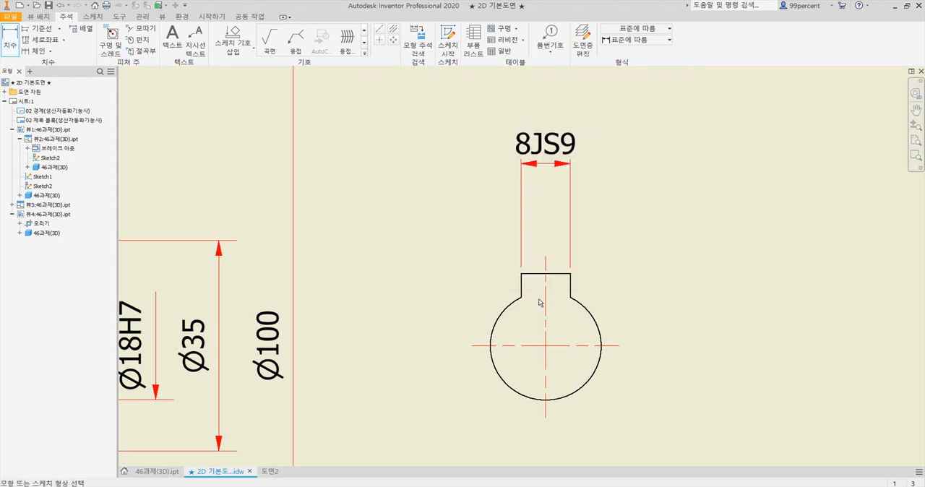
Place a vertical dimension from the keyway's top edge to the lowest point of the bore, beside the keyway bore view
{"action": "left_click", "coordinate": [533, 275]}
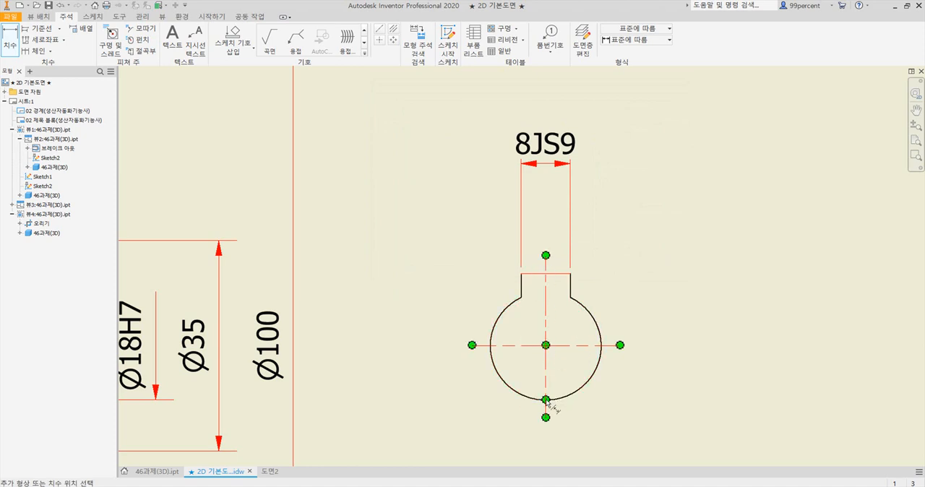
{"action": "left_click", "coordinate": [546, 399]}
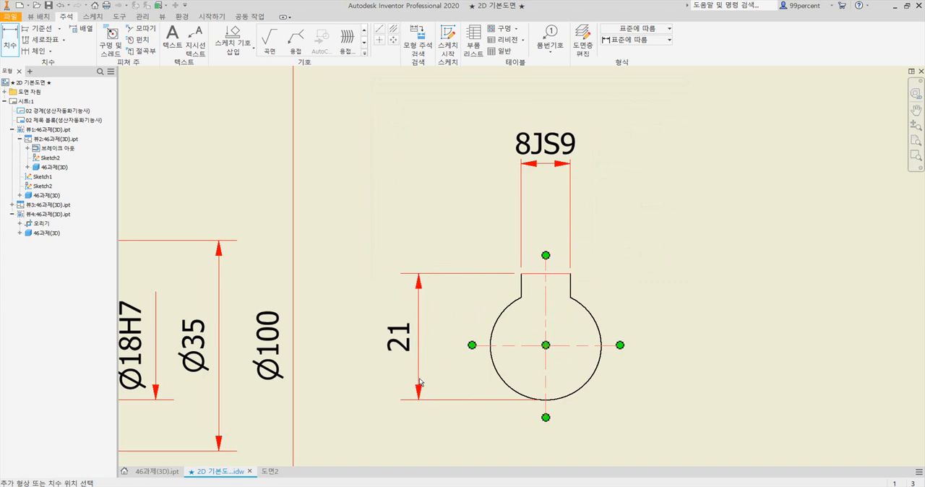
{"action": "left_click", "coordinate": [413, 382]}
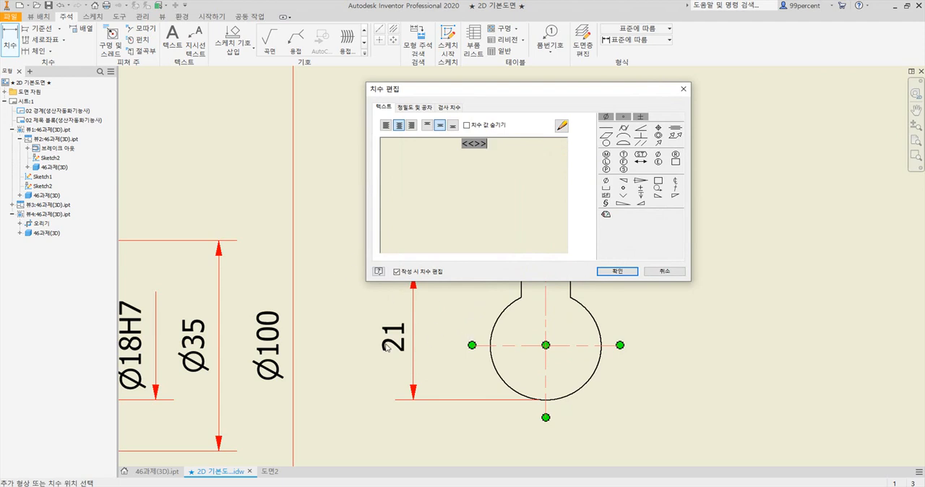
Give the keyway height dimension a deviation tolerance (편차) with 1.1 tolerance precision and an upper limit of 0.1
{"action": "left_click", "coordinate": [415, 108]}
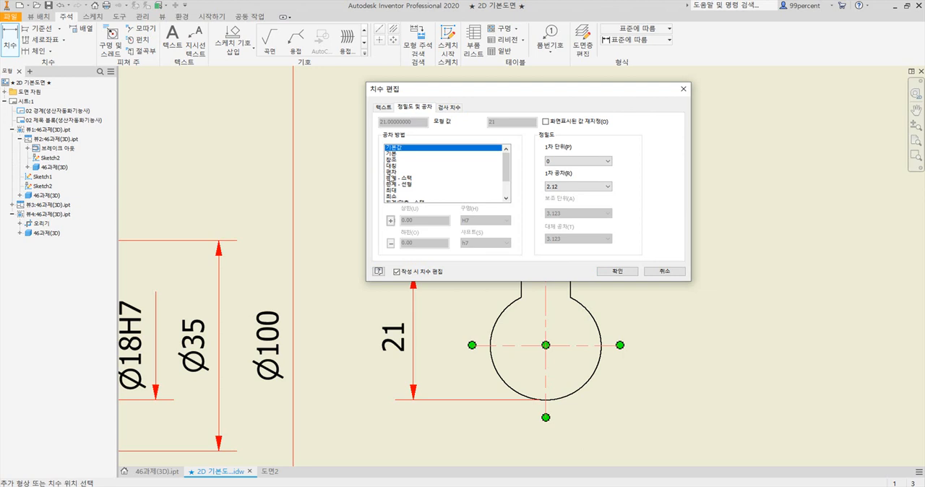
{"action": "left_click", "coordinate": [390, 173]}
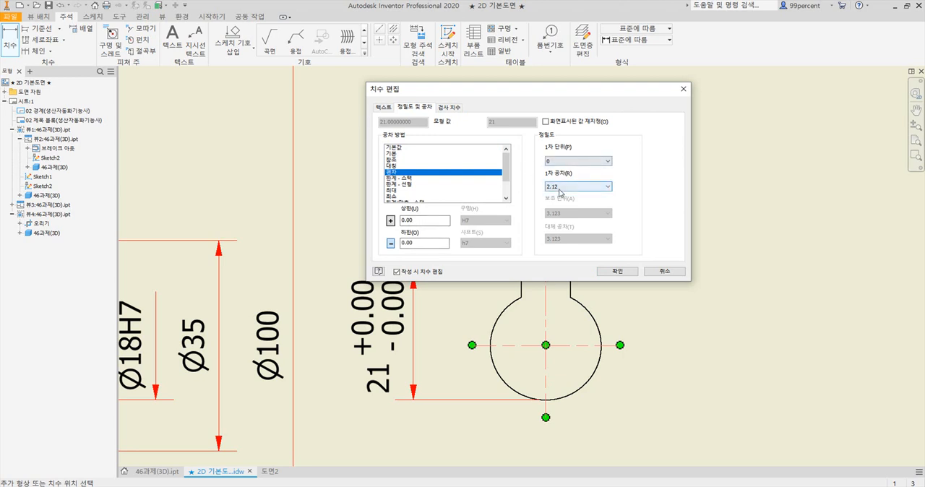
{"action": "left_click", "coordinate": [605, 190]}
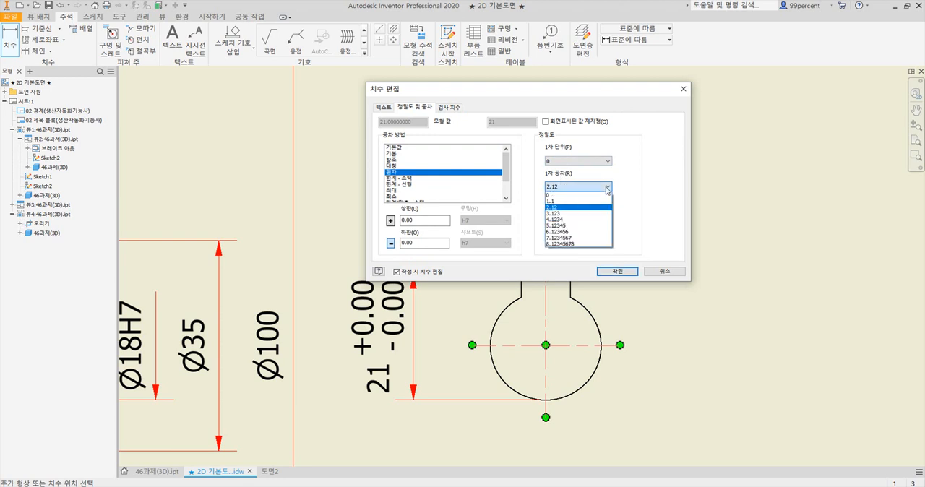
{"action": "left_click", "coordinate": [562, 202]}
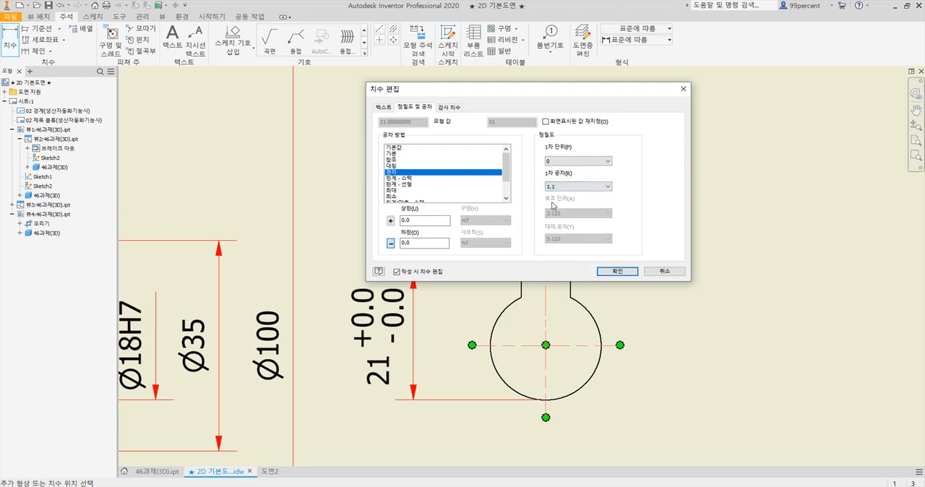
{"action": "left_click", "coordinate": [402, 224]}
{"action": "left_click_drag", "start_coordinate": [407, 222], "coordinate": [427, 223]}
{"action": "left_click", "coordinate": [621, 272]}
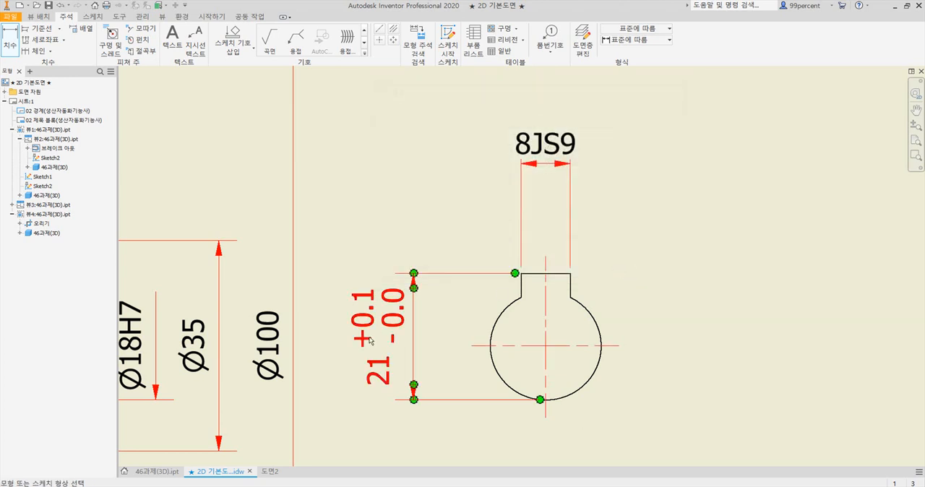
Compare the keyway height dimension's tolerance notation with the reference PDF and review its tolerance settings
{"action": "key", "text": "alt+Tab"}
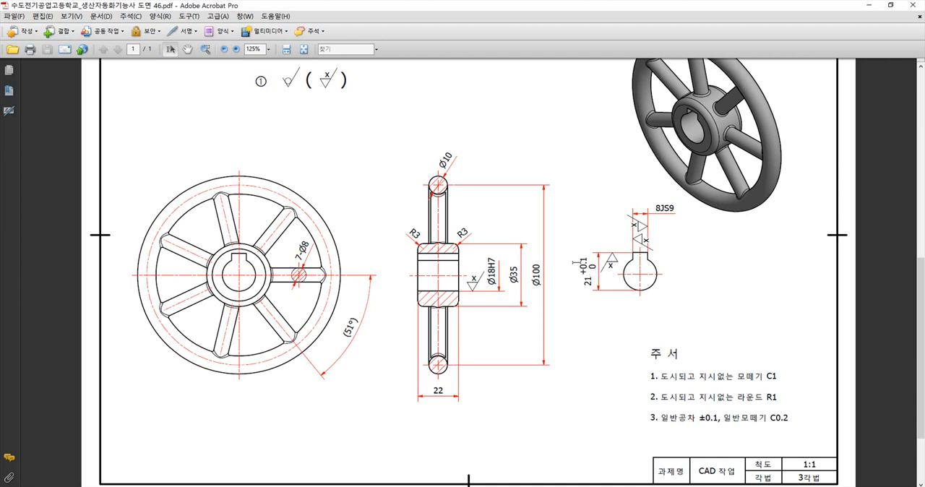
{"action": "key", "text": "alt+Tab"}
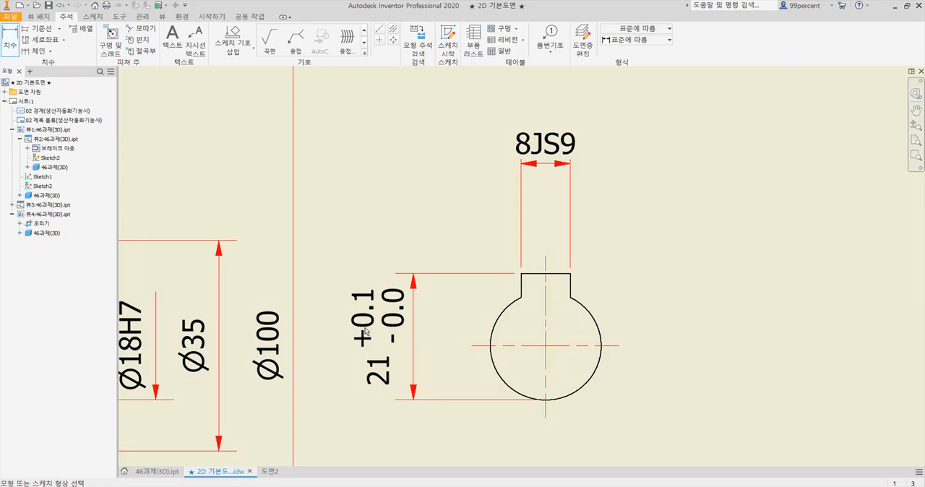
{"action": "double_click", "coordinate": [374, 367]}
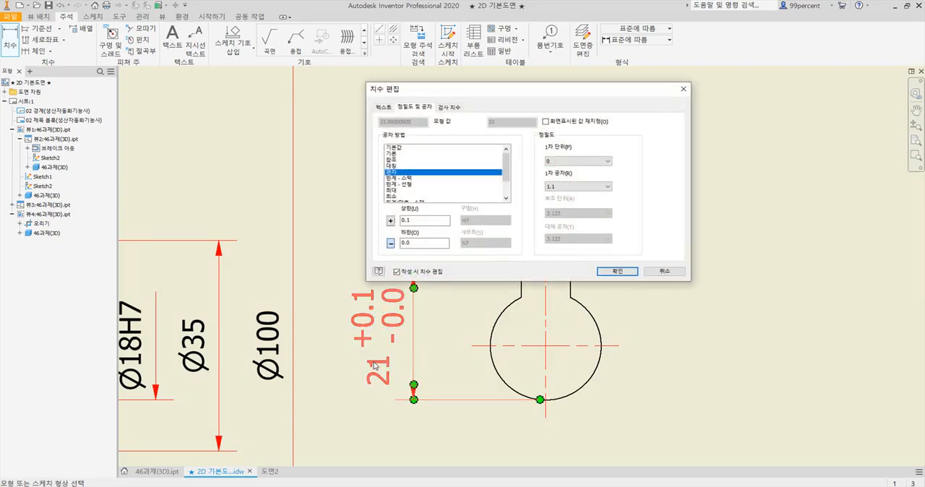
{"action": "left_click", "coordinate": [659, 271]}
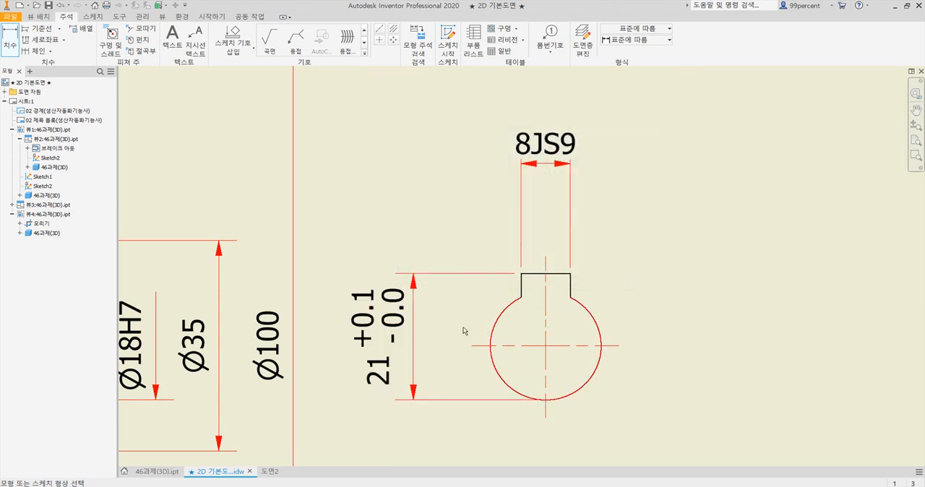
{"action": "scroll", "coordinate": [361, 329], "scroll_direction": "up", "scroll_amount": 3}
{"action": "scroll", "coordinate": [362, 329], "scroll_direction": "down", "scroll_amount": 3}
{"action": "right_click", "coordinate": [361, 327]}
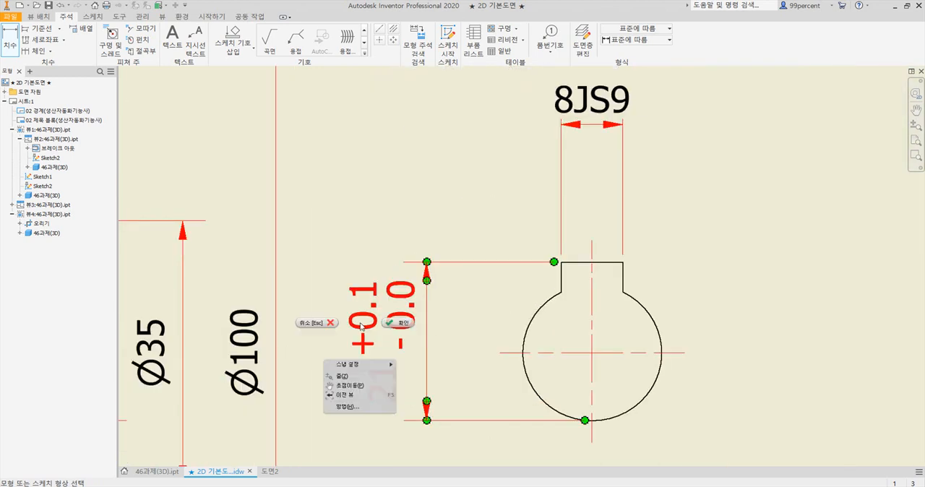
{"action": "key", "text": "Escape"}
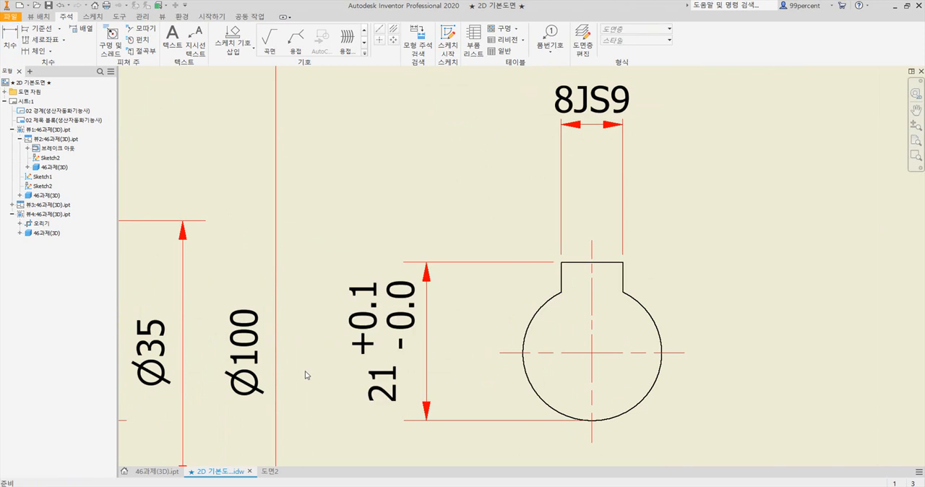
Create a new dimension style from 기본값 (ISO) for the keyway height dimension, with zero tolerances displayed as an unsigned 0
{"action": "right_click", "coordinate": [391, 375]}
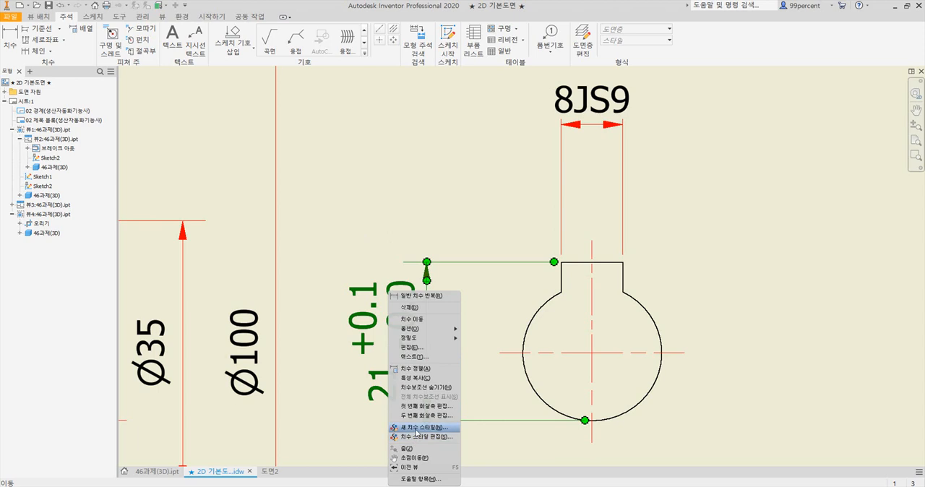
{"action": "left_click", "coordinate": [417, 428]}
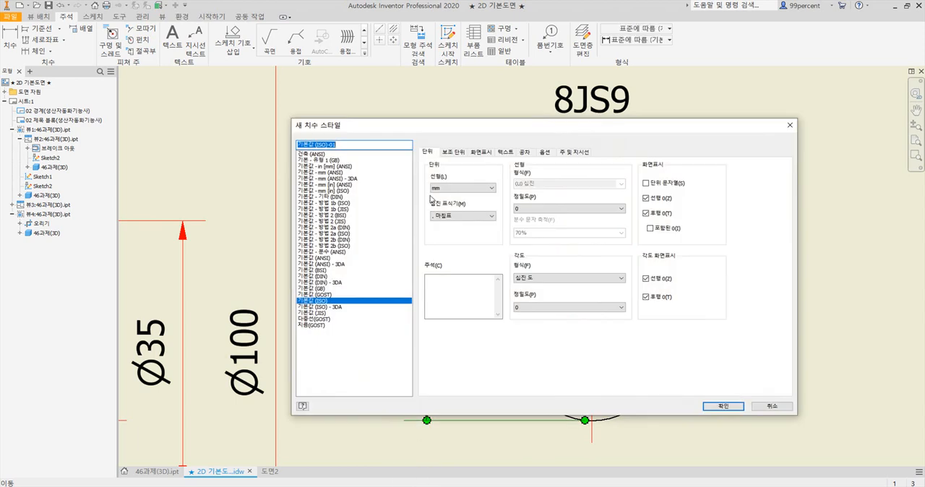
{"action": "left_click", "coordinate": [454, 153]}
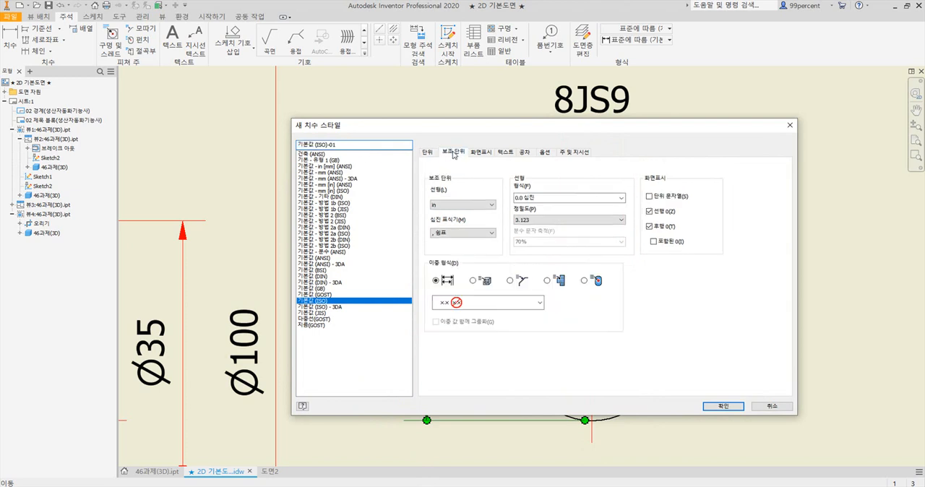
{"action": "left_click", "coordinate": [479, 152]}
{"action": "left_click", "coordinate": [508, 151]}
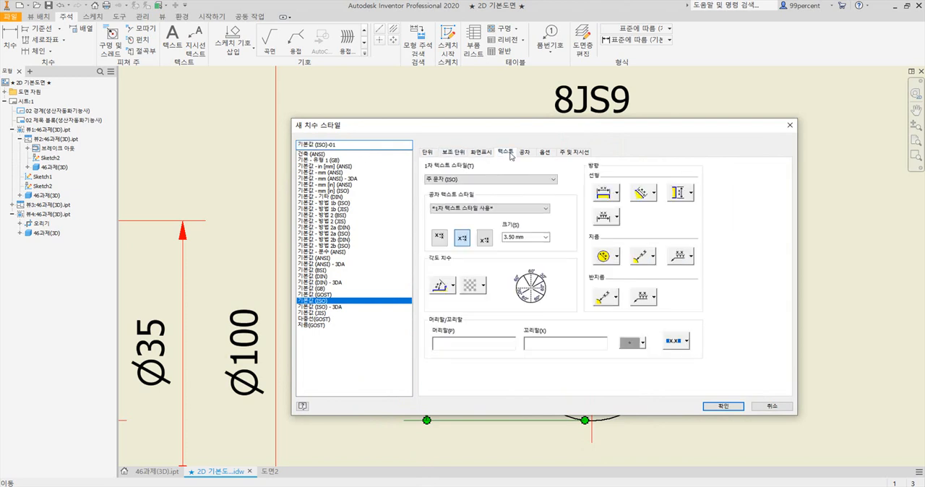
{"action": "left_click", "coordinate": [526, 153]}
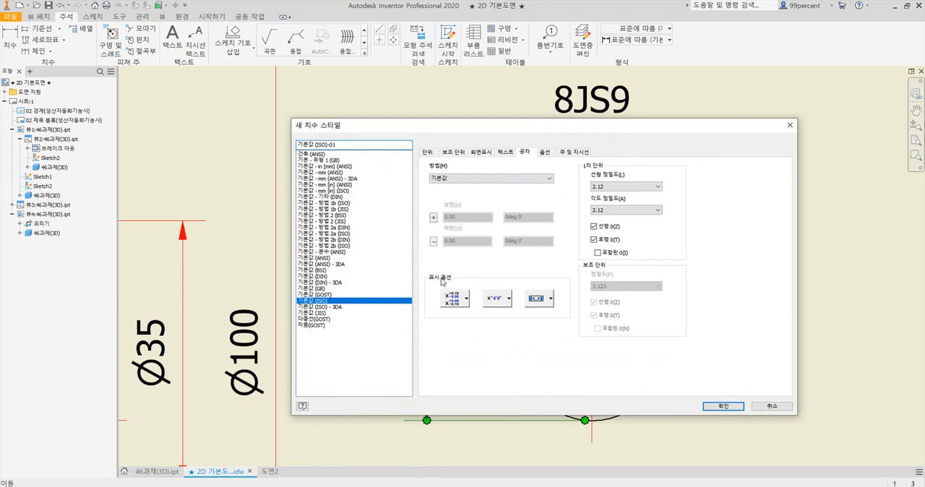
{"action": "left_click", "coordinate": [466, 298]}
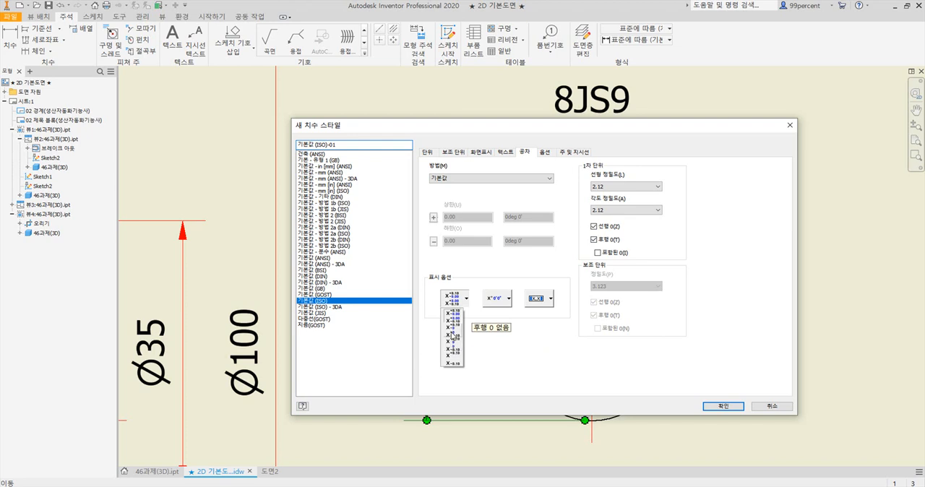
{"action": "left_click", "coordinate": [454, 348]}
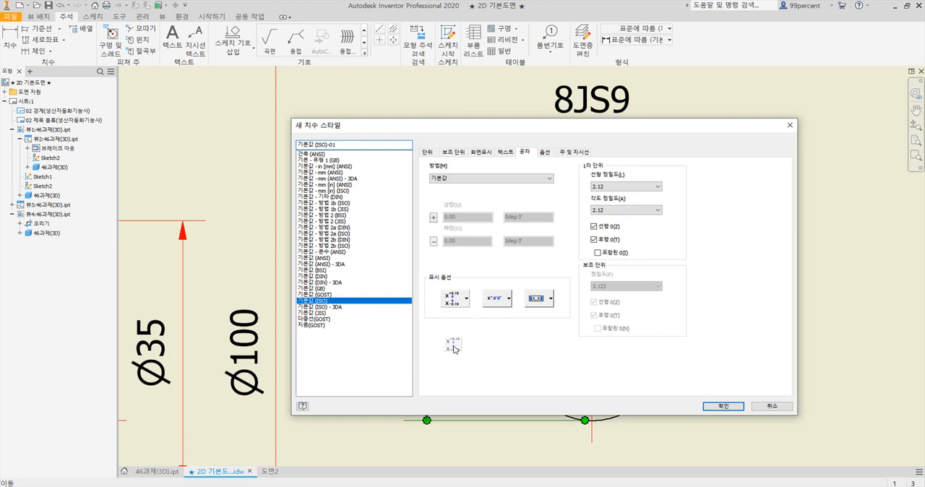
{"action": "left_click", "coordinate": [732, 406]}
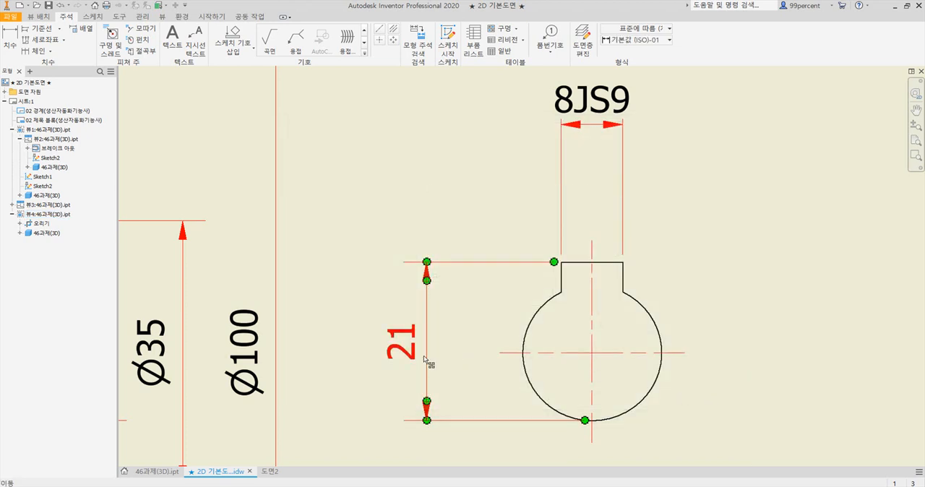
Create another dimension style from 기본값 (ISO)-01 for the keyway height dimension, with the linear tolerance display set to 후행 0 없음 - 기호 없음
{"action": "right_click", "coordinate": [407, 358]}
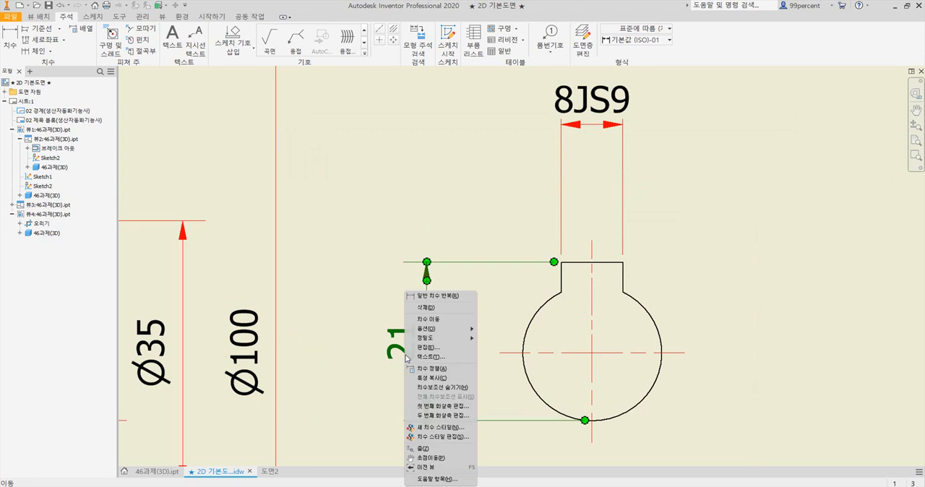
{"action": "left_click", "coordinate": [428, 432]}
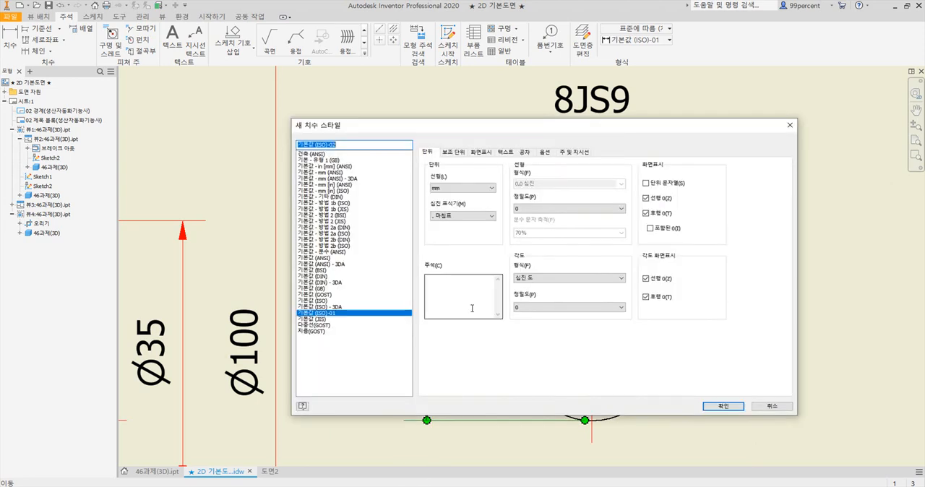
{"action": "left_click", "coordinate": [525, 154]}
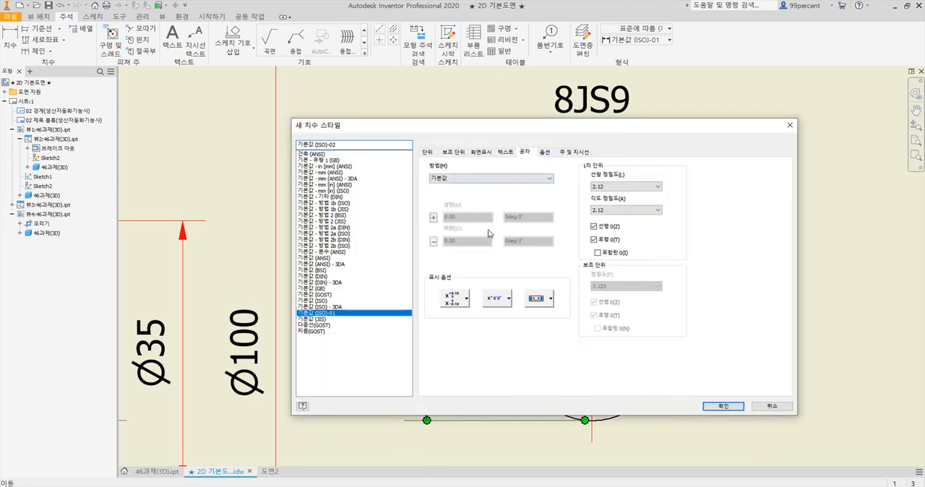
{"action": "left_click", "coordinate": [466, 299]}
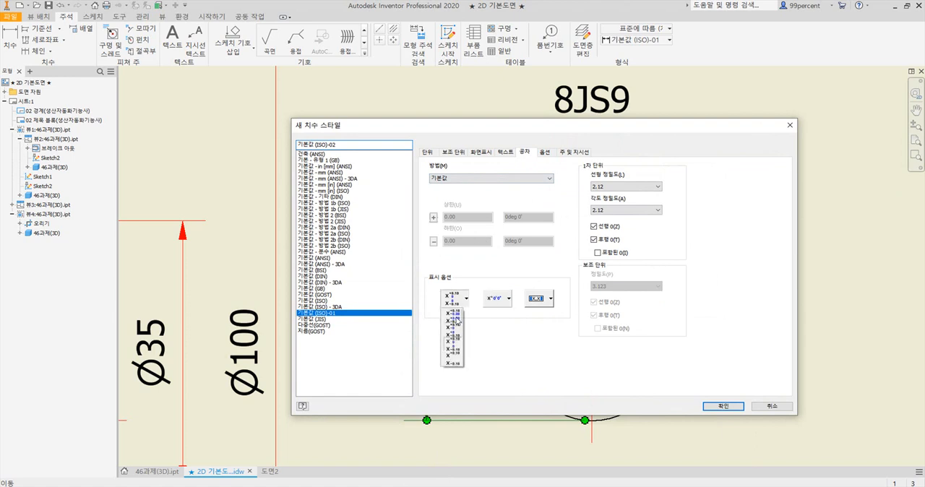
{"action": "left_click", "coordinate": [452, 346]}
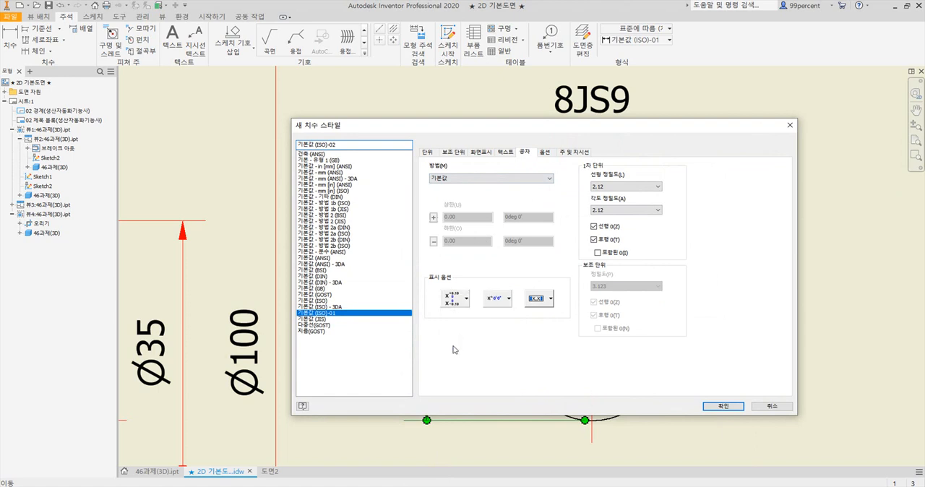
{"action": "left_click", "coordinate": [456, 303]}
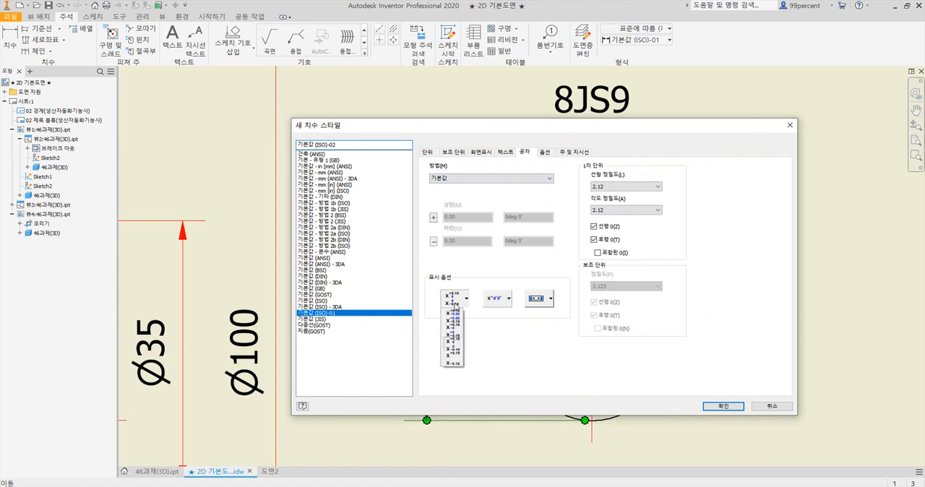
{"action": "left_click", "coordinate": [454, 347]}
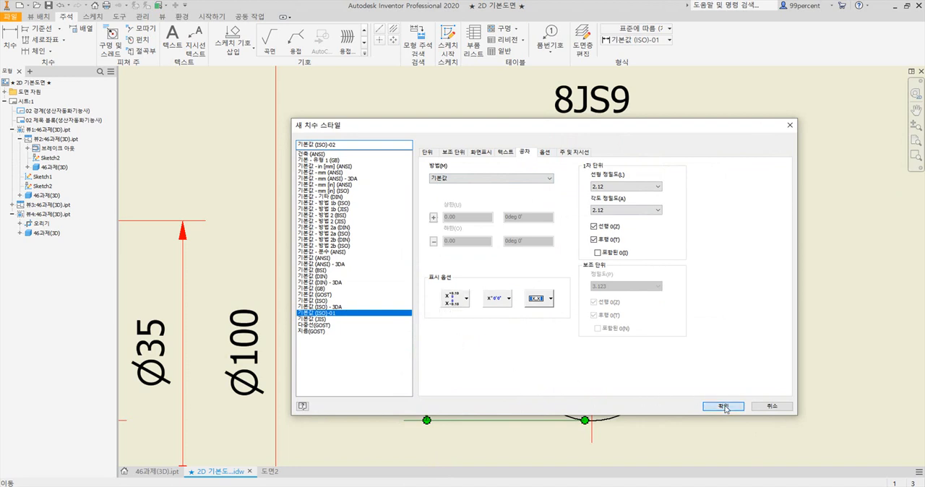
{"action": "left_click", "coordinate": [719, 405]}
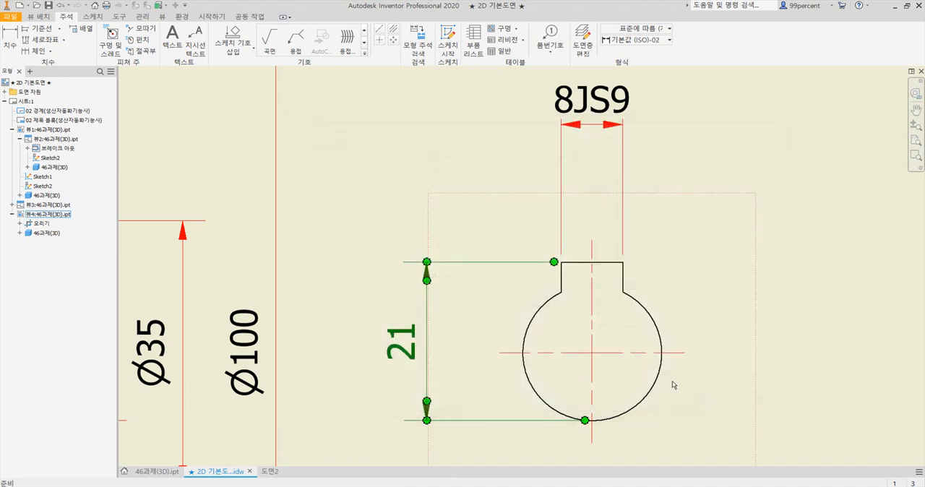
Give the keyway height dimension a deviation tolerance (편차) with 1.1 primary tolerance precision, upper limit 0.1 and lower limit 0.0
{"action": "double_click", "coordinate": [411, 360]}
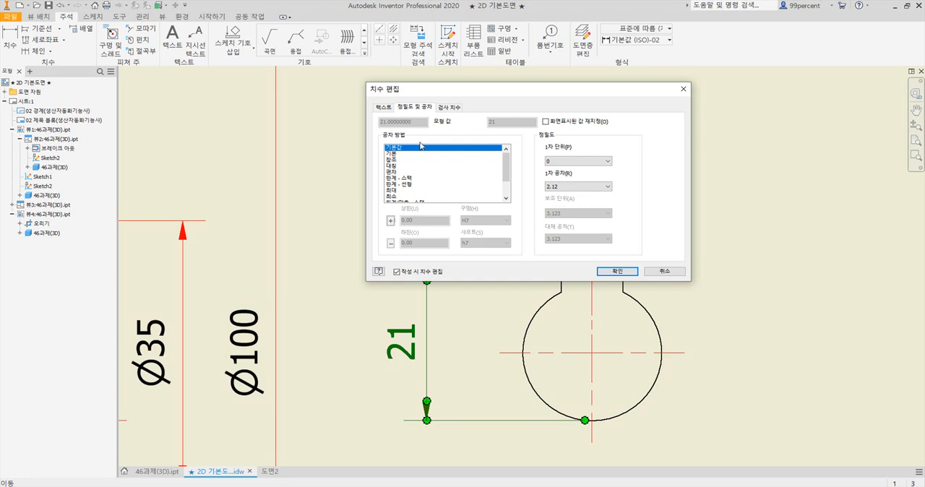
{"action": "left_click", "coordinate": [401, 166]}
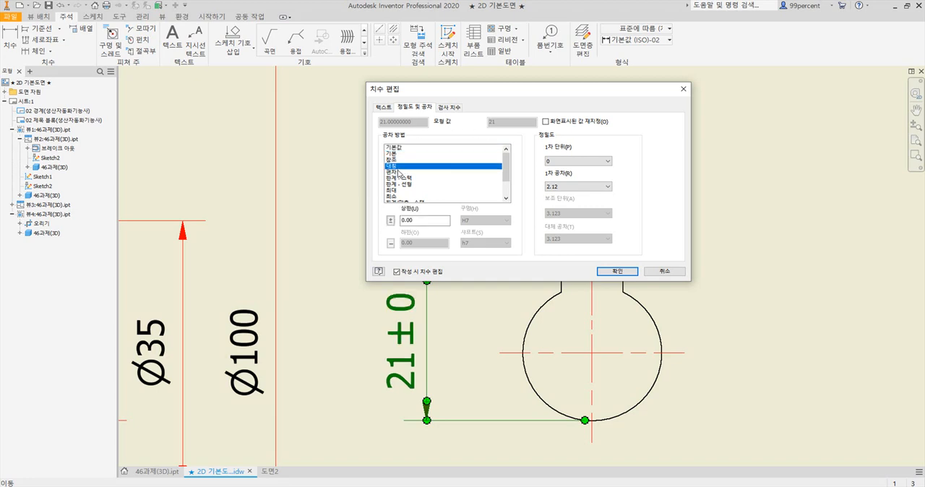
{"action": "left_click", "coordinate": [397, 172]}
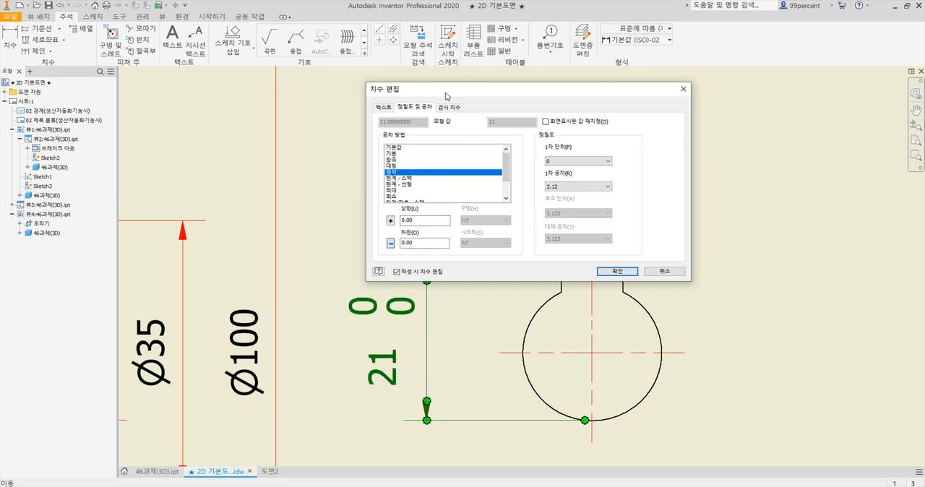
{"action": "left_click_drag", "start_coordinate": [446, 96], "coordinate": [590, 99]}
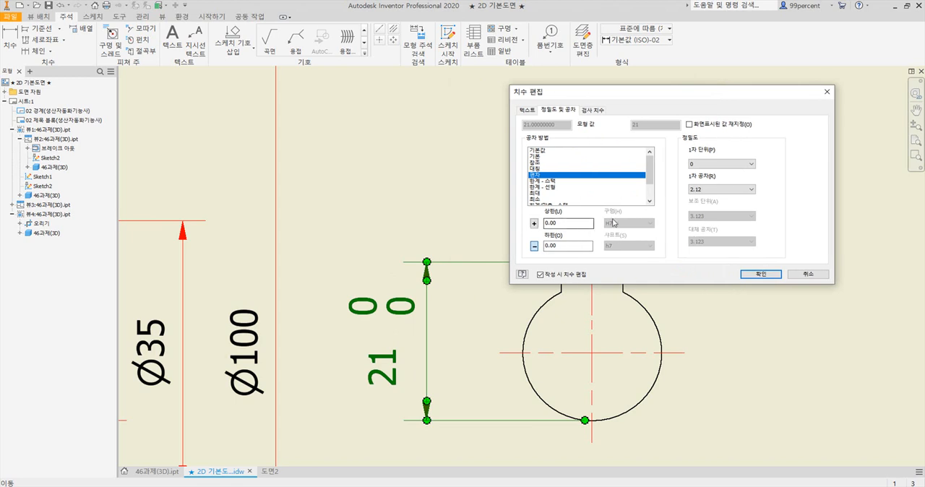
{"action": "left_click", "coordinate": [719, 189]}
{"action": "left_click", "coordinate": [704, 195]}
{"action": "left_click", "coordinate": [548, 223]}
{"action": "left_click", "coordinate": [762, 275]}
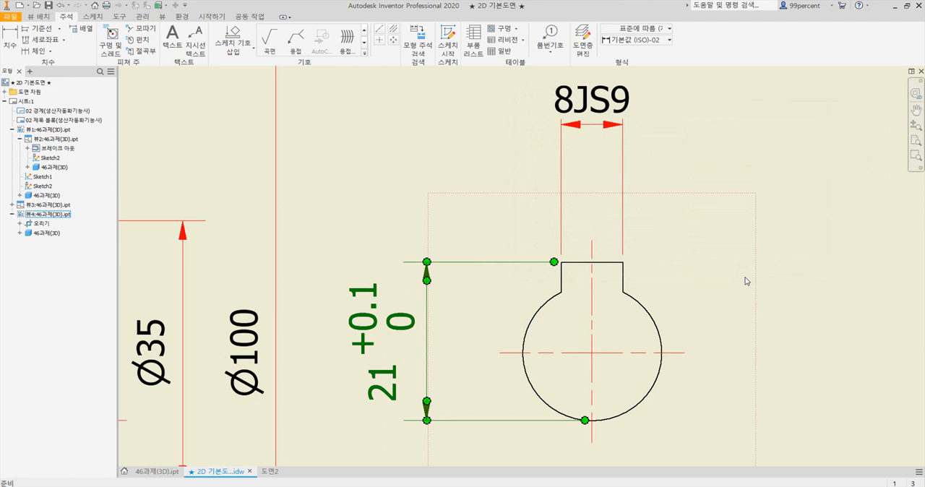
{"action": "left_click", "coordinate": [484, 315]}
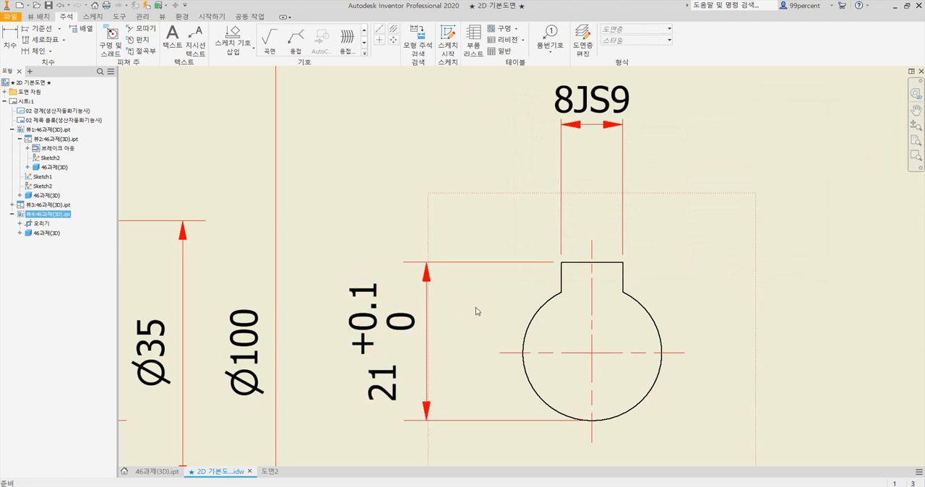
Check the surface symbols in the reference PDF and place a material-removal surface texture symbol with A' value x on the Ø18H7 dimension's extension line
{"action": "middle_click_drag", "start_coordinate": [345, 295], "coordinate": [665, 242]}
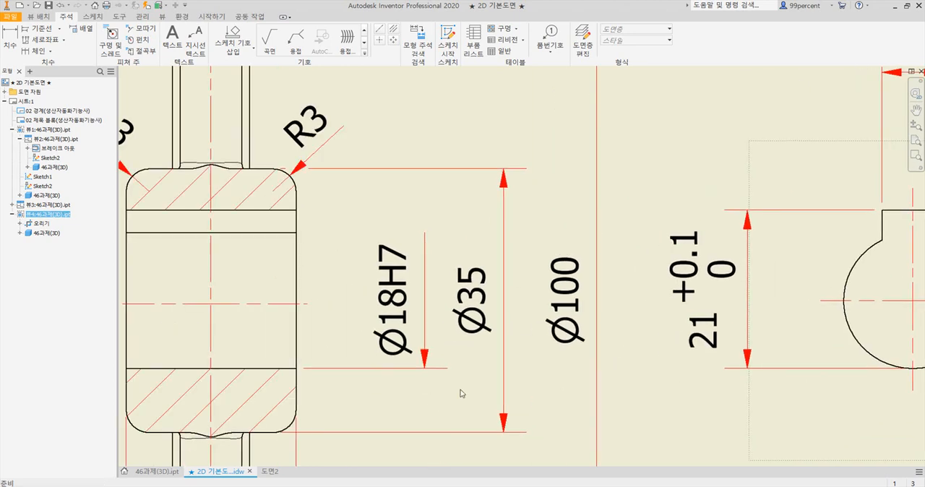
{"action": "key", "text": "alt+Tab"}
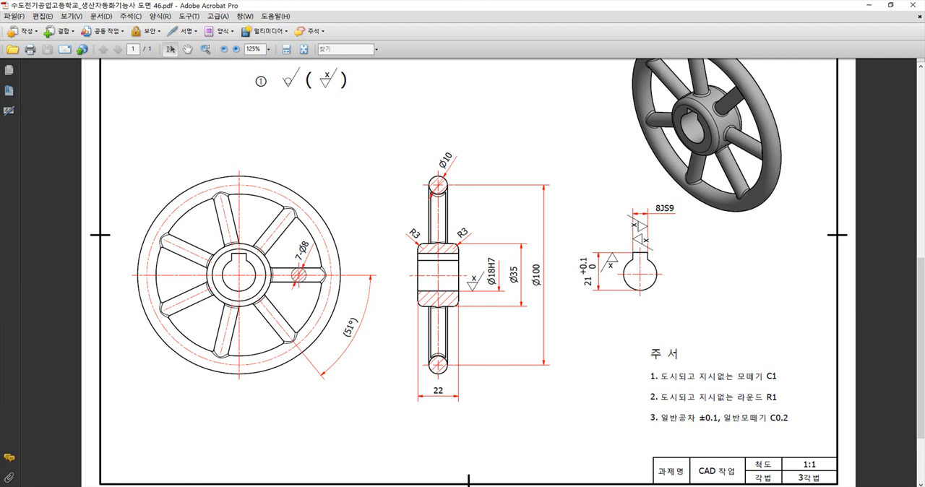
{"action": "key", "text": "alt+Tab"}
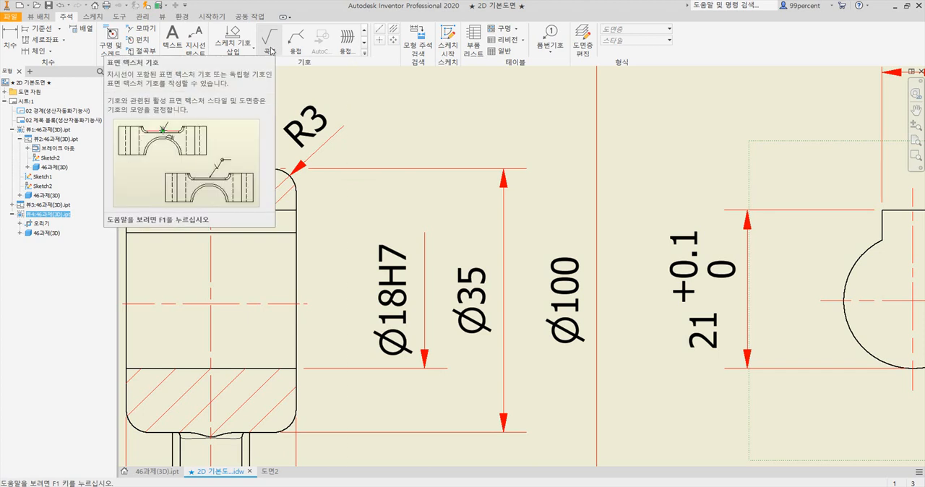
{"action": "left_click", "coordinate": [269, 45]}
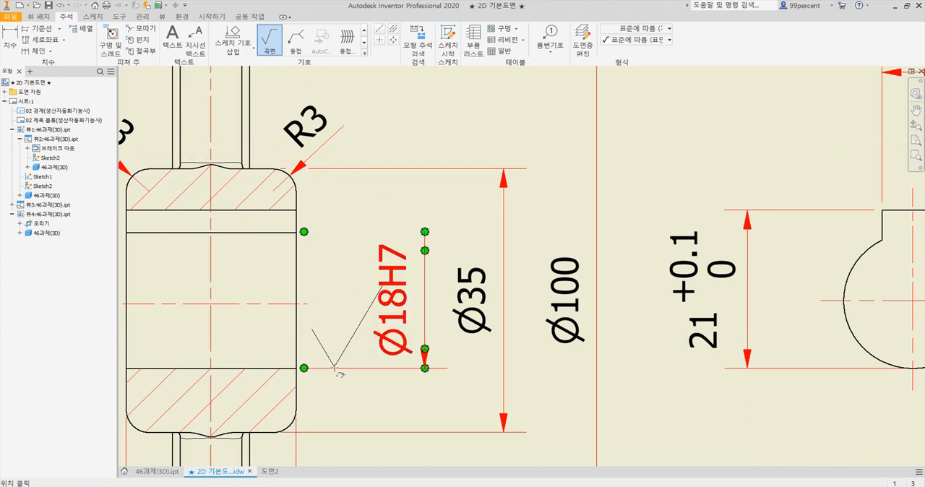
{"action": "left_click", "coordinate": [336, 369]}
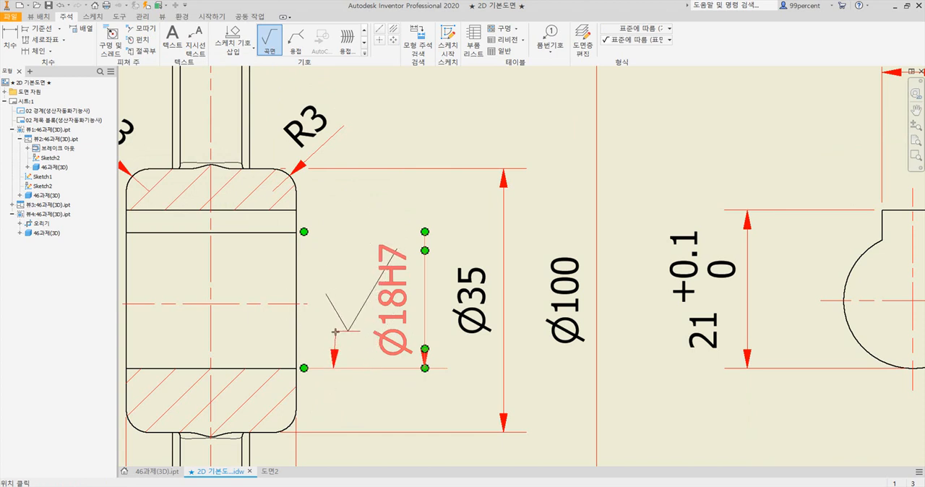
{"action": "right_click", "coordinate": [335, 332]}
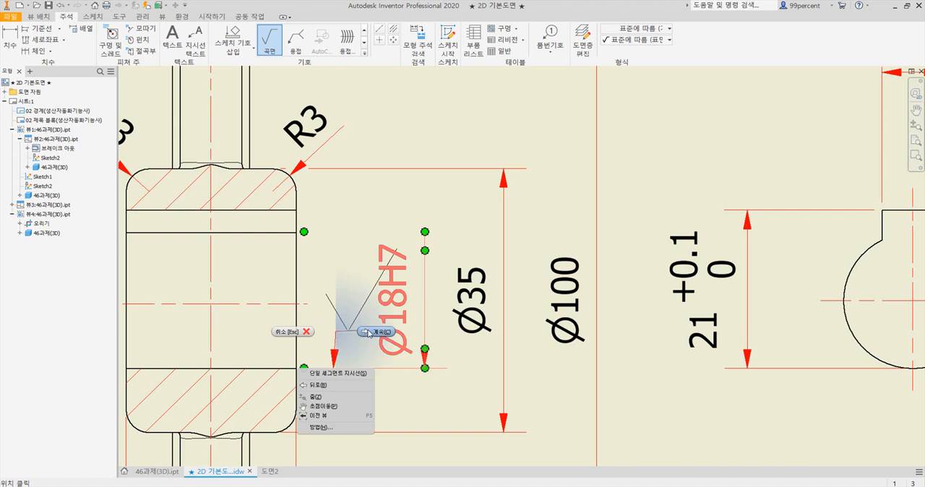
{"action": "left_click", "coordinate": [368, 332]}
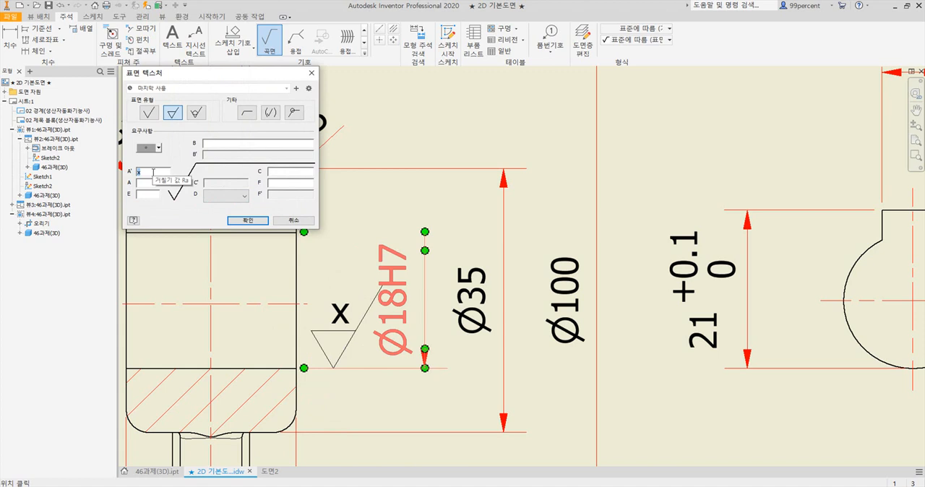
{"action": "left_click_drag", "start_coordinate": [214, 76], "coordinate": [231, 135]}
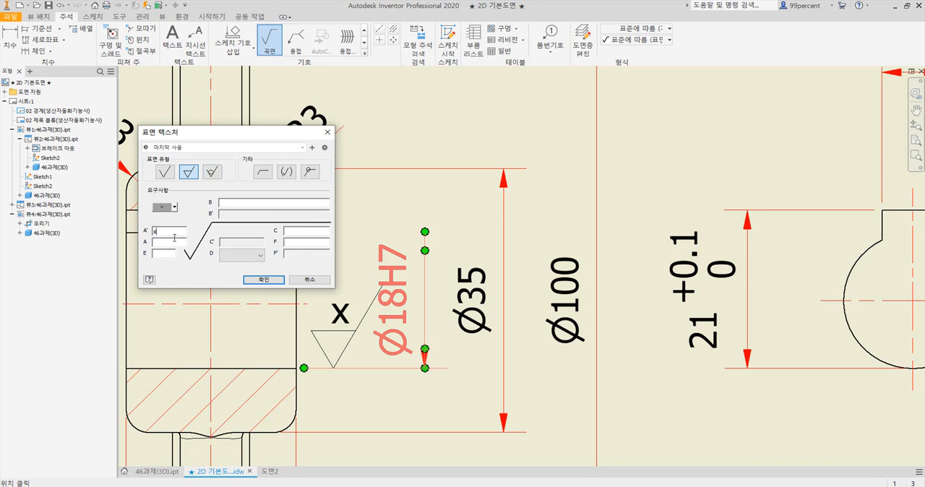
{"action": "left_click_drag", "start_coordinate": [163, 232], "coordinate": [147, 234]}
{"action": "left_click", "coordinate": [254, 280]}
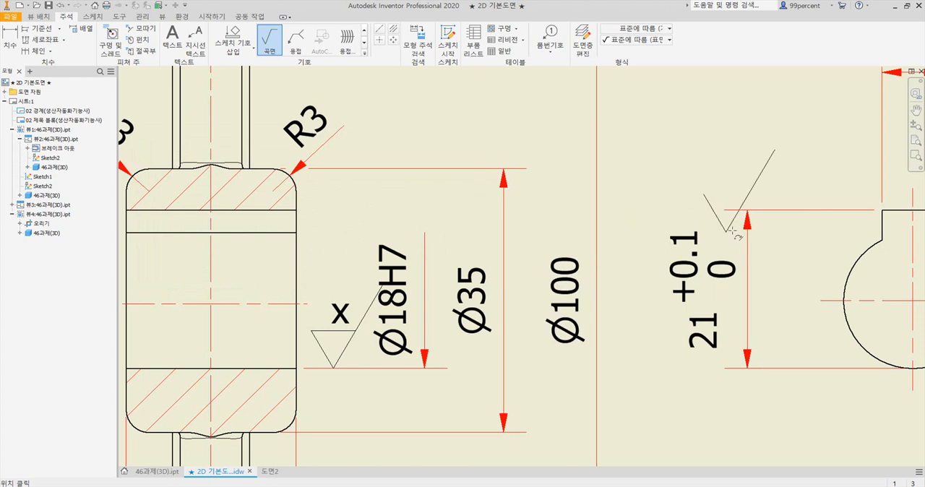
Place a material-removal surface texture symbol with value x on the left extension line of the 8JS9 keyway width dimension, inside the keyway
{"action": "scroll", "coordinate": [744, 226], "scroll_direction": "down", "scroll_amount": 3}
{"action": "middle_click_drag", "start_coordinate": [785, 217], "coordinate": [671, 225]}
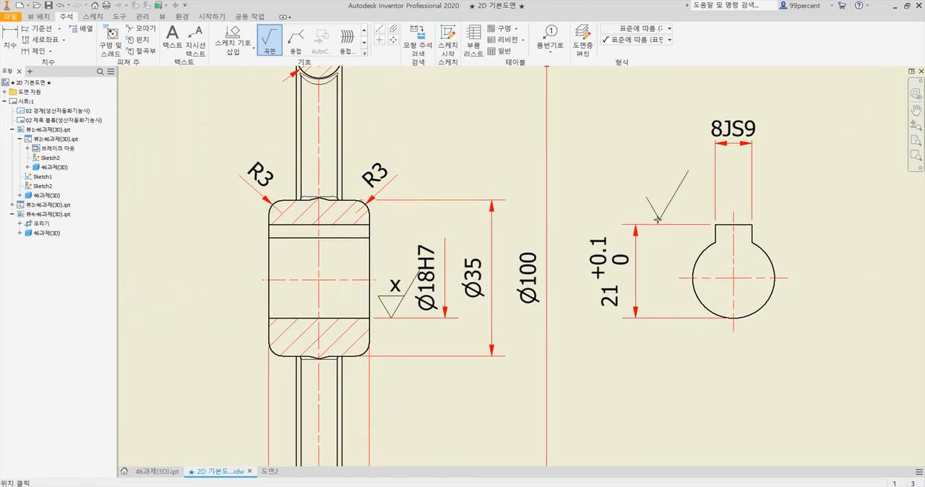
{"action": "left_click", "coordinate": [716, 203]}
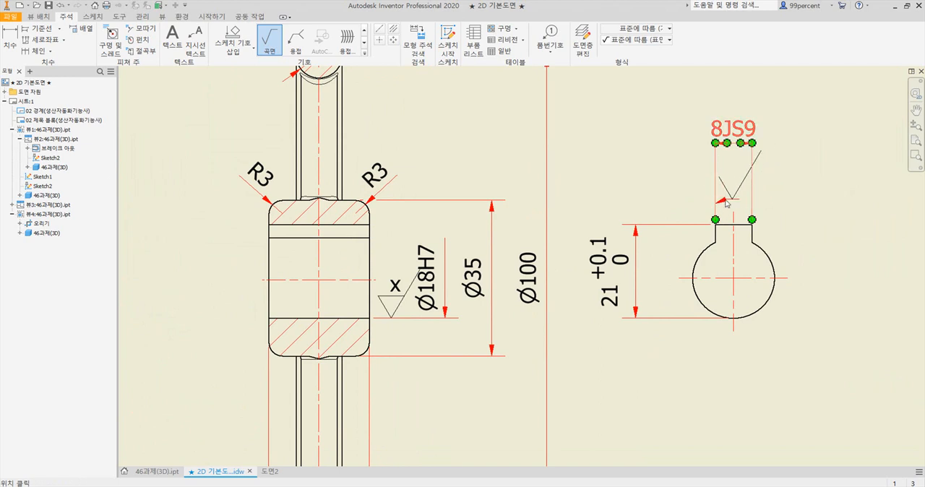
{"action": "right_click", "coordinate": [726, 203]}
{"action": "left_click", "coordinate": [766, 204]}
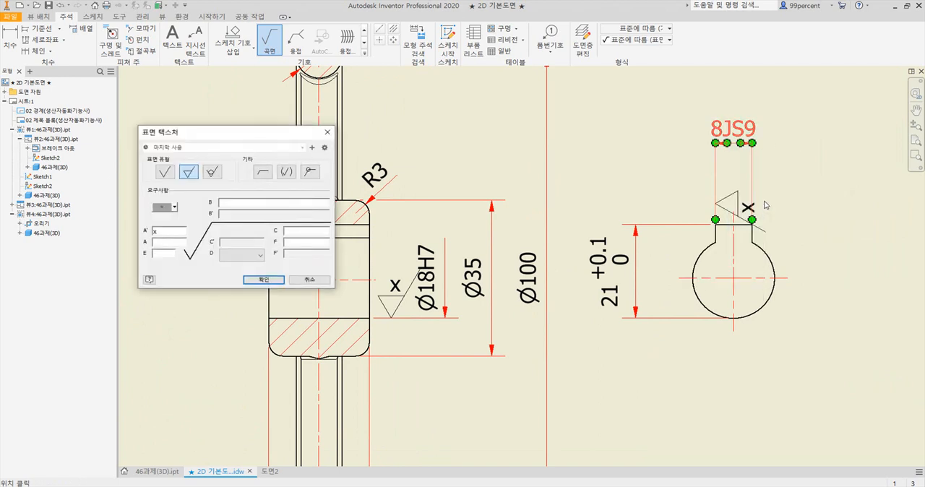
{"action": "left_click", "coordinate": [264, 279]}
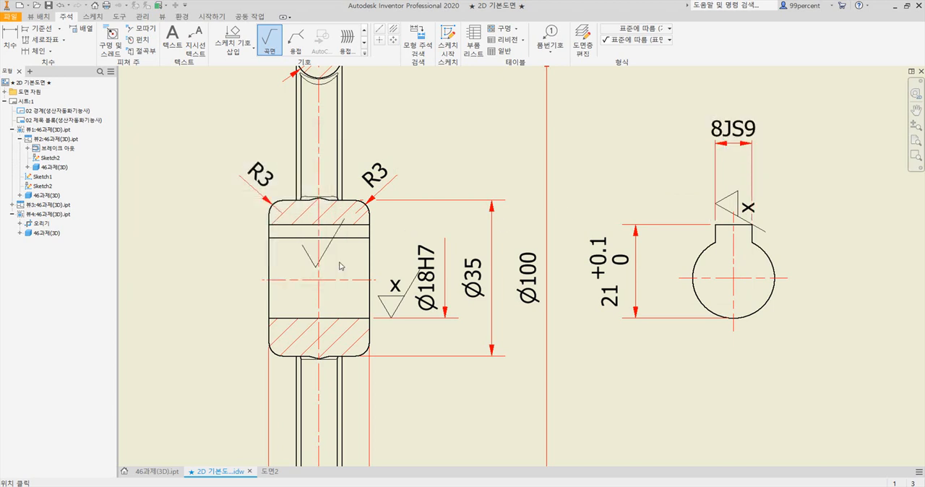
Place a matching surface texture symbol x on the right extension line of the 8JS9 dimension, facing inward above the first one
{"action": "left_click", "coordinate": [752, 169]}
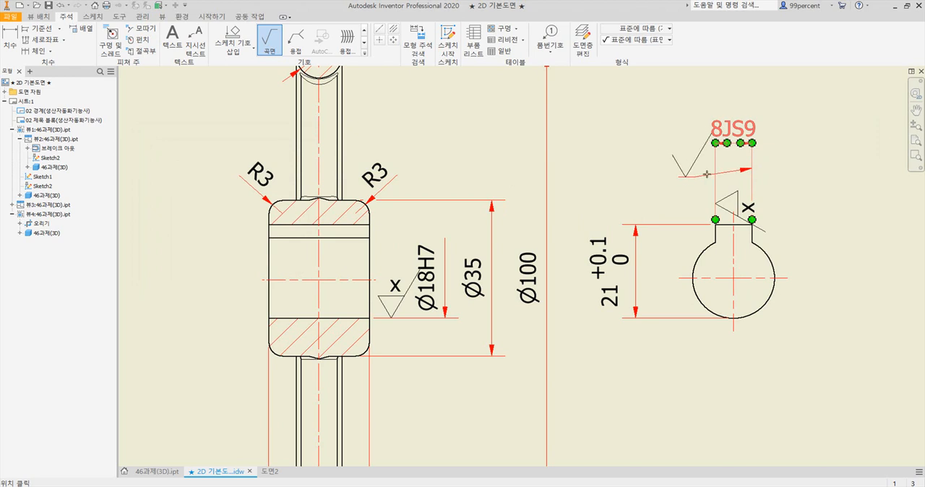
{"action": "right_click", "coordinate": [683, 179]}
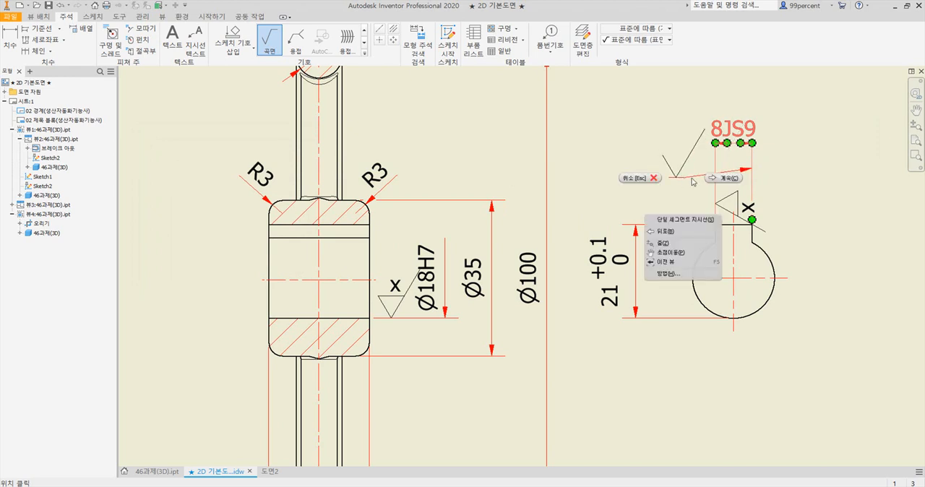
{"action": "left_click", "coordinate": [724, 179]}
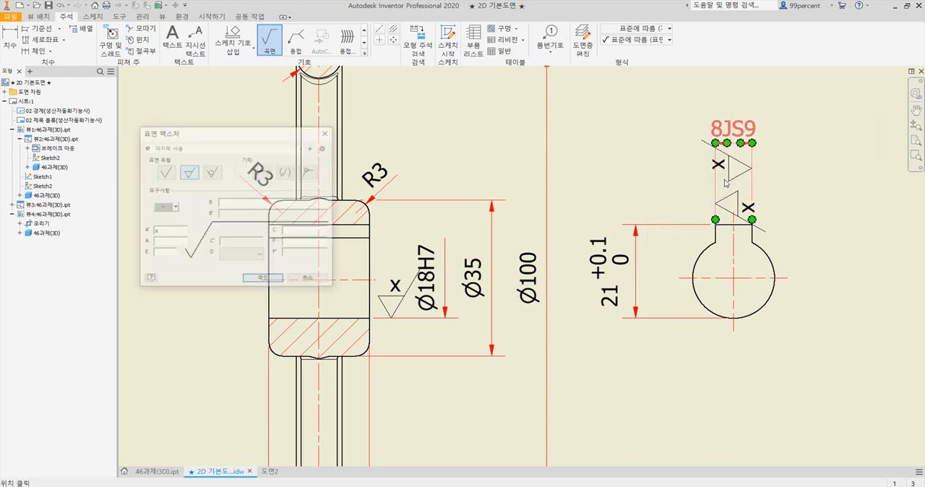
{"action": "left_click", "coordinate": [248, 279]}
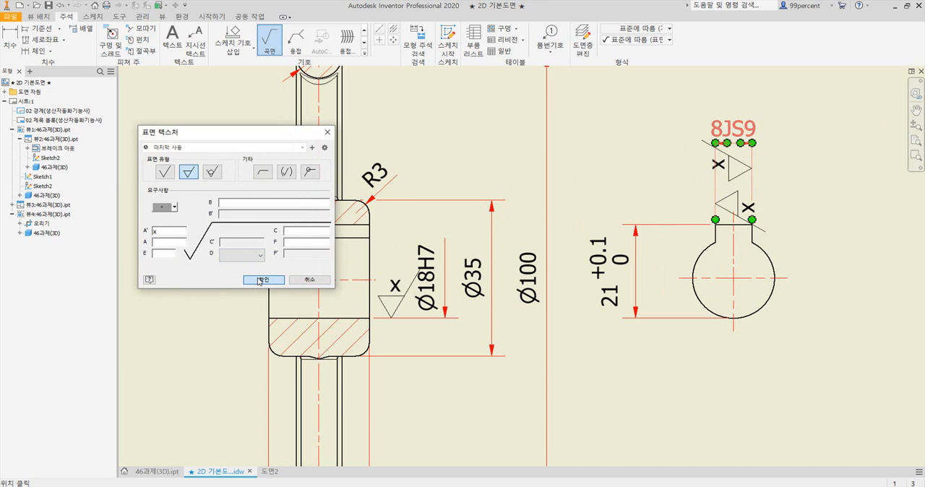
Place a material-removal surface texture symbol x below the upper extension line of the keyway height dimension
{"action": "left_click", "coordinate": [673, 227]}
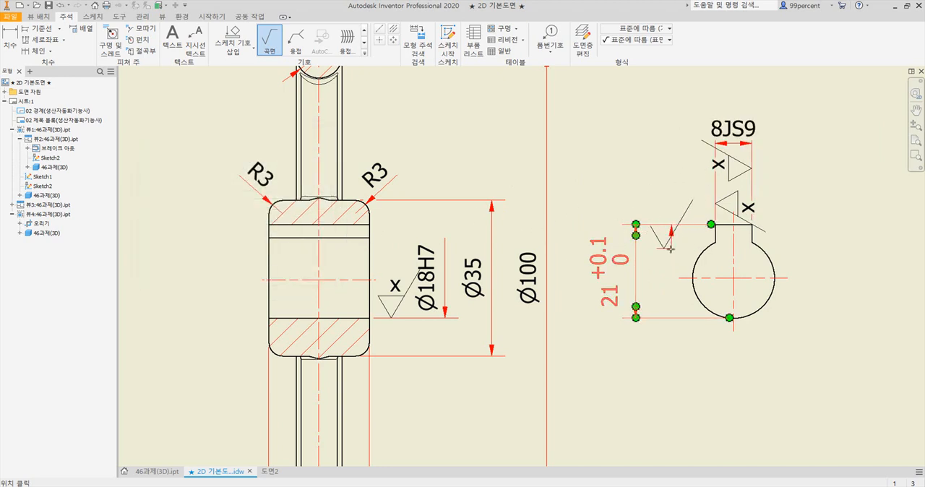
{"action": "right_click", "coordinate": [671, 251]}
{"action": "left_click", "coordinate": [709, 249]}
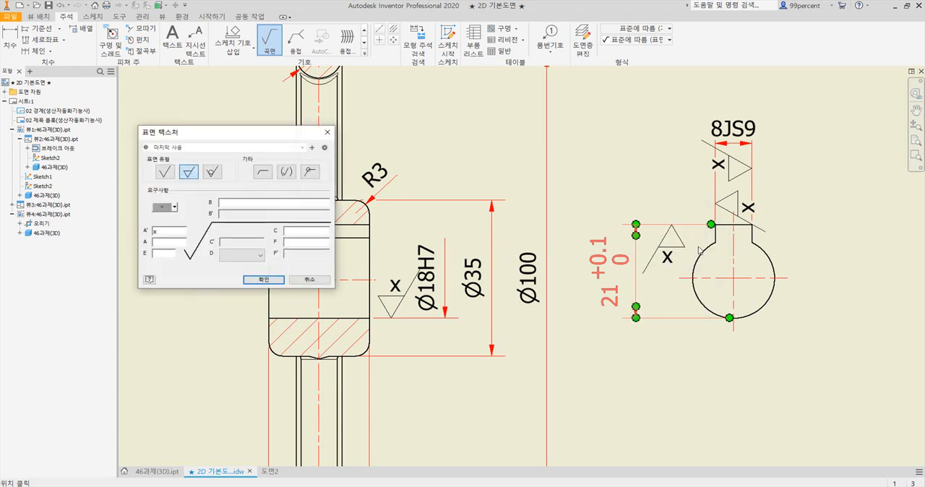
{"action": "left_click", "coordinate": [279, 279]}
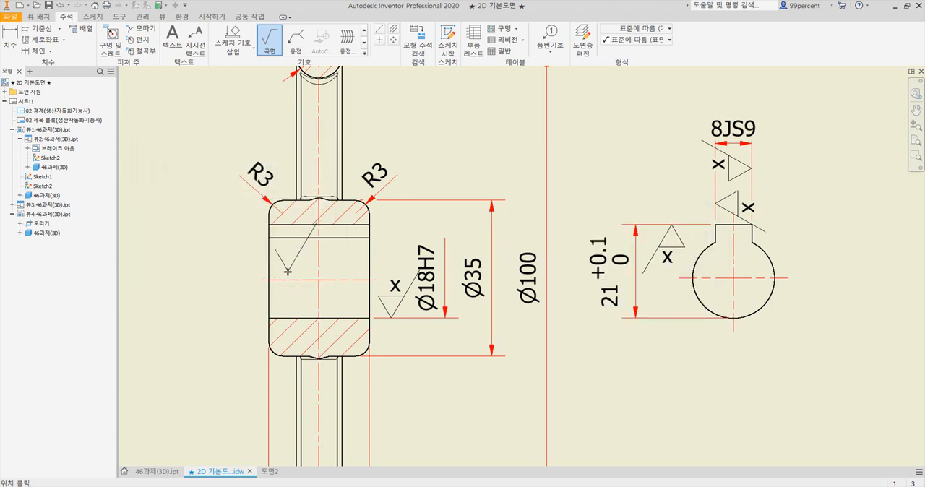
Move the 8JS9 dimension farther above the keyway and respace the two surface texture symbols along its extension lines
{"action": "key", "text": "Escape"}
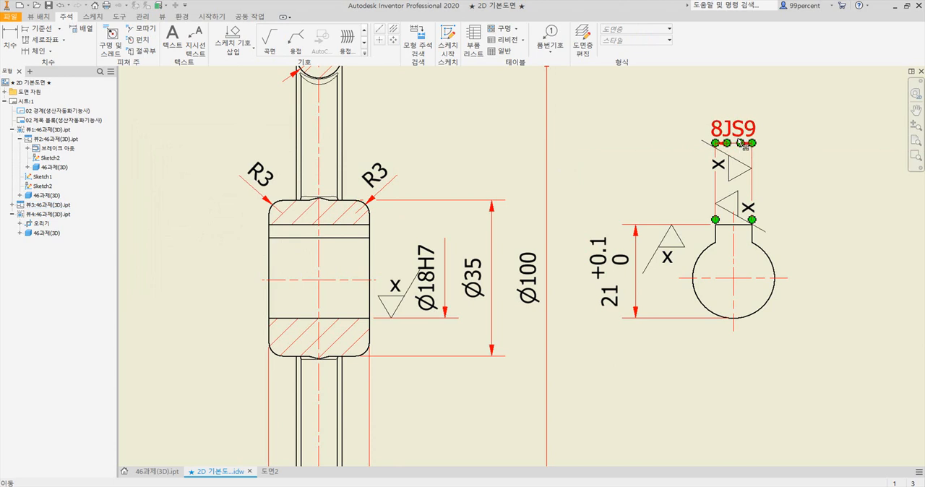
{"action": "scroll", "coordinate": [737, 141], "scroll_direction": "up", "scroll_amount": 2}
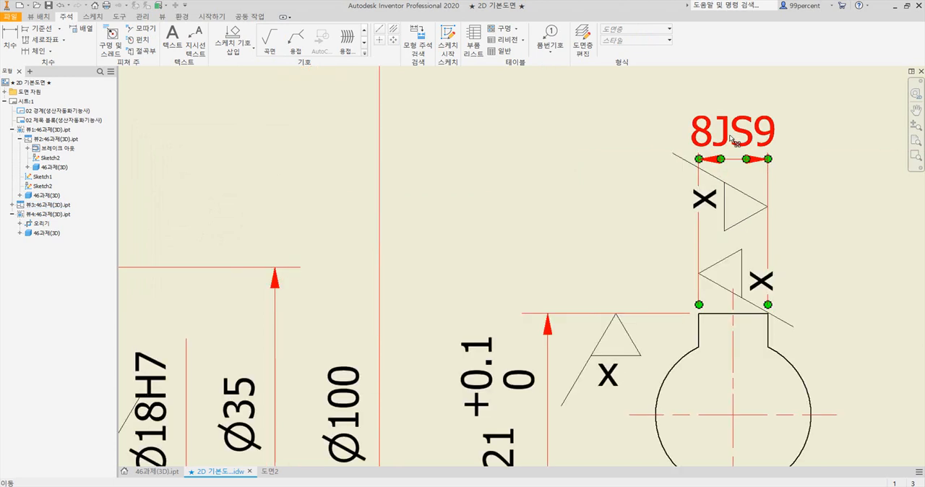
{"action": "left_click_drag", "start_coordinate": [738, 163], "coordinate": [734, 135]}
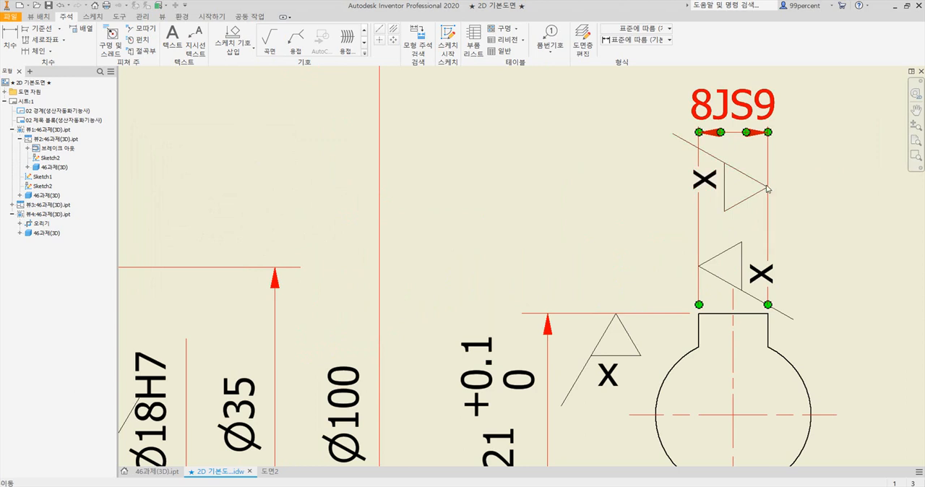
{"action": "left_click_drag", "start_coordinate": [768, 188], "coordinate": [769, 201]}
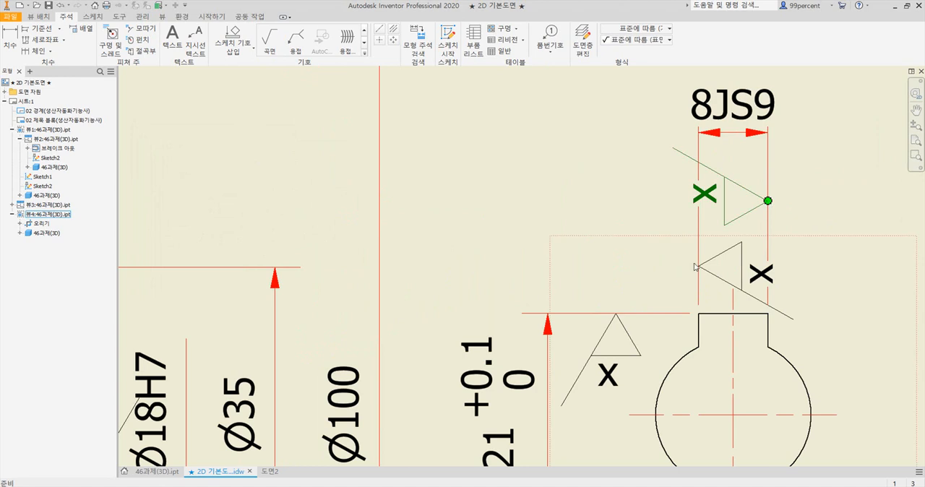
{"action": "left_click_drag", "start_coordinate": [698, 266], "coordinate": [706, 263]}
{"action": "scroll", "coordinate": [415, 265], "scroll_direction": "down", "scroll_amount": 2}
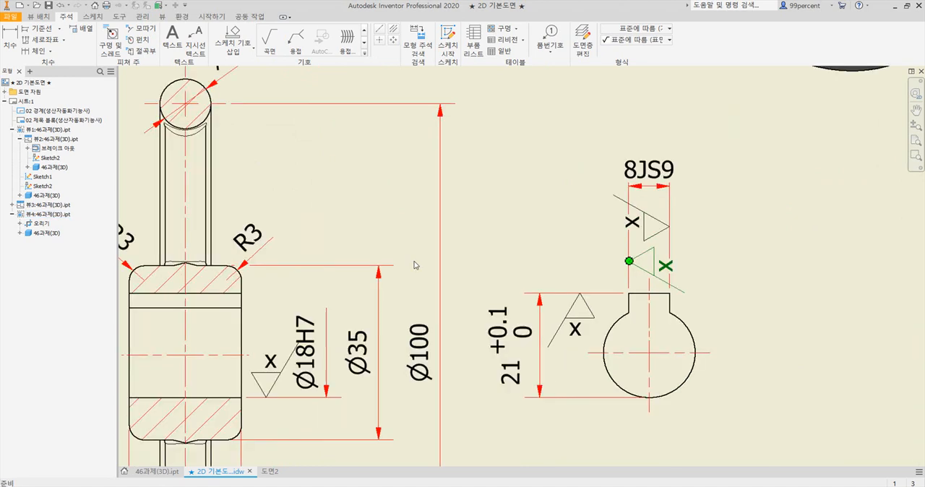
Move the Ø100, Ø35 and Ø18H7 dimensions slightly farther out from the section view's hub
{"action": "middle_click_drag", "start_coordinate": [475, 195], "coordinate": [485, 202]}
{"action": "left_click", "coordinate": [493, 232]}
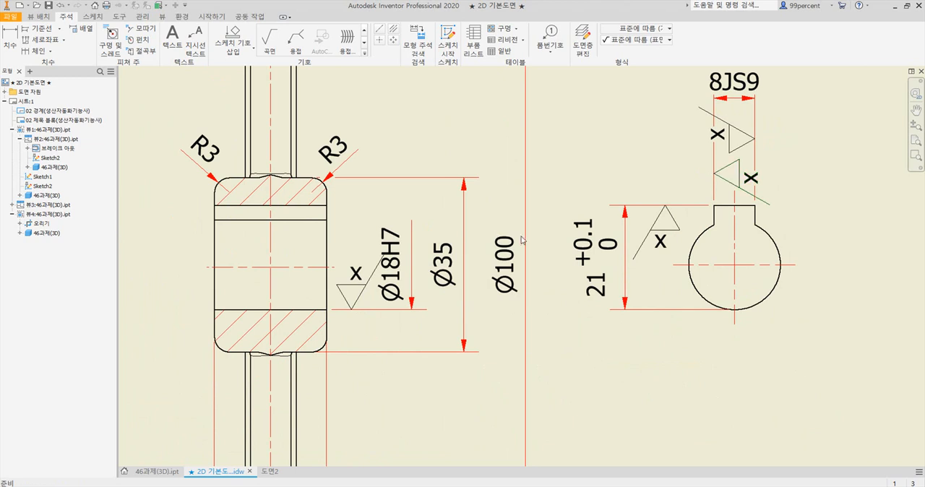
{"action": "left_click_drag", "start_coordinate": [525, 240], "coordinate": [536, 241]}
{"action": "left_click_drag", "start_coordinate": [461, 255], "coordinate": [477, 253]}
{"action": "left_click_drag", "start_coordinate": [417, 258], "coordinate": [428, 265]}
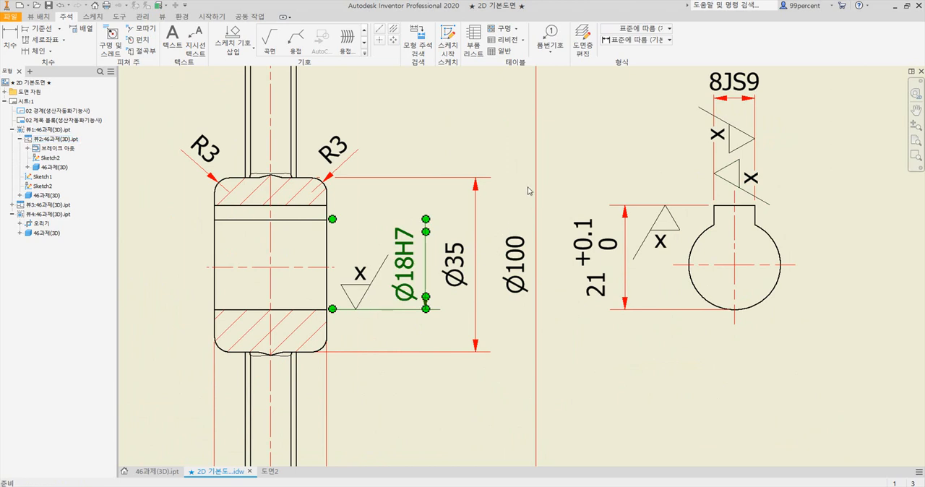
{"action": "left_click", "coordinate": [553, 178]}
Move the keyway view slightly farther away from the section view
{"action": "scroll", "coordinate": [554, 176], "scroll_direction": "down", "scroll_amount": 2}
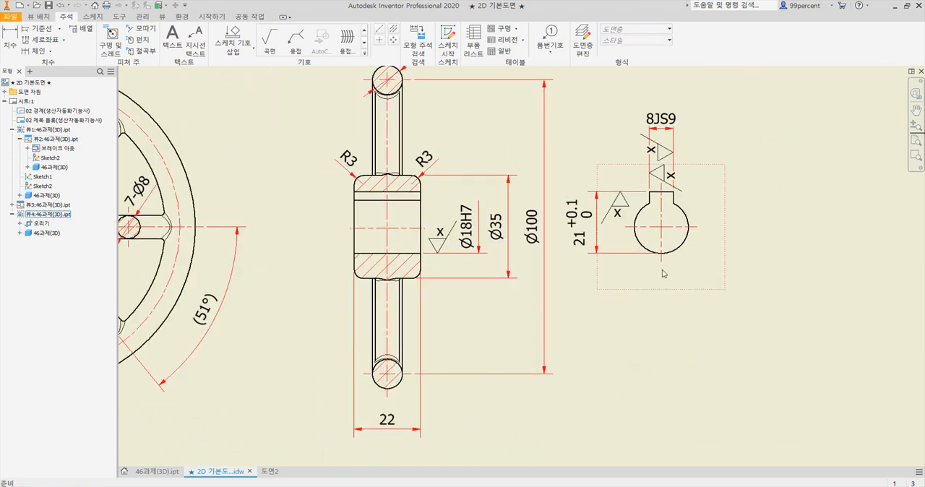
{"action": "left_click_drag", "start_coordinate": [695, 287], "coordinate": [717, 289]}
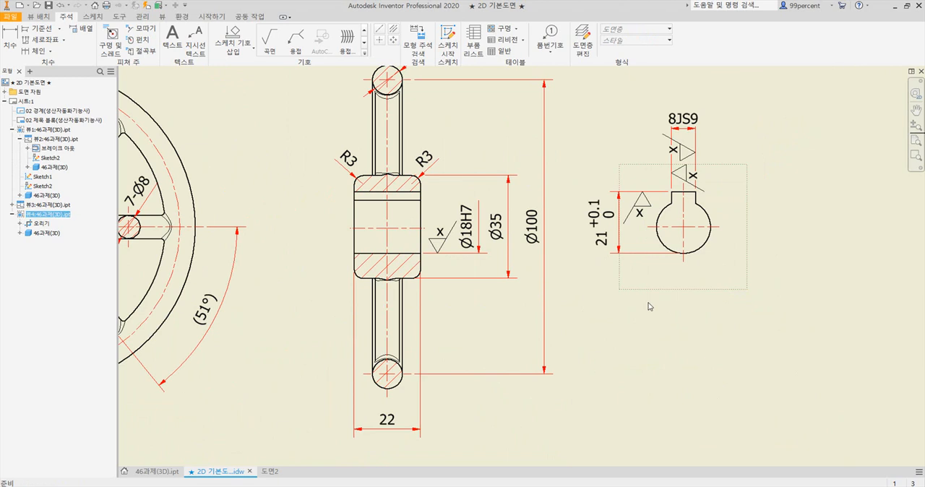
{"action": "scroll", "coordinate": [648, 307], "scroll_direction": "down", "scroll_amount": 2}
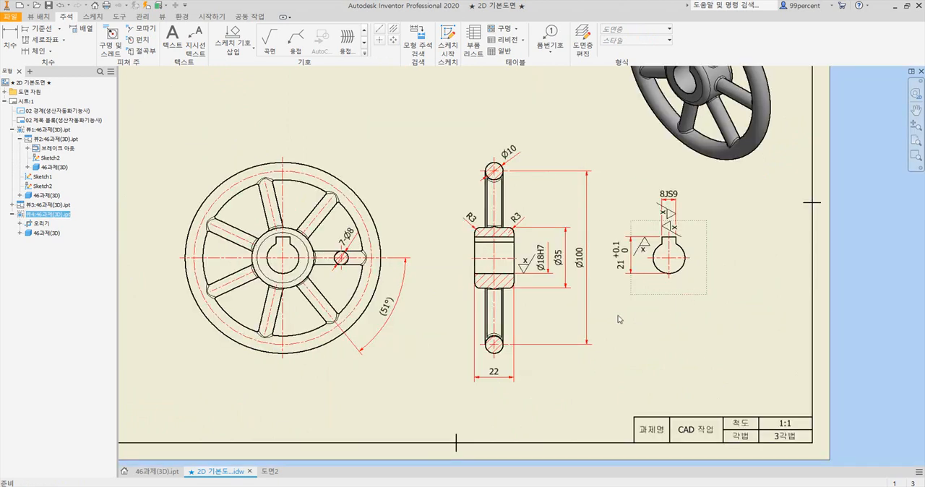
{"action": "scroll", "coordinate": [613, 312], "scroll_direction": "down", "scroll_amount": 3}
{"action": "middle_click_drag", "start_coordinate": [634, 303], "coordinate": [587, 252]}
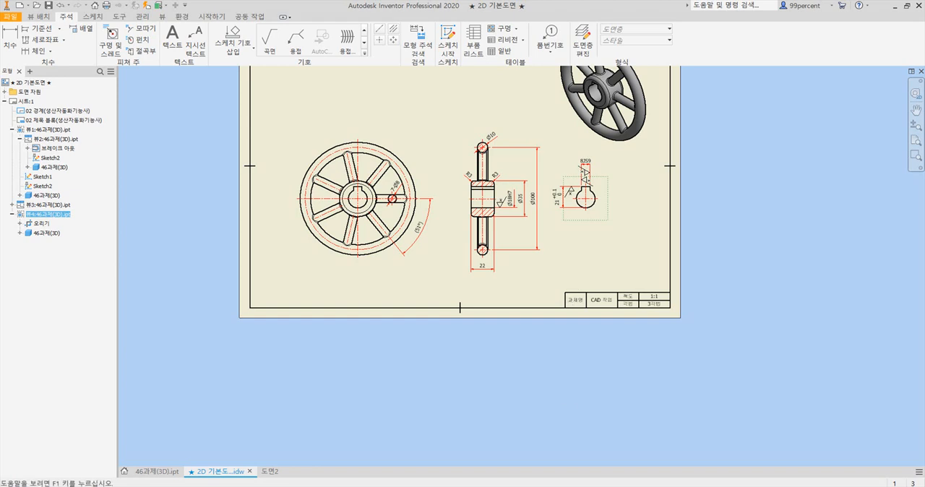
Check the notes in the reference PDF and start a left-aligned text note below the keyway view with the heading 주 서
{"action": "left_click", "coordinate": [598, 486]}
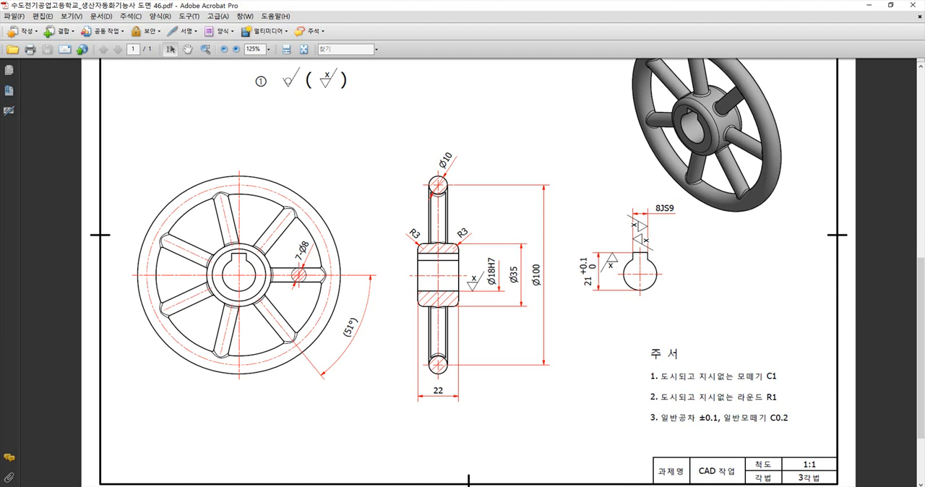
{"action": "mouse_move", "coordinate": [528, 486]}
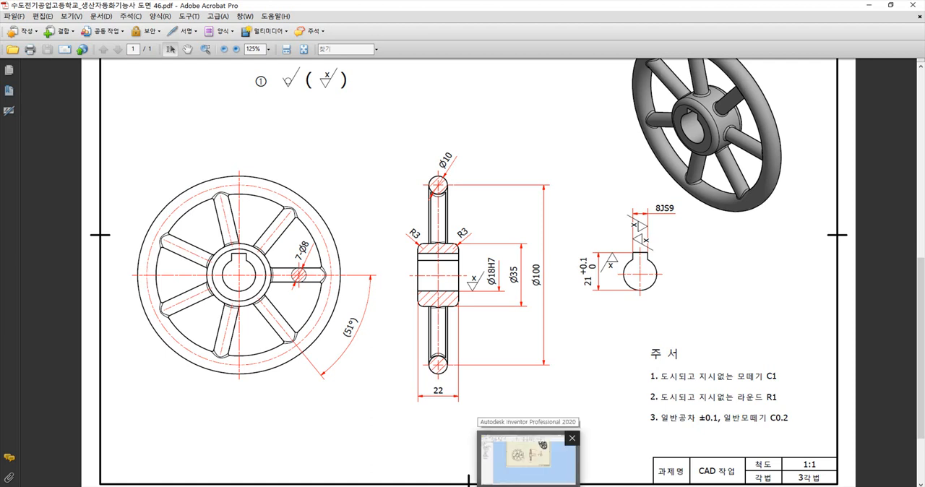
{"action": "left_click", "coordinate": [517, 451]}
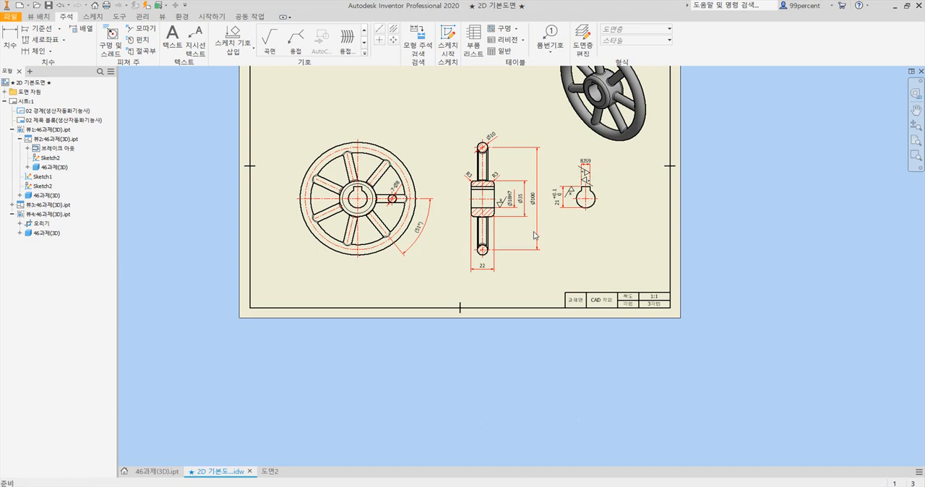
{"action": "left_click", "coordinate": [171, 40]}
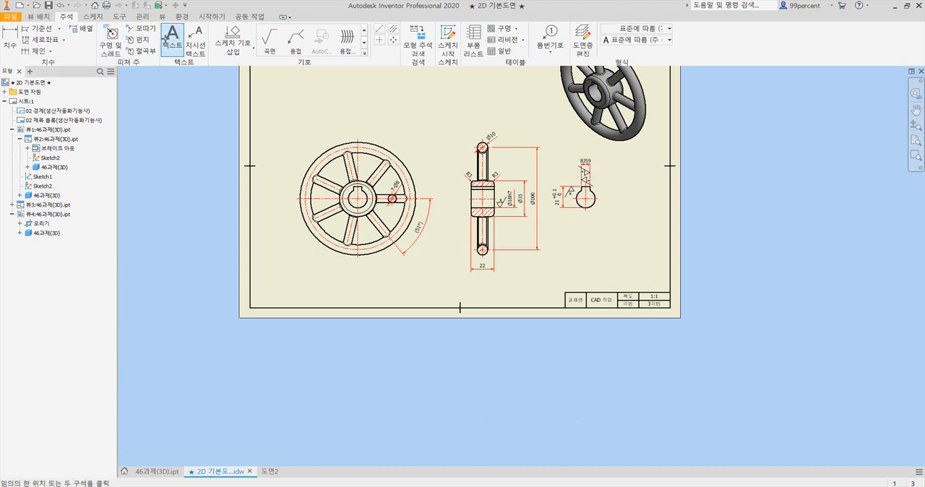
{"action": "left_click", "coordinate": [578, 251]}
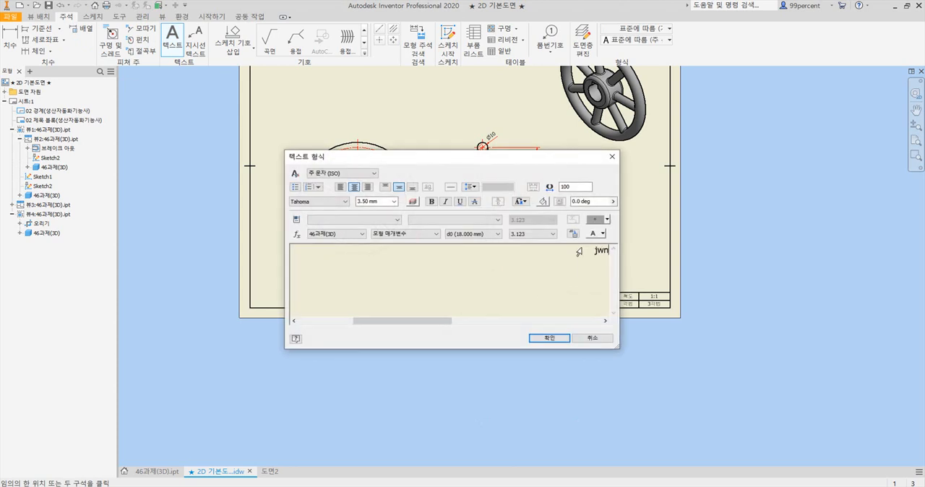
{"action": "type", "text": "주ㅅ"}
{"action": "left_click_drag", "start_coordinate": [580, 255], "coordinate": [622, 266]}
{"action": "key", "text": "BackSpace"}
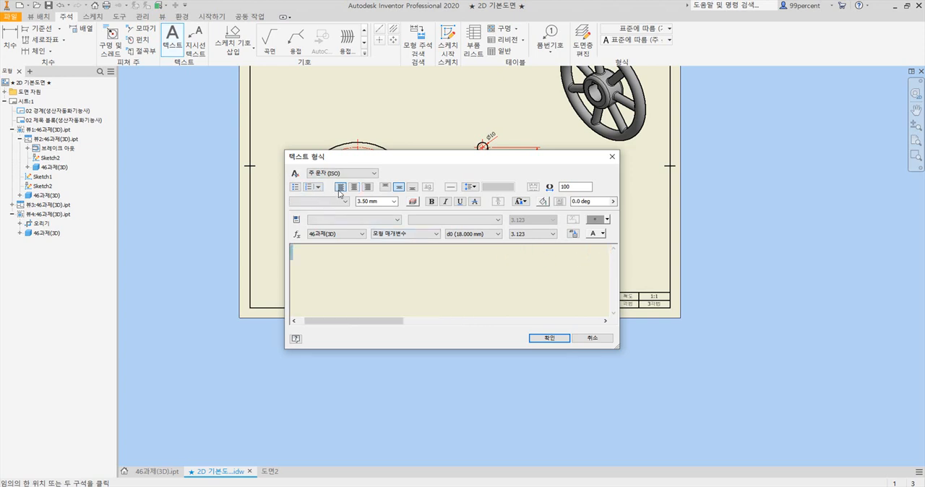
{"action": "key", "text": "ctrl+z"}
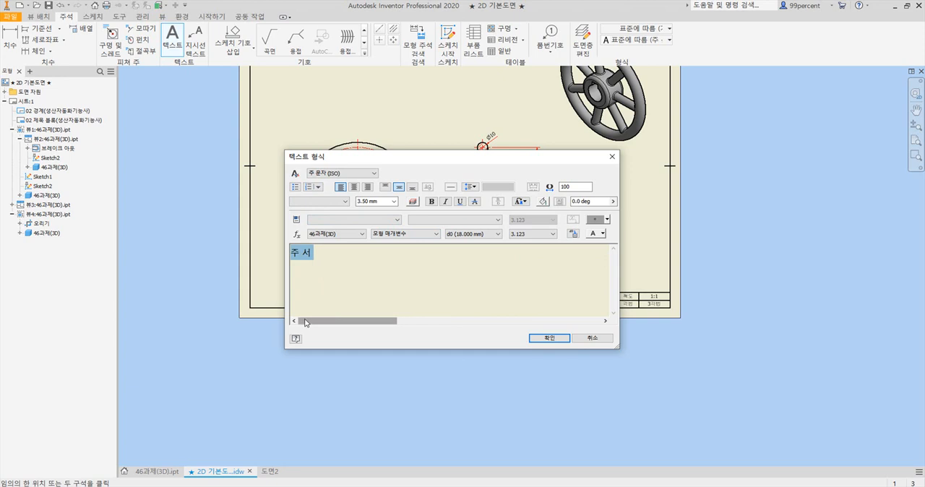
Copy notes 1 to 3 on chamfers, rounds and general tolerances from the reference PDF into the text below the 주 서 heading
{"action": "key", "text": "alt+Tab"}
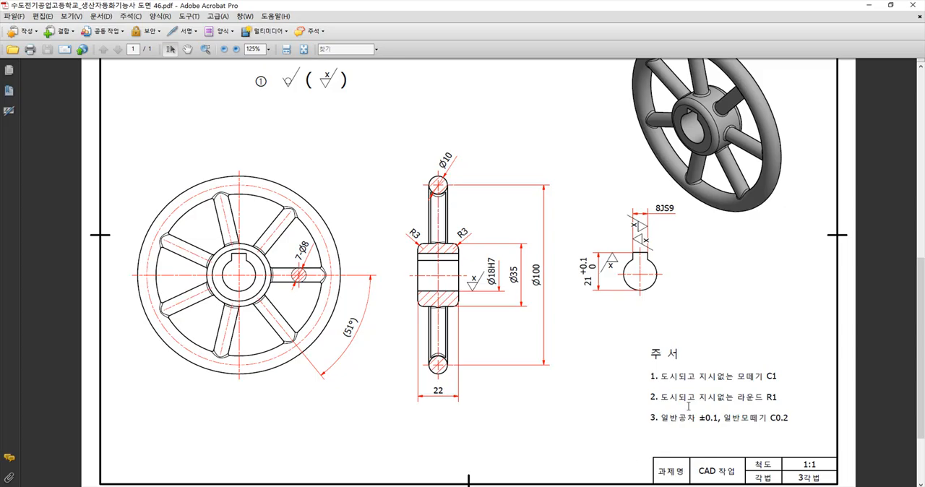
{"action": "left_click_drag", "start_coordinate": [772, 378], "coordinate": [649, 378]}
{"action": "key", "text": "ctrl+c"}
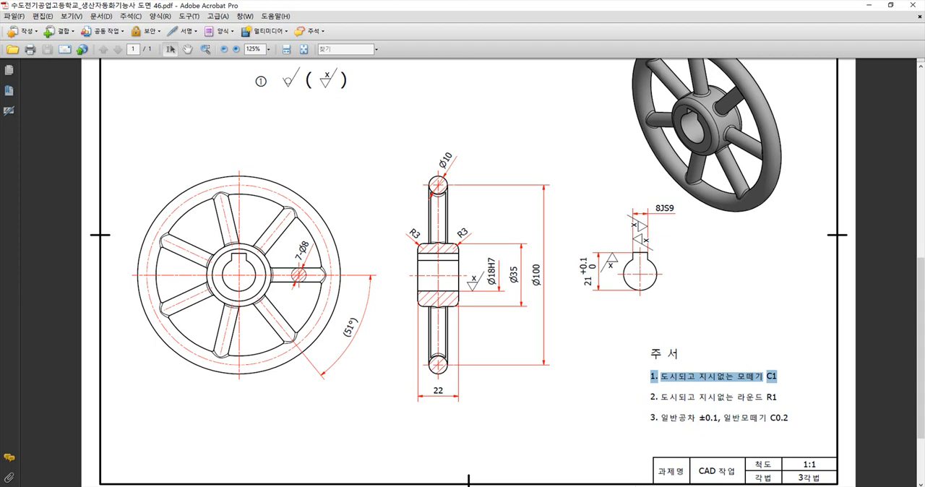
{"action": "key", "text": "alt+Tab"}
{"action": "left_click", "coordinate": [362, 287]}
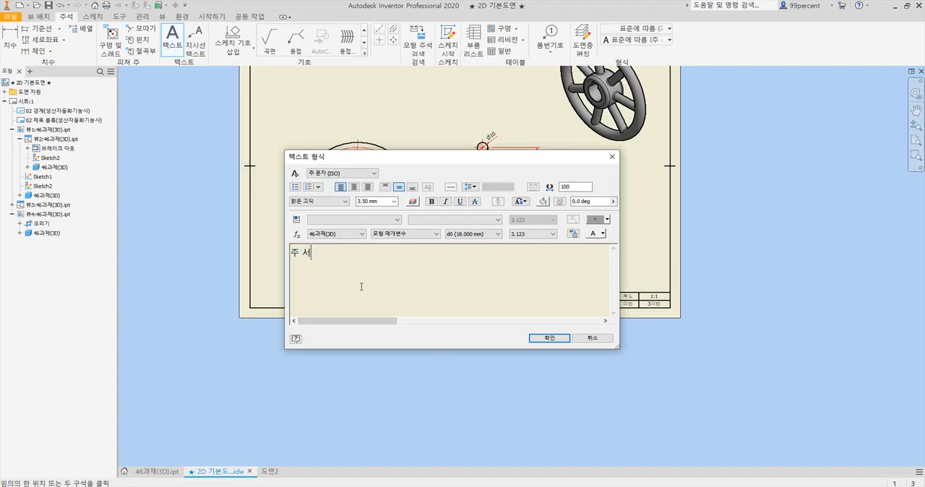
{"action": "key", "text": "ctrl+v"}
{"action": "key", "text": "alt+Tab"}
{"action": "left_click_drag", "start_coordinate": [653, 397], "coordinate": [784, 405]}
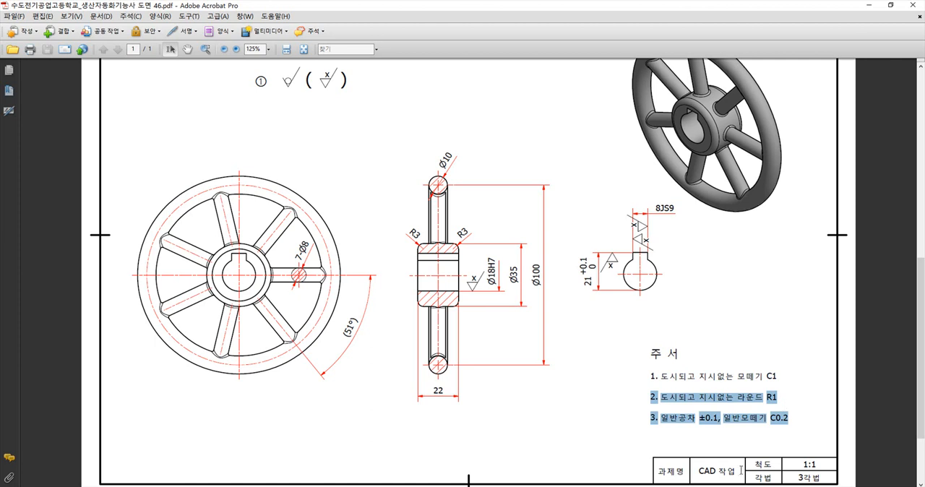
{"action": "key", "text": "alt+Tab"}
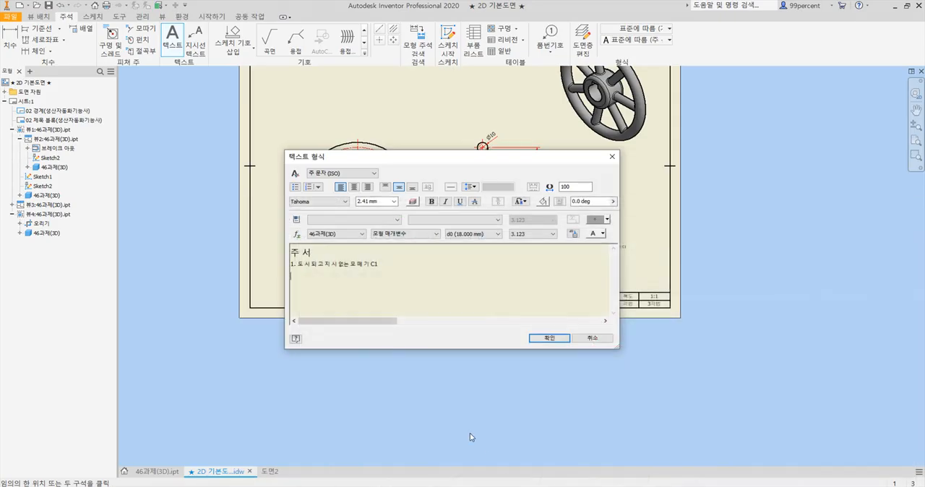
{"action": "type", "text": "2. 도시되고 지시 없는 라운드 R1 3. 일반공차 ±0.1, 일반모떼기 C0.2"}
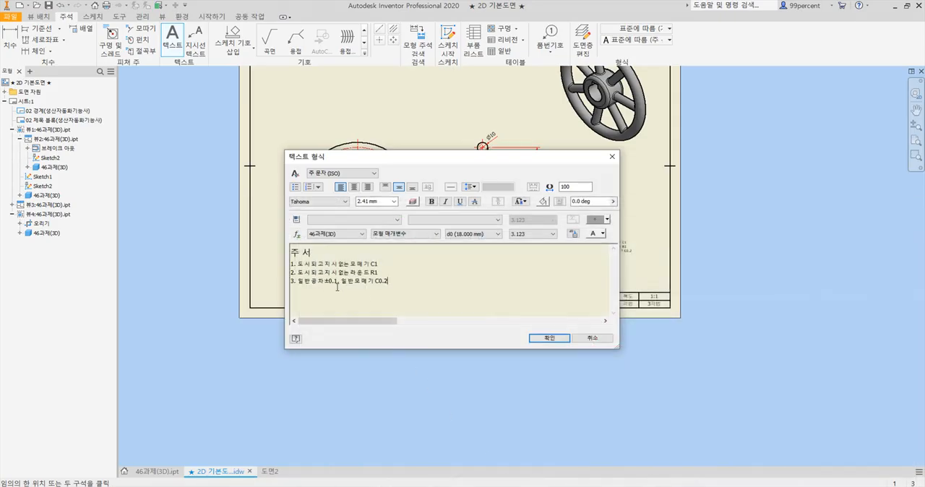
Set the text height of the three numbered note lines to 3.50 mm
{"action": "left_click_drag", "start_coordinate": [403, 284], "coordinate": [292, 265]}
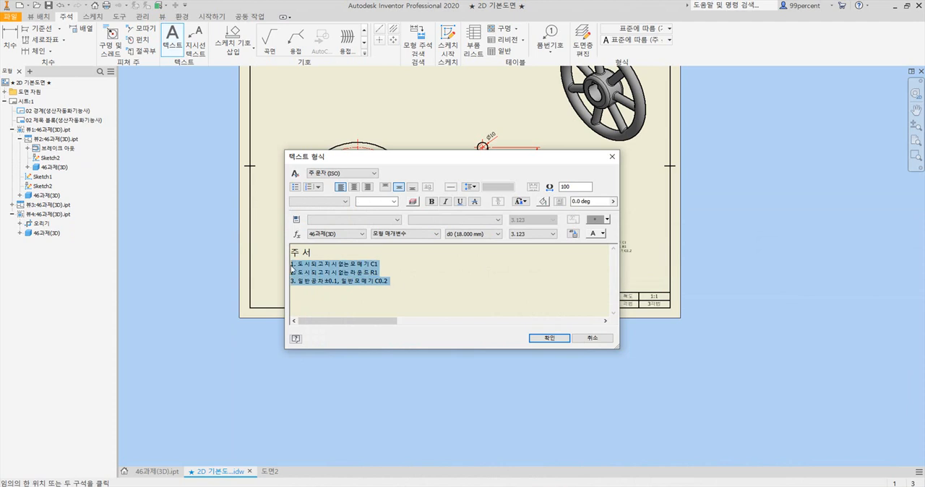
{"action": "left_click", "coordinate": [394, 202]}
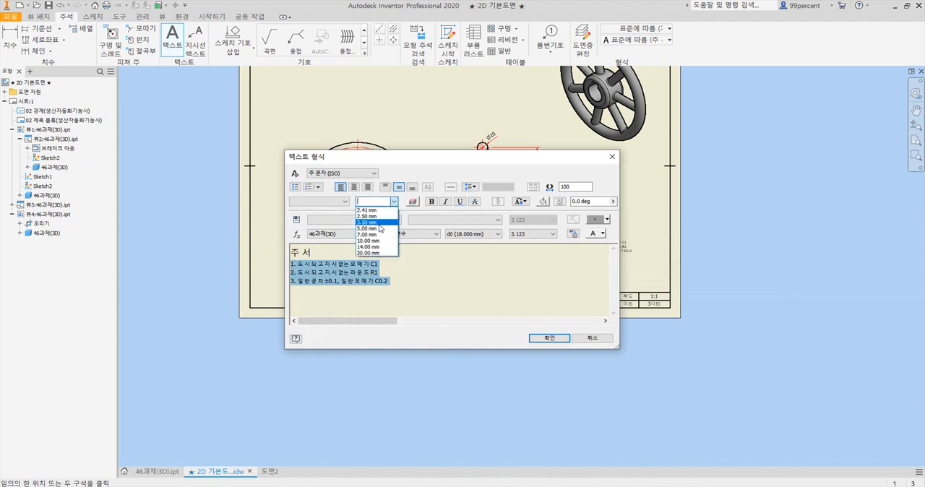
{"action": "left_click", "coordinate": [384, 222]}
{"action": "left_click", "coordinate": [352, 269]}
Set the 주 서 heading's text height to 5.00 mm and finish the note
{"action": "left_click", "coordinate": [326, 255]}
{"action": "left_click_drag", "start_coordinate": [337, 252], "coordinate": [269, 258]}
{"action": "left_click", "coordinate": [394, 202]}
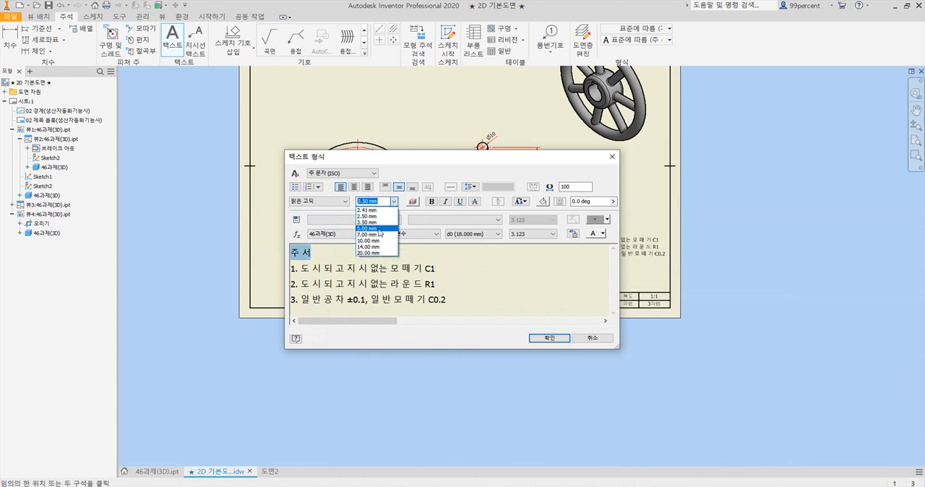
{"action": "left_click", "coordinate": [378, 229]}
{"action": "left_click", "coordinate": [343, 275]}
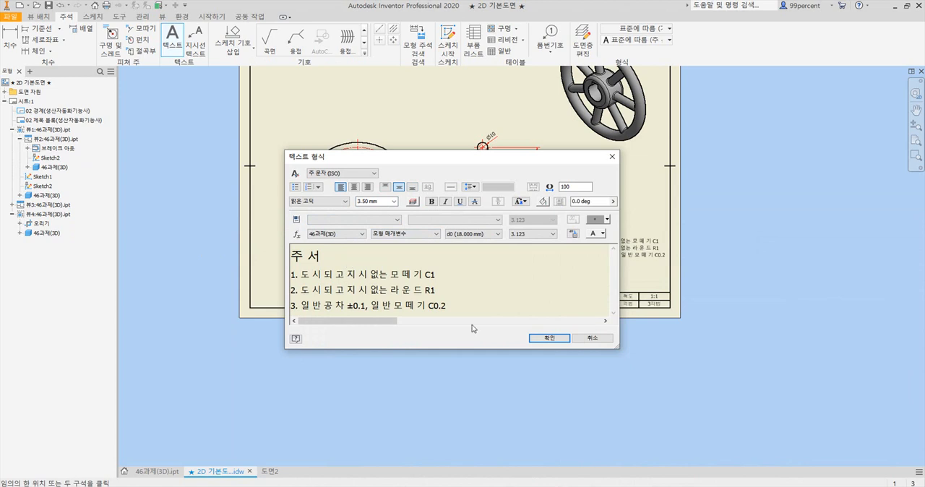
{"action": "left_click", "coordinate": [551, 341]}
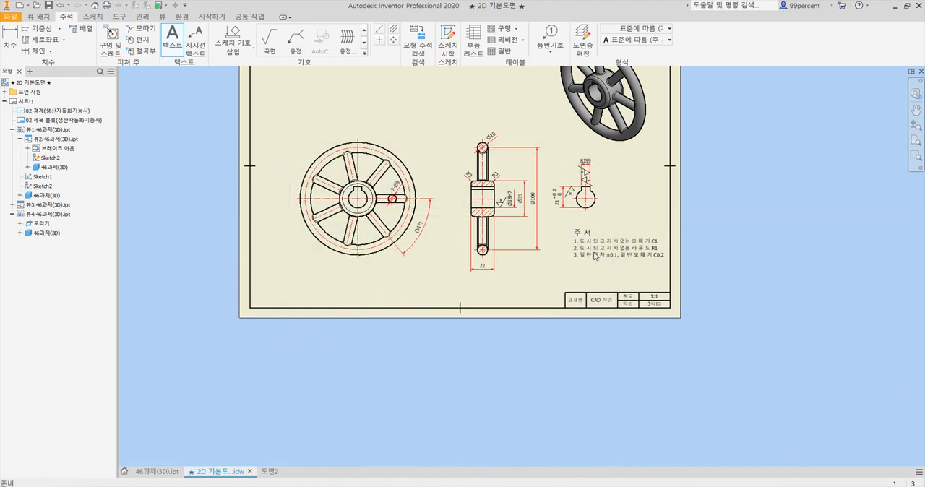
Move the 주 서 note down closer to the title block and align it with the block's left edge
{"action": "key", "text": "Escape"}
{"action": "left_click", "coordinate": [593, 256]}
{"action": "left_click_drag", "start_coordinate": [593, 256], "coordinate": [581, 271]}
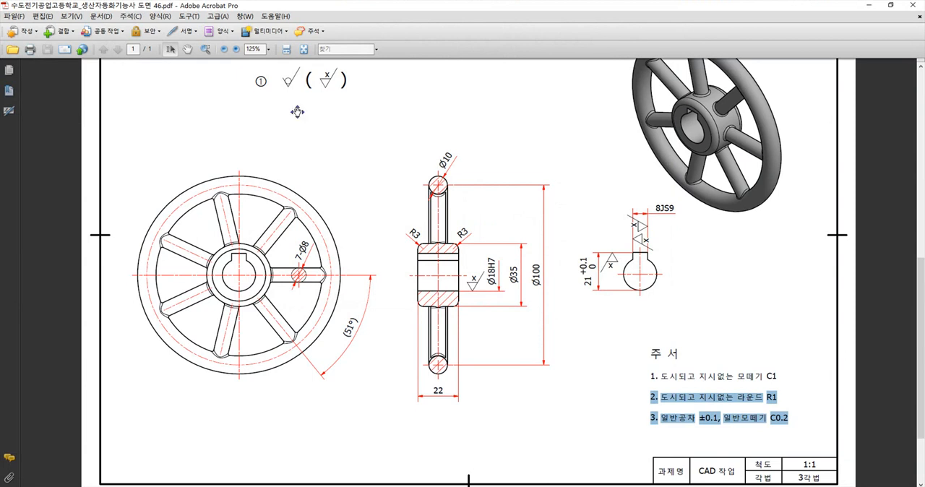
Start a text note above the front view containing the circled number ①, as in the reference PDF
{"action": "scroll", "coordinate": [297, 111], "scroll_direction": "up", "scroll_amount": 2}
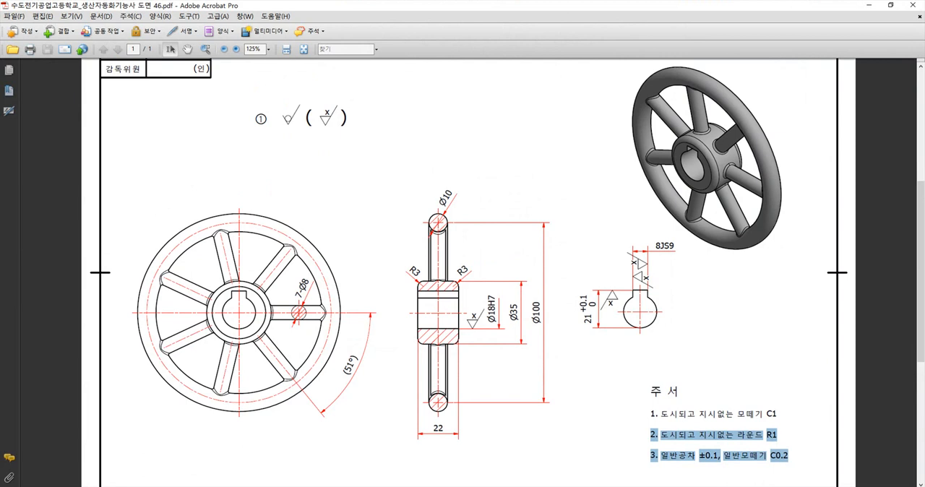
{"action": "key", "text": "alt+Tab"}
{"action": "scroll", "coordinate": [448, 165], "scroll_direction": "up", "scroll_amount": 3}
{"action": "scroll", "coordinate": [448, 158], "scroll_direction": "down", "scroll_amount": 2}
{"action": "scroll", "coordinate": [448, 162], "scroll_direction": "down", "scroll_amount": 2}
{"action": "scroll", "coordinate": [462, 261], "scroll_direction": "up", "scroll_amount": 1}
{"action": "middle_click_drag", "start_coordinate": [448, 163], "coordinate": [459, 258]}
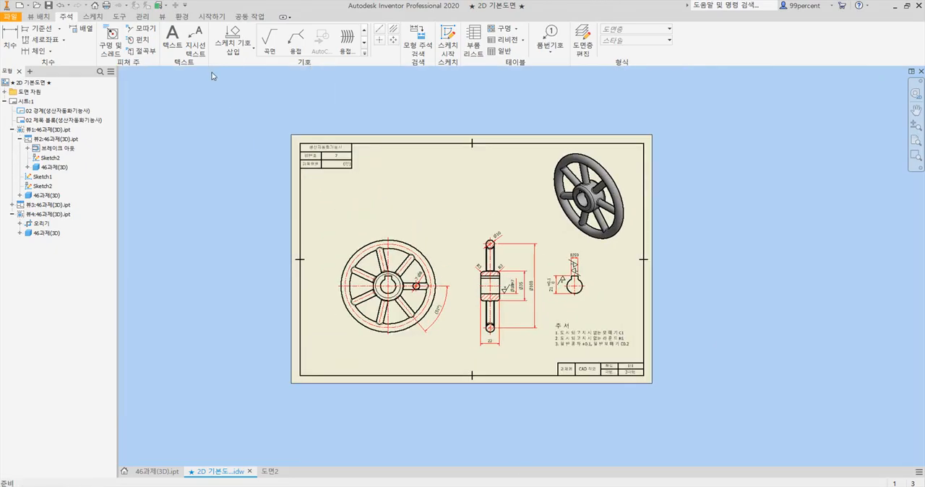
{"action": "left_click", "coordinate": [177, 51]}
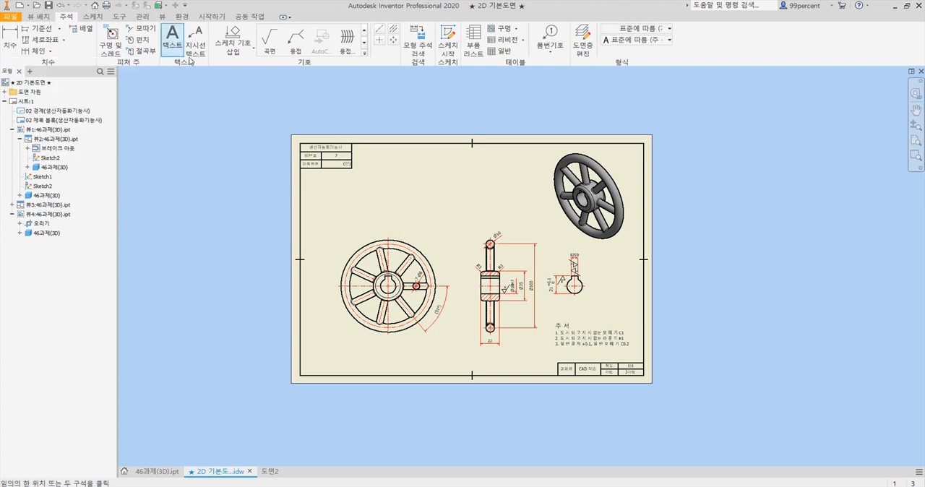
{"action": "left_click", "coordinate": [405, 193]}
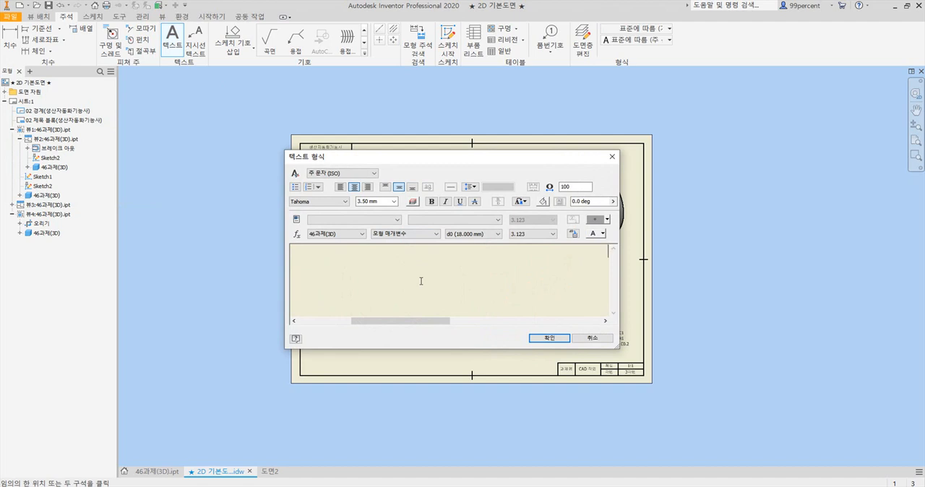
{"action": "type", "text": "ㅇ"}
{"action": "key", "text": "Hangul_Hanja"}
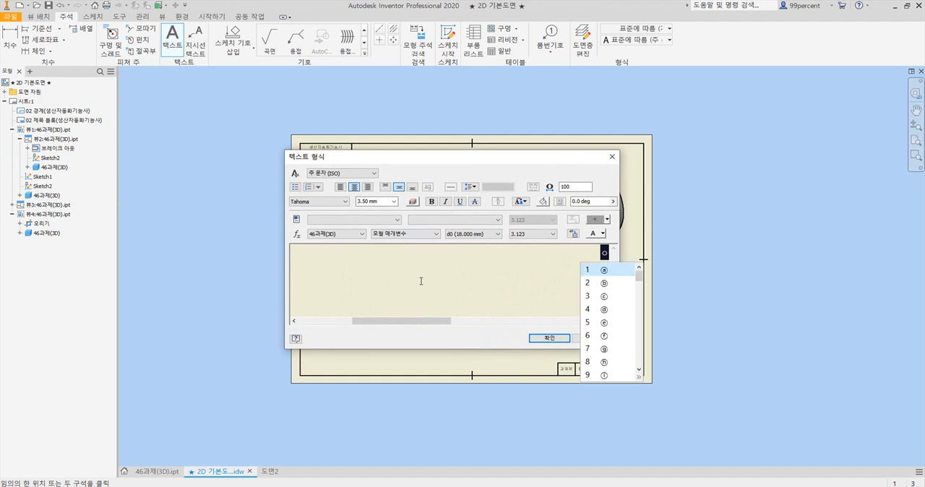
{"action": "left_click", "coordinate": [639, 377]}
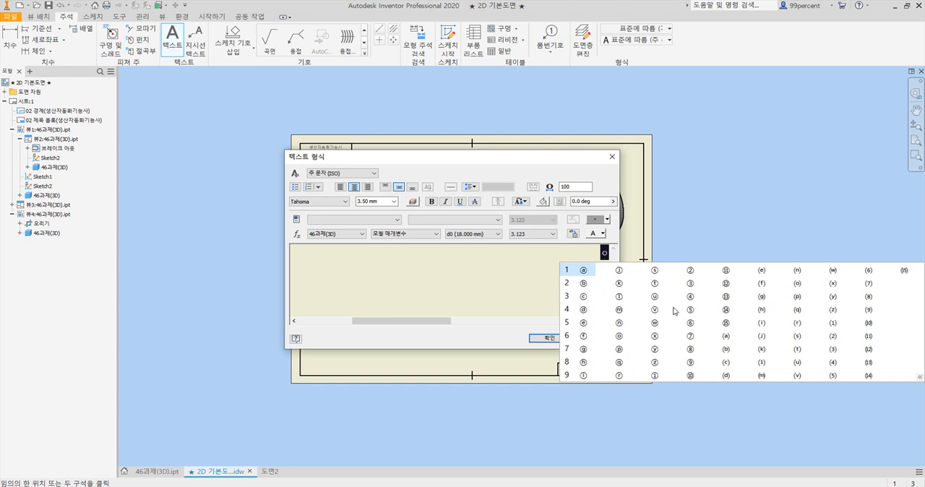
{"action": "left_click", "coordinate": [653, 377]}
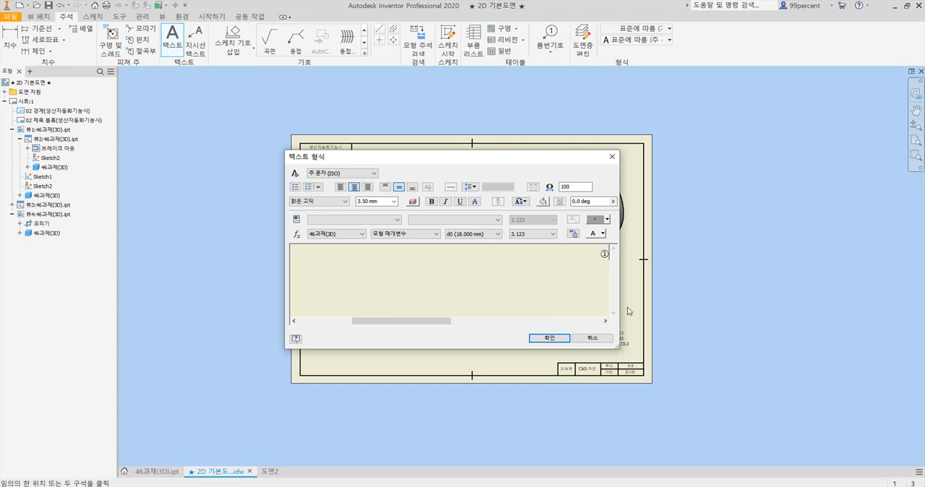
Set the circled ① to a 7.00 mm text height, add a spaced pair of parentheses after it, and finish the note
{"action": "left_click_drag", "start_coordinate": [531, 262], "coordinate": [612, 255]}
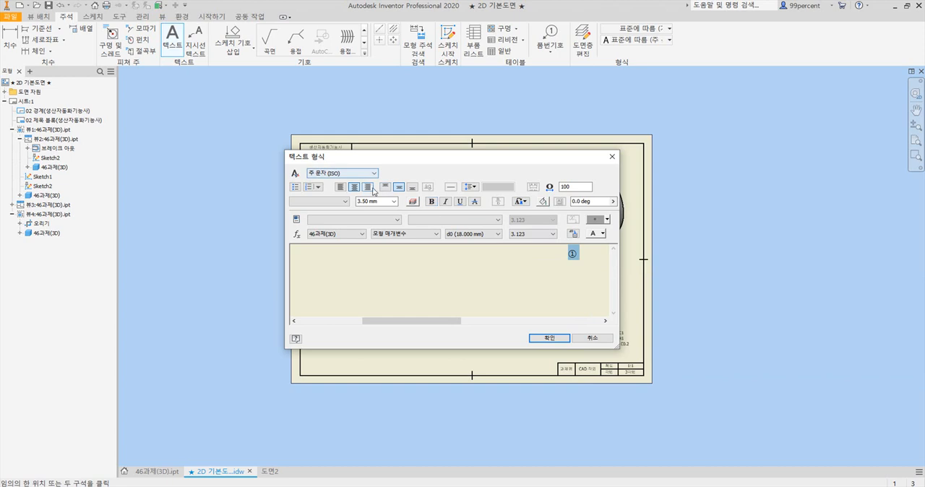
{"action": "left_click", "coordinate": [394, 202]}
{"action": "left_click", "coordinate": [369, 228]}
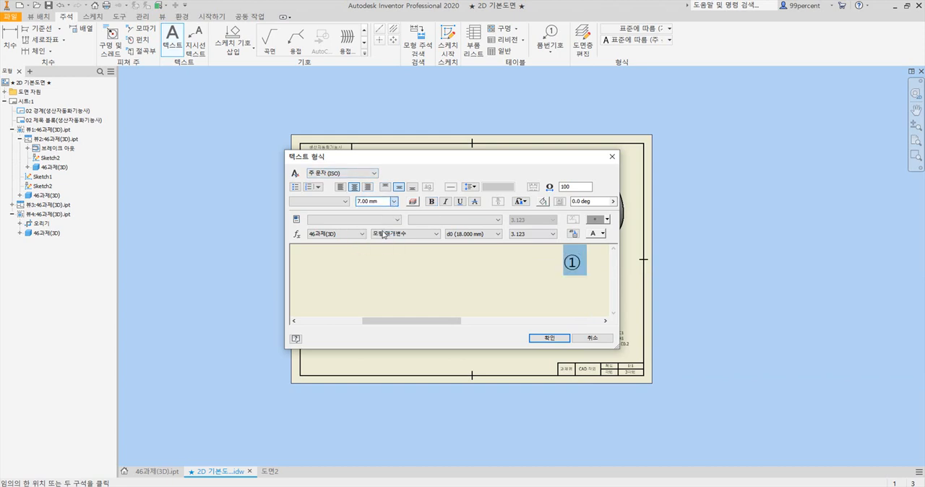
{"action": "left_click", "coordinate": [586, 268]}
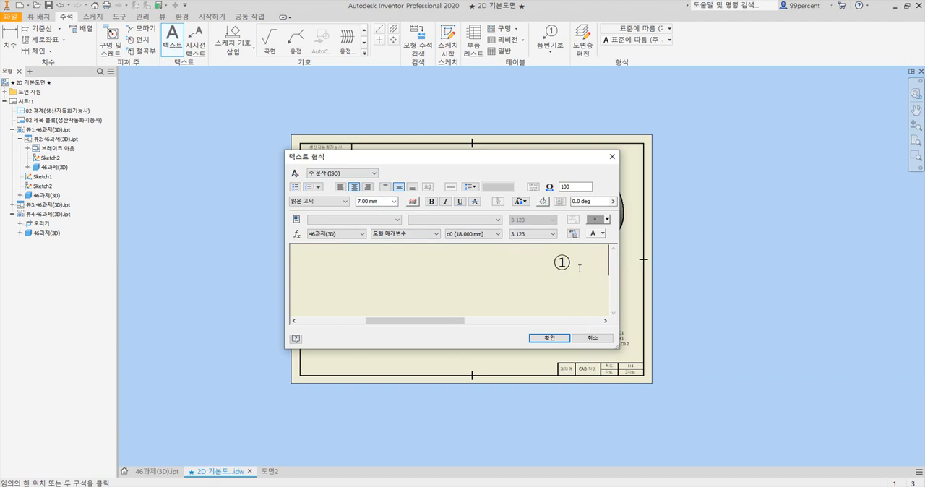
{"action": "type", "text": "(    )"}
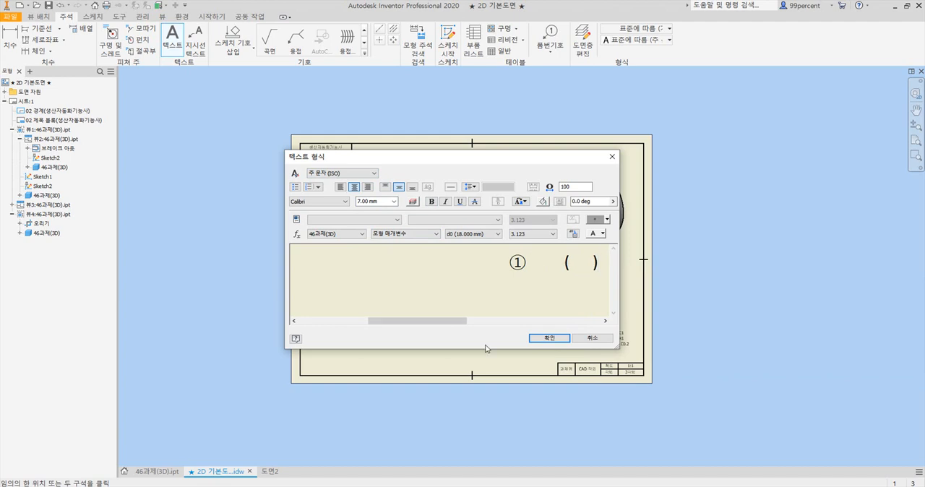
{"action": "left_click", "coordinate": [550, 339]}
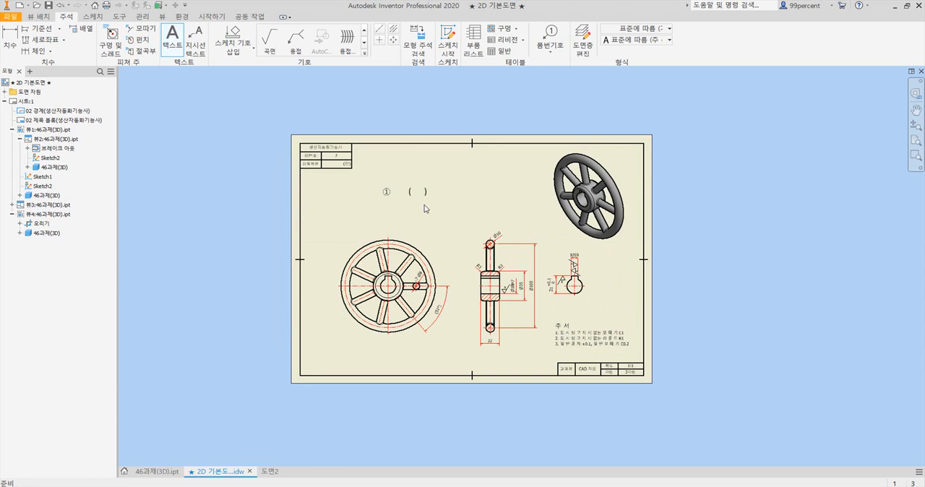
Place a surface texture symbol with material removal prohibited and no roughness letter between the ① and the opening parenthesis
{"action": "scroll", "coordinate": [424, 208], "scroll_direction": "up", "scroll_amount": 3}
{"action": "left_click_drag", "start_coordinate": [369, 185], "coordinate": [405, 210]}
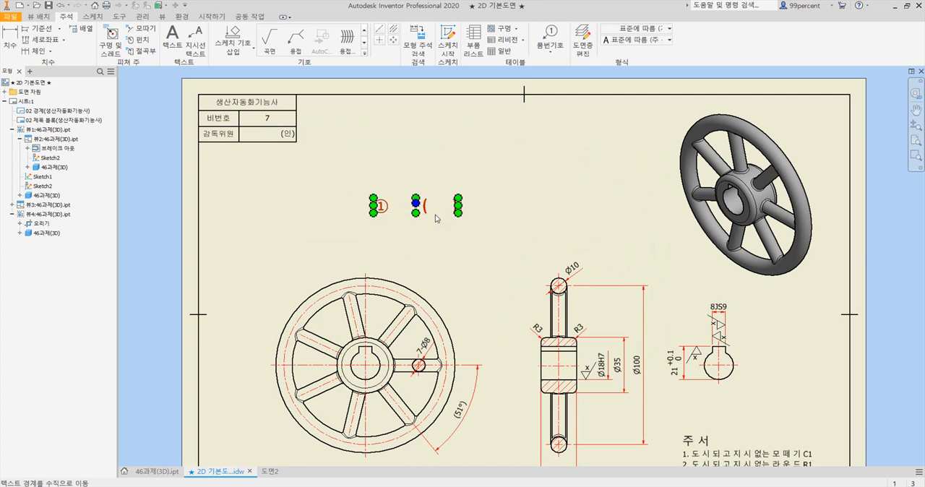
{"action": "left_click", "coordinate": [512, 220]}
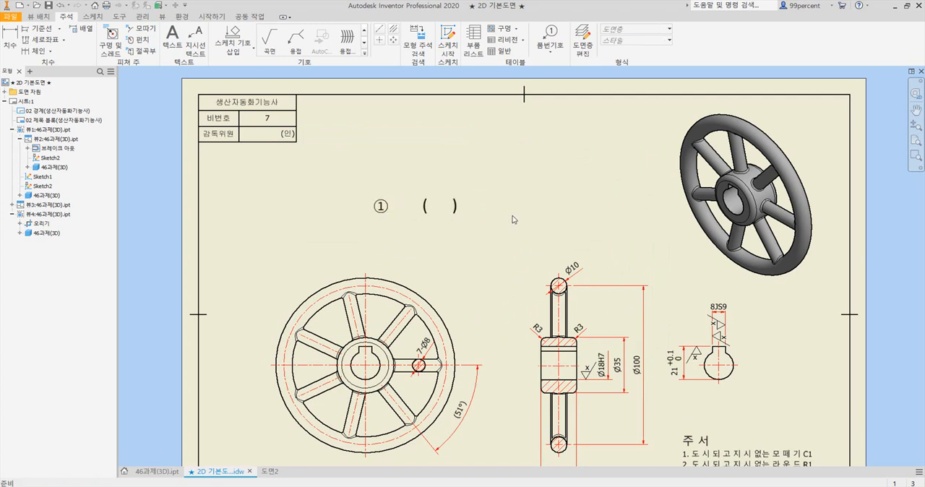
{"action": "left_click", "coordinate": [268, 45]}
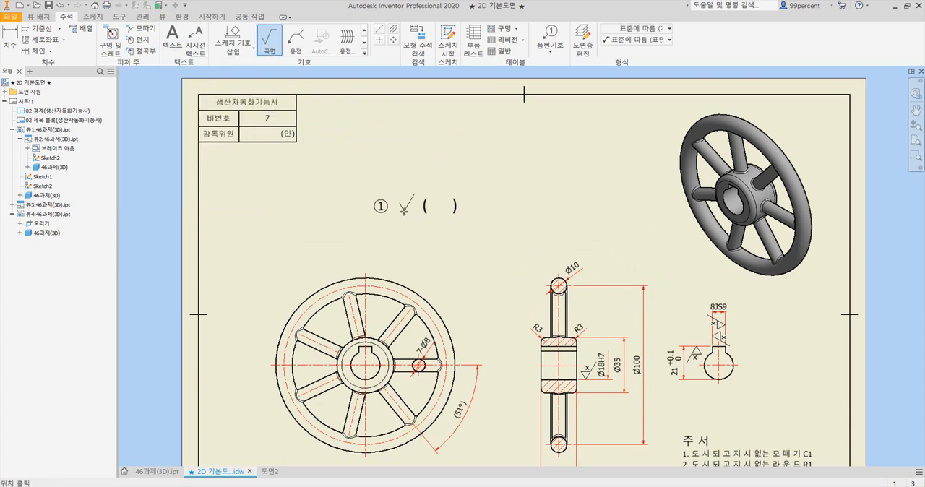
{"action": "left_click", "coordinate": [405, 206]}
{"action": "right_click", "coordinate": [409, 191]}
{"action": "left_click", "coordinate": [452, 192]}
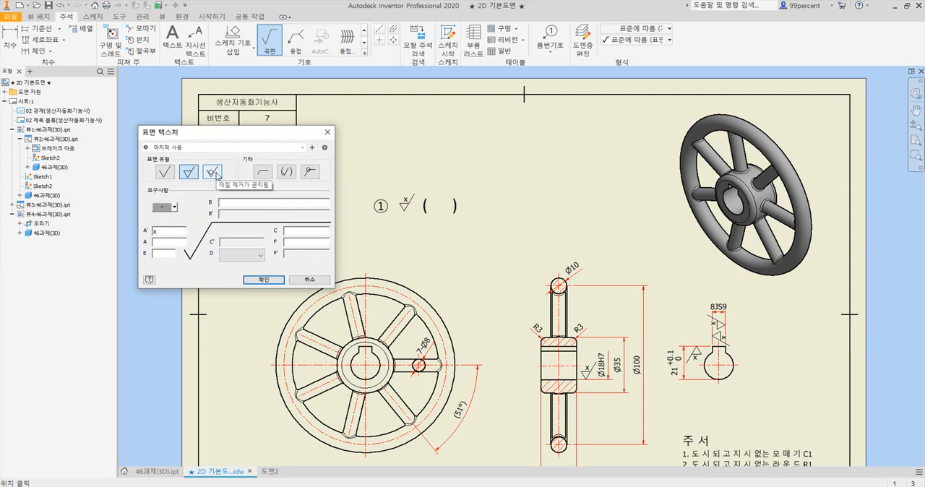
{"action": "left_click", "coordinate": [214, 172]}
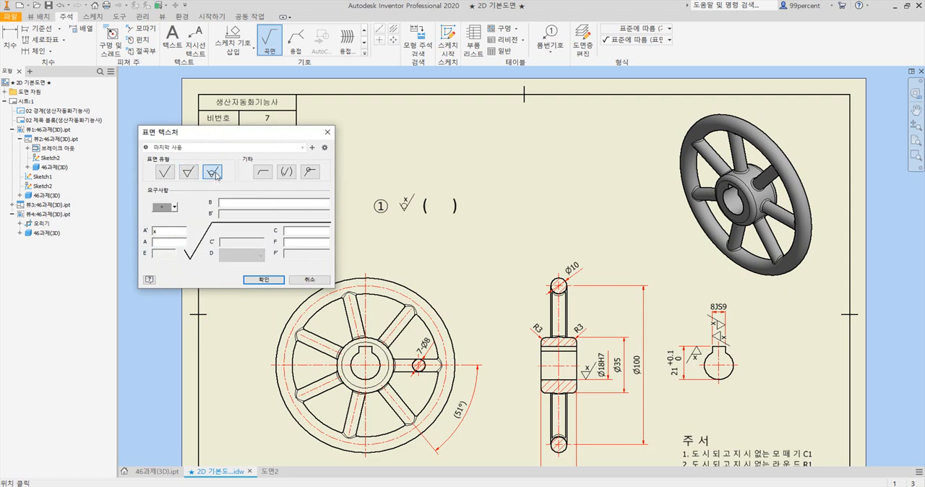
{"action": "left_click_drag", "start_coordinate": [160, 232], "coordinate": [145, 232]}
{"action": "key", "text": "Delete"}
{"action": "left_click", "coordinate": [262, 280]}
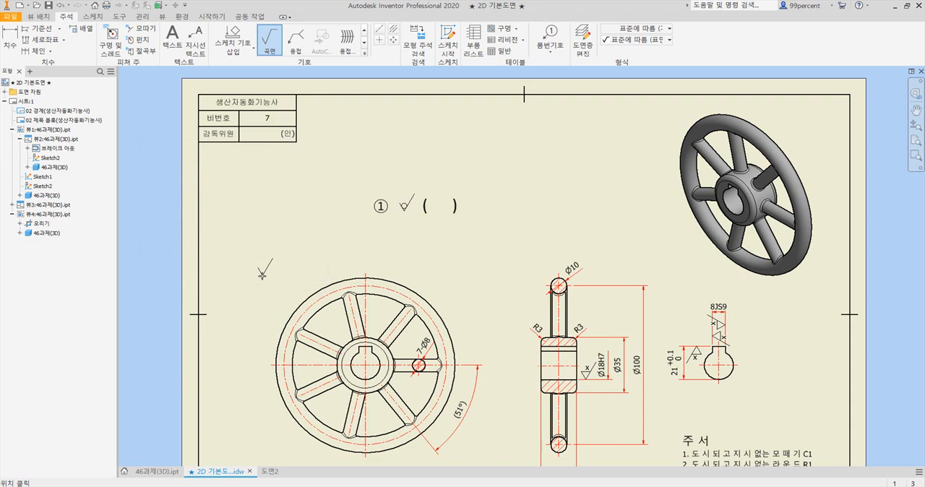
Place a surface texture symbol with material removal required and the letter x inside the parentheses
{"action": "left_click", "coordinate": [439, 211]}
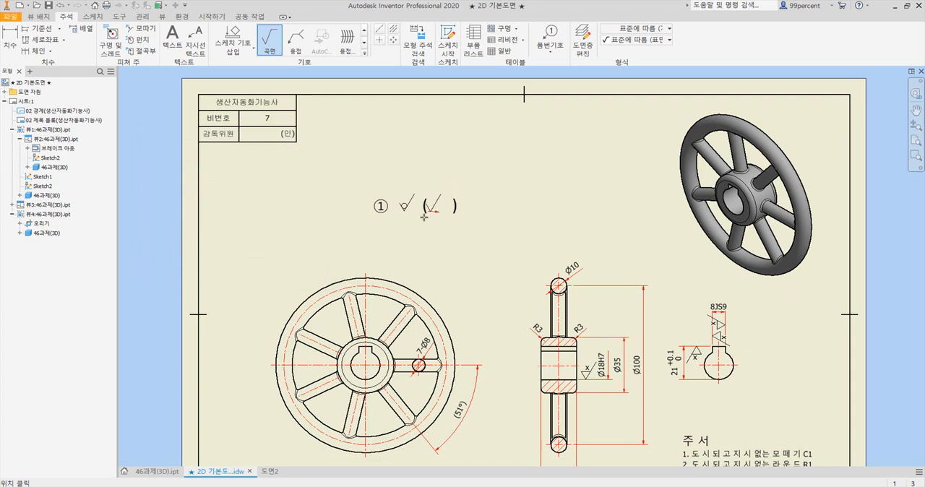
{"action": "right_click", "coordinate": [447, 183]}
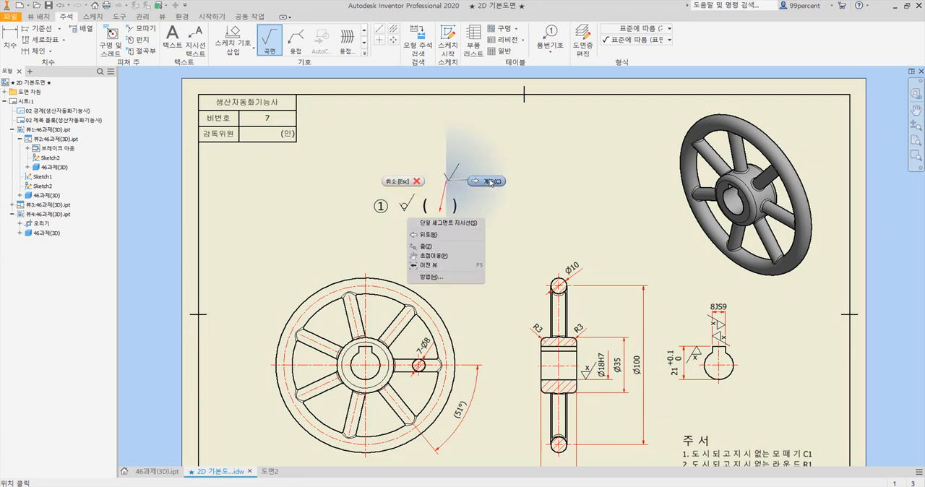
{"action": "left_click", "coordinate": [490, 183]}
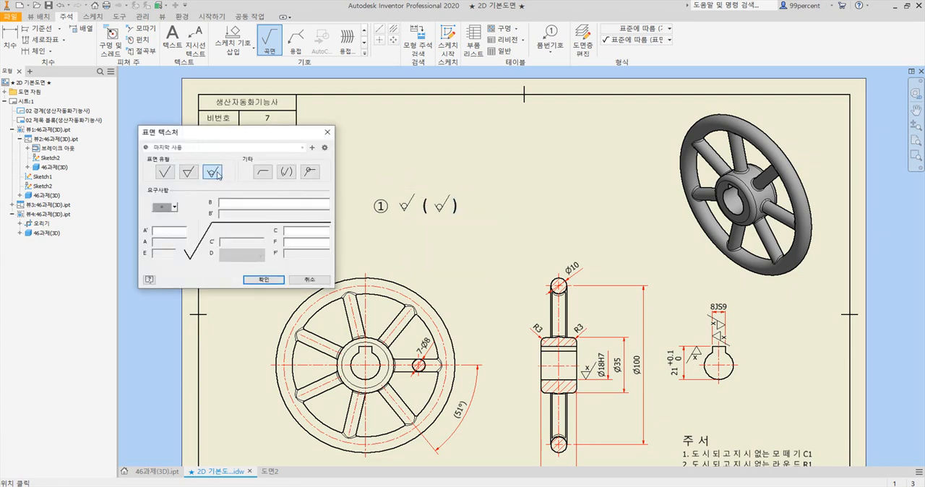
{"action": "left_click", "coordinate": [190, 172]}
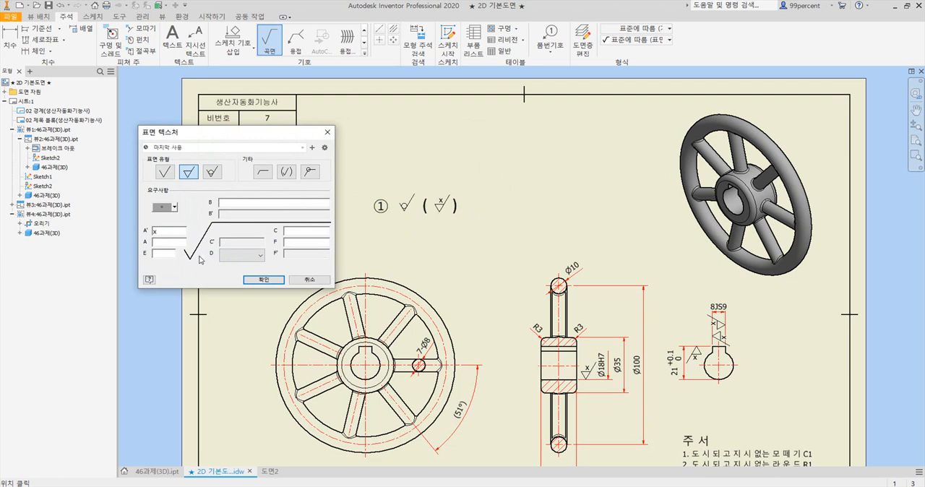
{"action": "left_click", "coordinate": [262, 280]}
{"action": "key", "text": "Escape"}
Compare the whole drawing sheet with the reference PDF, including its notes and title block
{"action": "scroll", "coordinate": [477, 257], "scroll_direction": "down", "scroll_amount": 3}
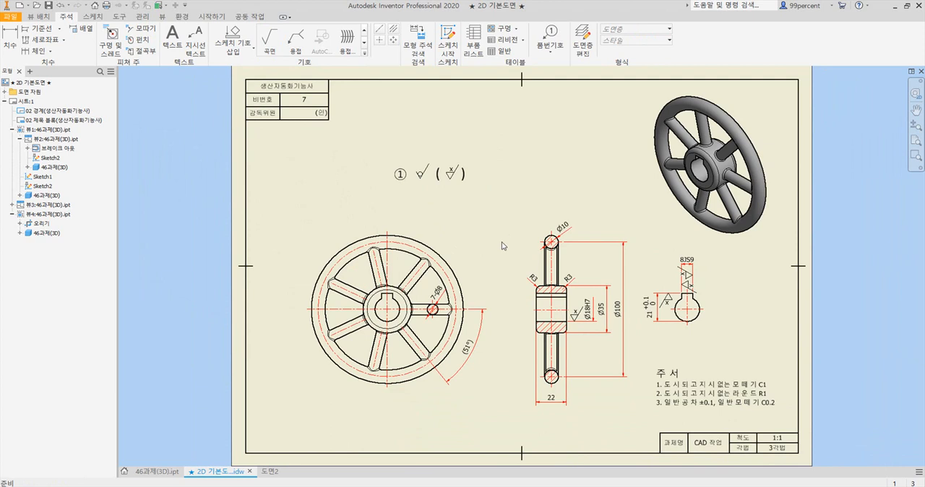
{"action": "scroll", "coordinate": [510, 207], "scroll_direction": "down", "scroll_amount": 2}
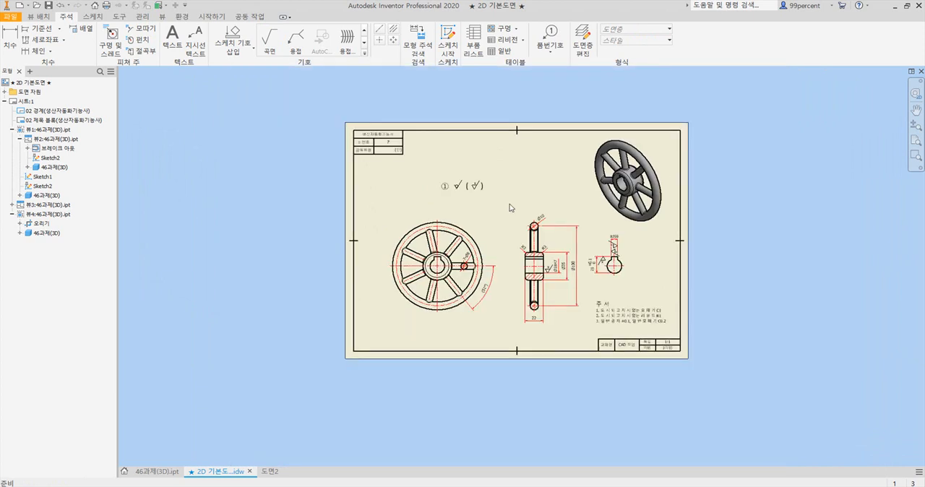
{"action": "scroll", "coordinate": [503, 208], "scroll_direction": "up", "scroll_amount": 3}
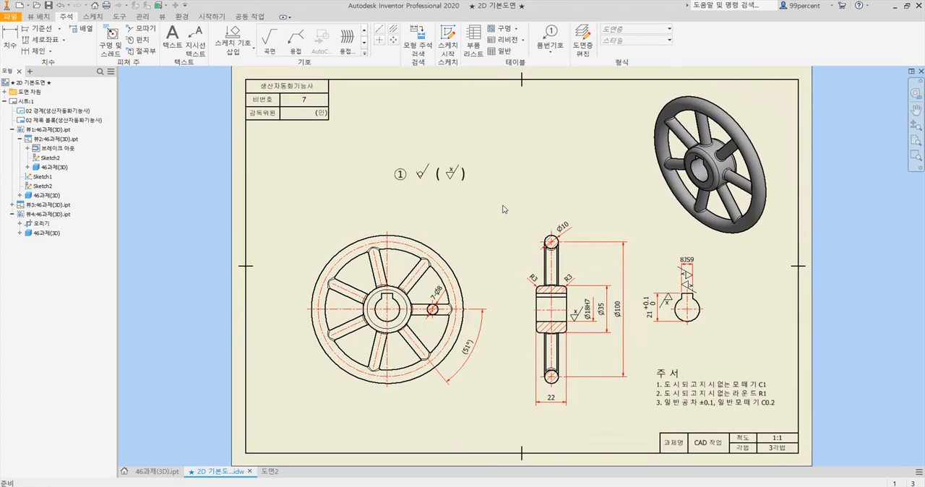
{"action": "left_click", "coordinate": [589, 486]}
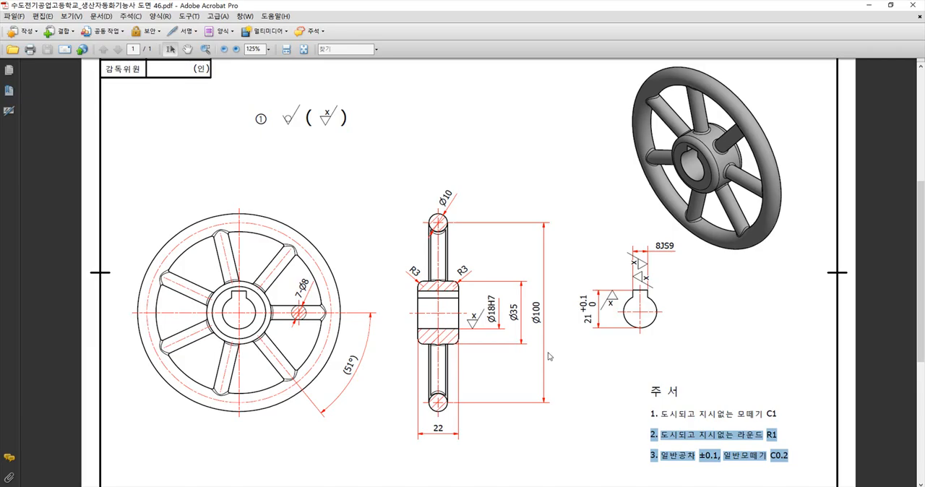
{"action": "left_click", "coordinate": [601, 364]}
{"action": "scroll", "coordinate": [600, 362], "scroll_direction": "down", "scroll_amount": 1}
{"action": "scroll", "coordinate": [600, 363], "scroll_direction": "down", "scroll_amount": 1}
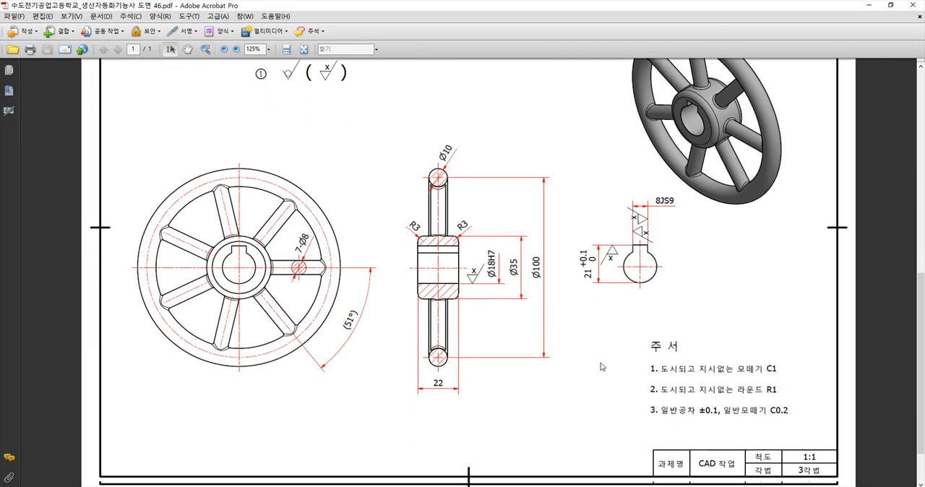
{"action": "left_click", "coordinate": [522, 486]}
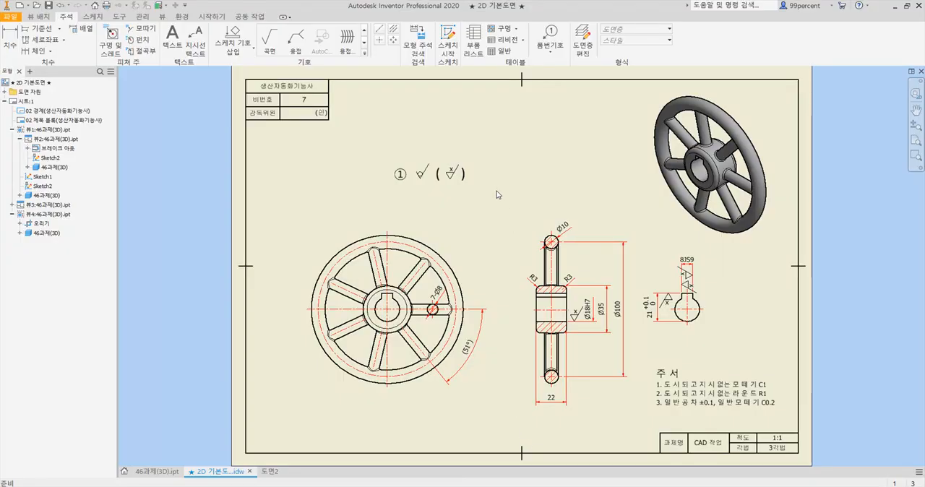
Save the drawing together with its dependent part file 46과제(3D).ipt
{"action": "left_click", "coordinate": [19, 18]}
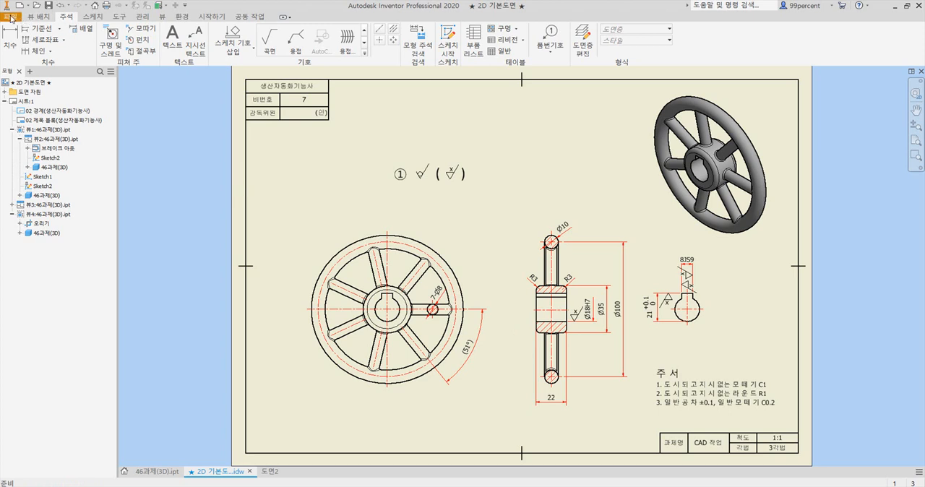
{"action": "left_click", "coordinate": [21, 99]}
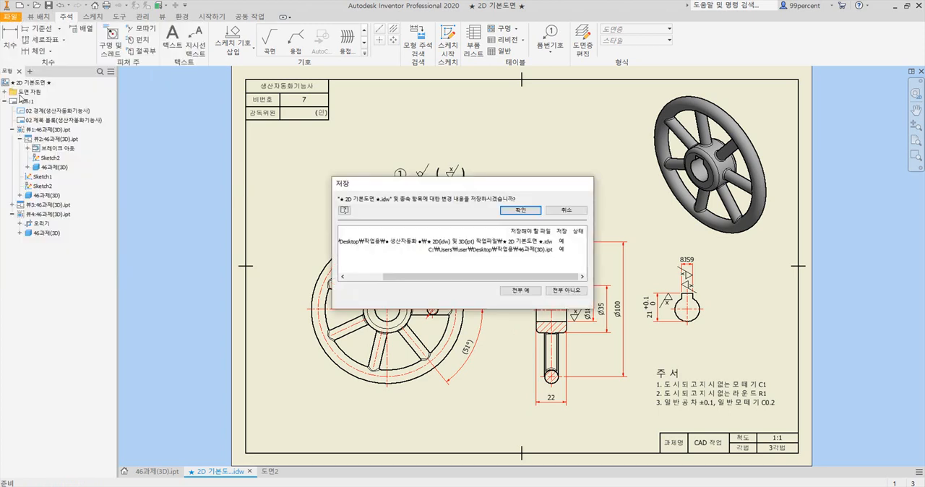
{"action": "left_click", "coordinate": [522, 212]}
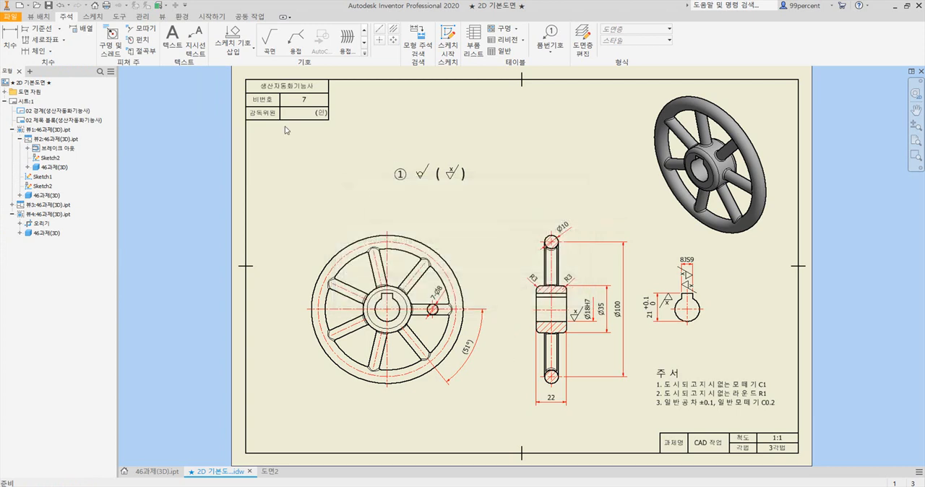
Save the drawing under the new file name 46과제(2D 도면) as an Inventor drawing file (*.idw)
{"action": "left_click", "coordinate": [18, 15]}
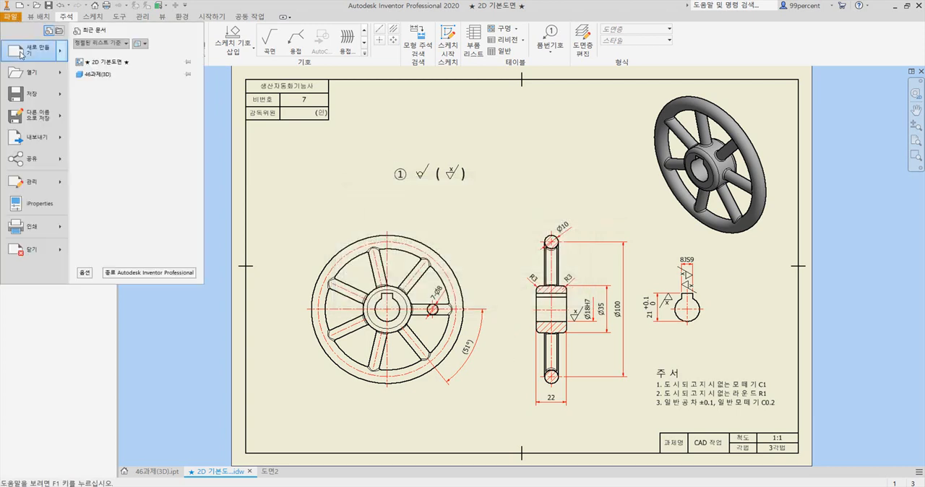
{"action": "left_click", "coordinate": [36, 117]}
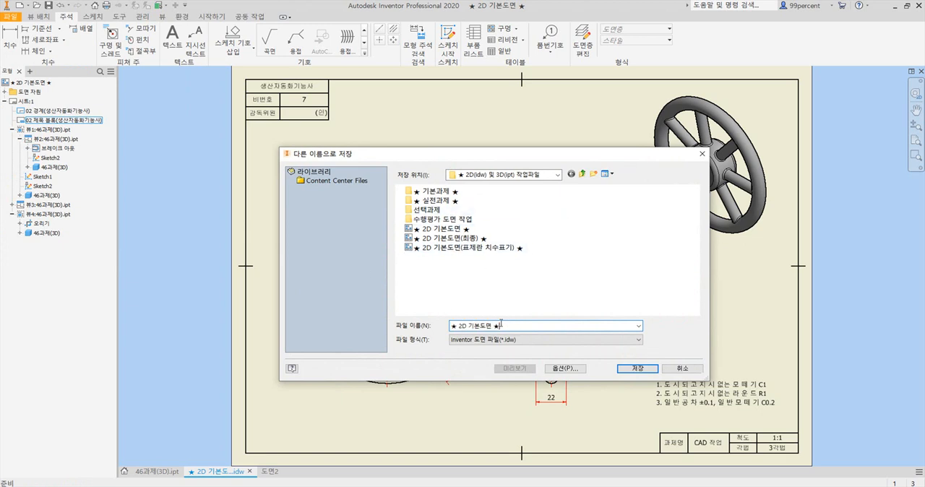
{"action": "type", "text": "46rhk"}
{"action": "type", "text": "과제9"}
{"action": "type", "text": "(2"}
{"action": "type", "text": "D 도면"}
{"action": "left_click", "coordinate": [647, 369]}
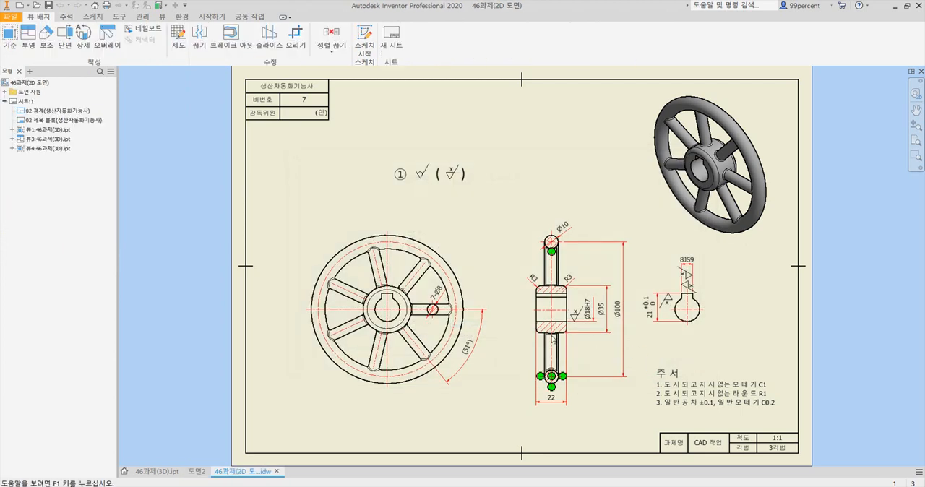